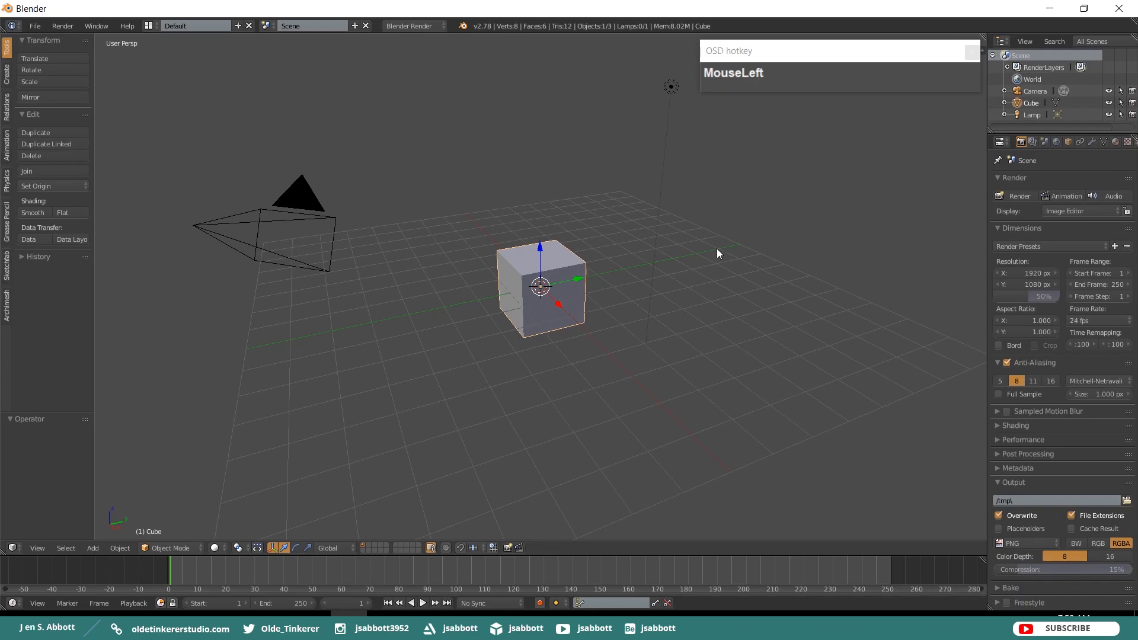
Set the render engine to Cycles Render and open the default cube for mesh editing in front view.
left_click(403, 29)
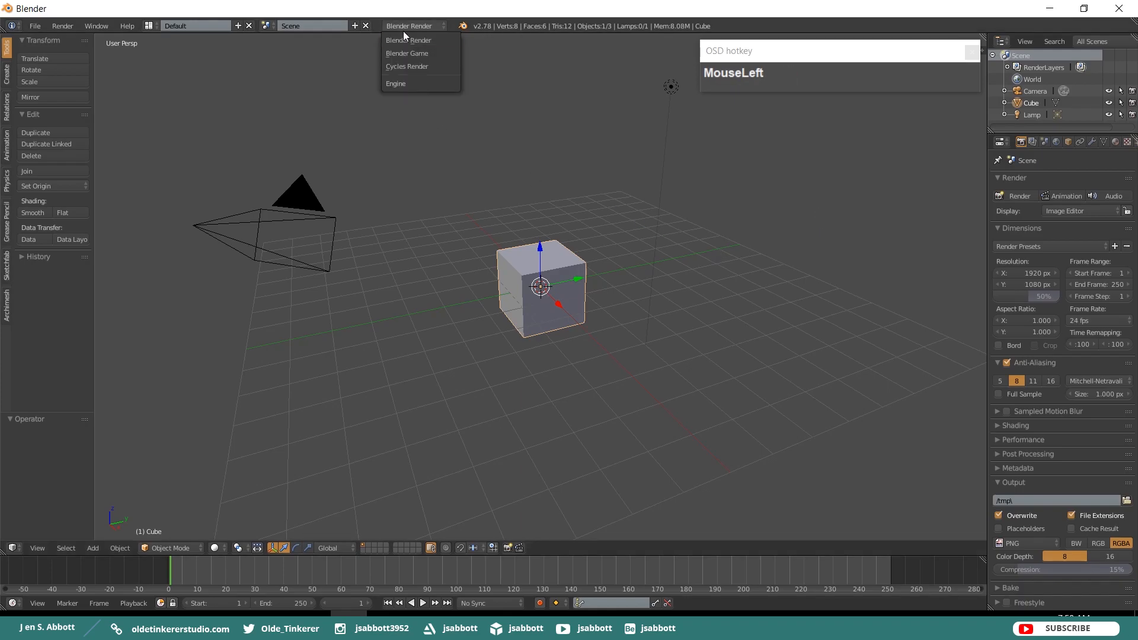
left_click(401, 66)
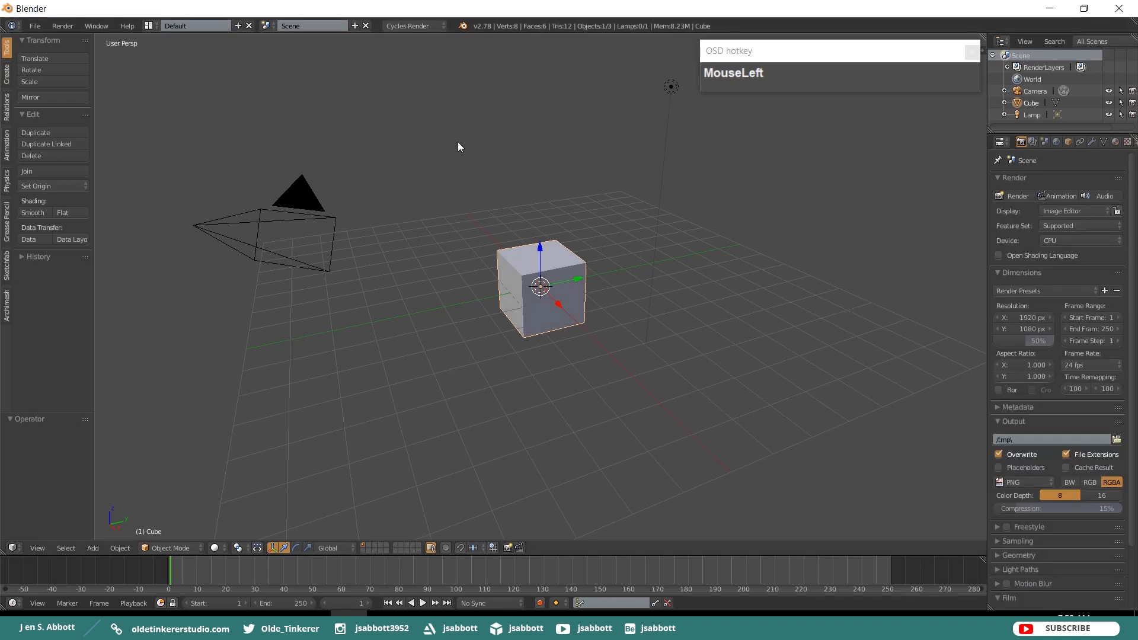
key("KP_1")
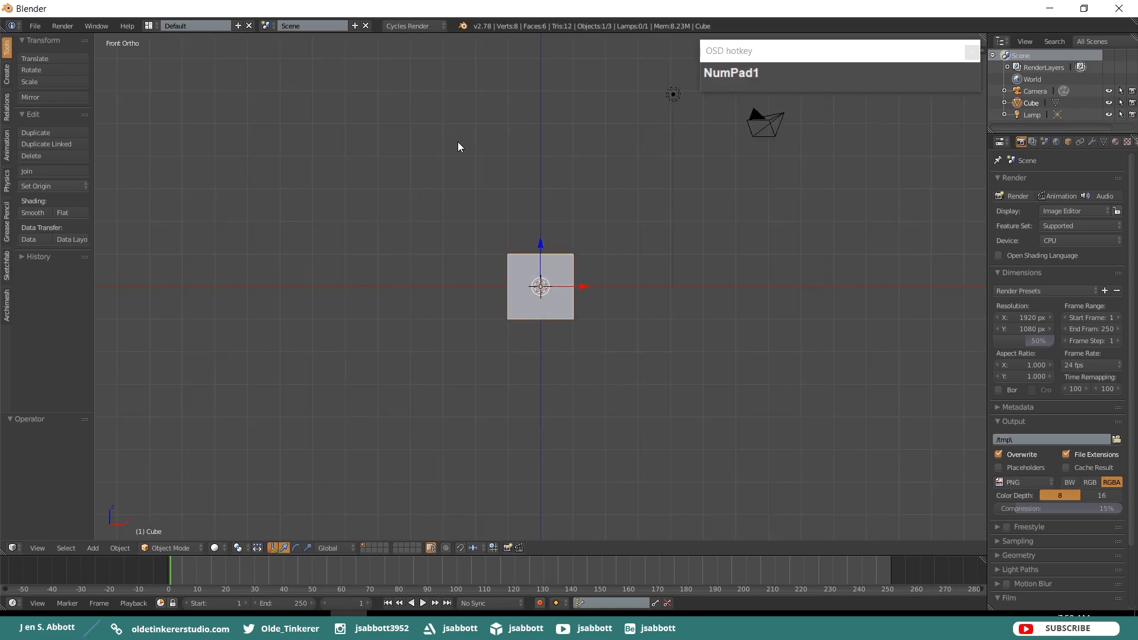
key("Tab")
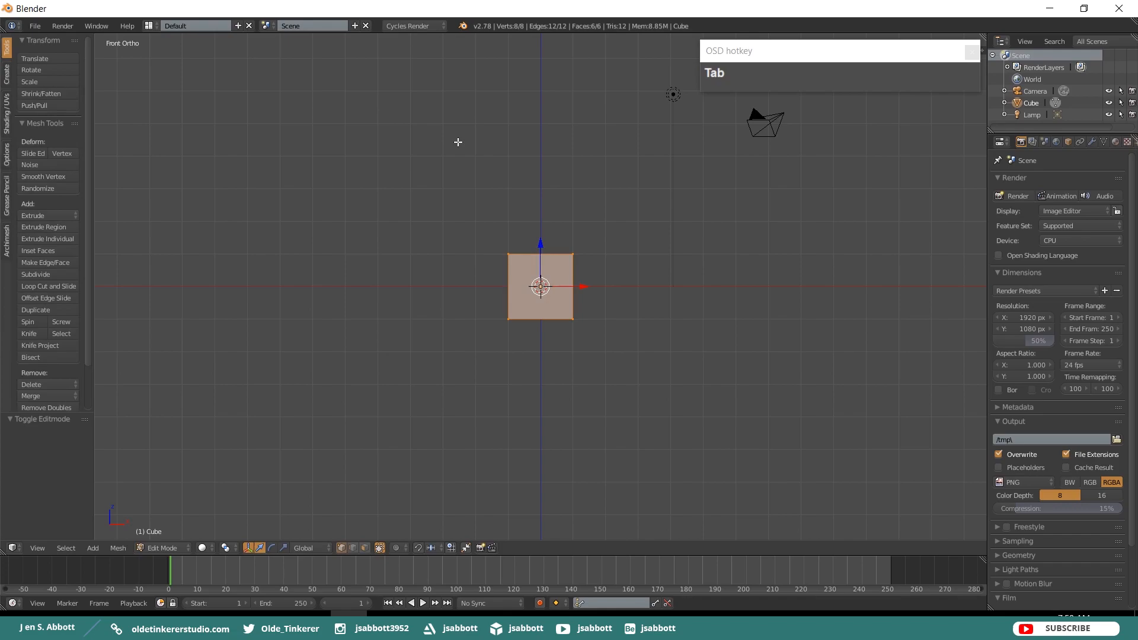
Scale the cube's mesh by 7 along X, 9 along Y and 6 along Z.
key("s")
key("x")
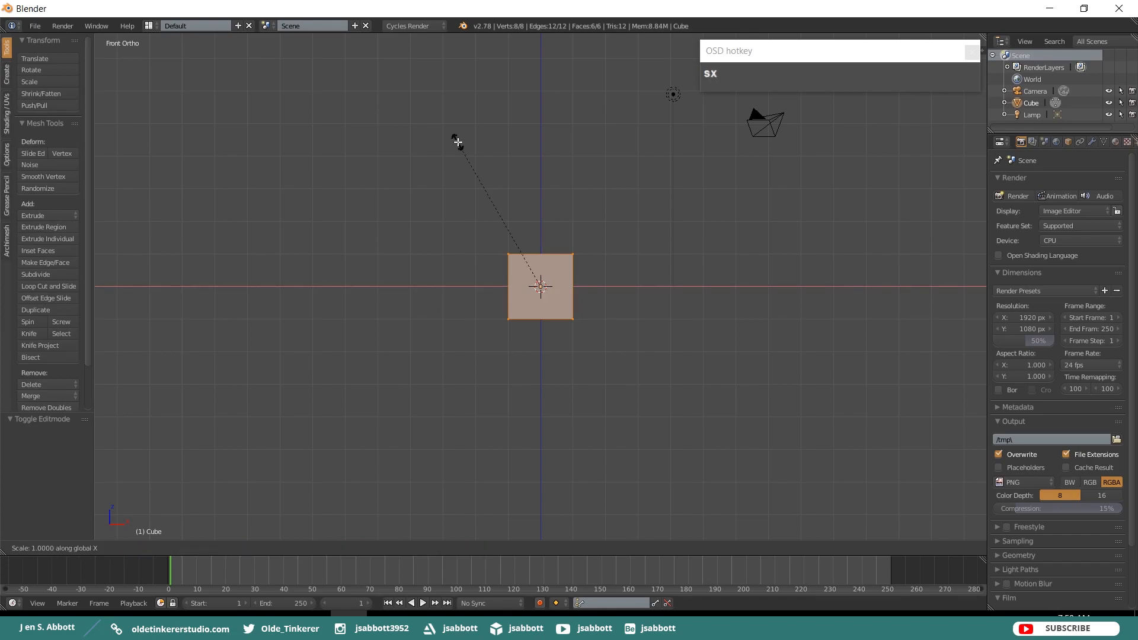
key("KP_7")
key("Return")
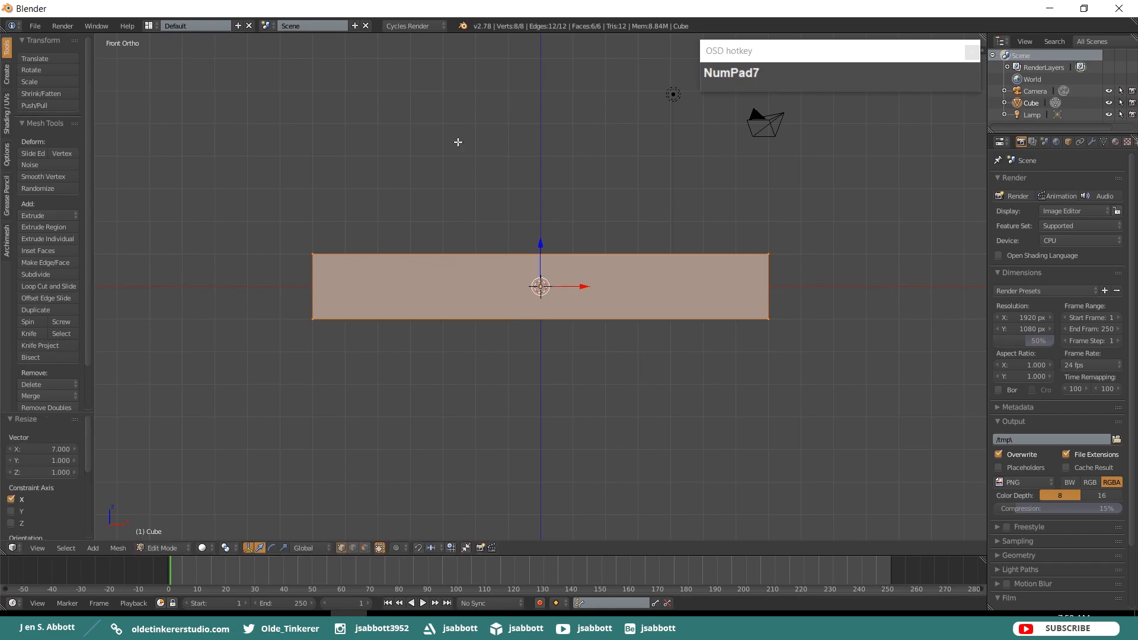
key("s")
key("y")
key("KP_9")
key("Return")
key("s")
key("z")
key("KP_6")
key("Return")
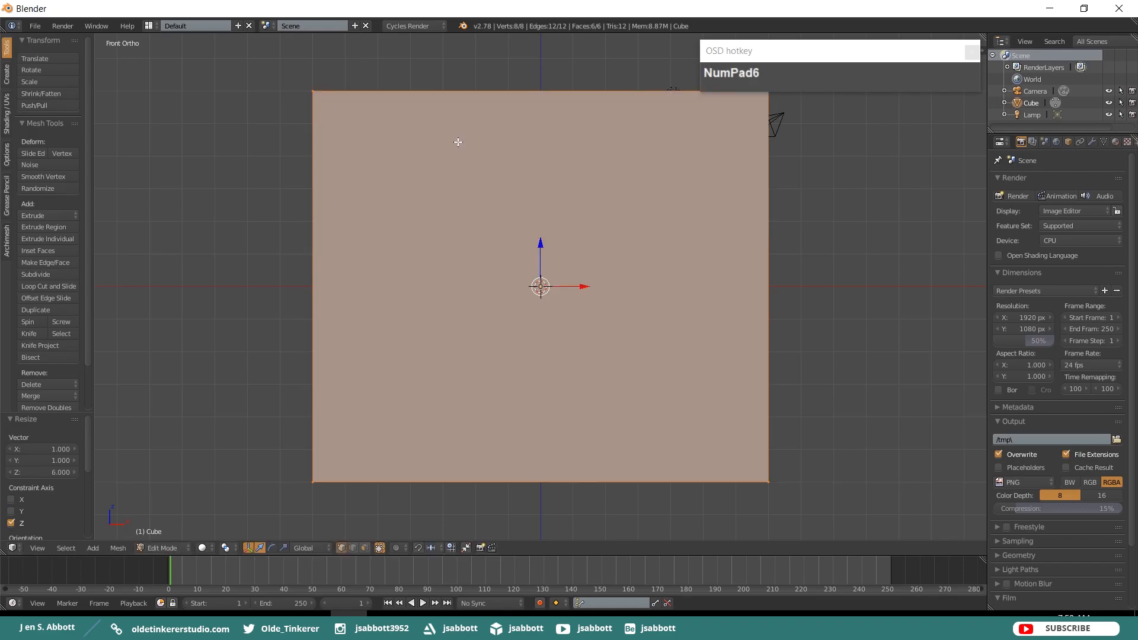
Inset the top face of the large box with a thickness of 0.3.
middle_click_drag(555, 158, 555, 194)
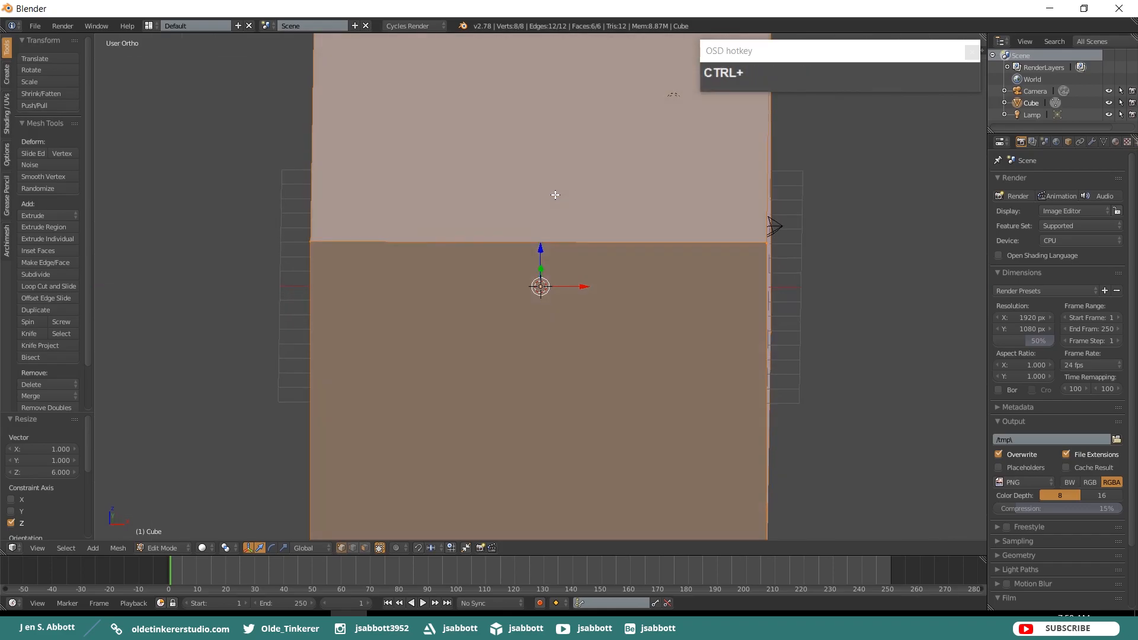
key("ctrl+Tab")
left_click(529, 219)
right_click(530, 158)
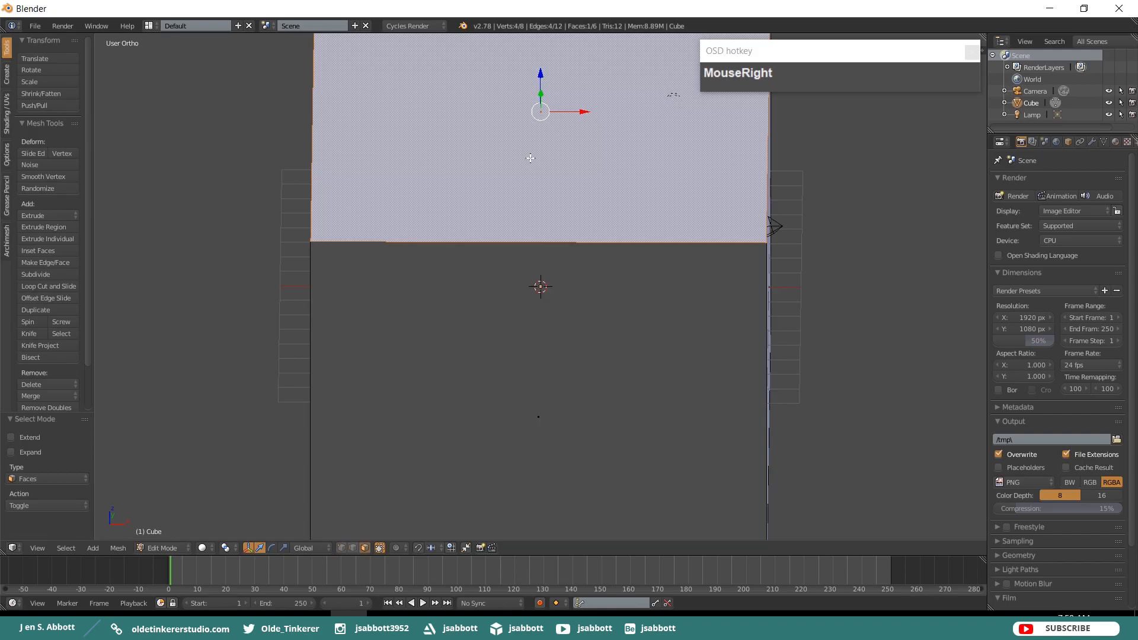
key("KP_7")
scroll(516, 160, "down", 1)
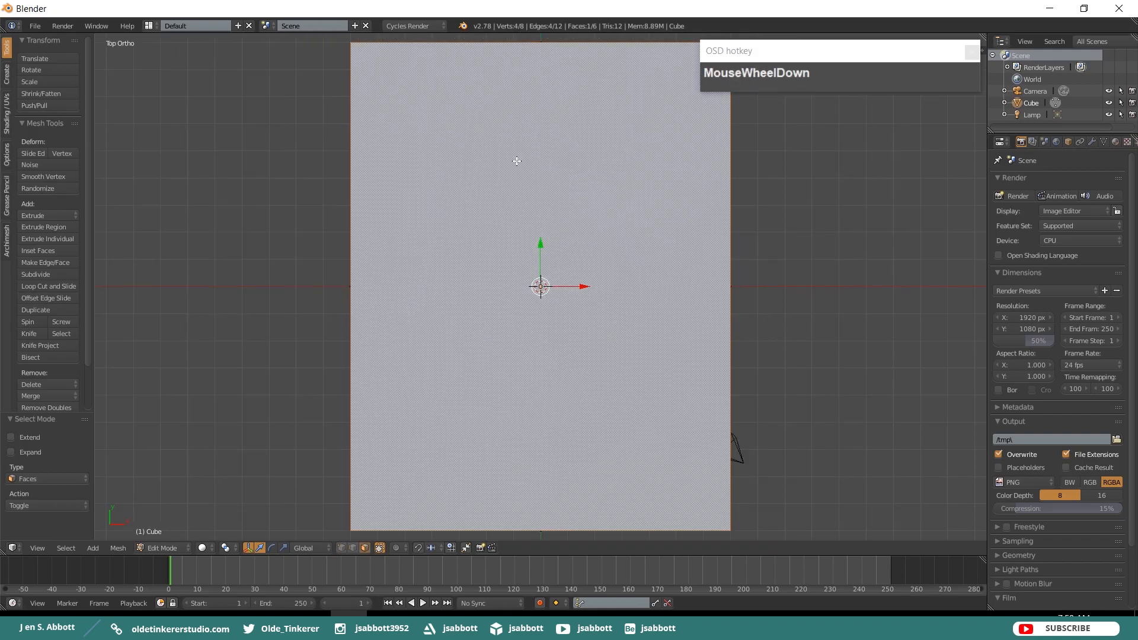
scroll(516, 161, "down", 1)
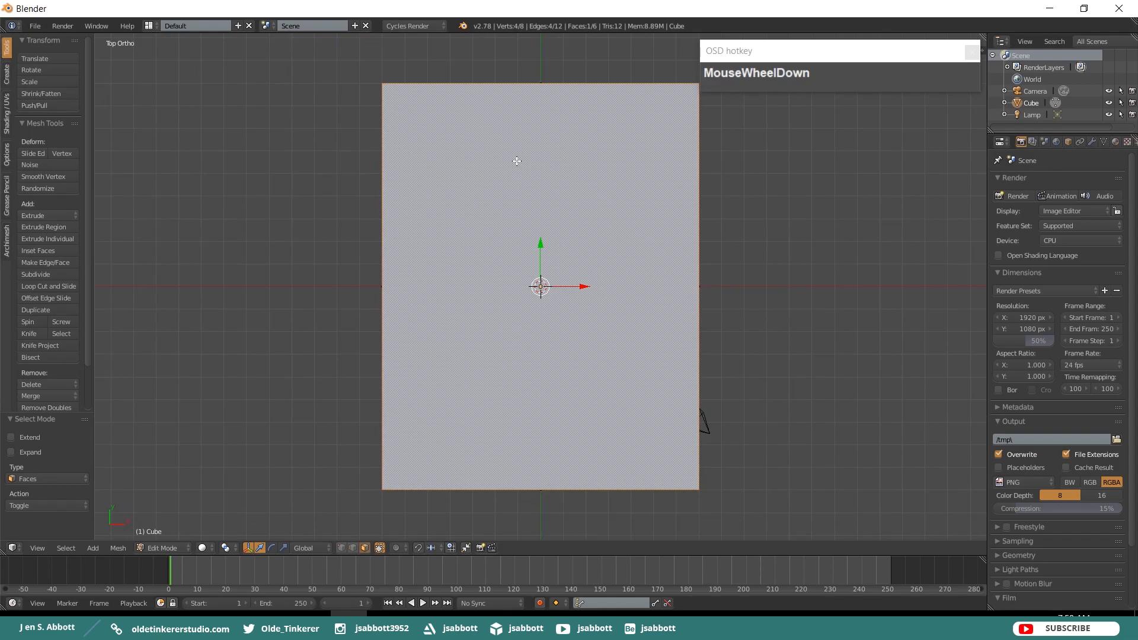
key("i")
key("KP_Decimal")
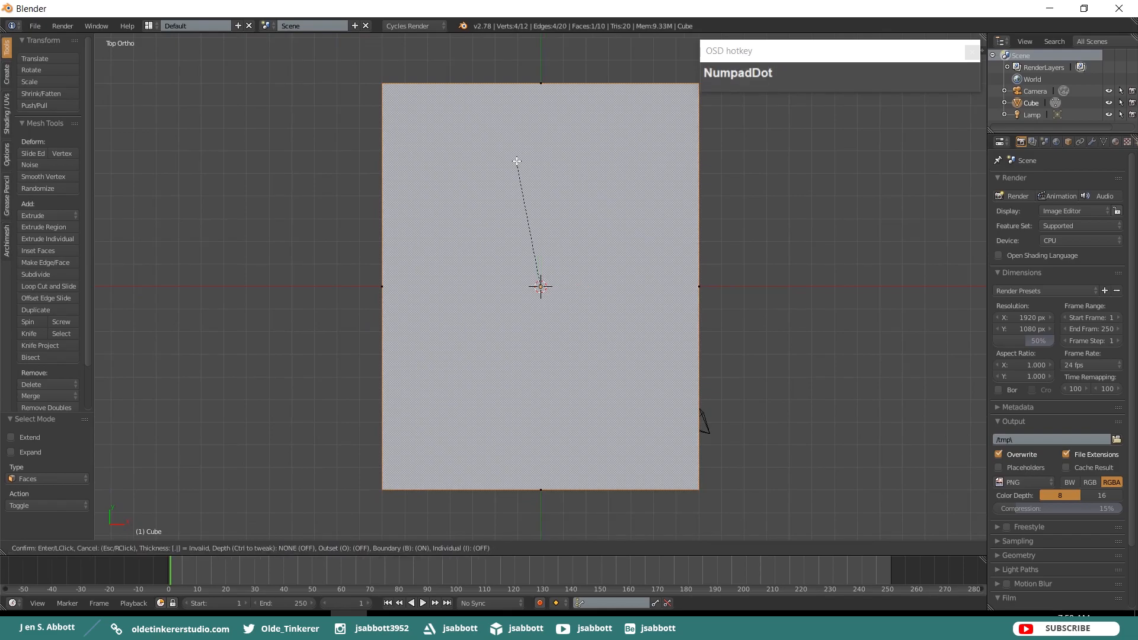
key("KP_3")
key("Return")
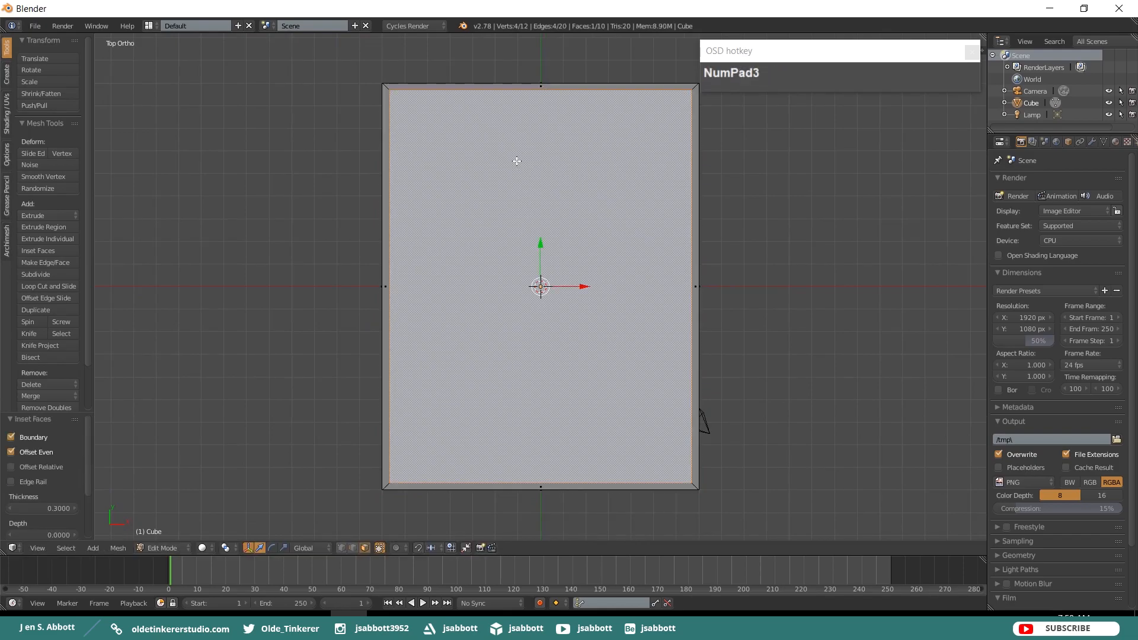
Extrude the inset top face by -0.5 to sink the roof below its rim.
key("KP_1")
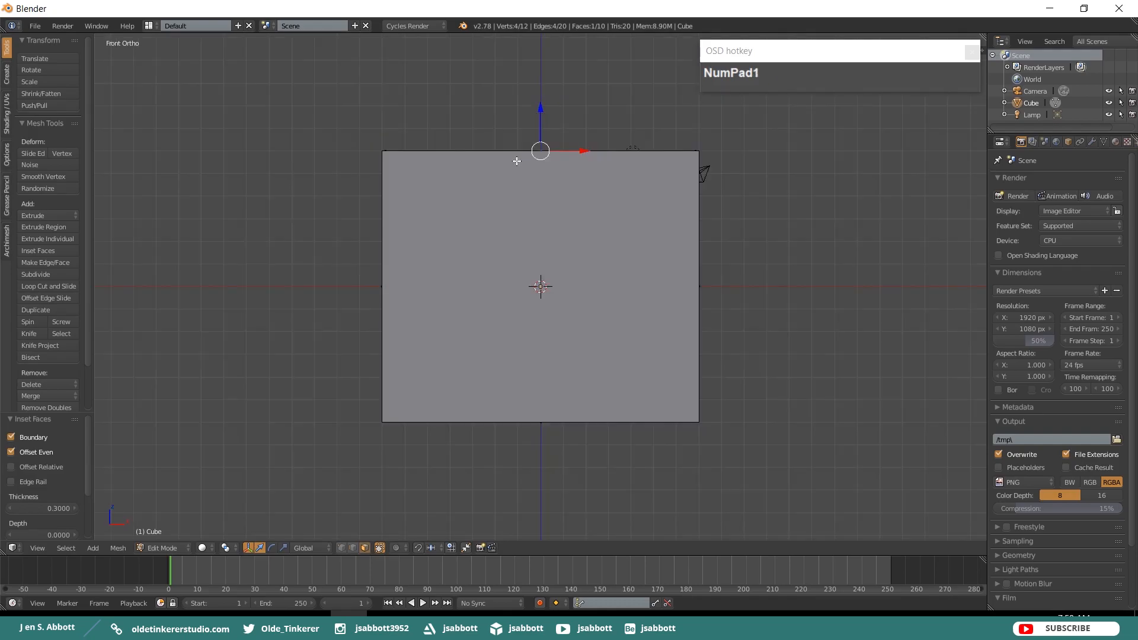
key("z")
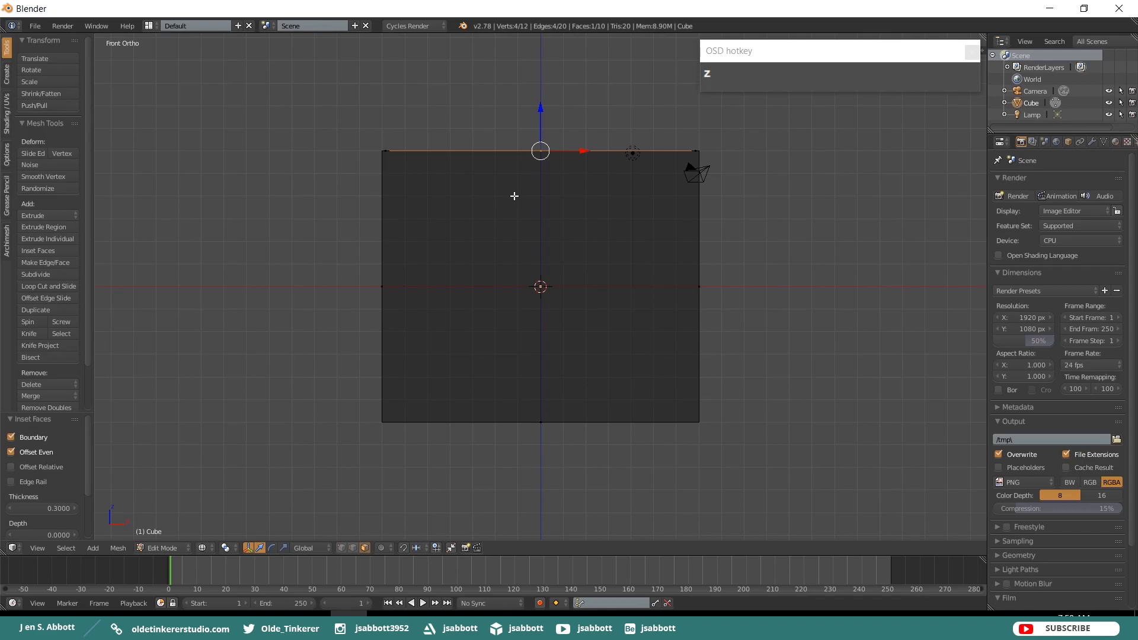
key("e")
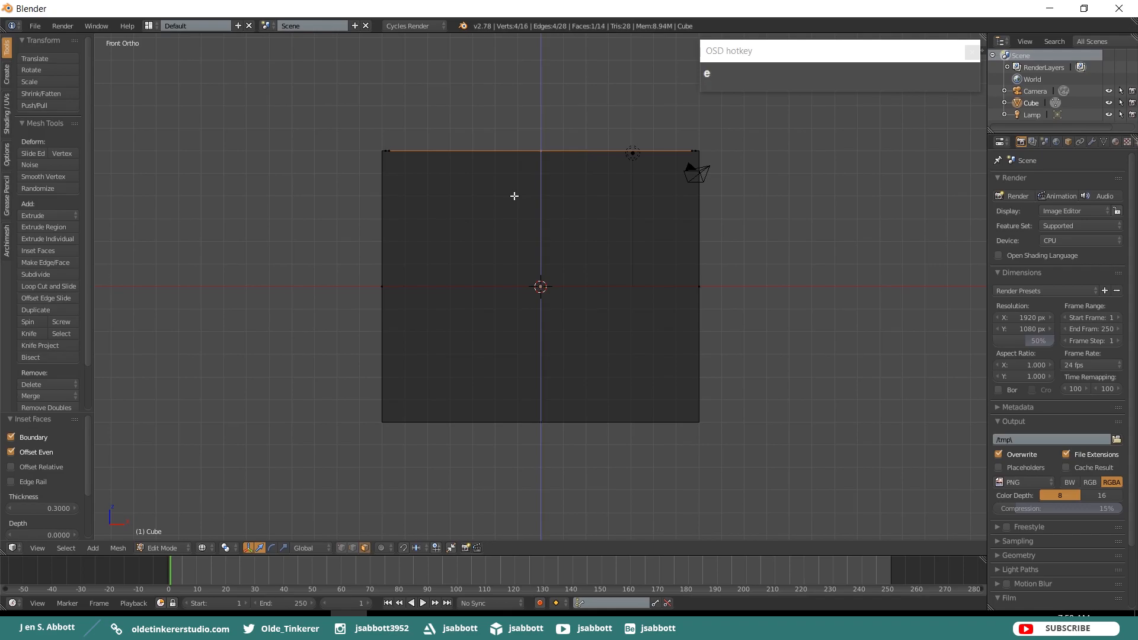
type("-.5")
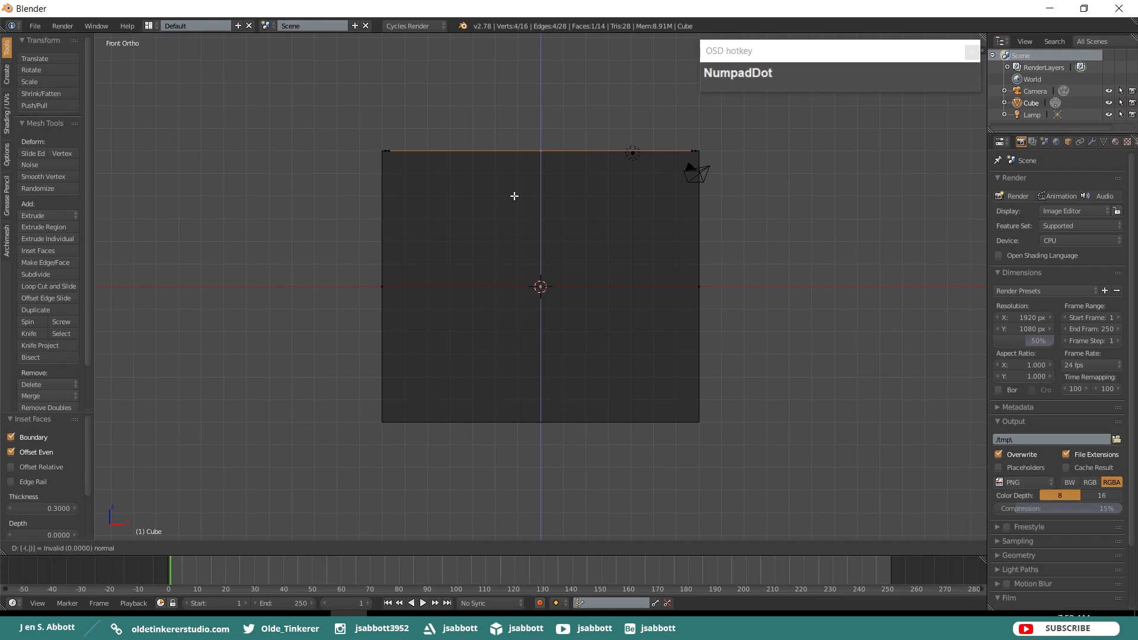
left_click(514, 195)
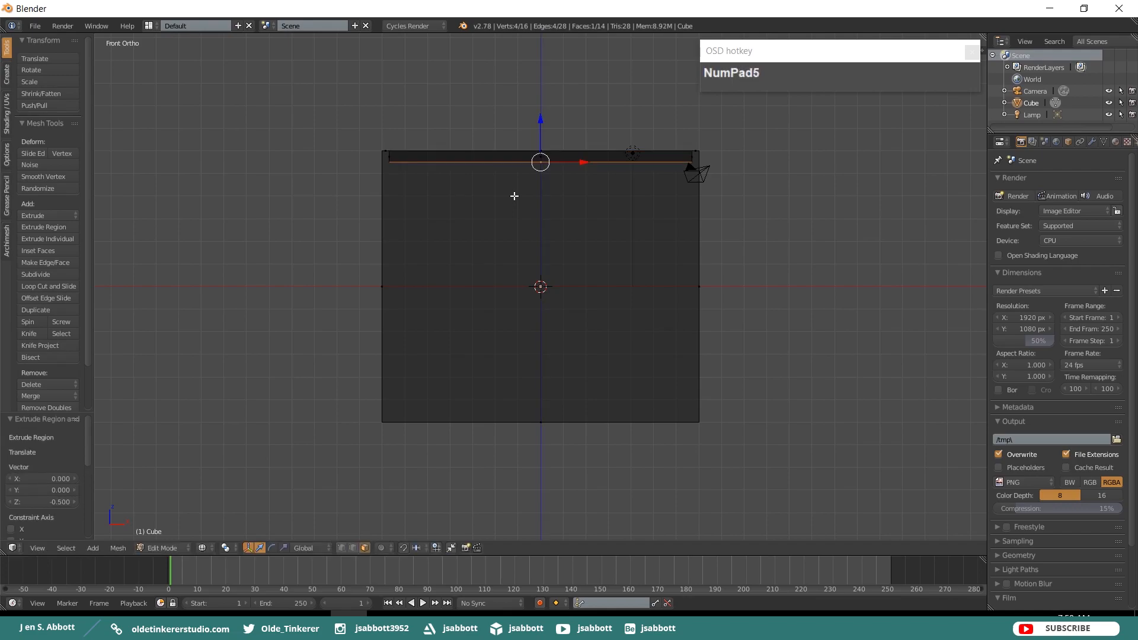
key("z")
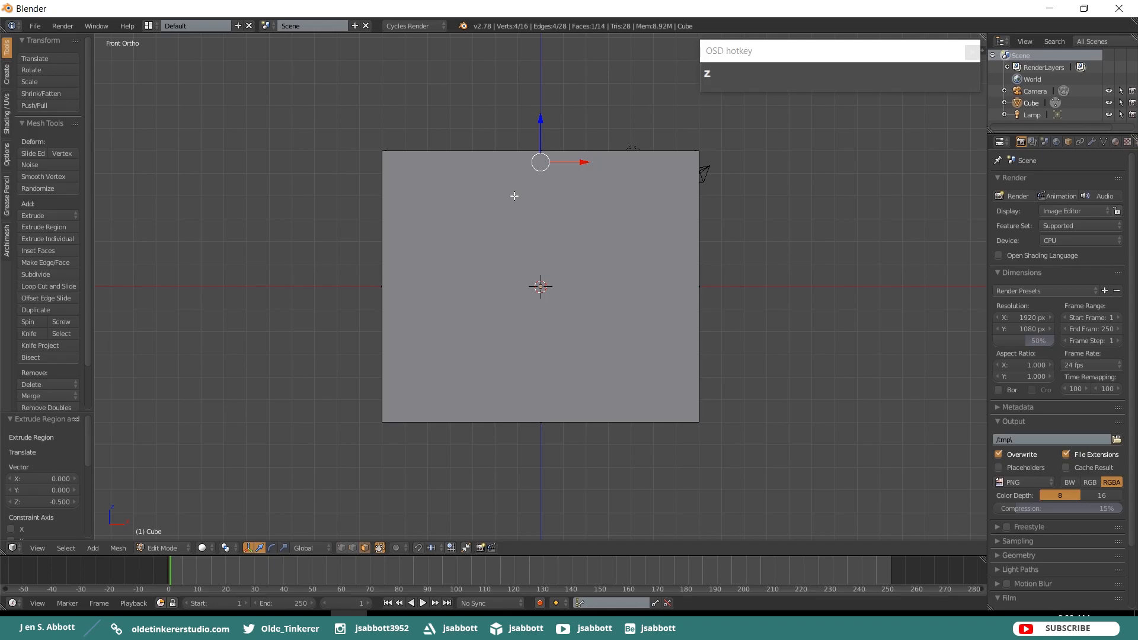
Add a cube to the mesh and move it about -13.65 along Y, out in front of the large box.
key("shift")
key("shift+a")
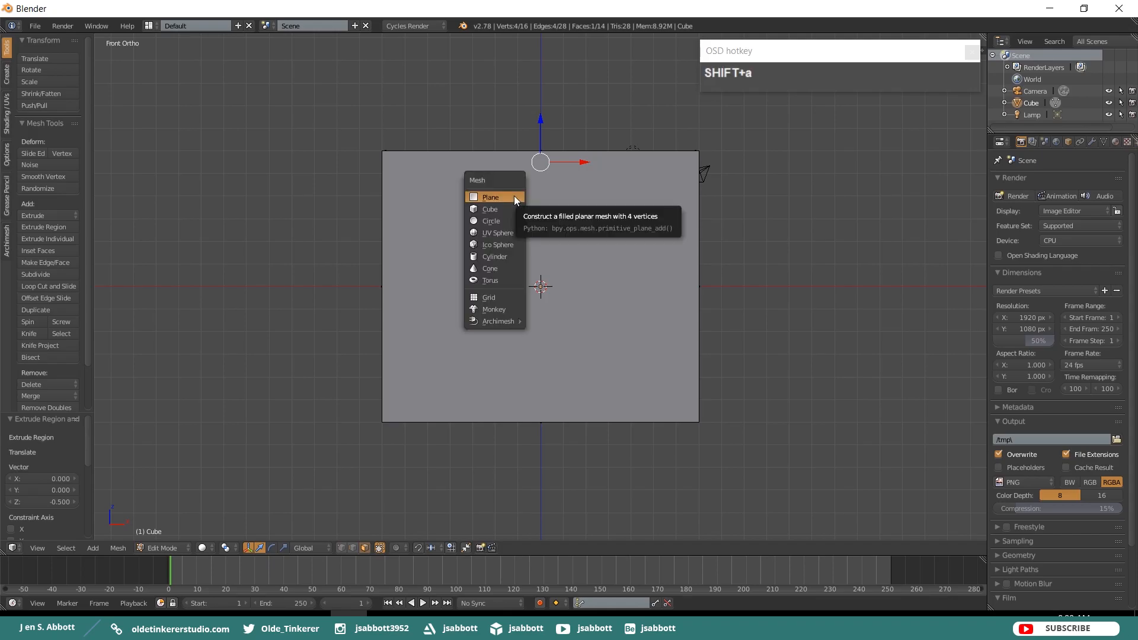
left_click(513, 210)
key("KP_3")
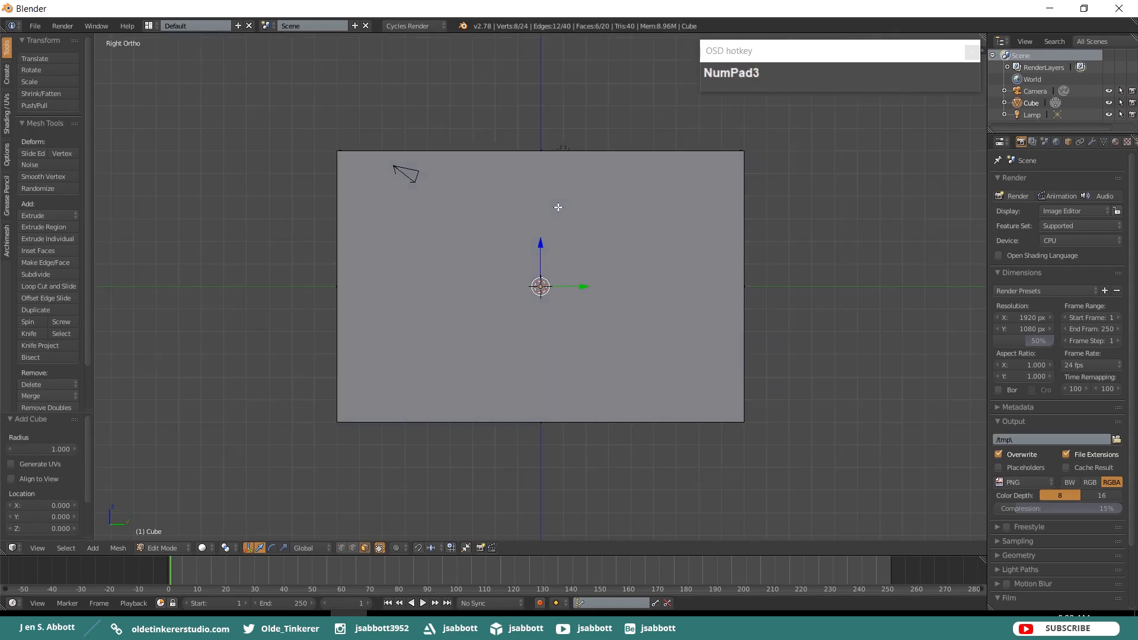
left_click_drag(585, 286, 244, 300)
key("KP_1")
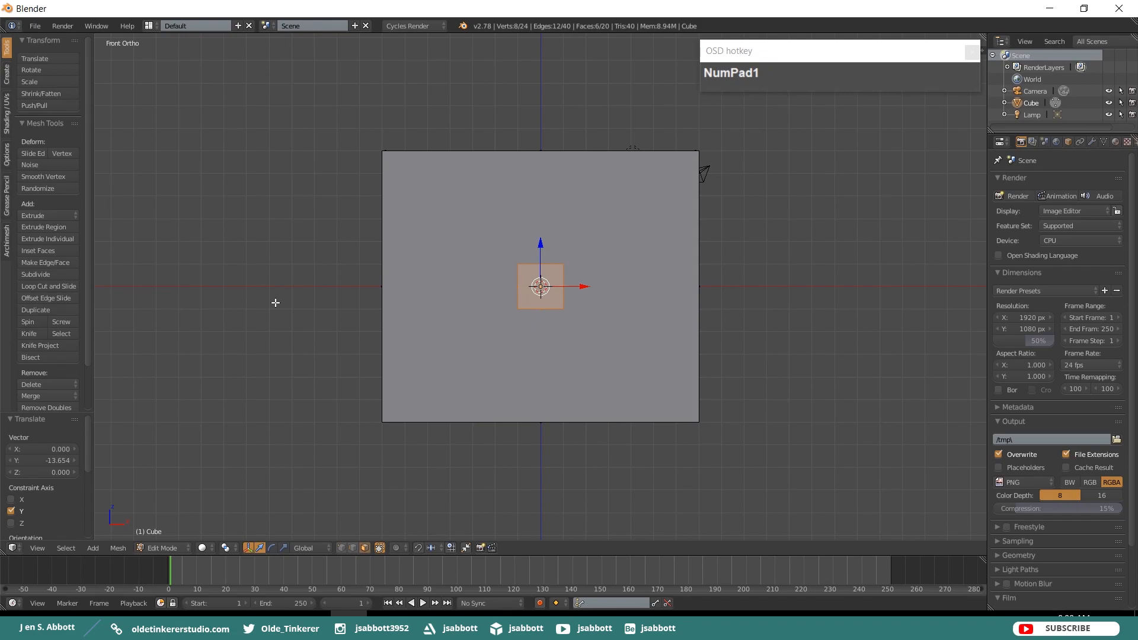
Scale the new cube by 0.1 along Y and 2 along Z, and move the slab about -3.04 along Z.
key("s")
key("y")
key("KP_Decimal")
key("KP_1")
left_click(275, 303)
key("s")
key("z")
key("KP_2")
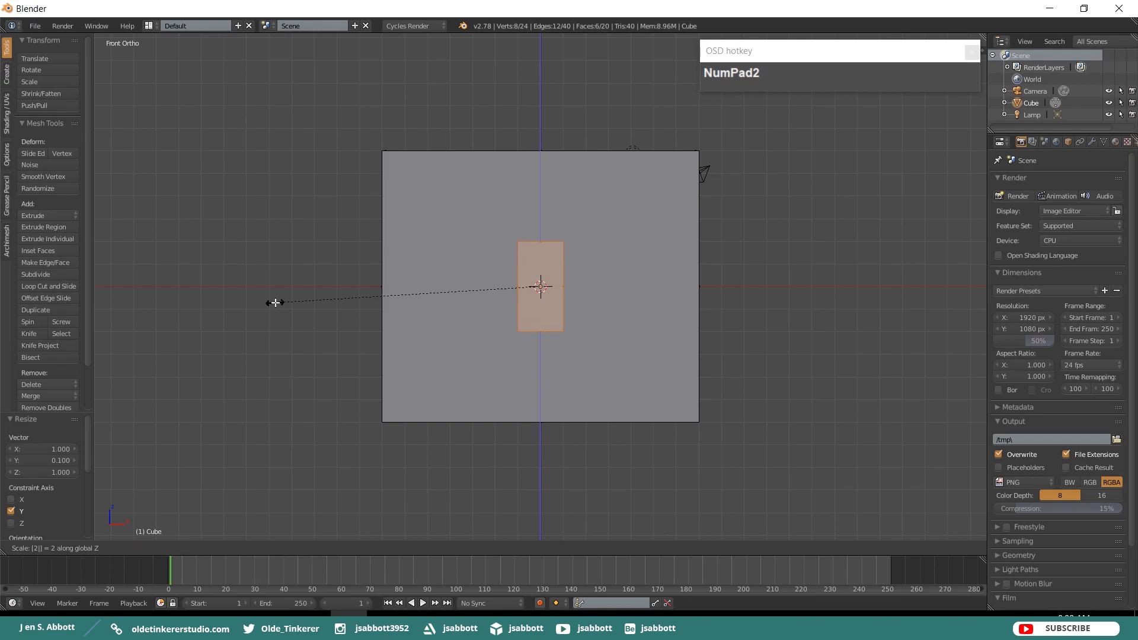
left_click(275, 302)
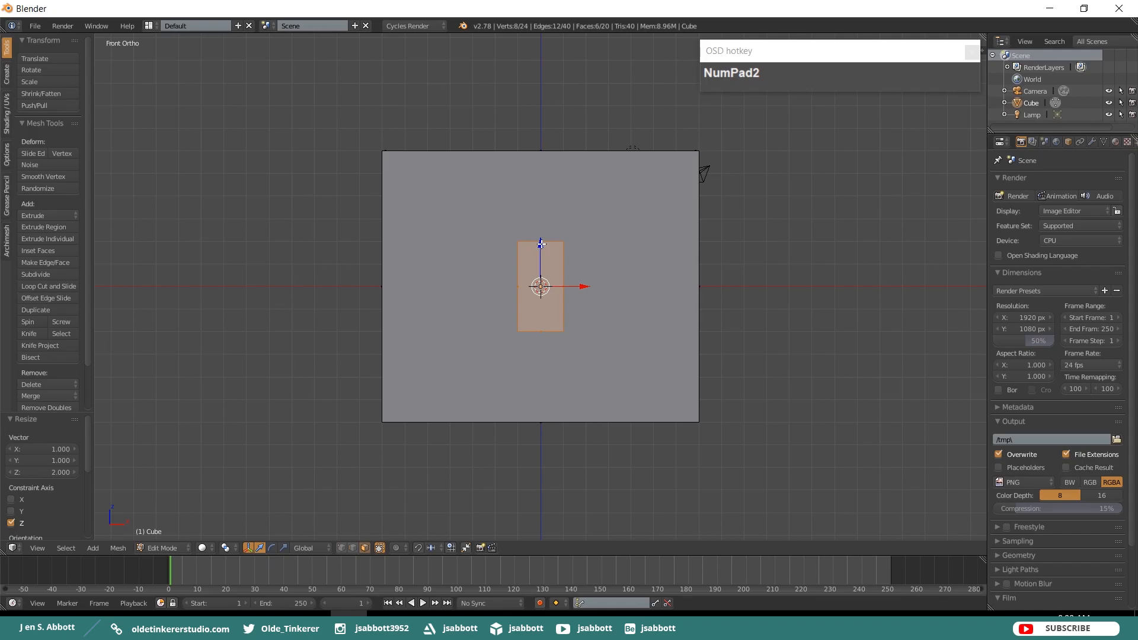
left_click_drag(541, 244, 533, 313)
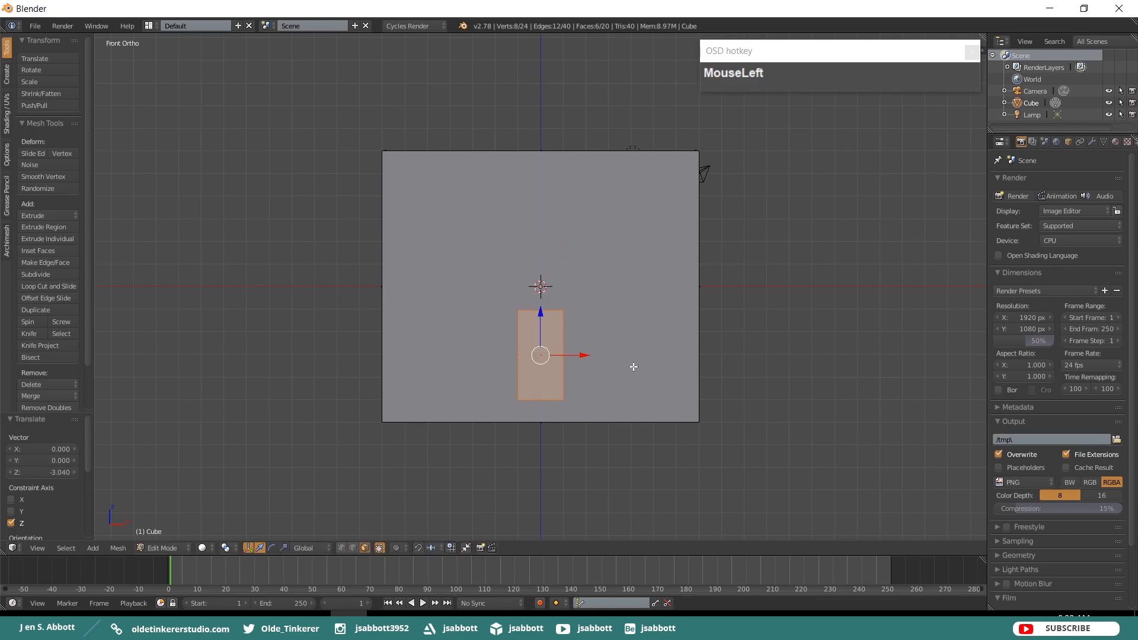
Inset the front and back faces of the small slab together with a thickness of 0.2.
right_click(553, 338)
middle_click_drag(642, 297, 370, 326)
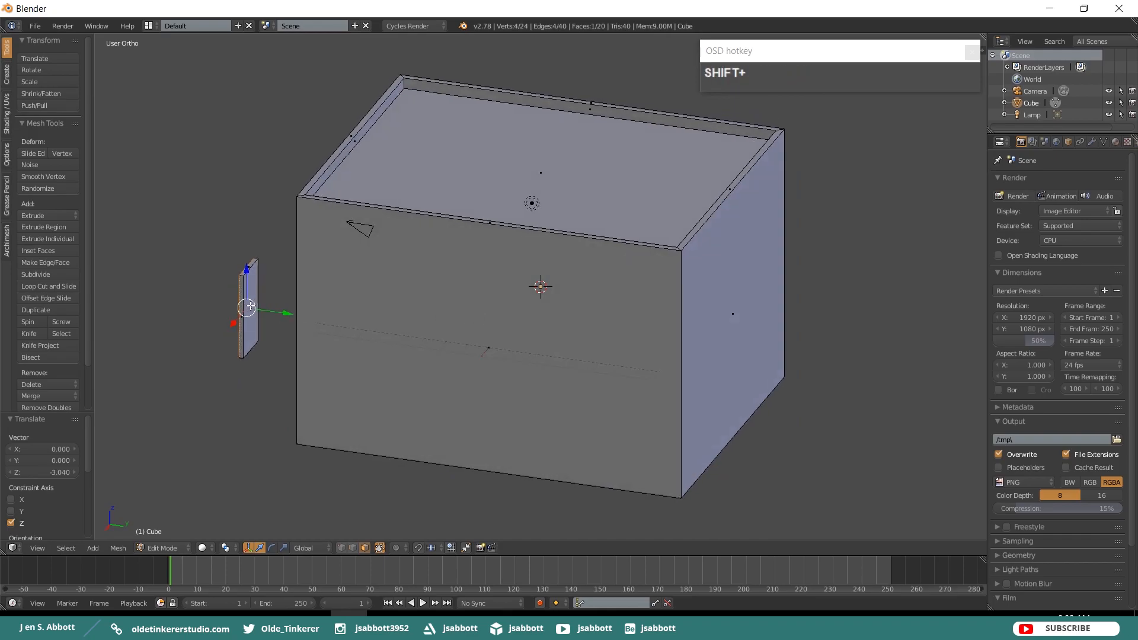
right_click(260, 312, "shift")
key("KP_1")
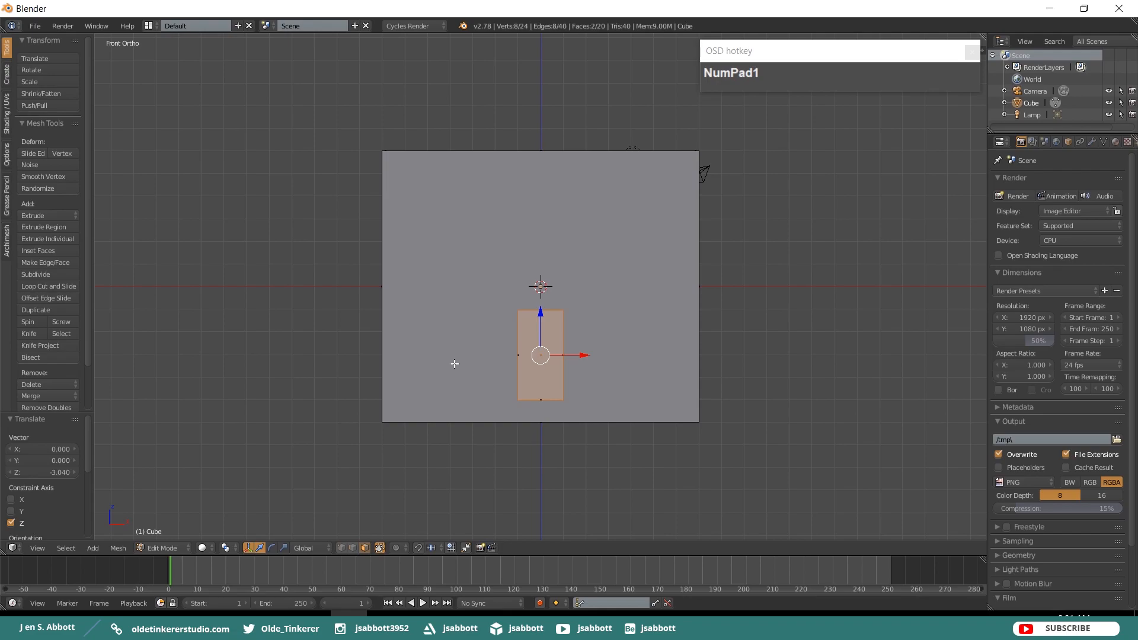
key("i")
key("KP_Decimal")
key("KP_2")
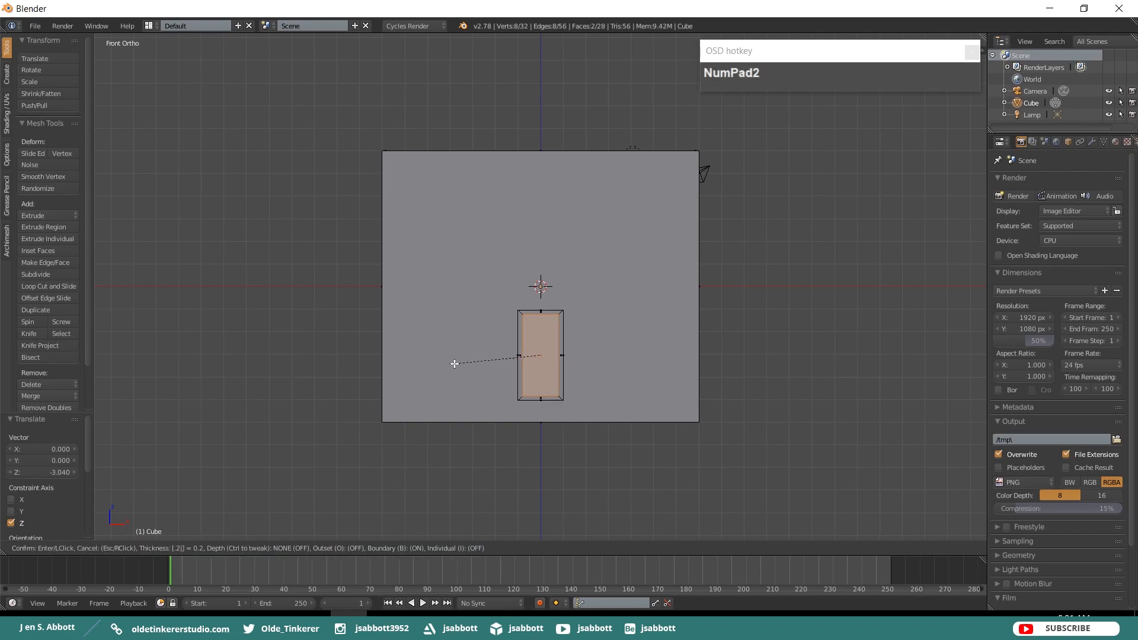
left_click(455, 363)
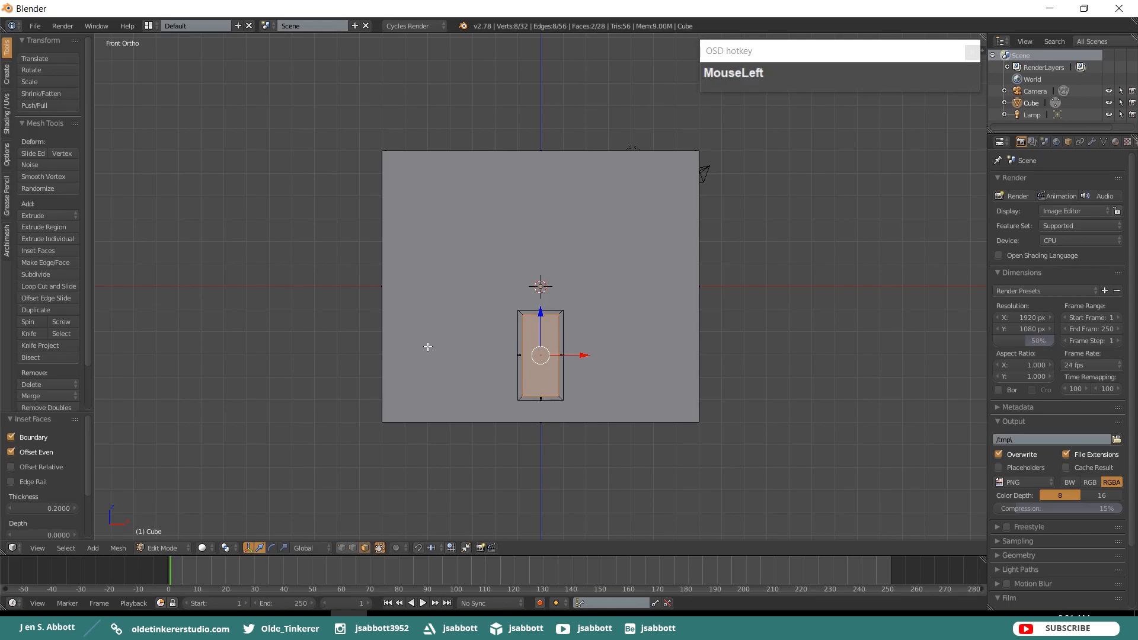
Delete only the inner inset face on the side of the slab that faces the large box.
key("a")
middle_click_drag(589, 319, 404, 356)
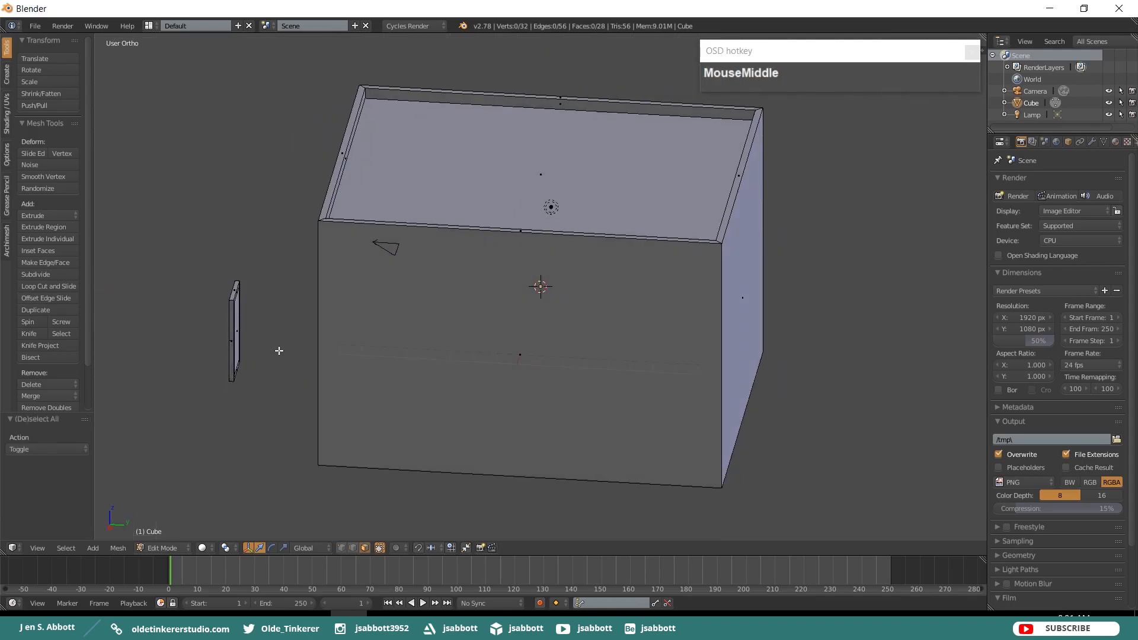
right_click(237, 331)
key("x")
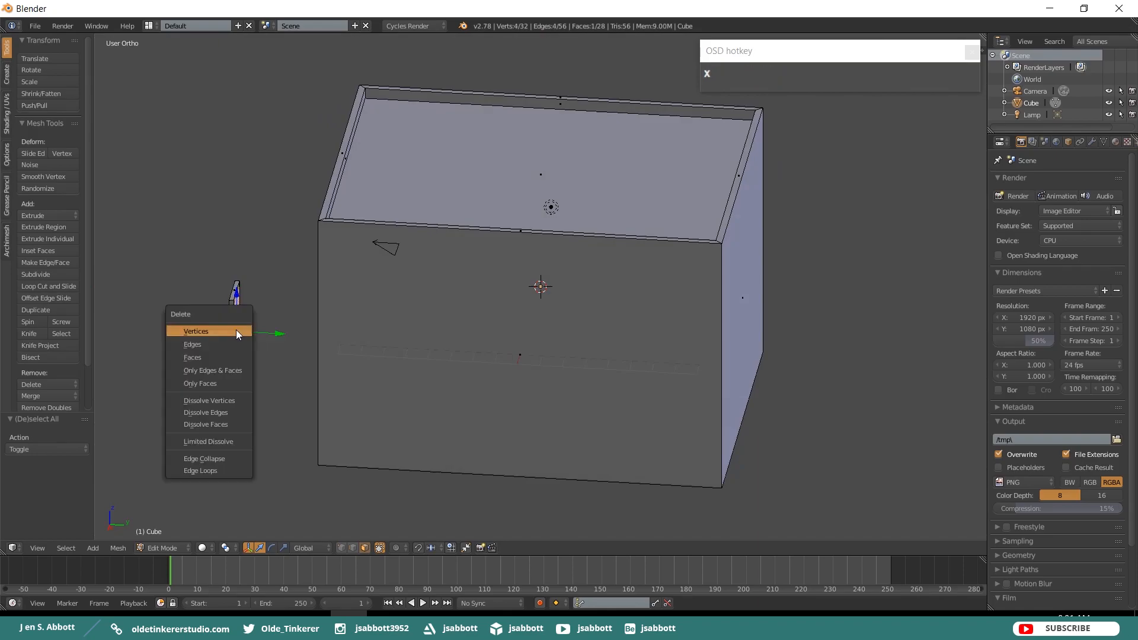
left_click(218, 352)
middle_click_drag(242, 364, 379, 335)
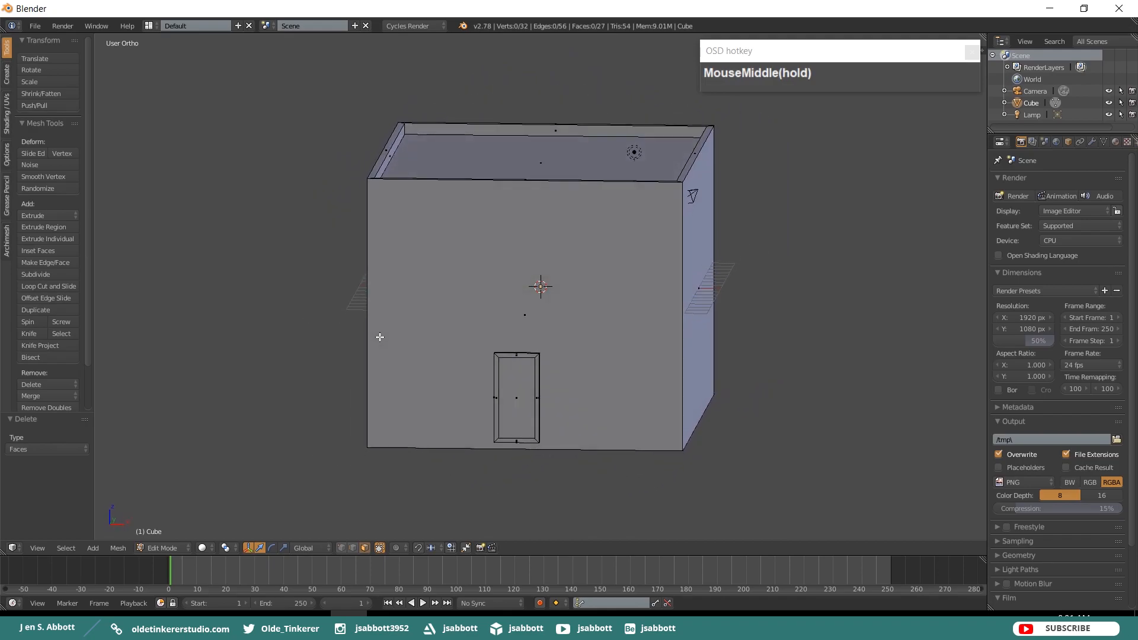
Extrude the slab's front inner inset face 0.1 along Y, into the opening of the frame.
right_click(518, 385)
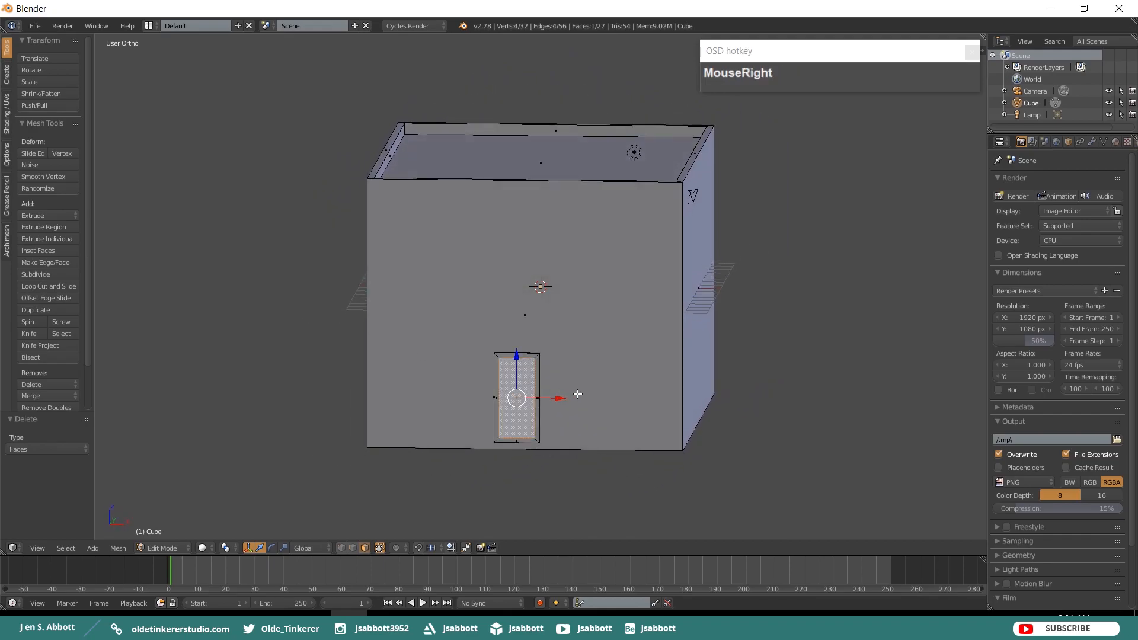
key("KP_3")
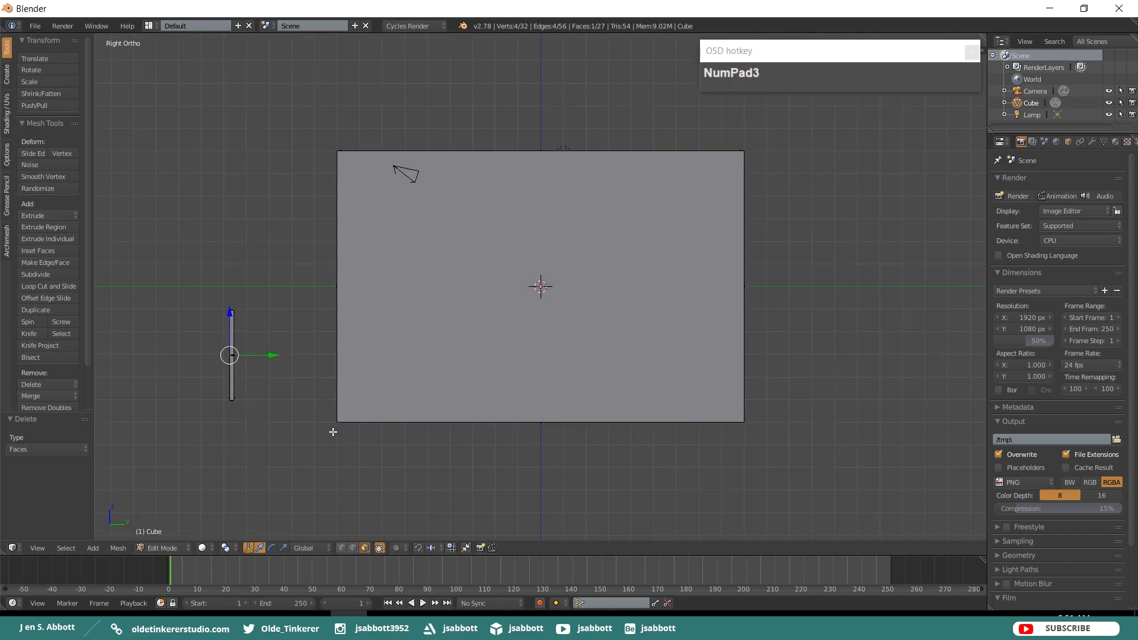
scroll(330, 432, "up", 2)
middle_click_drag(211, 357, 600, 326, "shift")
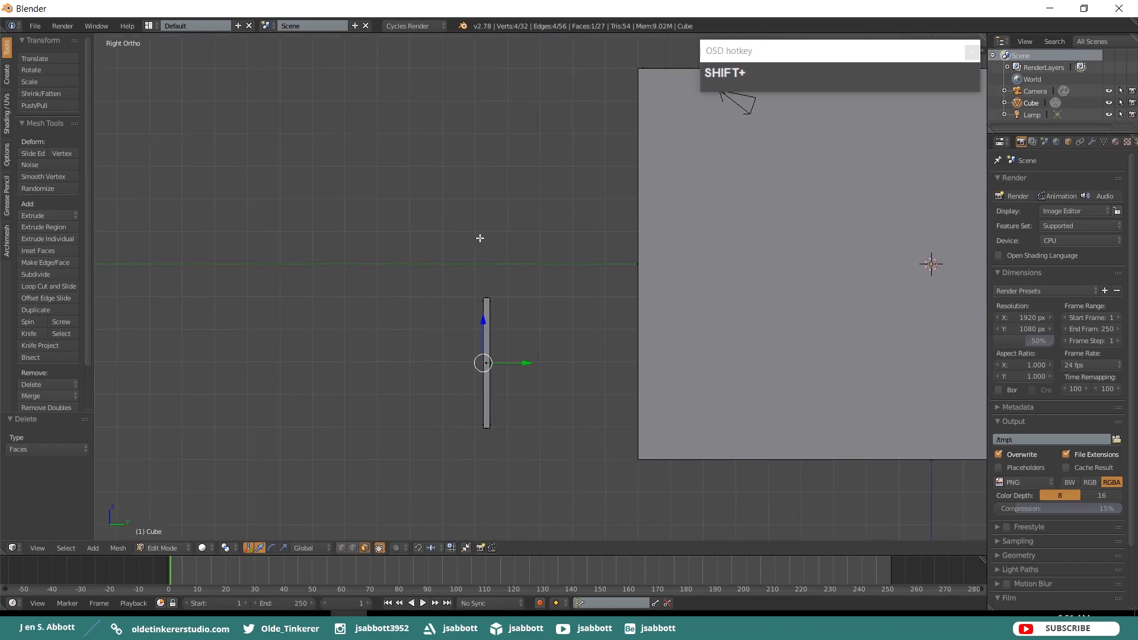
key("shift+z")
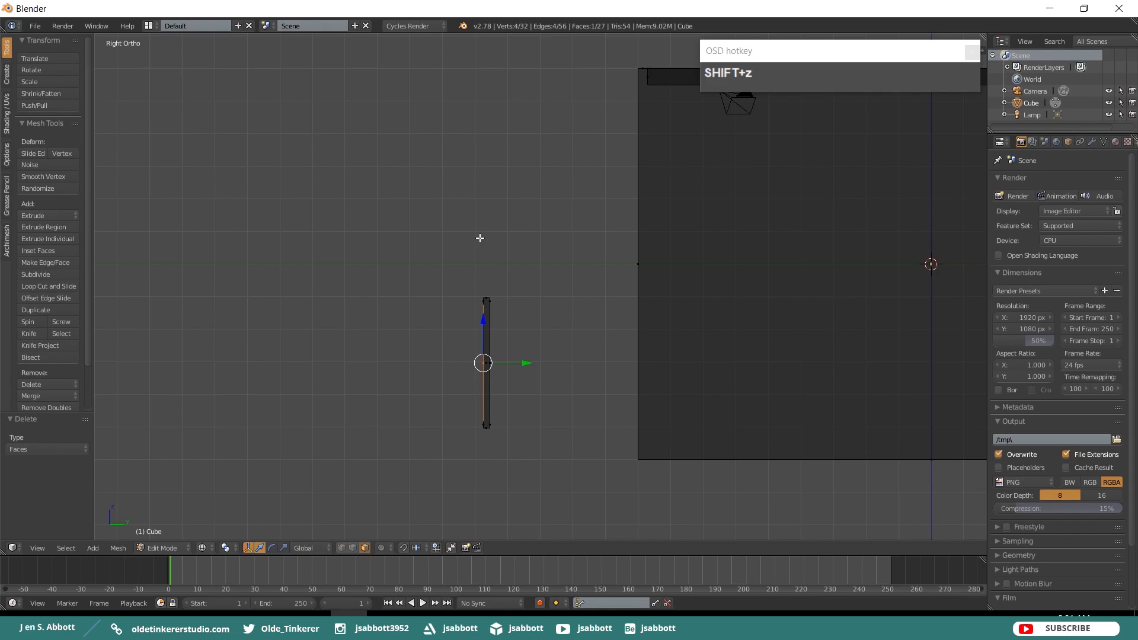
key("e")
key("KP_Decimal")
key("KP_1")
key("Return")
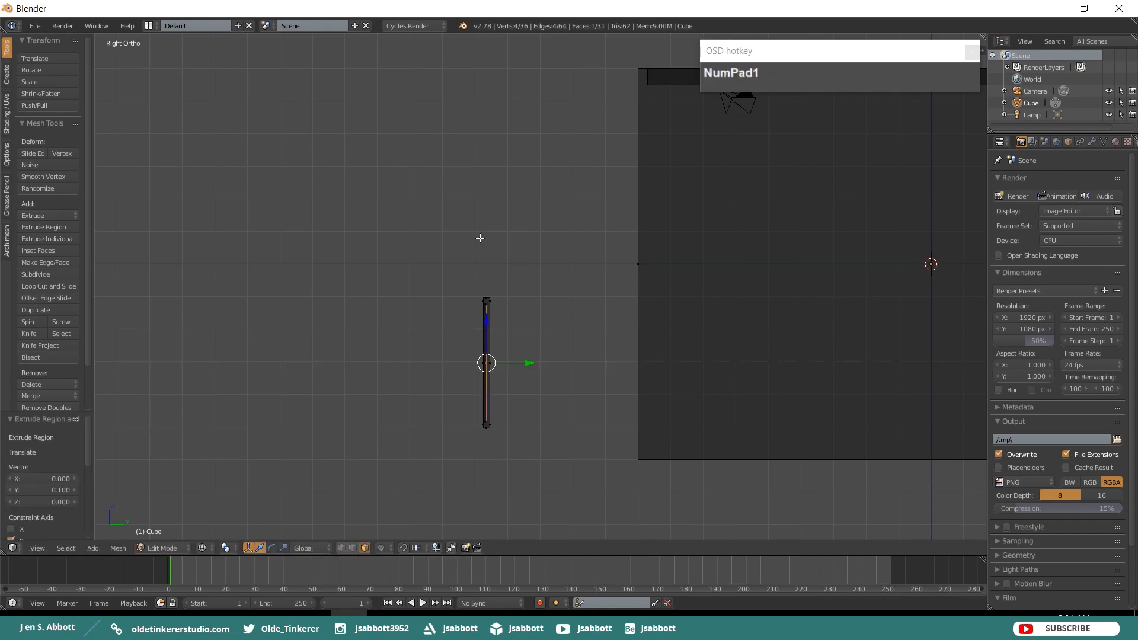
key("z")
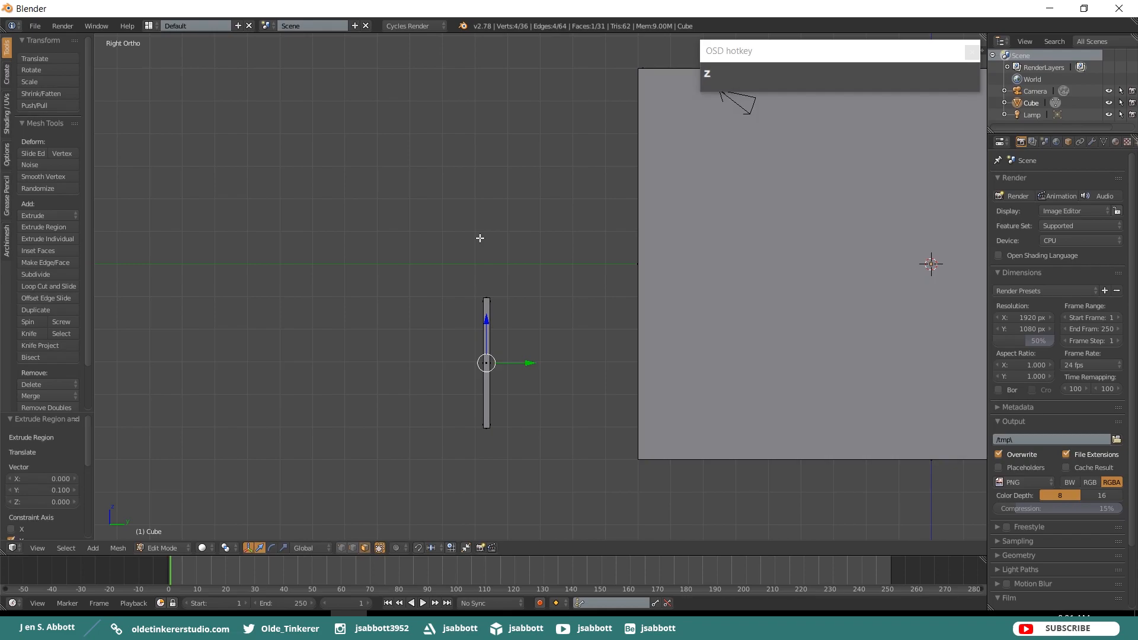
Clear the selection and add a UV sphere with 16 segments to the mesh.
key("a")
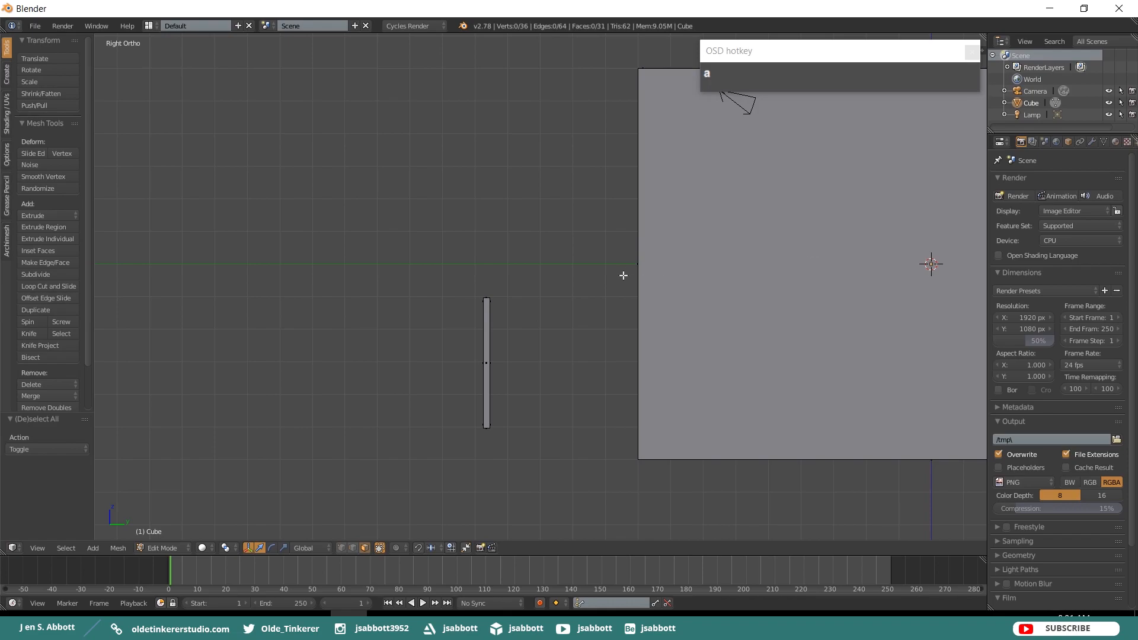
key("shift+a")
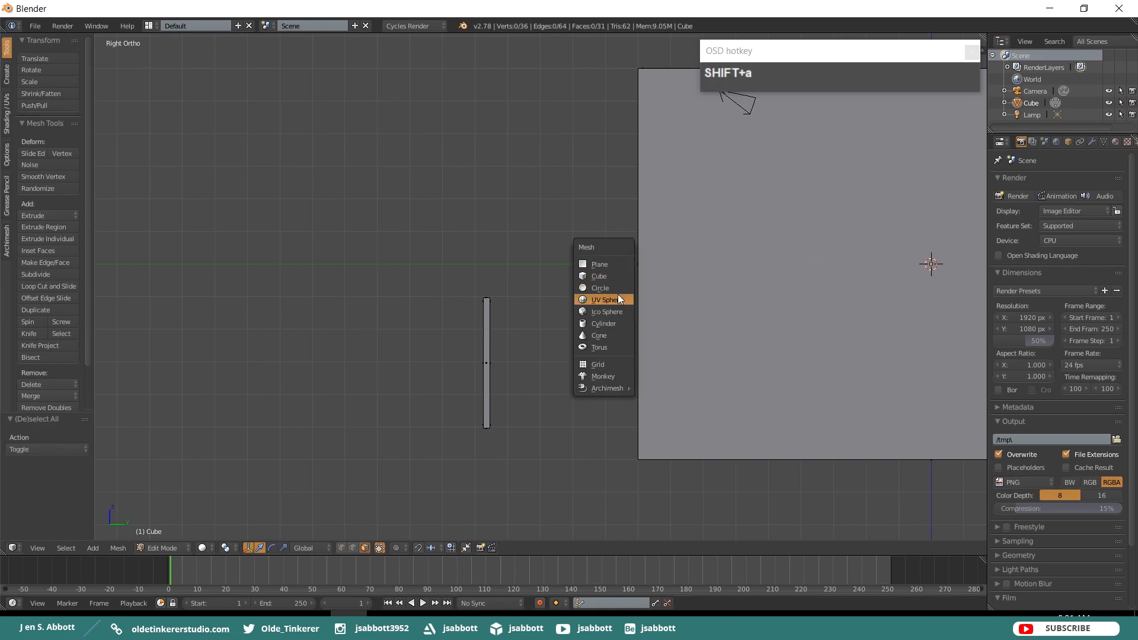
left_click(610, 297)
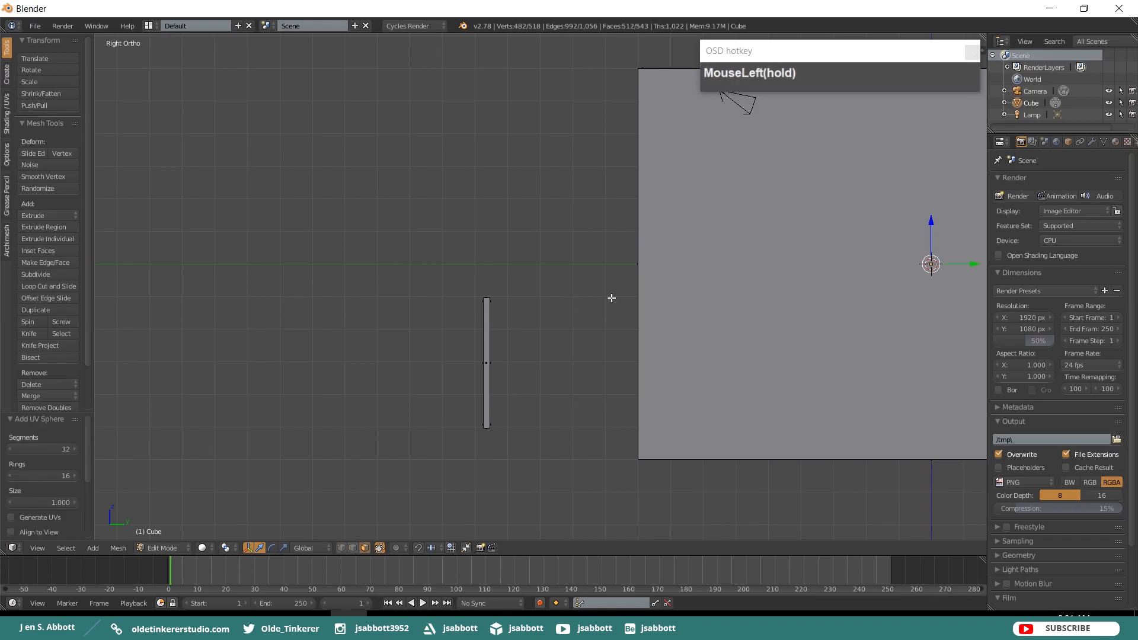
left_click(24, 451)
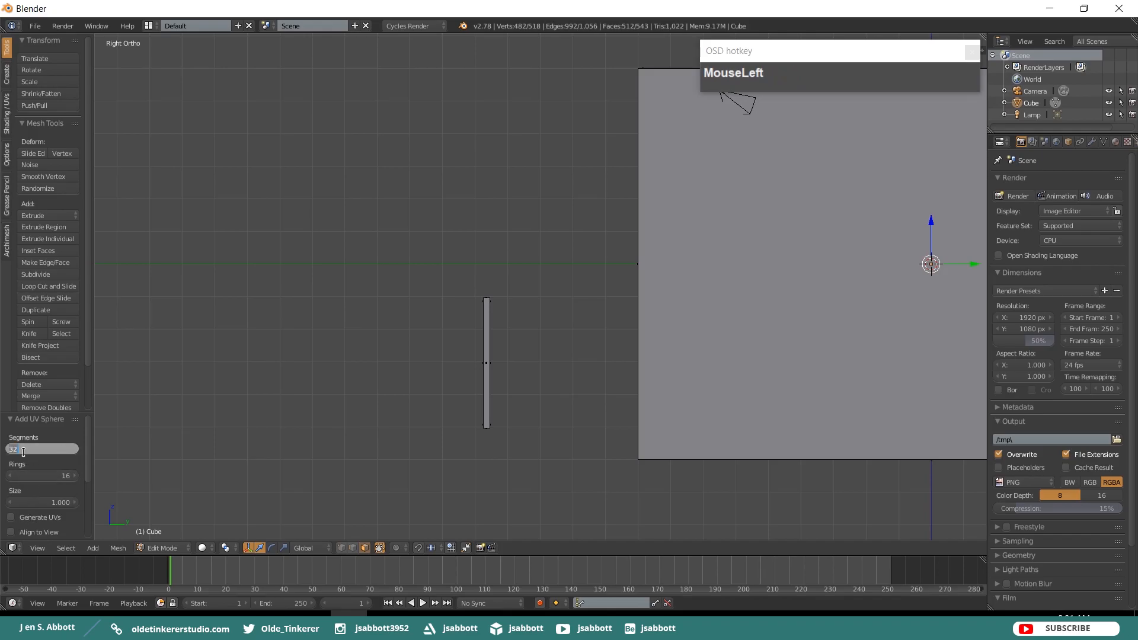
type("16")
key("Return")
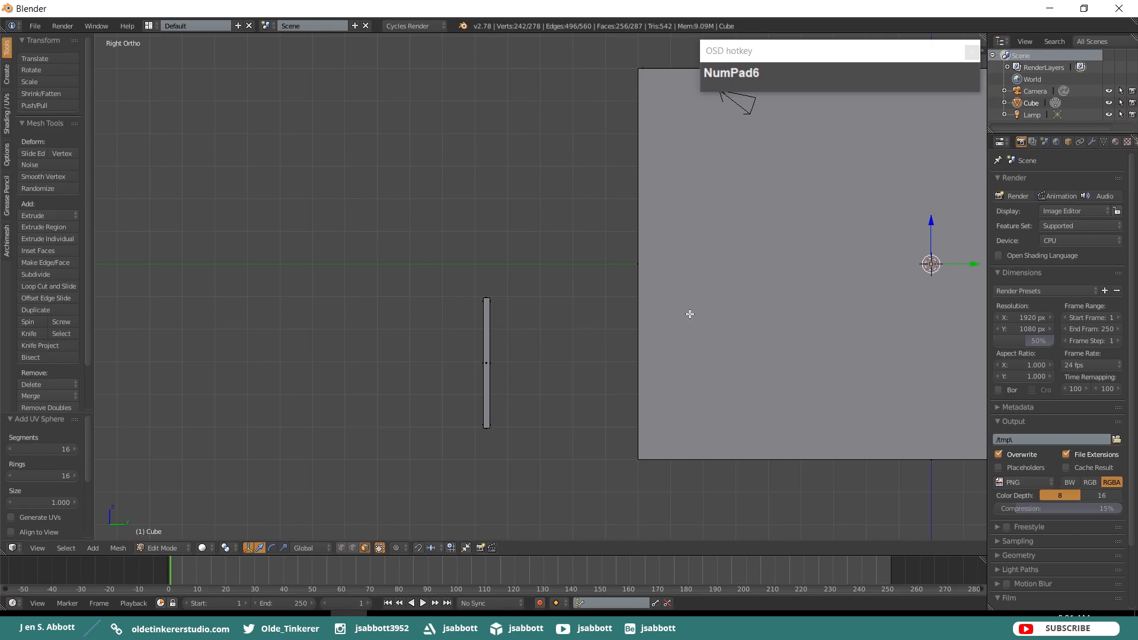
Move the sphere about -16.85 and another -0.86 along Y, out in front of the slab, and lower it to the slab's upper half.
left_click(973, 263)
left_click_drag(973, 263, 424, 264)
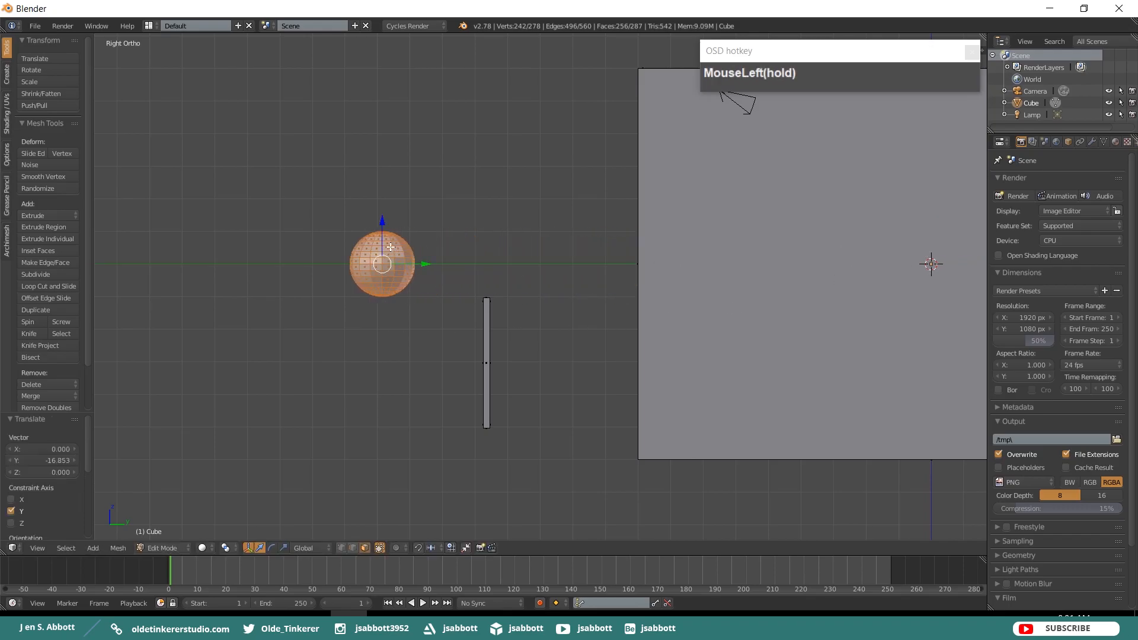
left_click_drag(383, 218, 383, 290)
left_click_drag(420, 334, 394, 335)
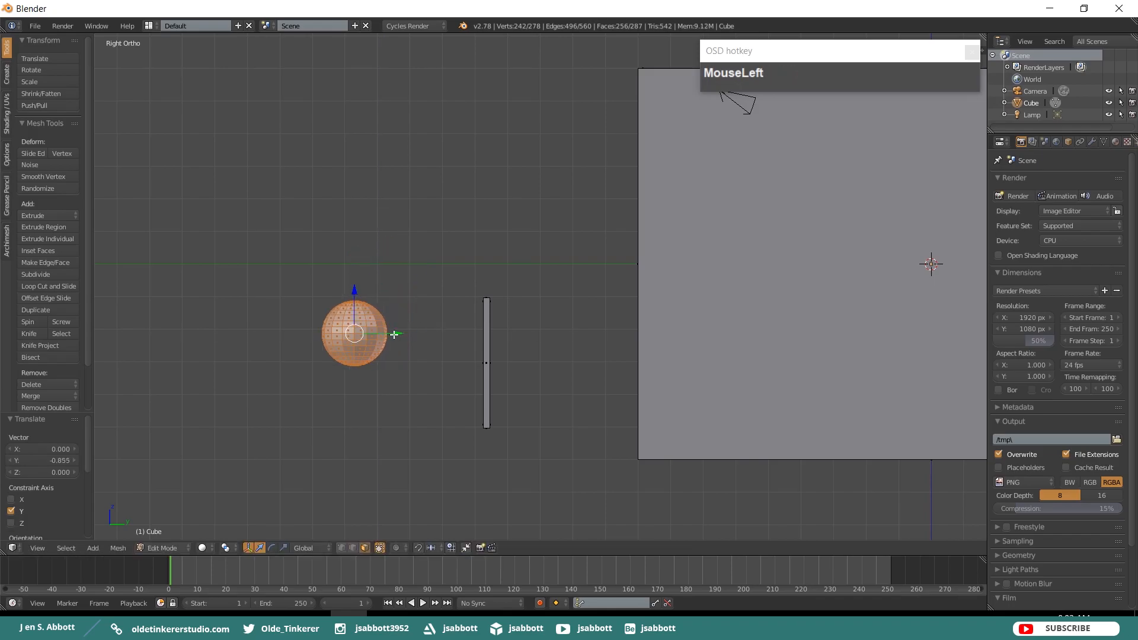
Rotate the sphere 90° around X and scale it uniformly to 0.1.
key("r")
key("x")
key("KP_9")
key("KP_0")
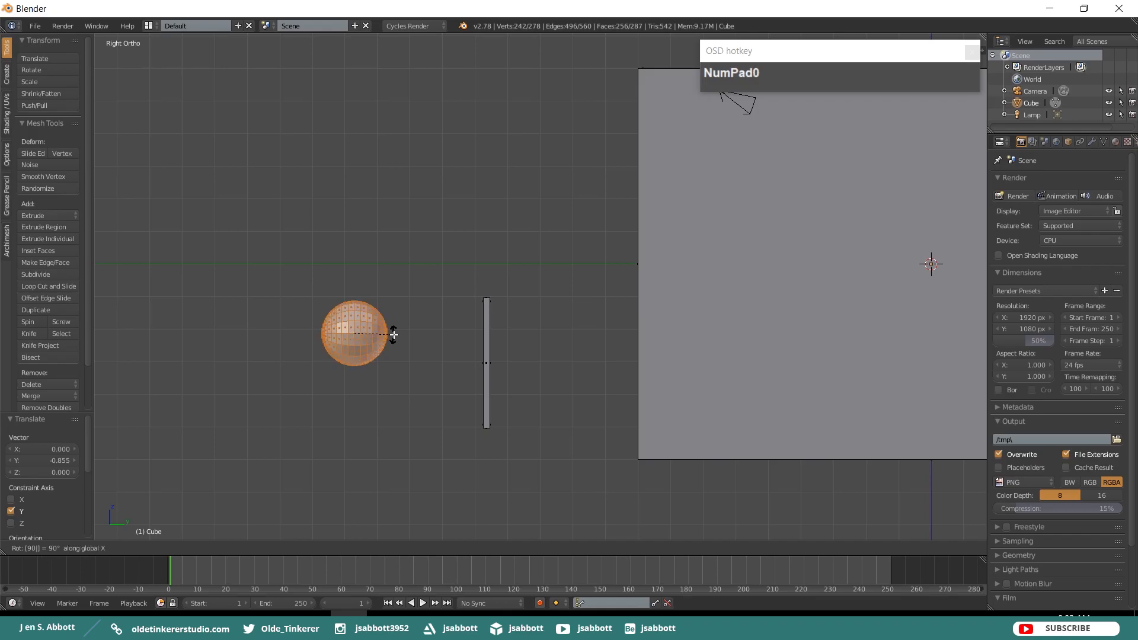
left_click(394, 335)
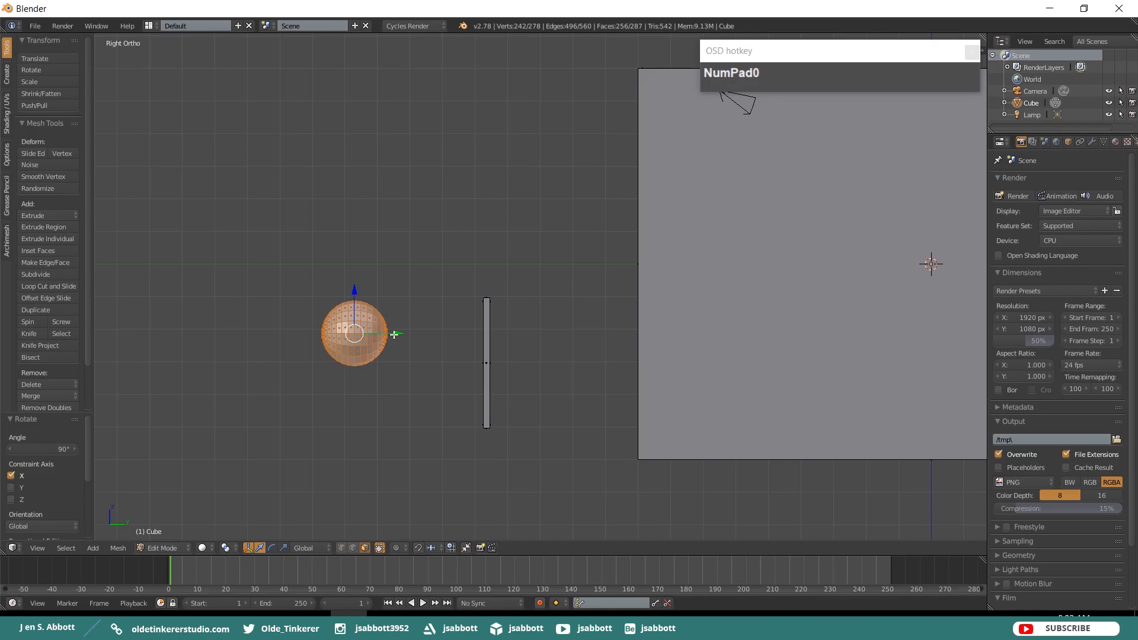
key("s")
key("KP_Decimal")
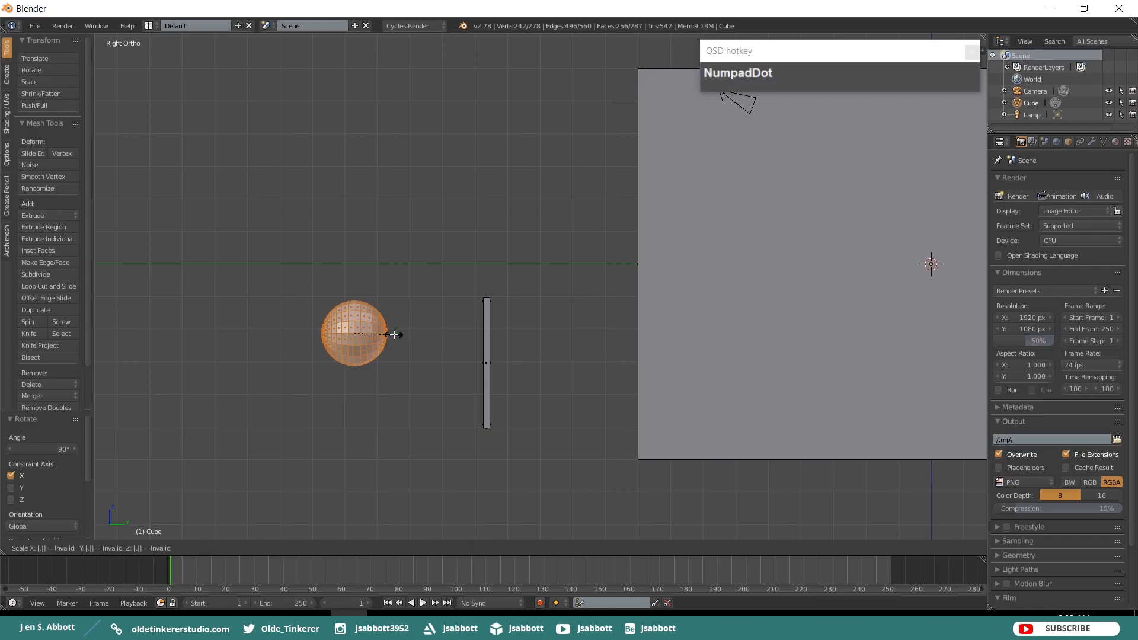
key("KP_1")
left_click(394, 334)
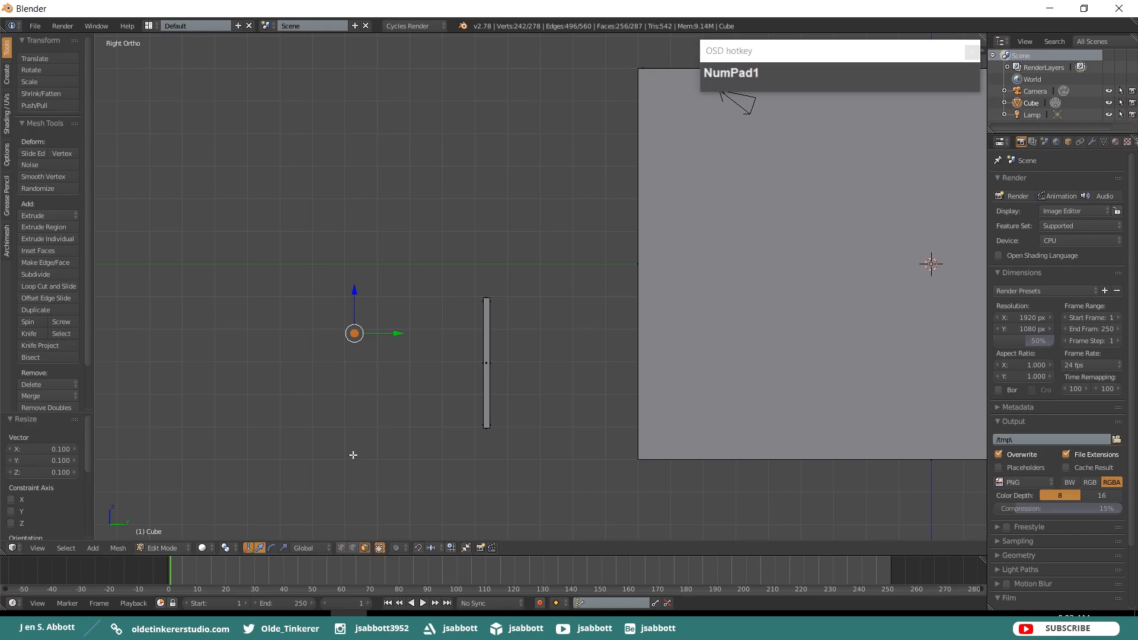
Select only the two innermost rings of faces at the sphere's pole facing the slab and extrude them 0.1 along Y as a knob stem.
scroll(349, 453, "up", 5)
scroll(234, 432, "up", 1)
middle_click_drag(226, 425, 854, 305, "shift")
scroll(795, 302, "up", 3)
key("a")
scroll(848, 332, "up", 2)
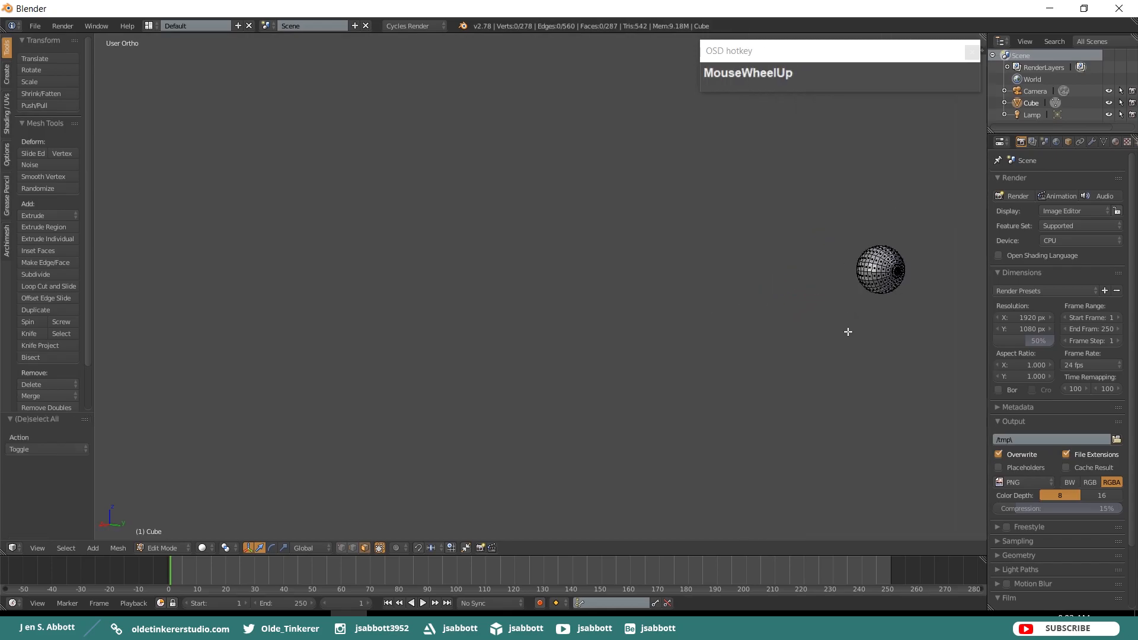
middle_click_drag(899, 272, 584, 342, "shift")
scroll(673, 340, "up", 3)
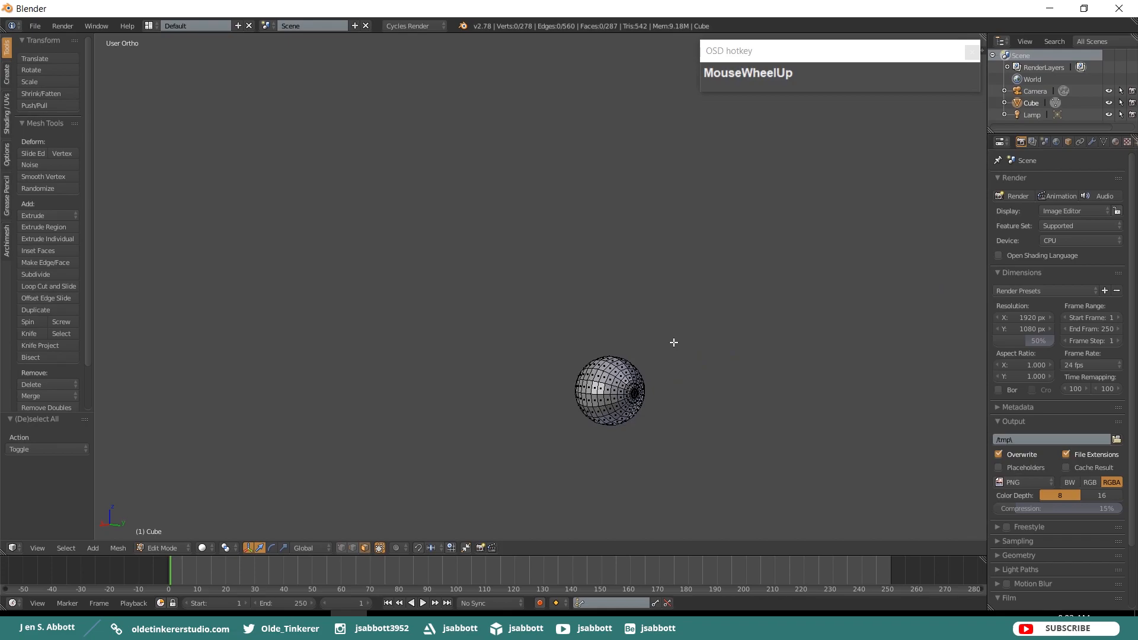
middle_click_drag(729, 369, 676, 243, "shift")
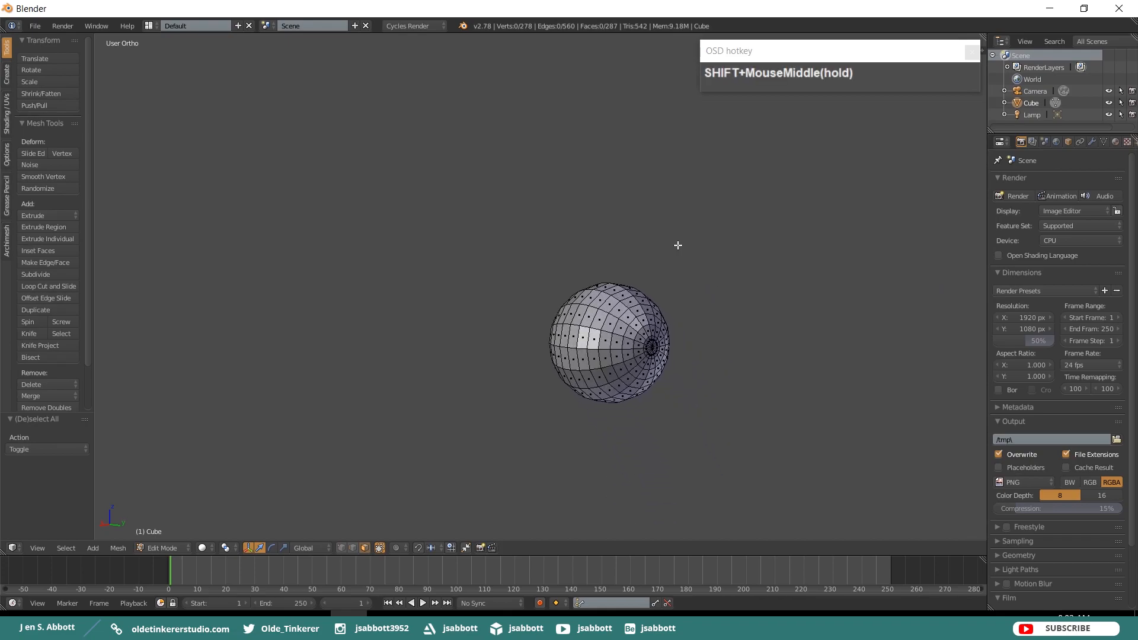
right_click(650, 332, "alt")
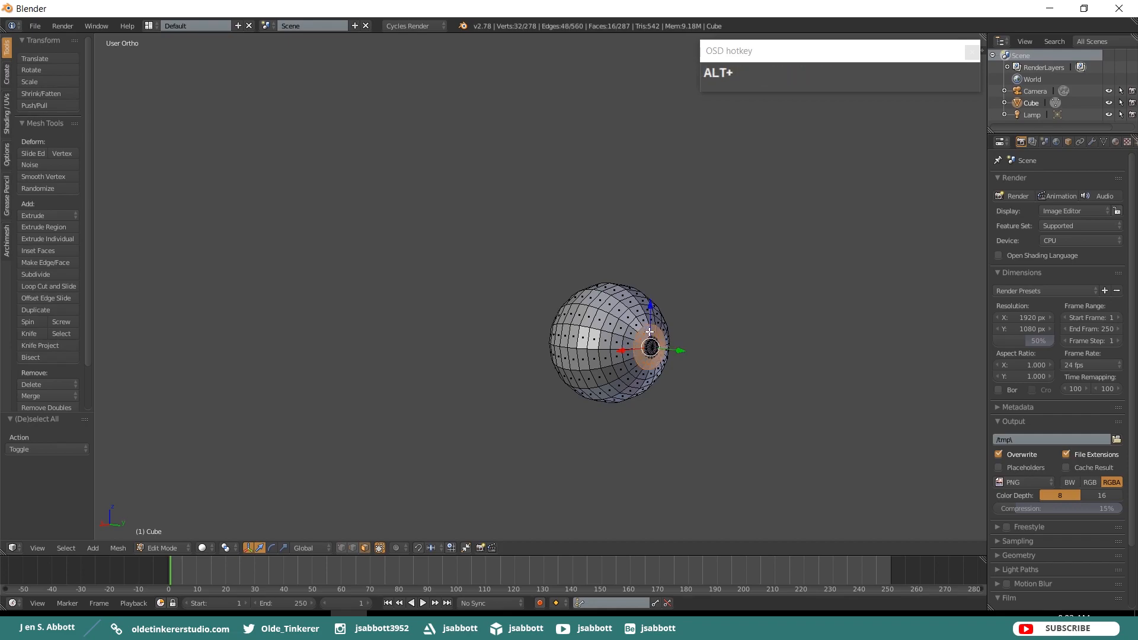
scroll(651, 344, "up", 2)
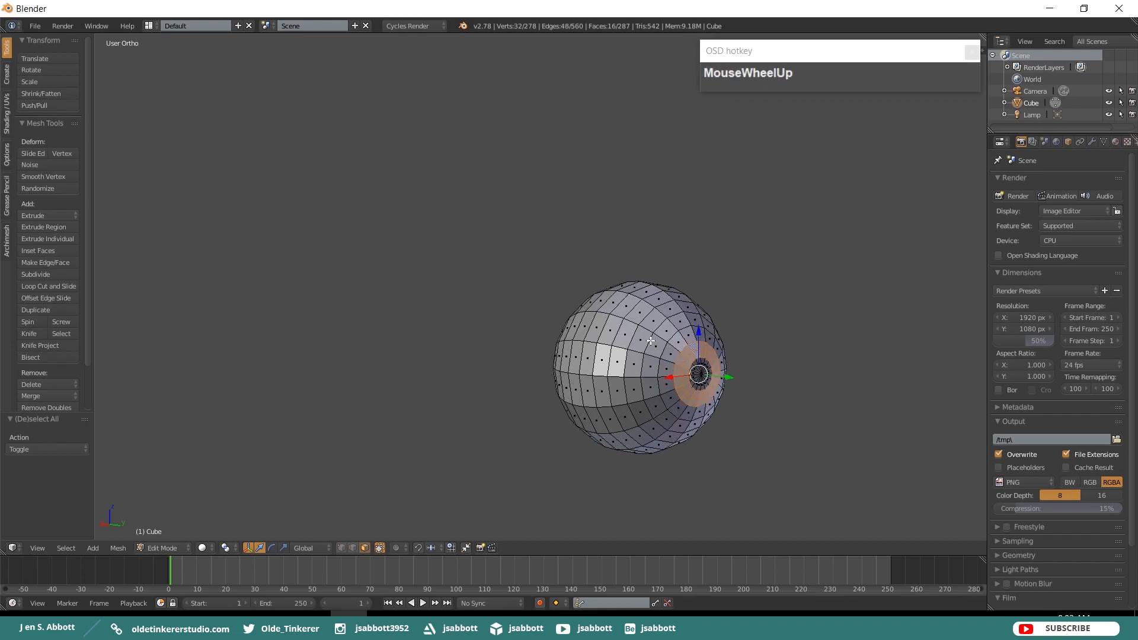
key("c")
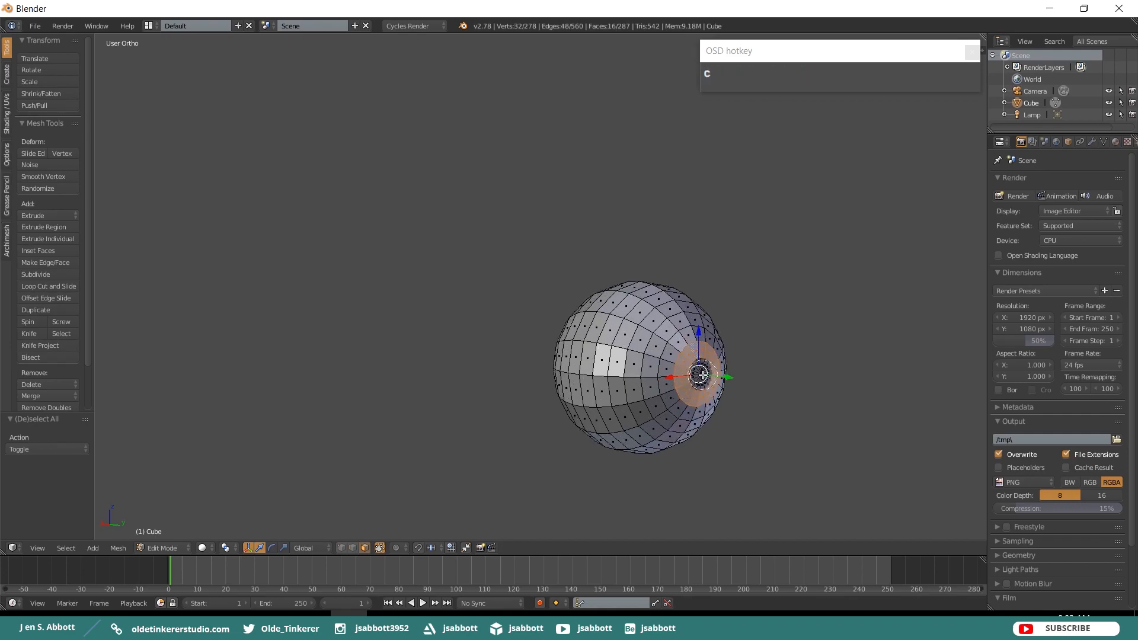
left_click(699, 375)
right_click(700, 375)
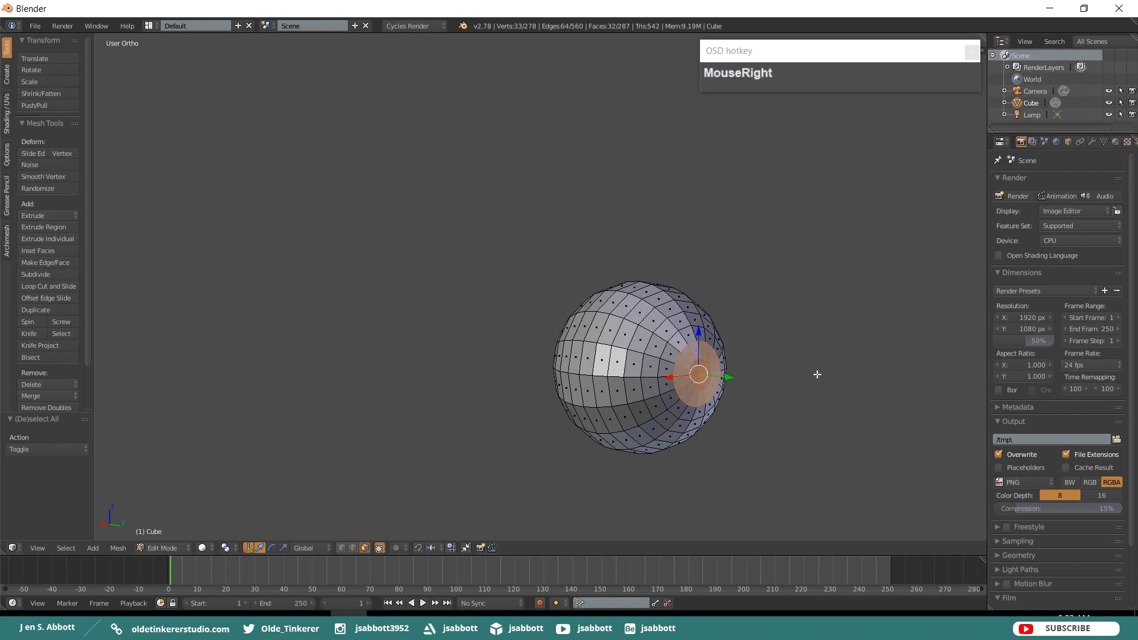
key("KP_3")
scroll(827, 332, "down", 4)
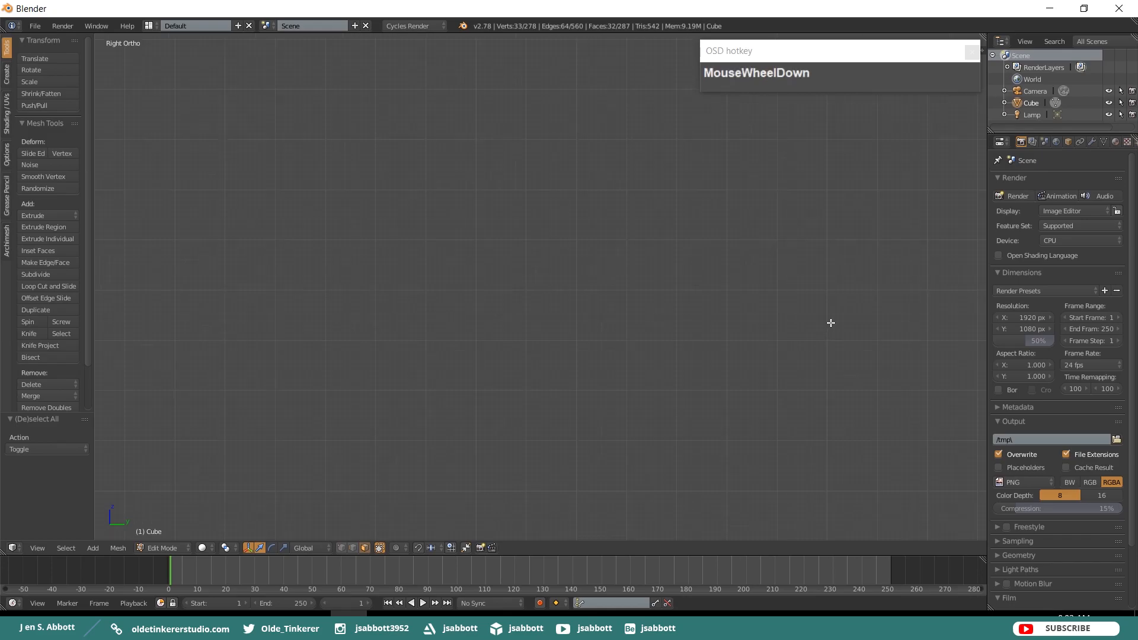
middle_click_drag(844, 294, 674, 310, "shift")
middle_click_drag(425, 328, 412, 328, "shift")
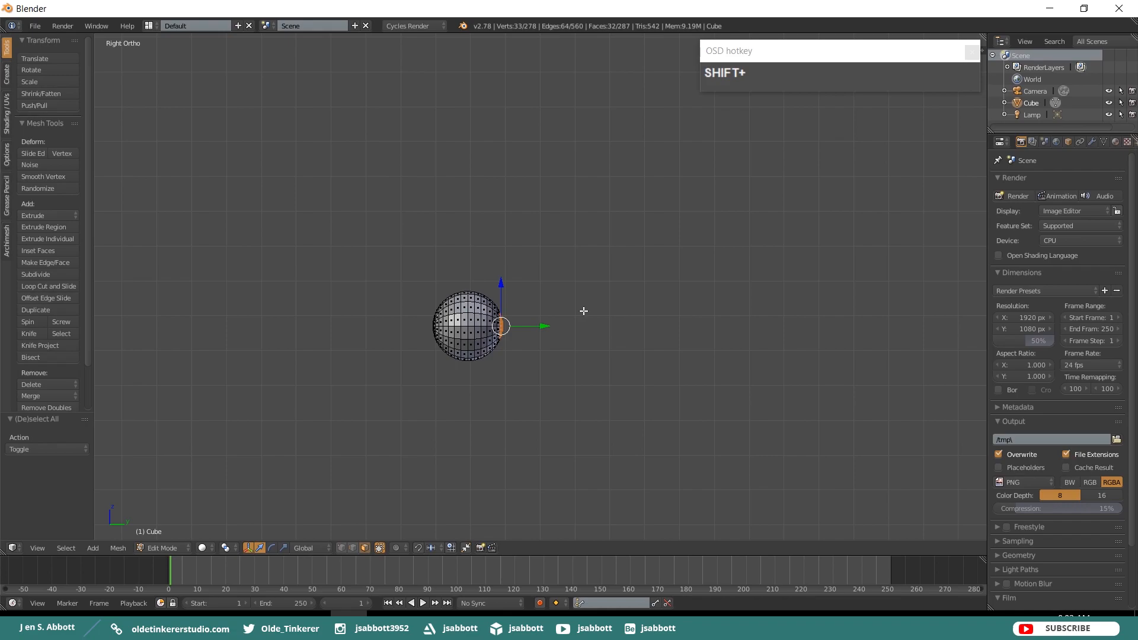
key("e")
key("y")
key("KP_Decimal")
key("KP_1")
key("Return")
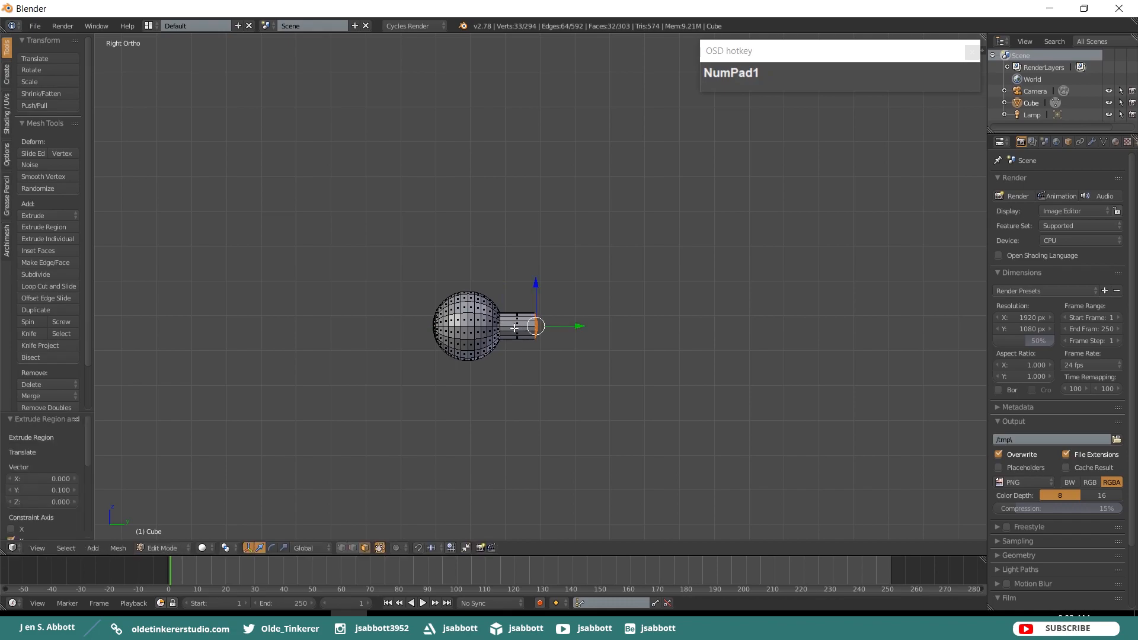
Select the whole knob and move it about 3.47 along Y toward the slab.
key("l")
scroll(660, 312, "down", 3)
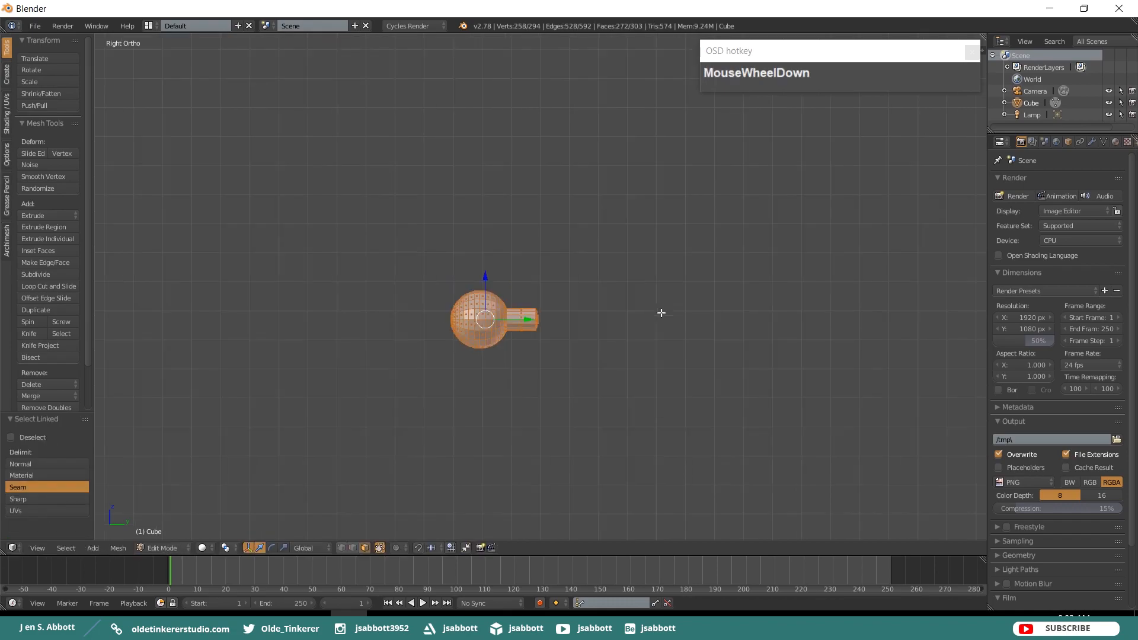
middle_click_drag(767, 282, 508, 290, "shift")
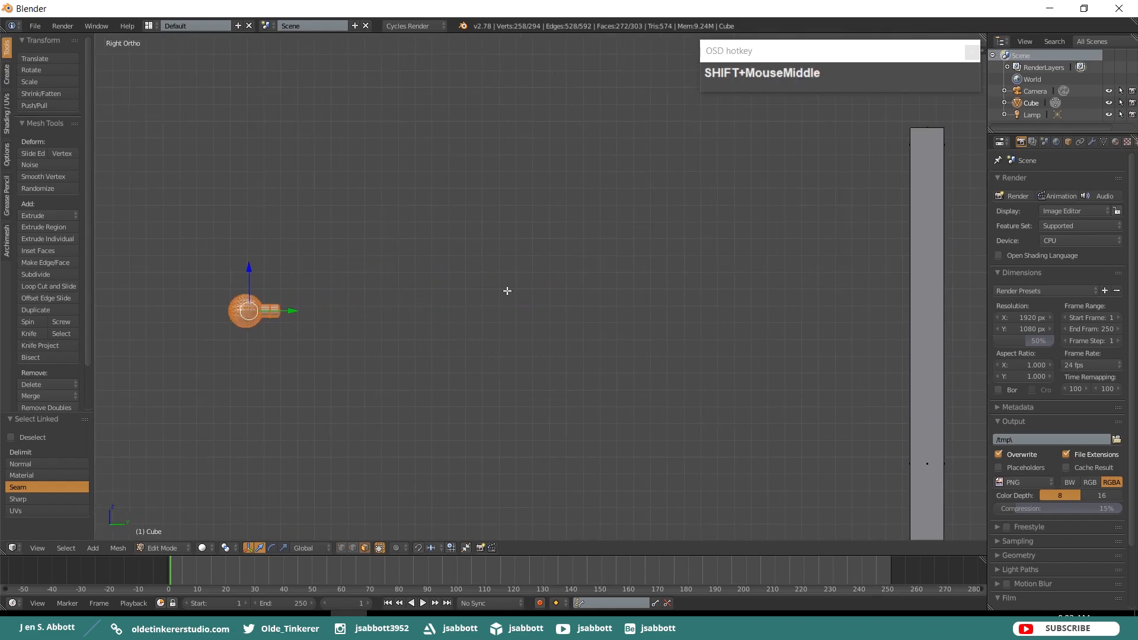
left_click_drag(294, 310, 880, 300)
Move the knob along X close to the door panel's right inner edge and about -0.78 along Z.
key("KP_1")
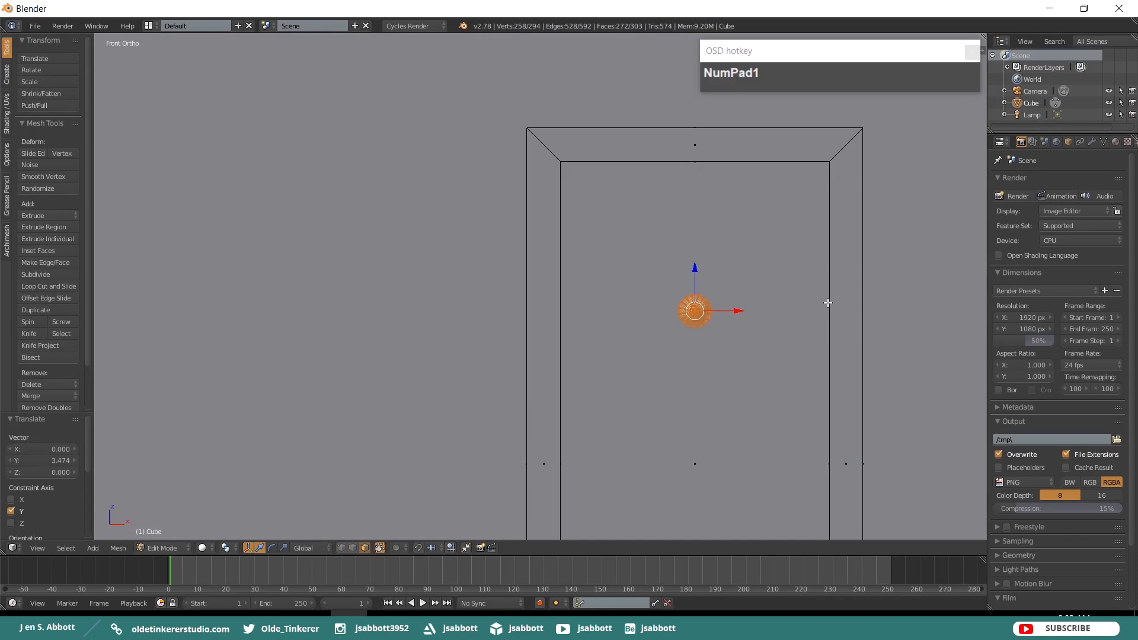
scroll(759, 326, "down", 1)
left_click_drag(701, 307, 777, 303)
left_click_drag(751, 265, 750, 376)
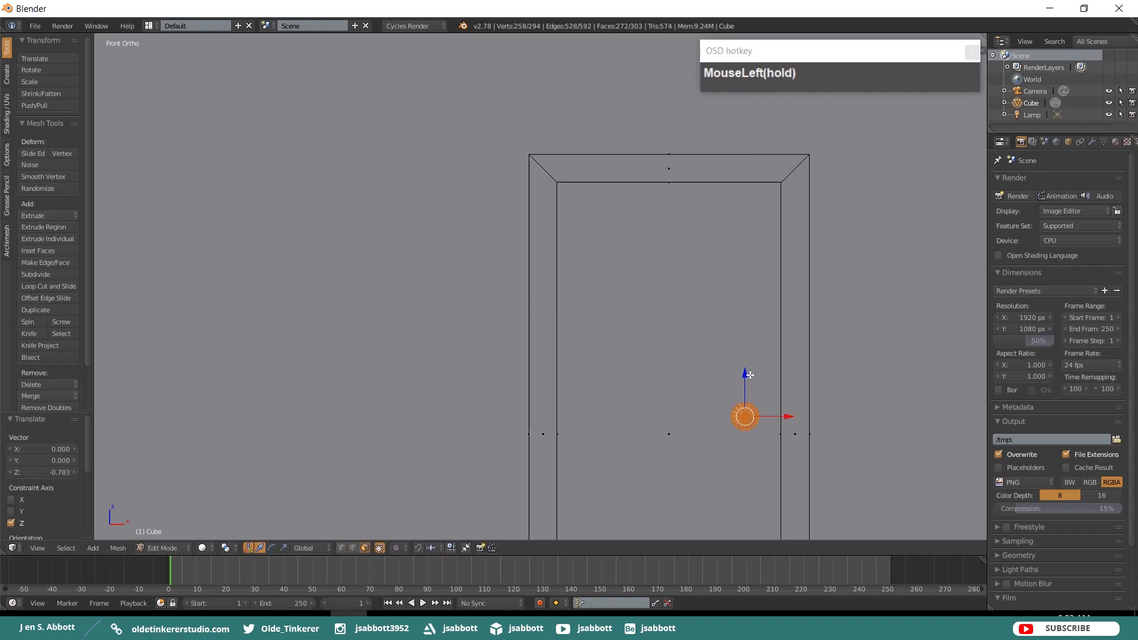
Move the knob about 0.4 along Y so its stem reaches the recessed door panel.
key("KP_3")
left_click_drag(830, 421, 886, 411)
middle_click_drag(752, 399, 810, 434)
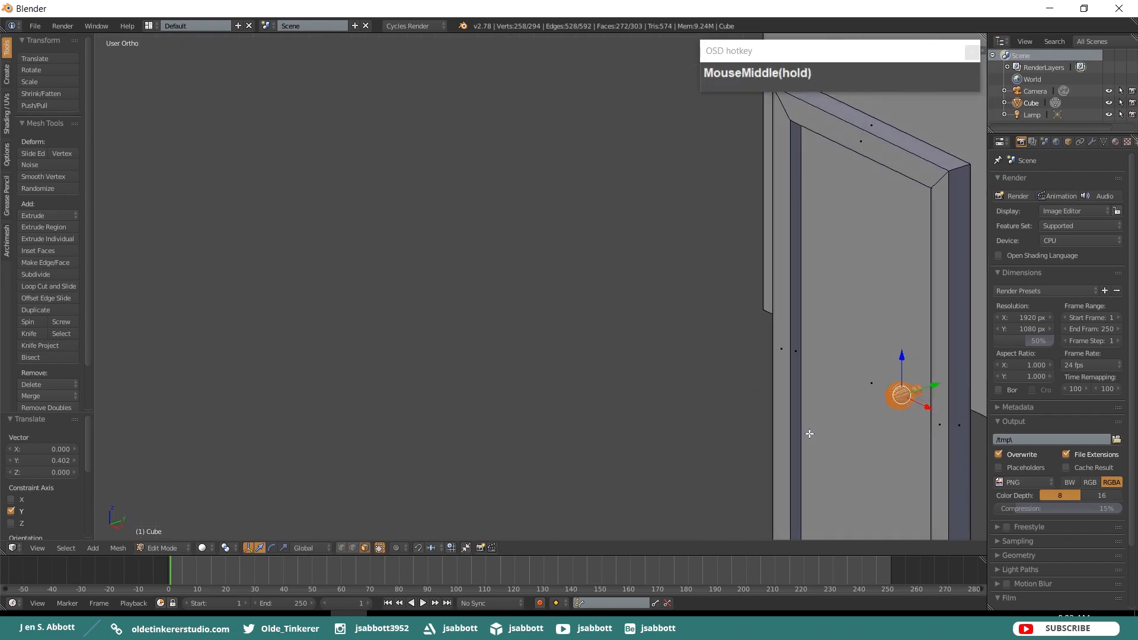
Add the door to the knob selection and move both about 4.58 along Y until the door meets the building's front wall, then deselect.
key("KP_1")
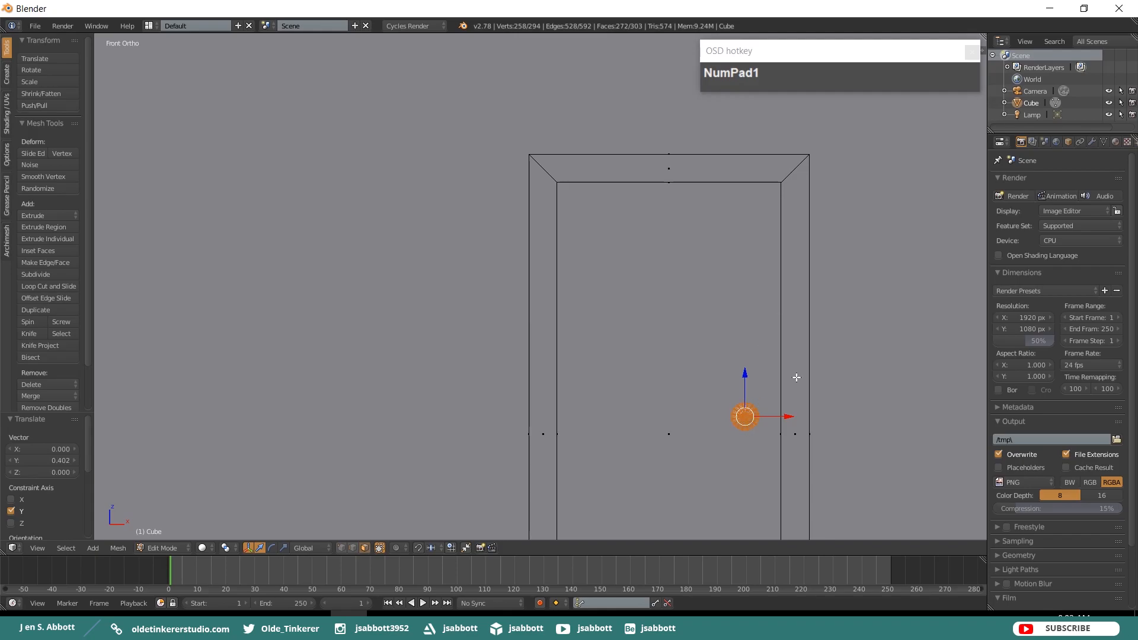
key("l")
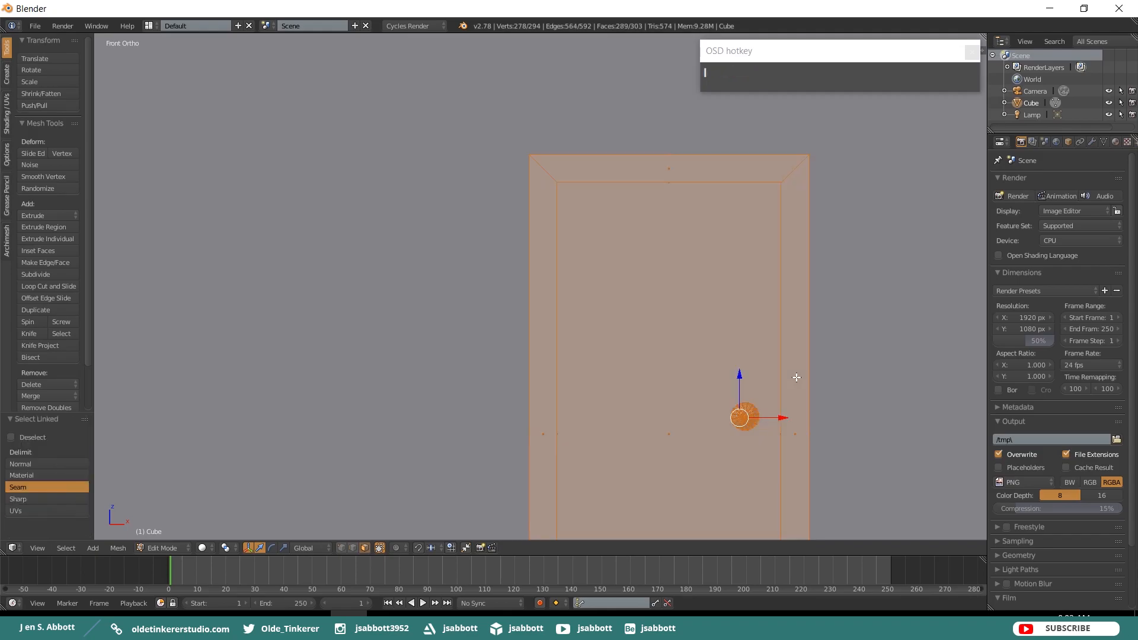
scroll(796, 377, "down", 3)
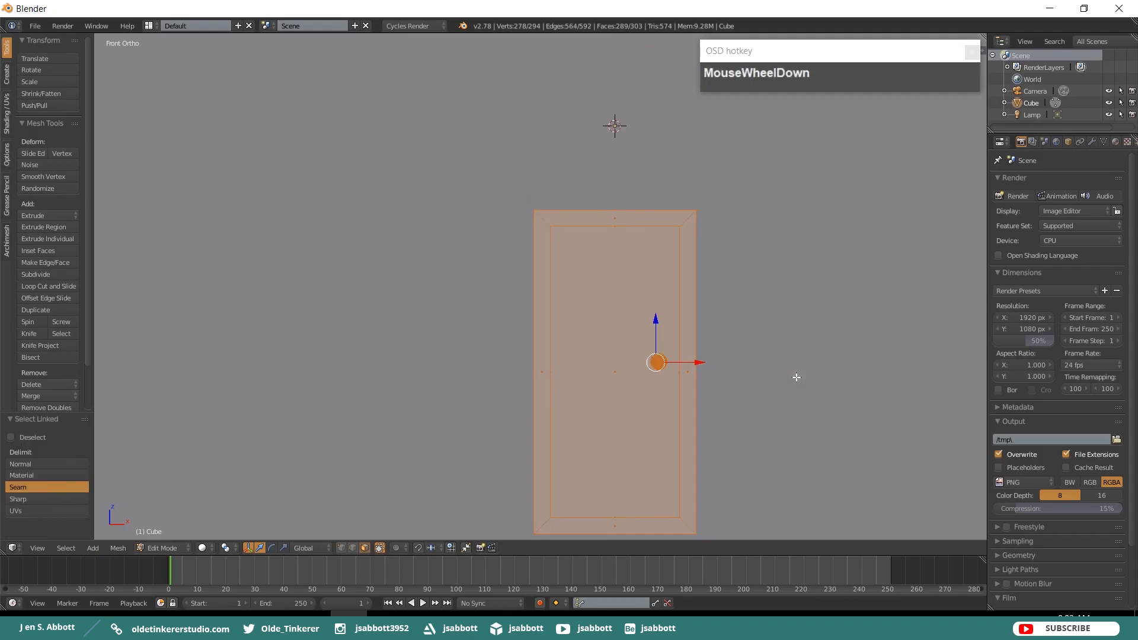
key("KP_3")
middle_click_drag(854, 422, 390, 311, "shift")
left_click_drag(293, 250, 665, 272)
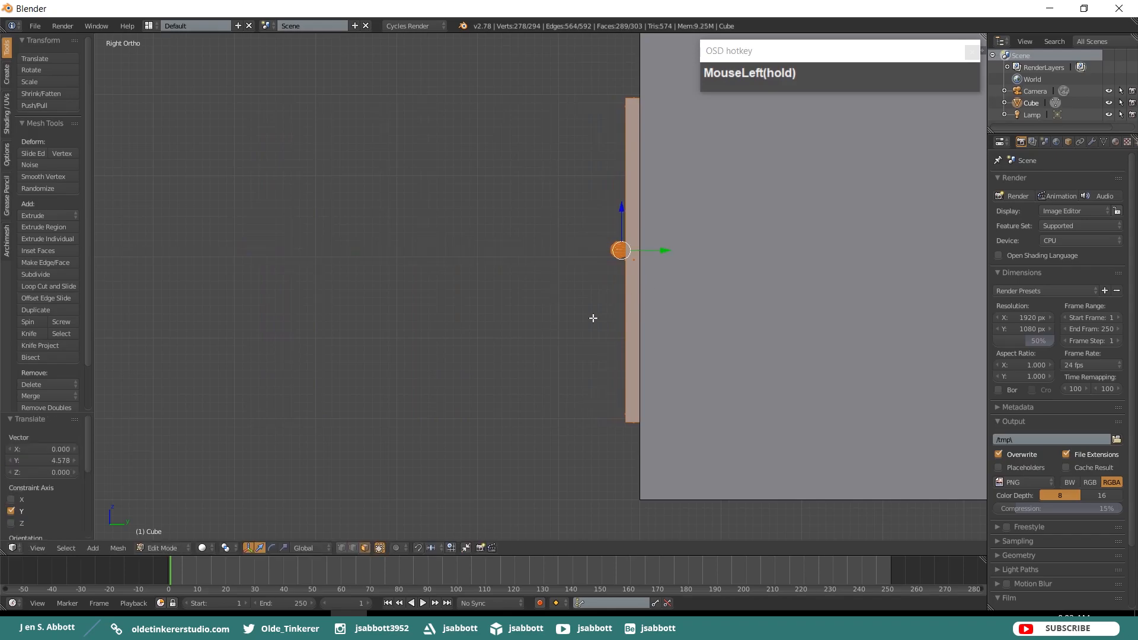
key("a")
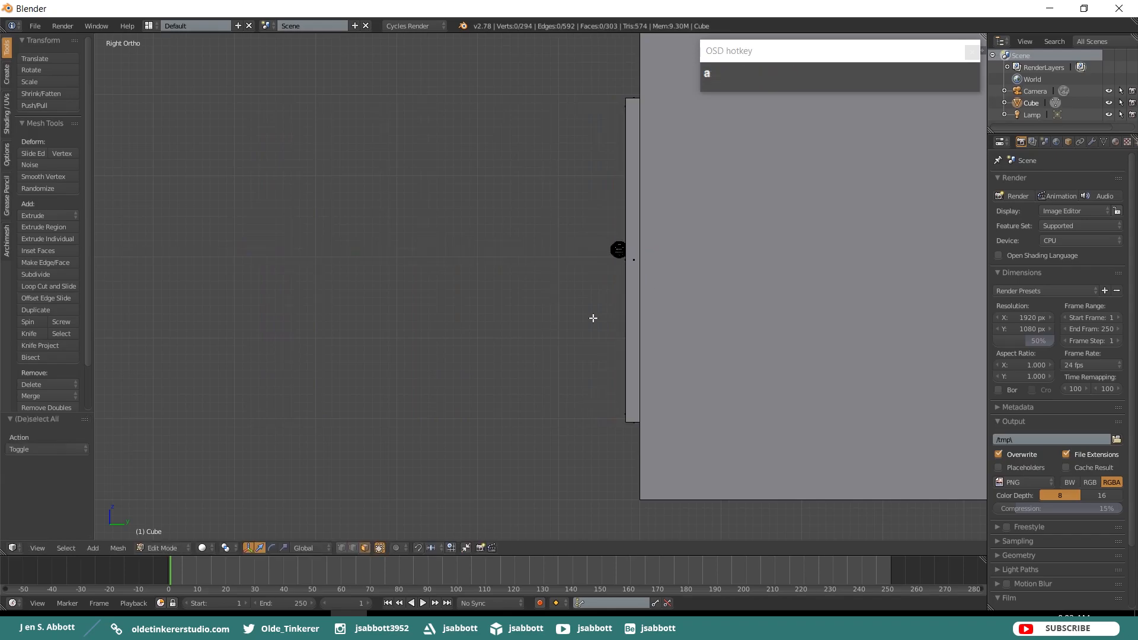
Add a cube to the mesh and move it about -11.86 along Y, in front of the door.
scroll(594, 318, "down", 1)
middle_click_drag(862, 221, 681, 297, "shift")
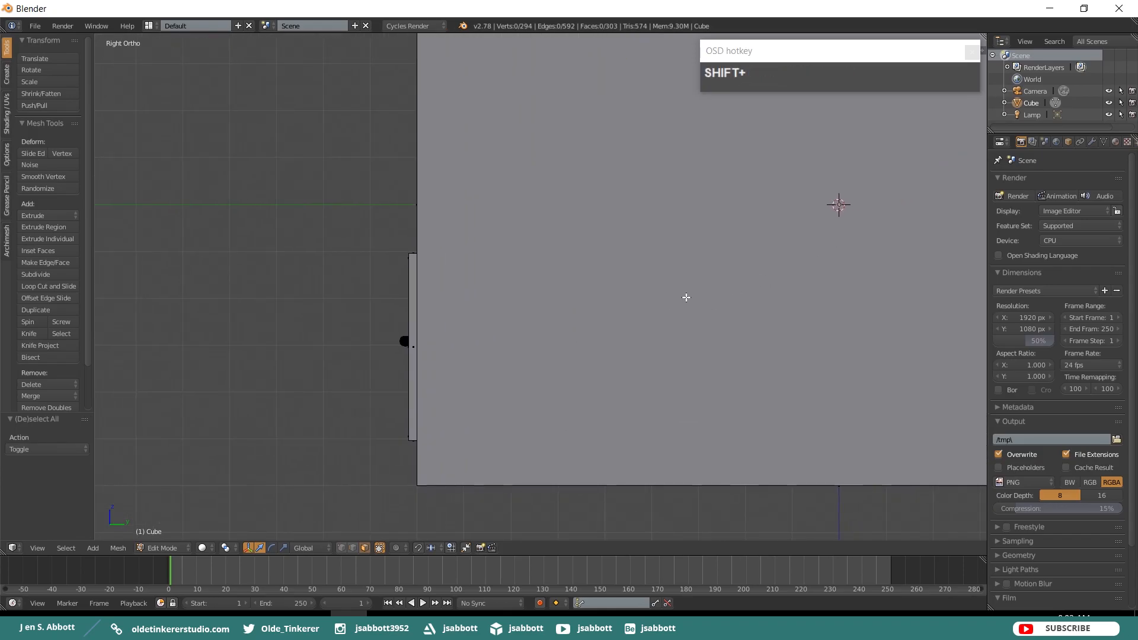
left_click(1137, 226)
scroll(1137, 226, "down", 1)
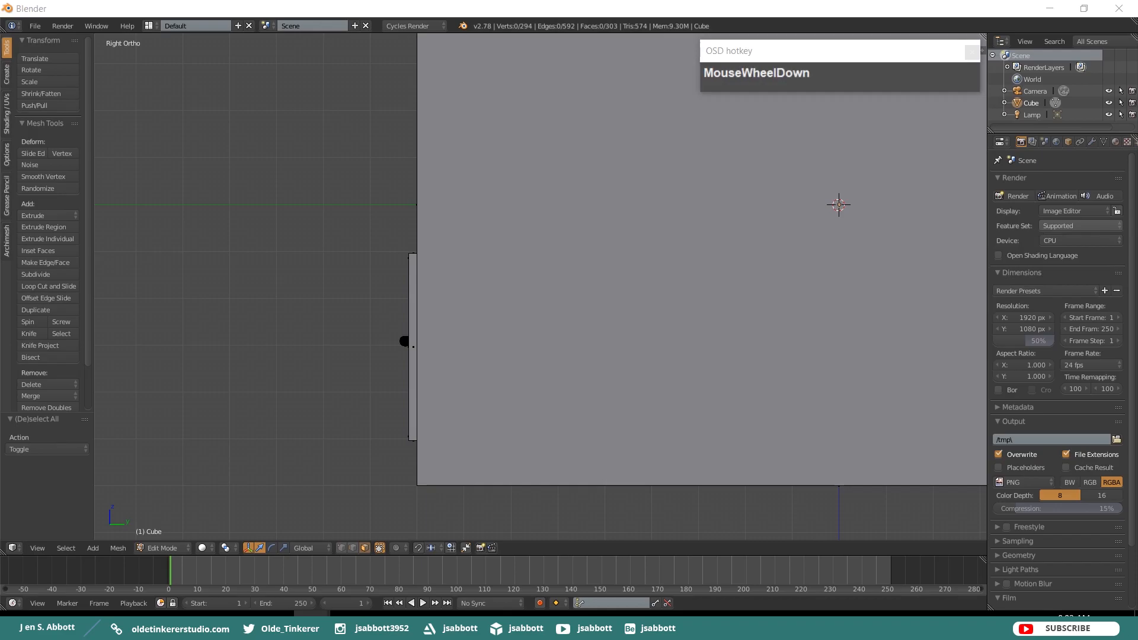
left_click(886, 11)
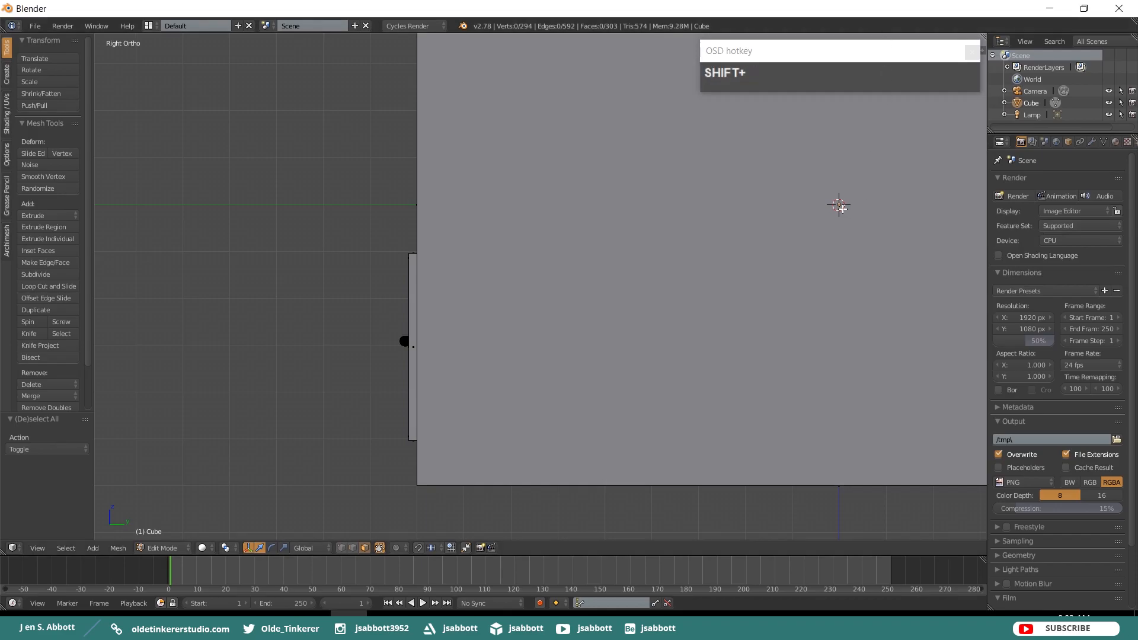
key("shift+a")
left_click(839, 184)
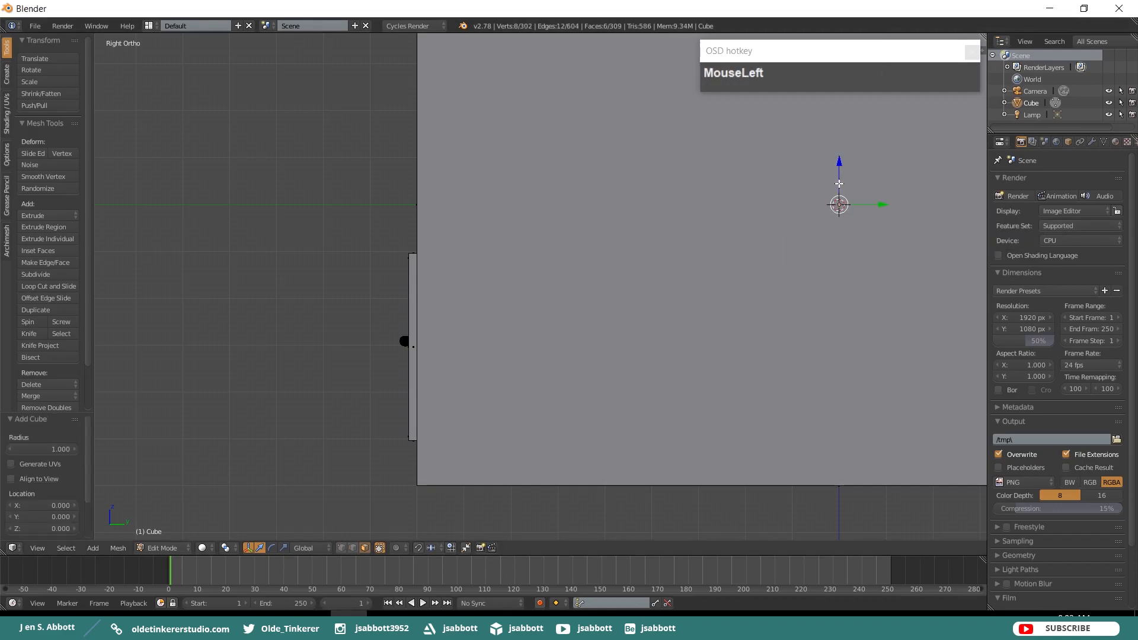
left_click_drag(885, 205, 314, 225)
middle_click_drag(259, 295, 442, 293, "shift")
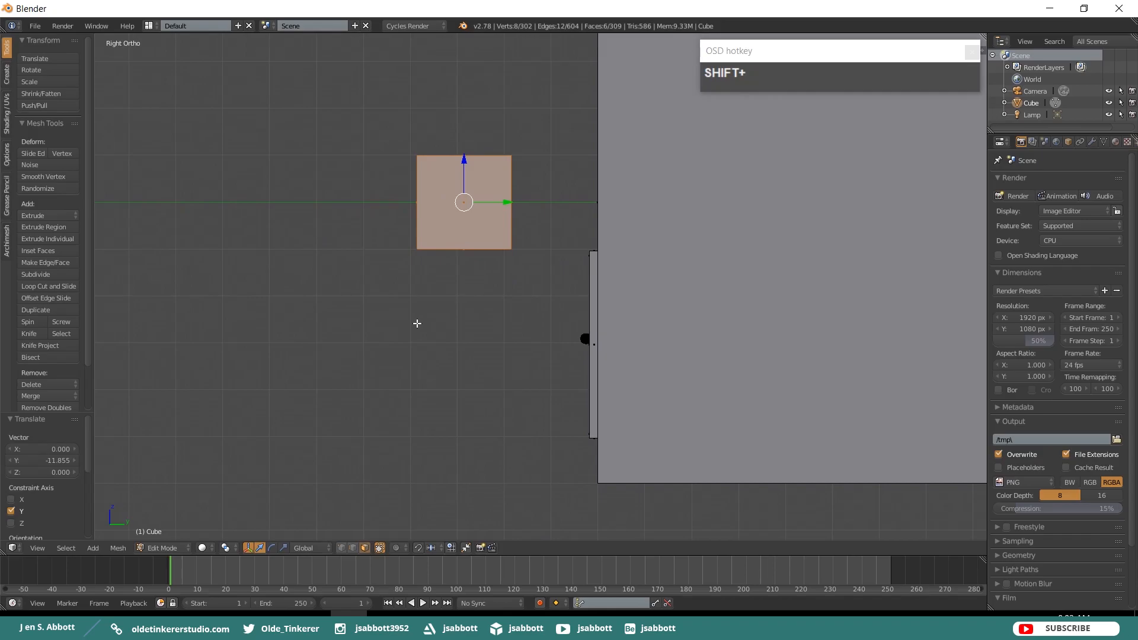
Scale the cube by 2 along X and 0.2 along Z, and place it as a step against the foot of the front wall.
key("s")
key("x")
key("KP_2")
key("Return")
key("s")
key("z")
key("KP_Decimal")
key("KP_2")
key("Return")
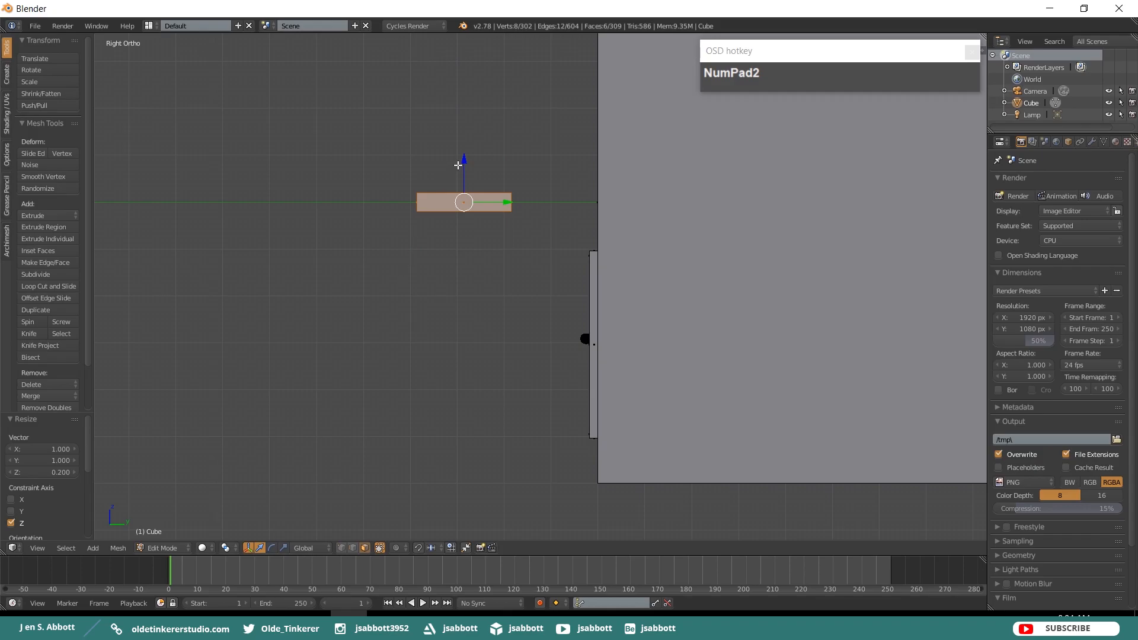
left_click_drag(465, 161, 607, 470)
left_click_drag(550, 428, 551, 436)
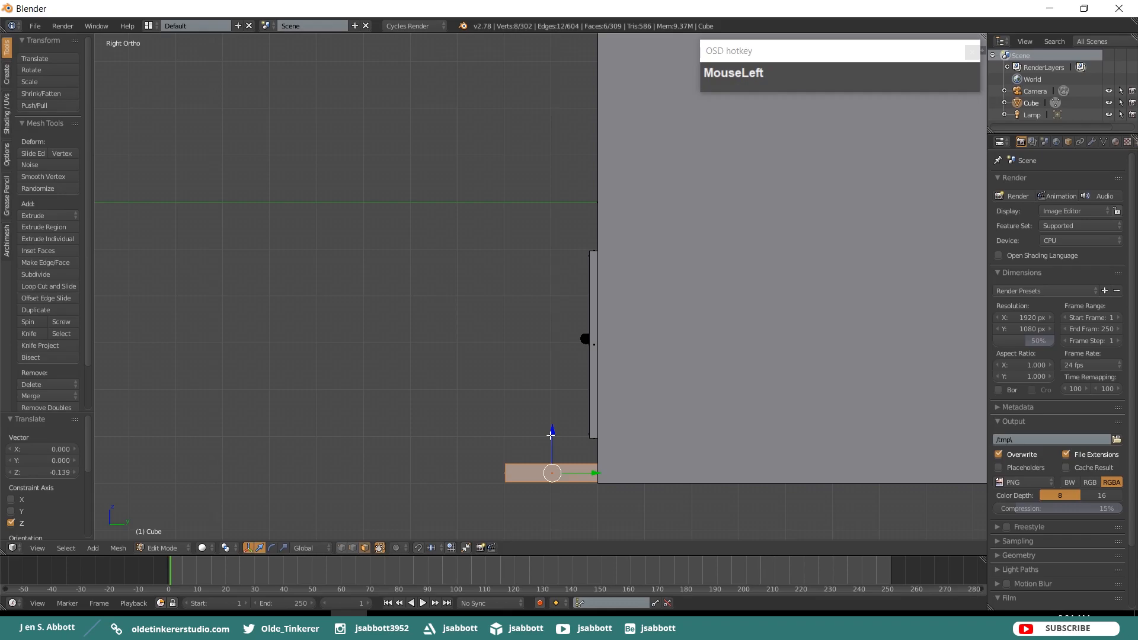
Duplicate the step, scale the copy by 0.7 along Y, and place it on top of the first, flush with the wall.
key("shift")
key("shift+d")
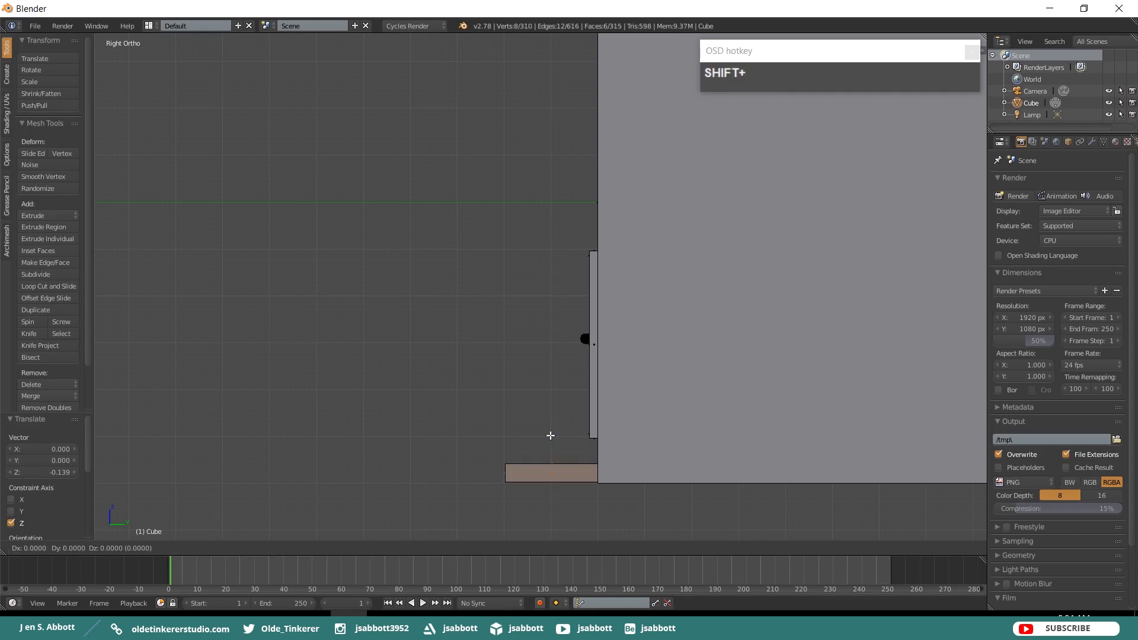
left_click(551, 436)
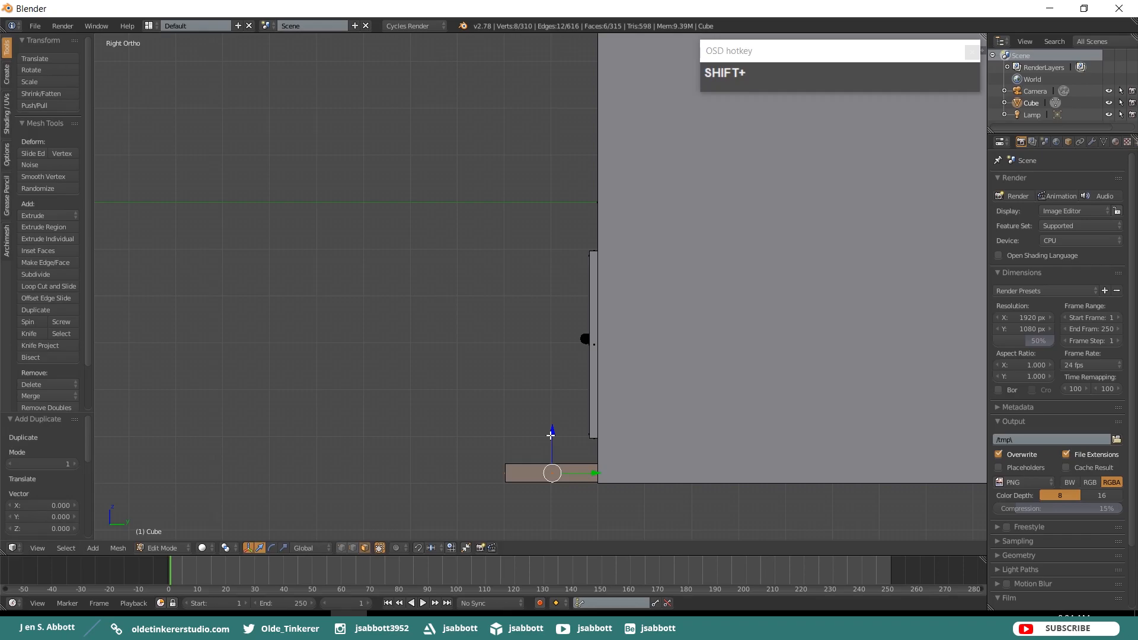
key("s")
key("y")
key("KP_Decimal")
key("KP_7")
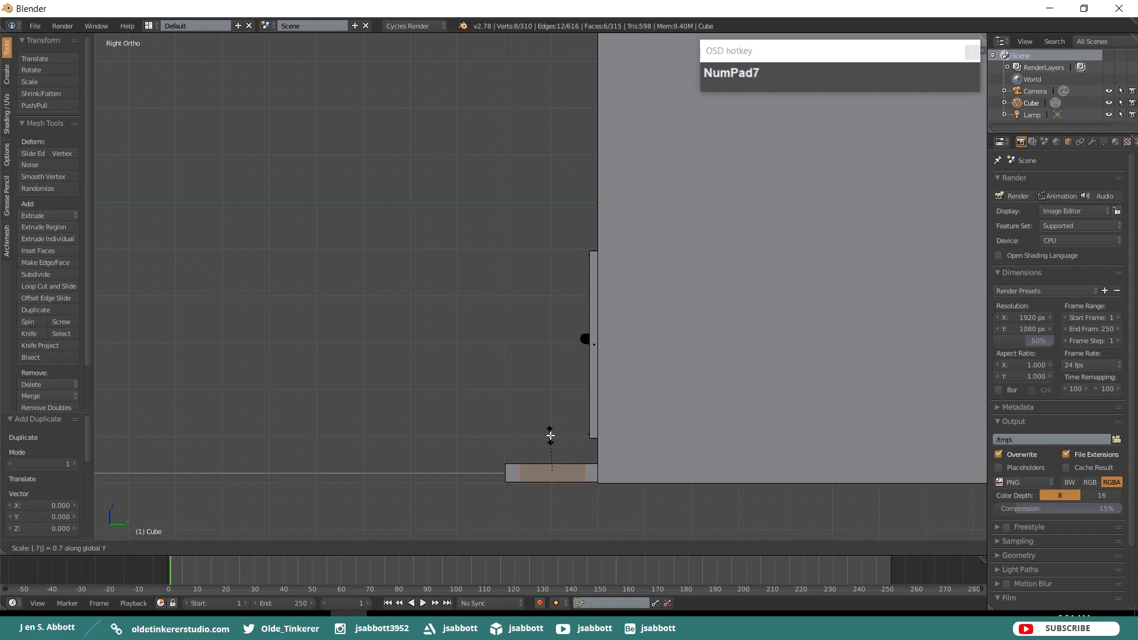
key("Return")
left_click_drag(552, 434, 556, 421)
left_click_drag(590, 456, 607, 456)
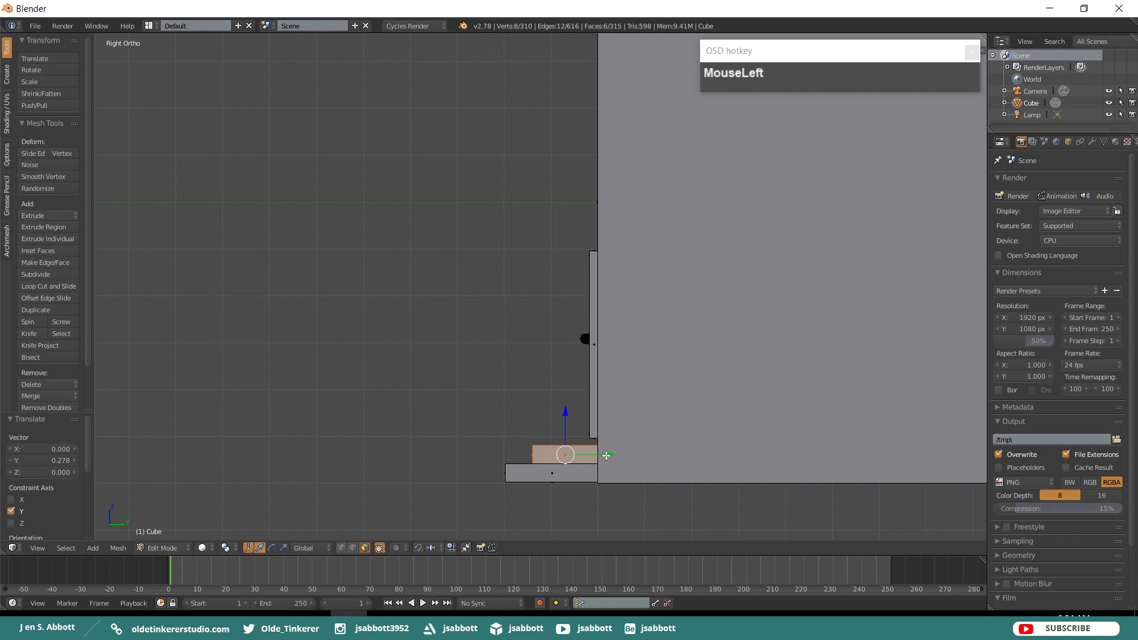
Duplicate the second step, scale the copy by 0.5 along Y, and stack it on top against the wall.
key("shift+d")
right_click(607, 455)
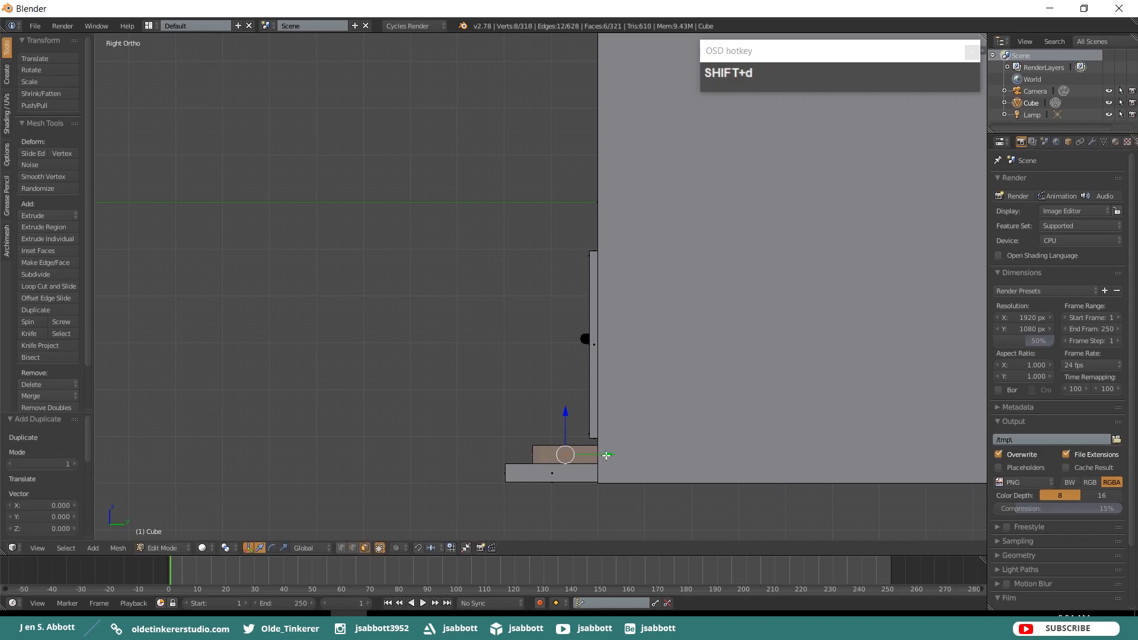
key("s")
key("y")
key("KP_Decimal")
key("KP_5")
key("Return")
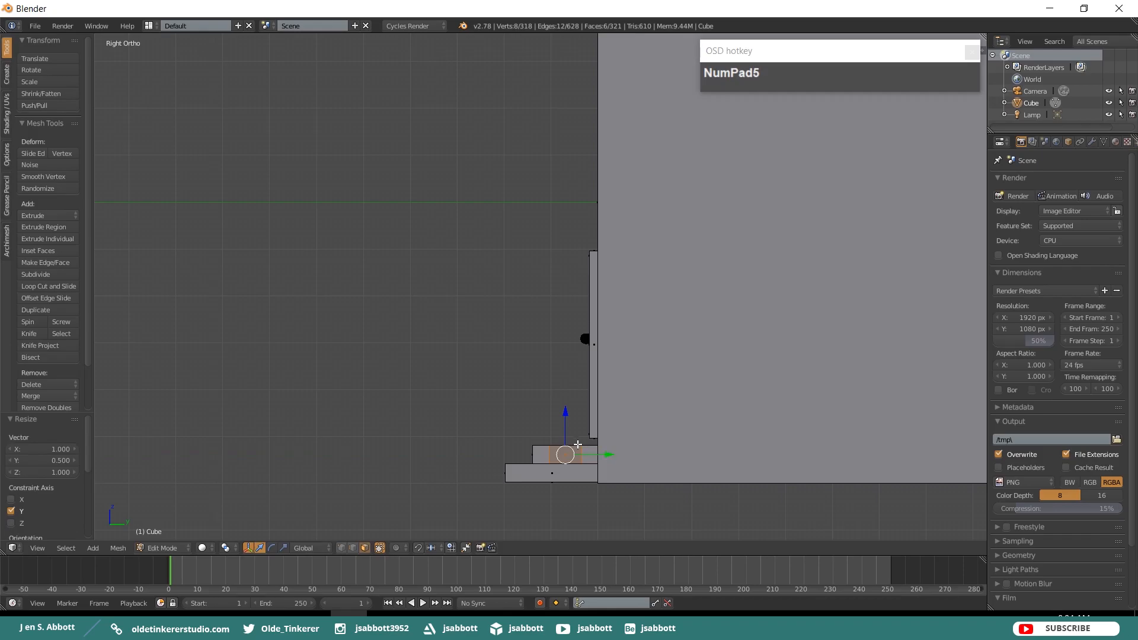
left_click_drag(565, 415, 572, 399)
left_click_drag(602, 437, 622, 435)
Select only the door and knob and move them about 0.234 along Z so the door stands on the top step.
scroll(604, 453, "up", 1)
key("l")
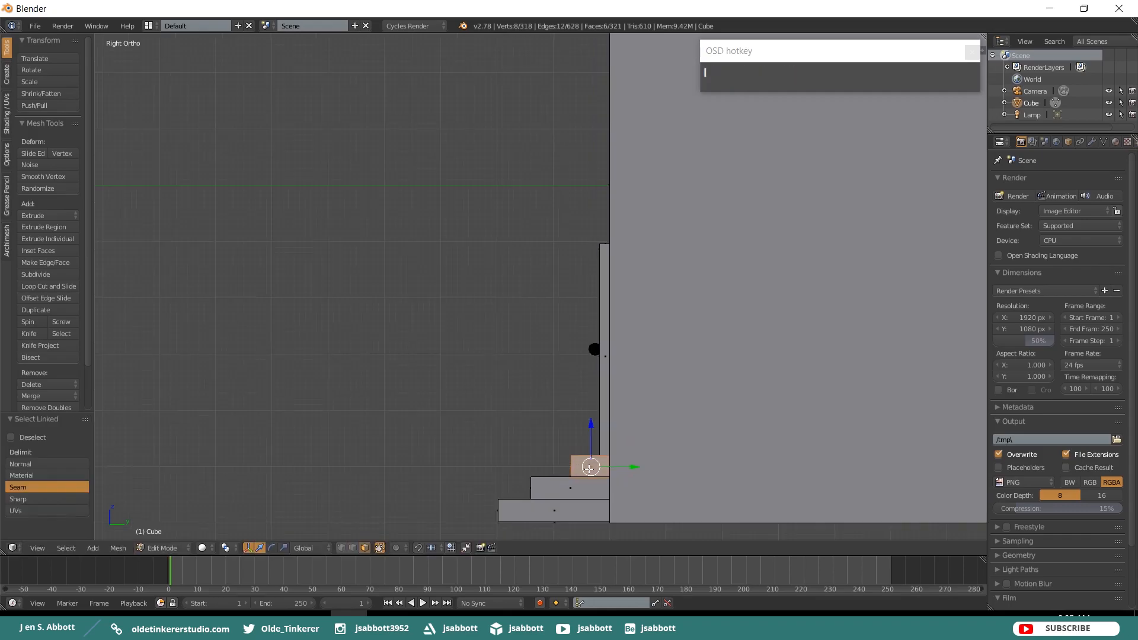
key("a")
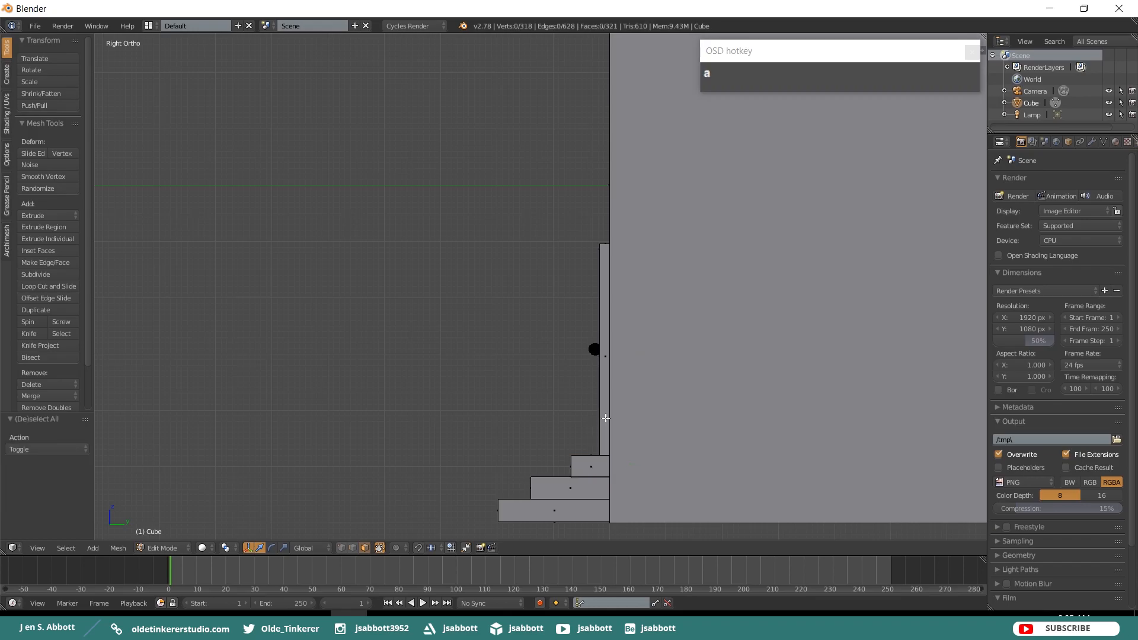
key("l")
scroll(605, 419, "up", 3)
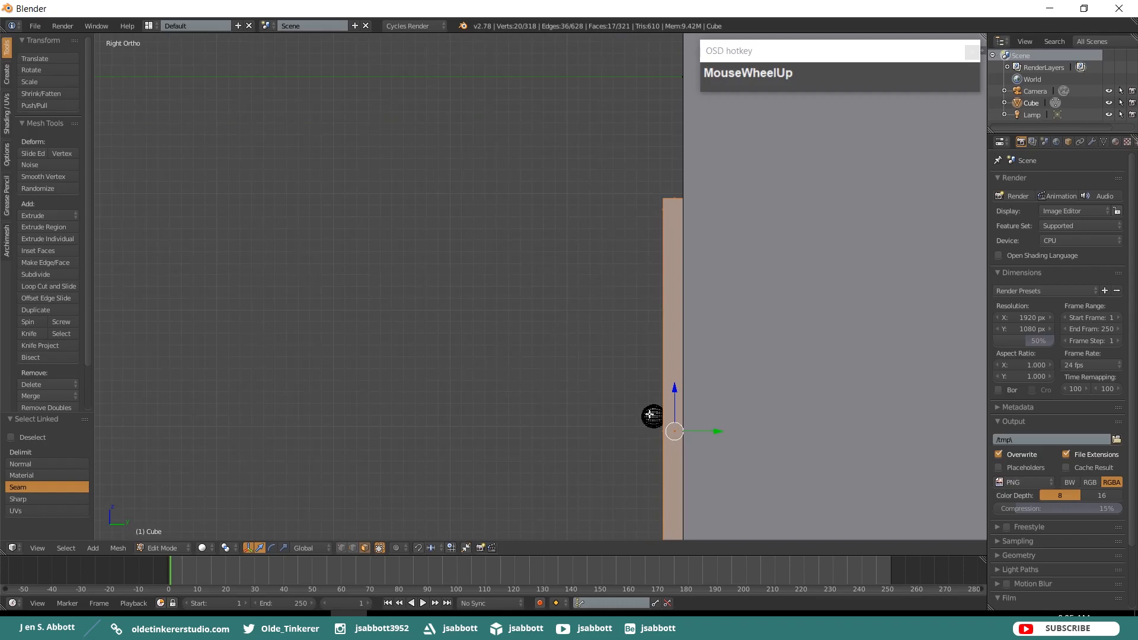
right_click(650, 415)
key("l")
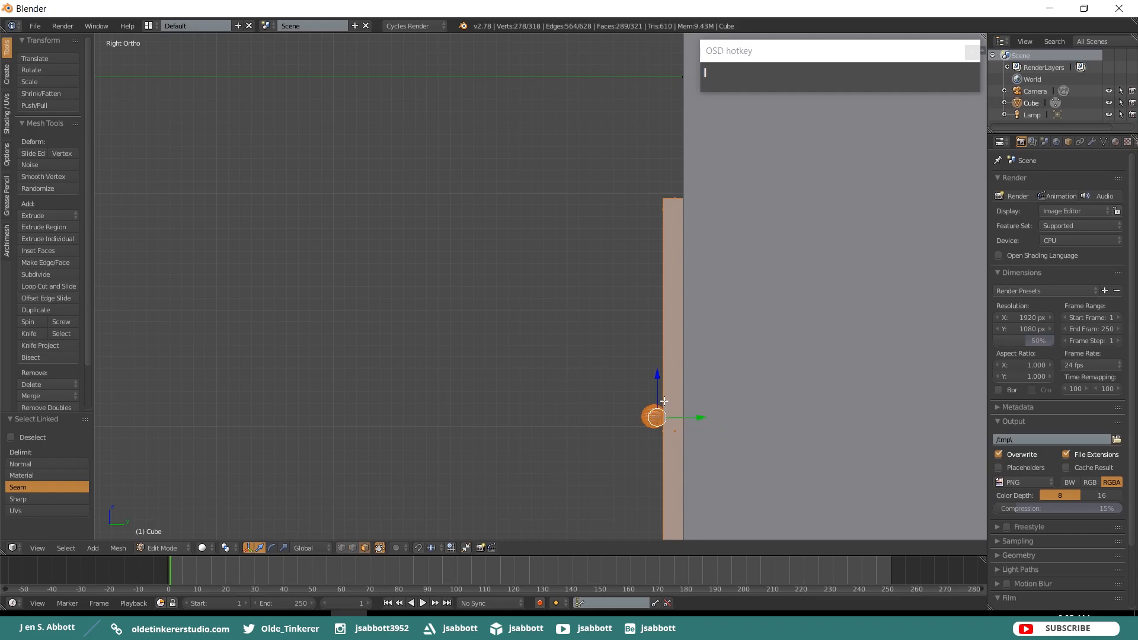
middle_click_drag(752, 463, 619, 244, "shift")
left_click_drag(599, 234, 600, 207)
scroll(695, 264, "down", 3)
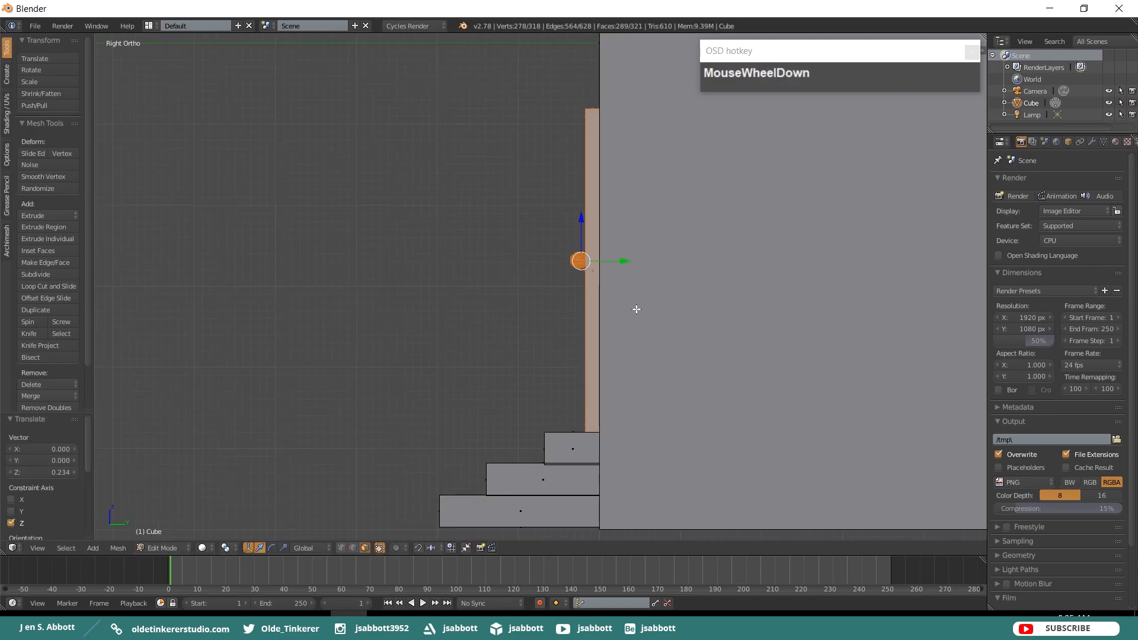
key("a")
Add another cube to the mesh and move it about -11.19 along Y, in front of the building above the steps.
scroll(637, 308, "down", 2)
middle_click_drag(843, 267, 629, 349, "shift")
scroll(701, 321, "down", 1)
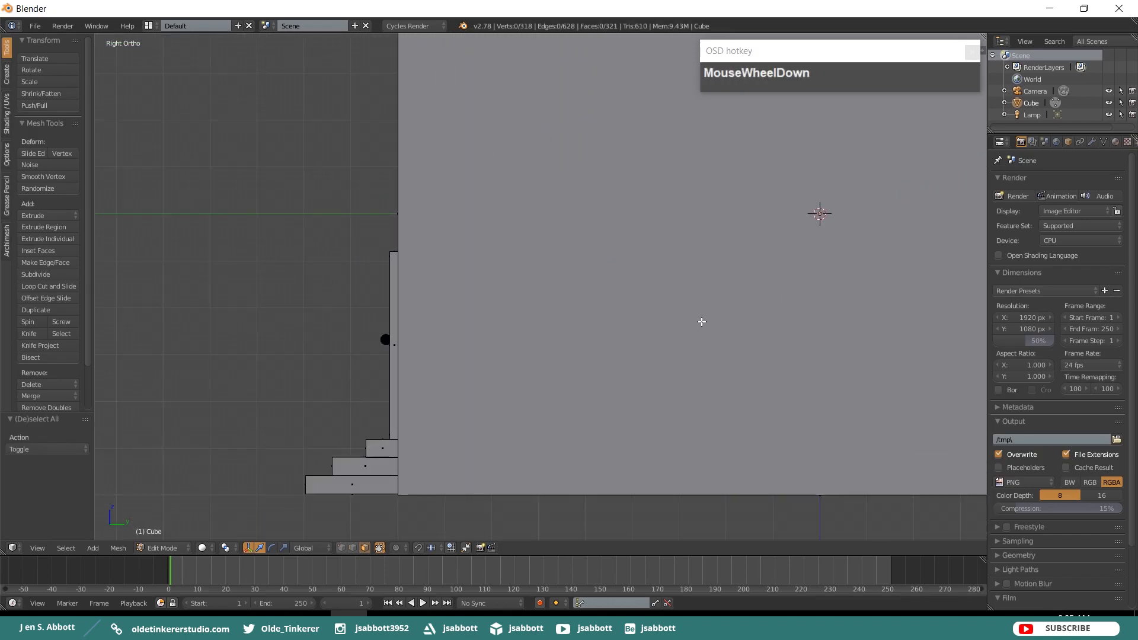
key("shift+a")
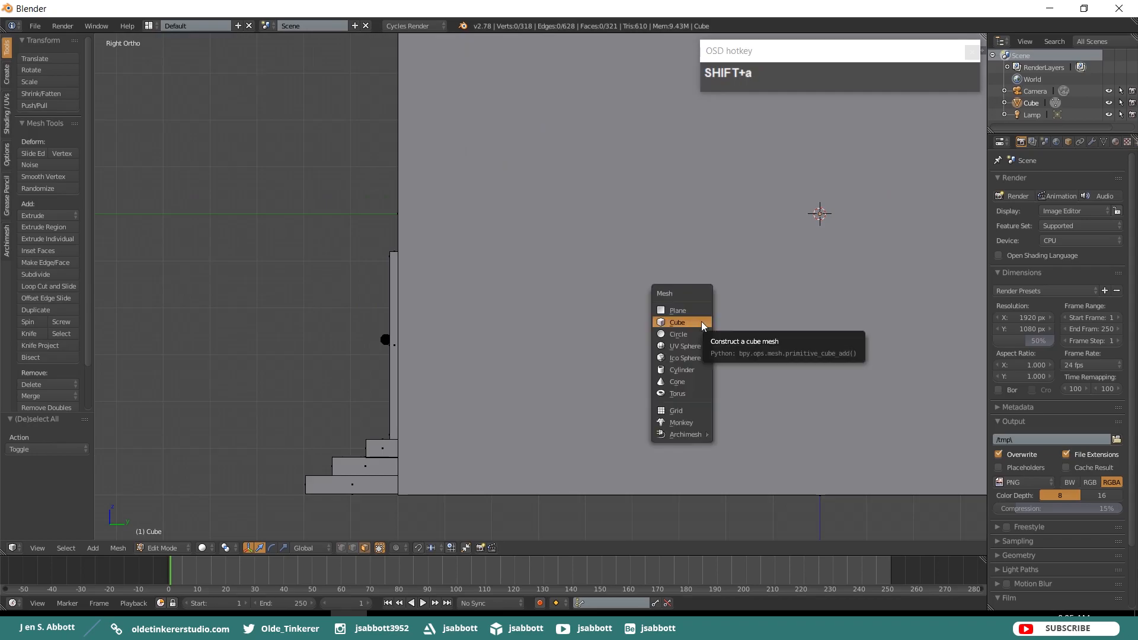
left_click(702, 322)
left_click(864, 214)
left_click_drag(865, 214, 340, 241)
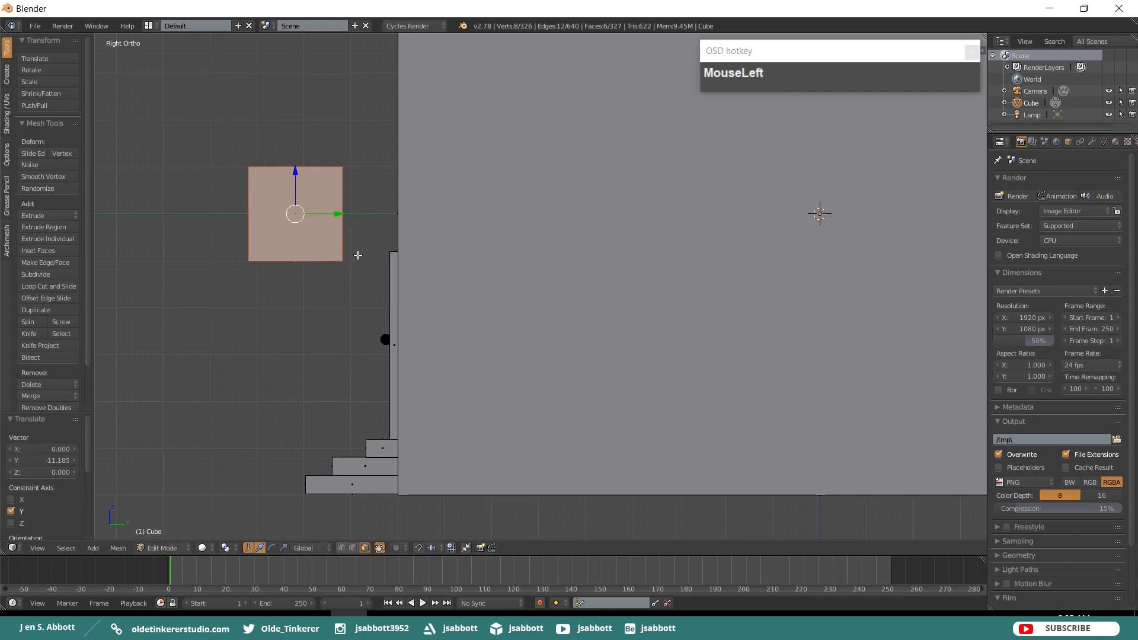
Scale the new cube by 0.05 along X and 0.1 along Y to form a thin railing post.
type("sx")
type("0.05")
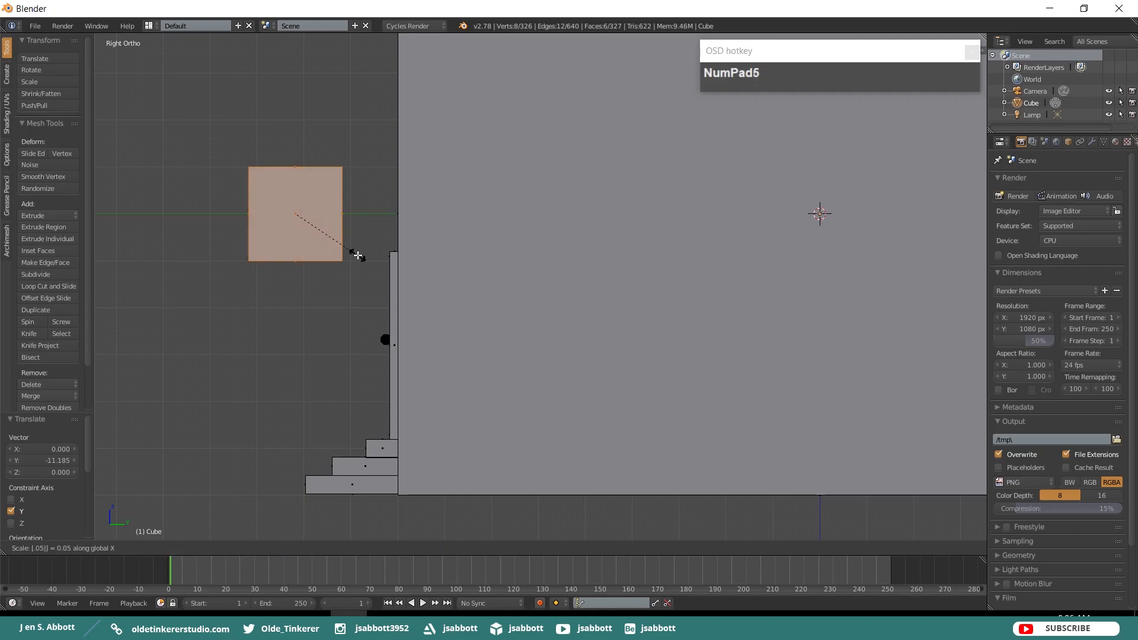
key("Return")
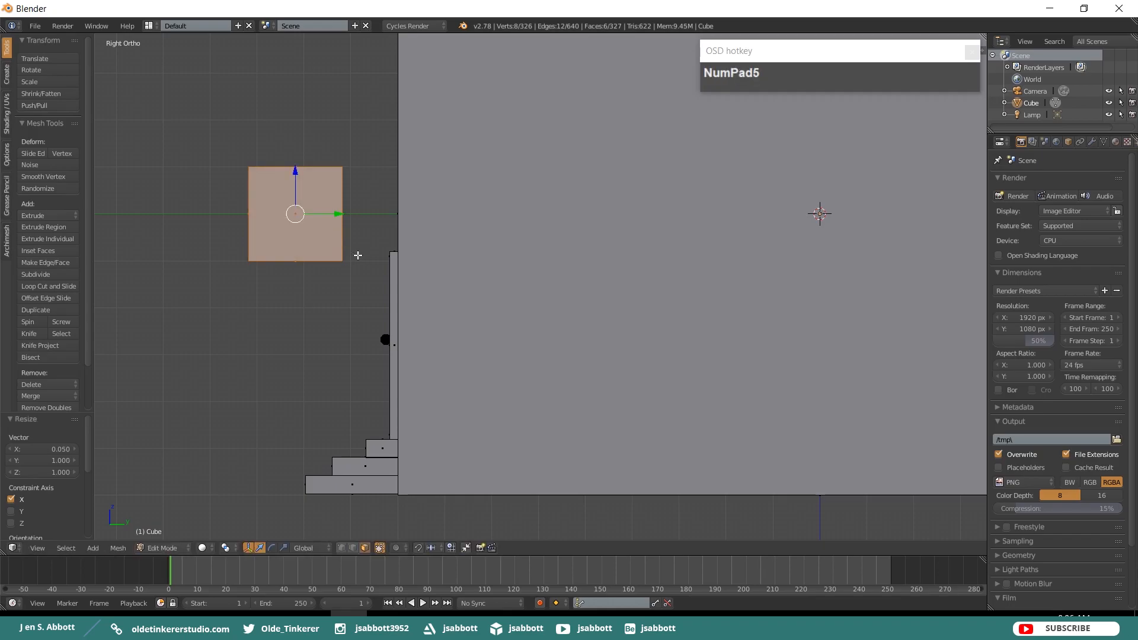
type("sy.1")
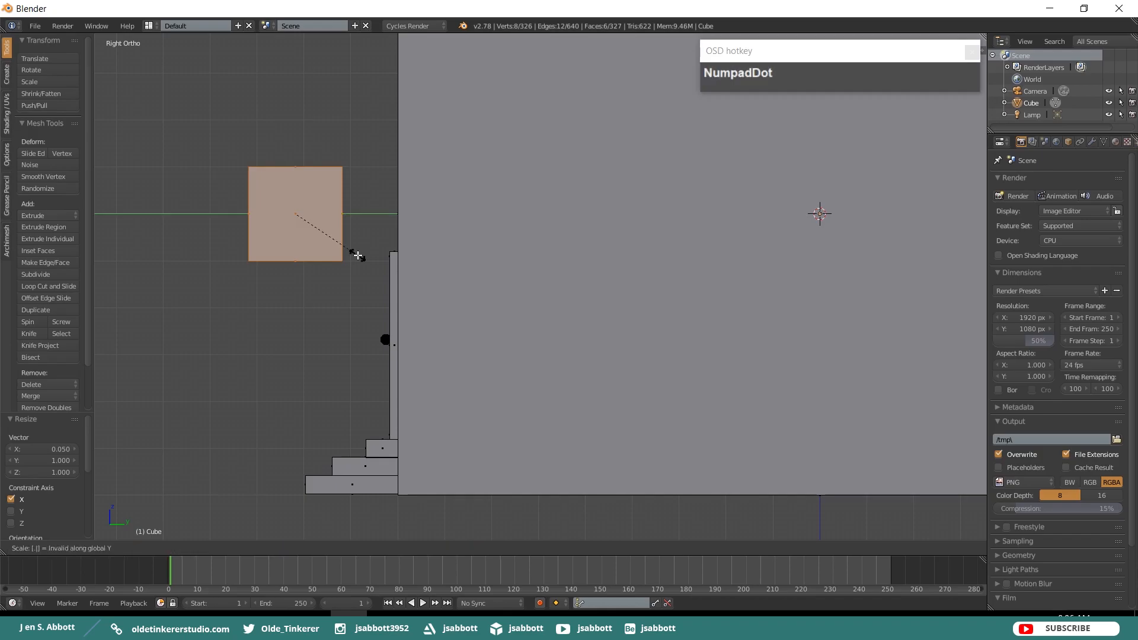
key("Return")
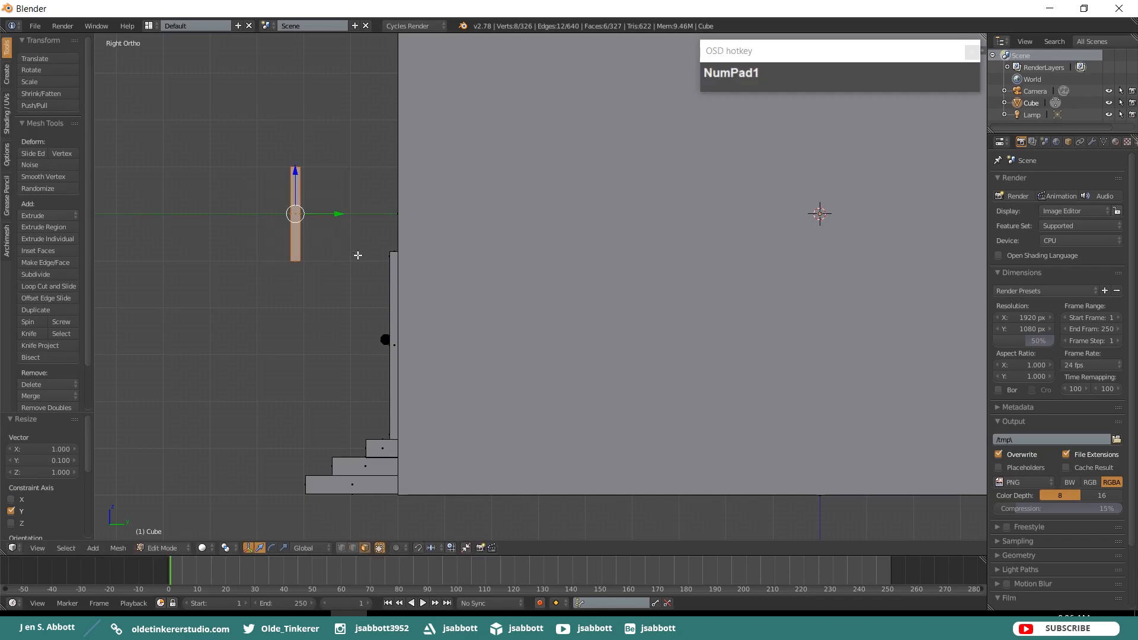
Move the post about -4.56 along Z, 1.49 along X and 0.455 along Y so it stands on the lowest step.
key("KP_1")
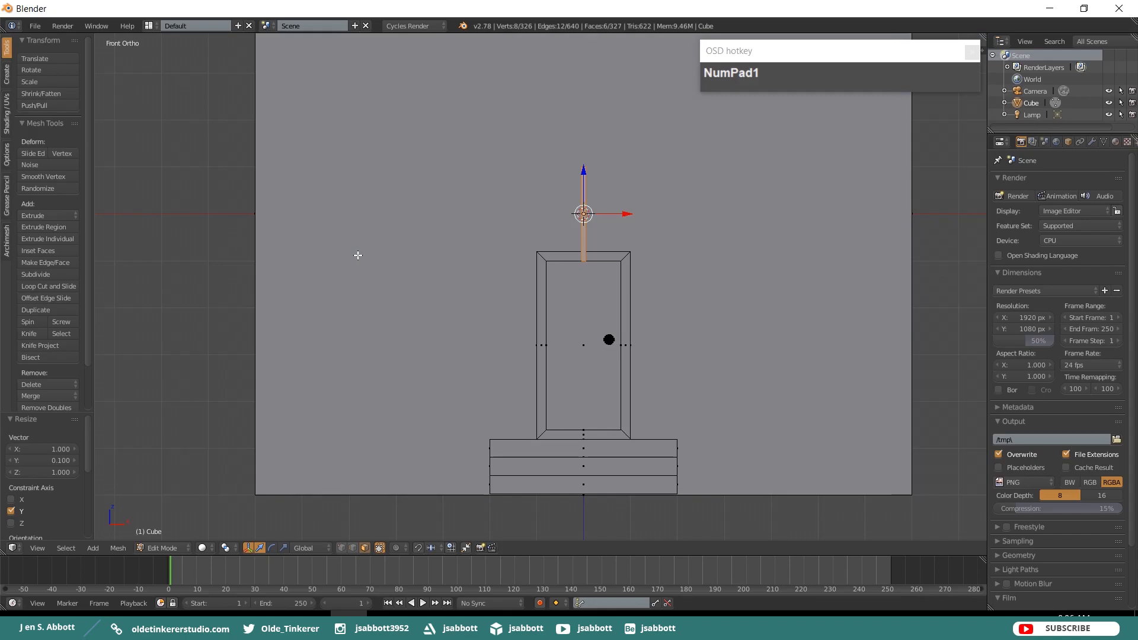
left_click_drag(584, 178, 587, 388)
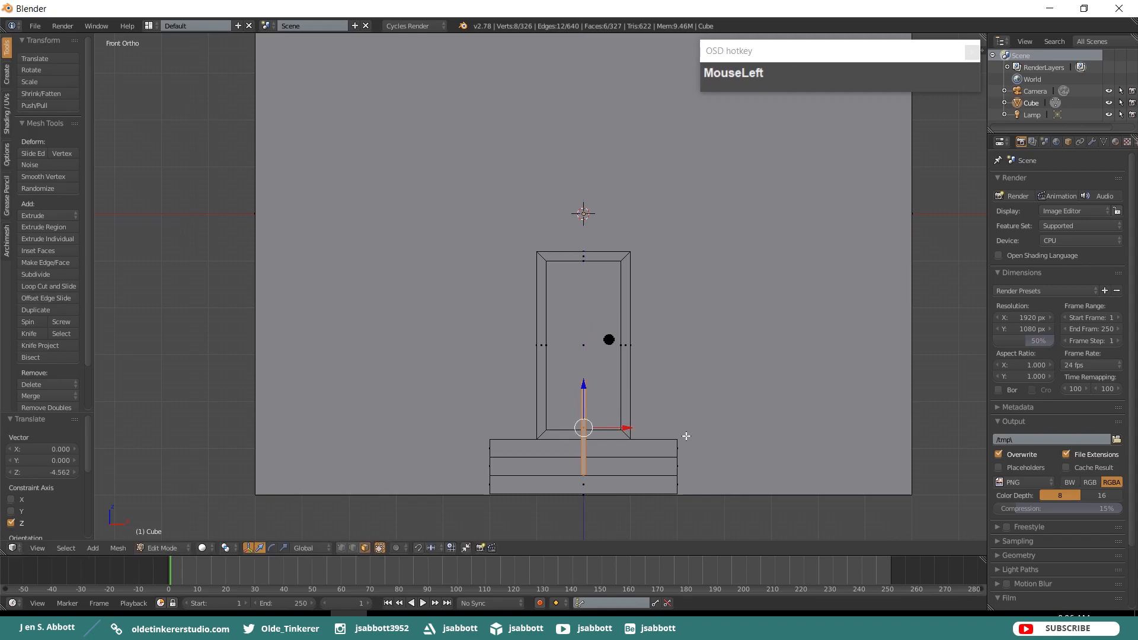
left_click_drag(630, 427, 701, 428)
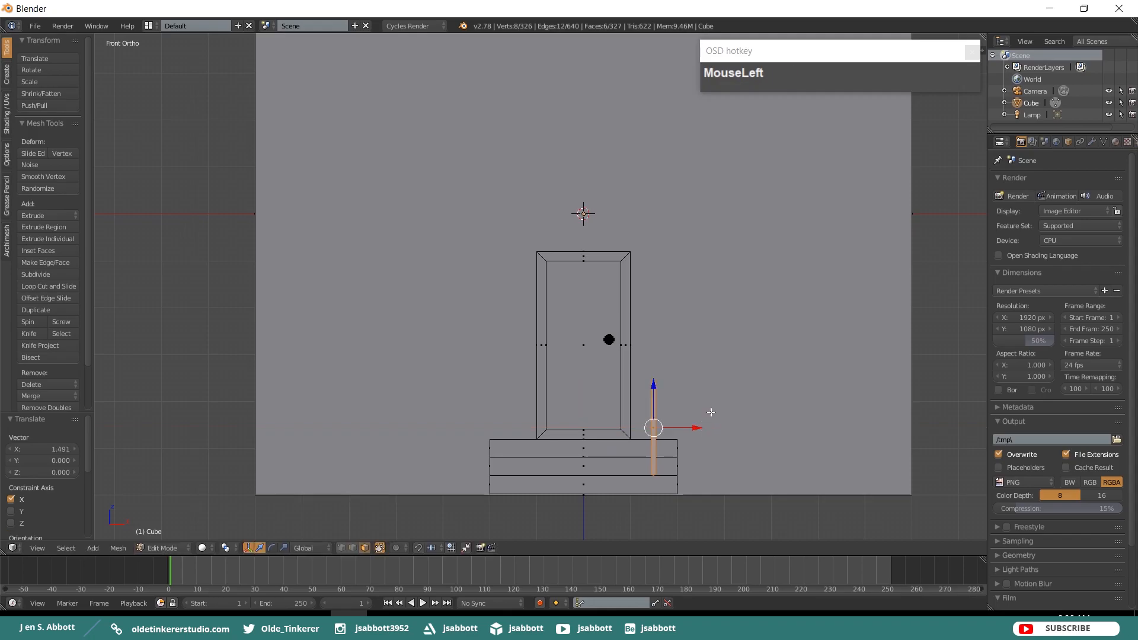
key("KP_3")
left_click_drag(337, 428, 360, 427)
left_click_drag(360, 427, 360, 427)
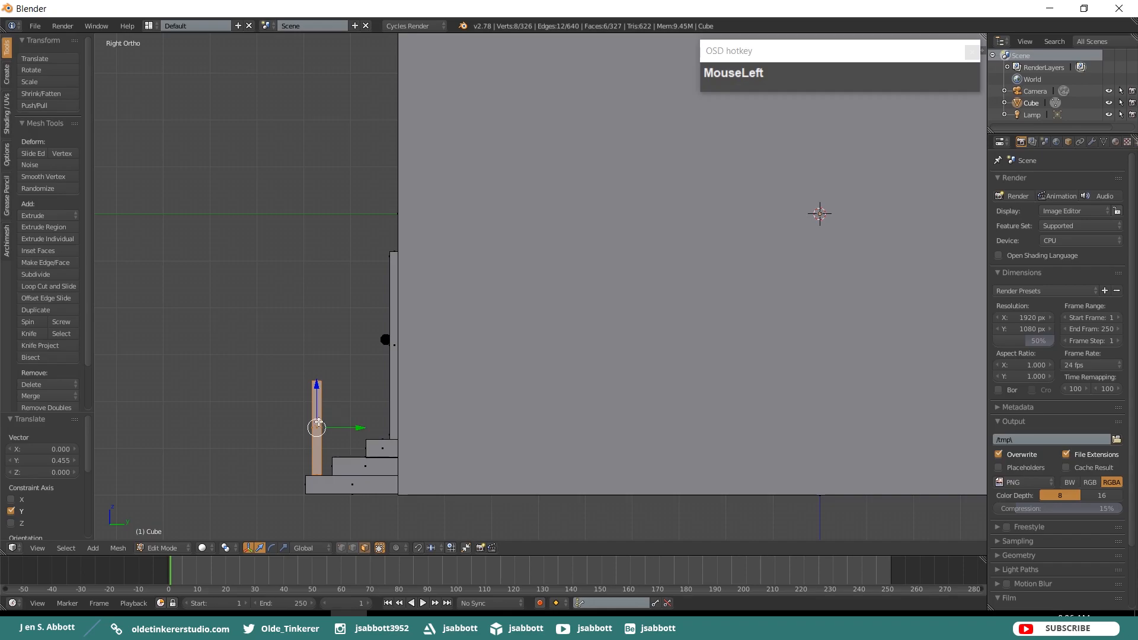
Duplicate the railing post twice, placing copies on the middle and top steps, with the second copy moved about 0.657 along Y and 0.367 along Z.
key("shift+d")
left_click_drag(359, 428, 348, 376)
key("shift+d")
right_click(348, 376)
left_click_drag(387, 411, 418, 404)
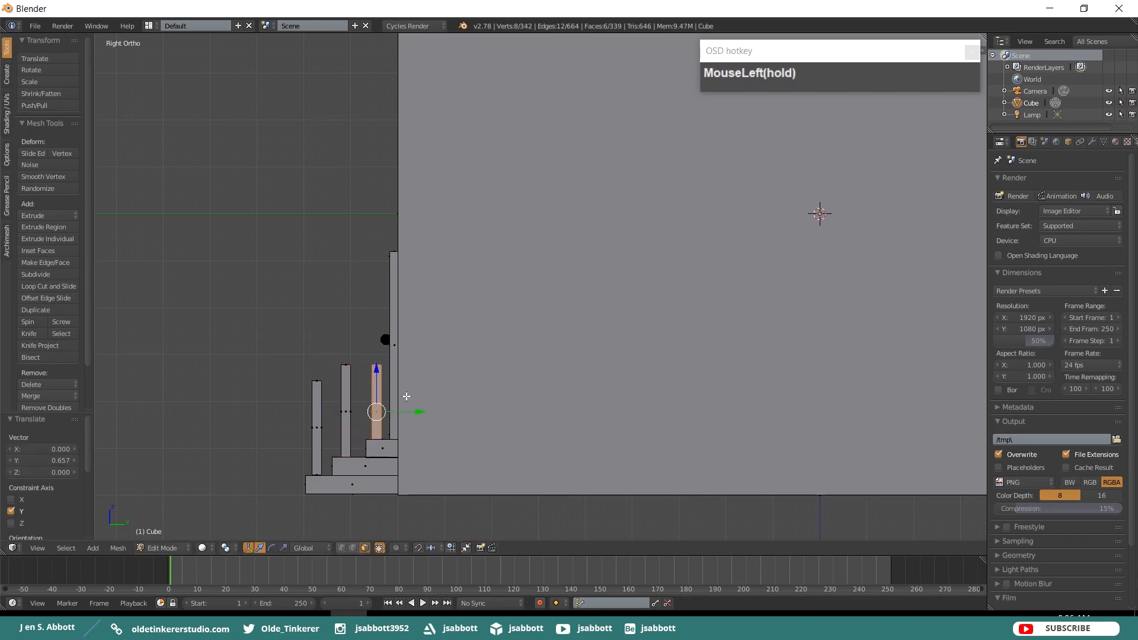
left_click_drag(378, 369, 378, 352)
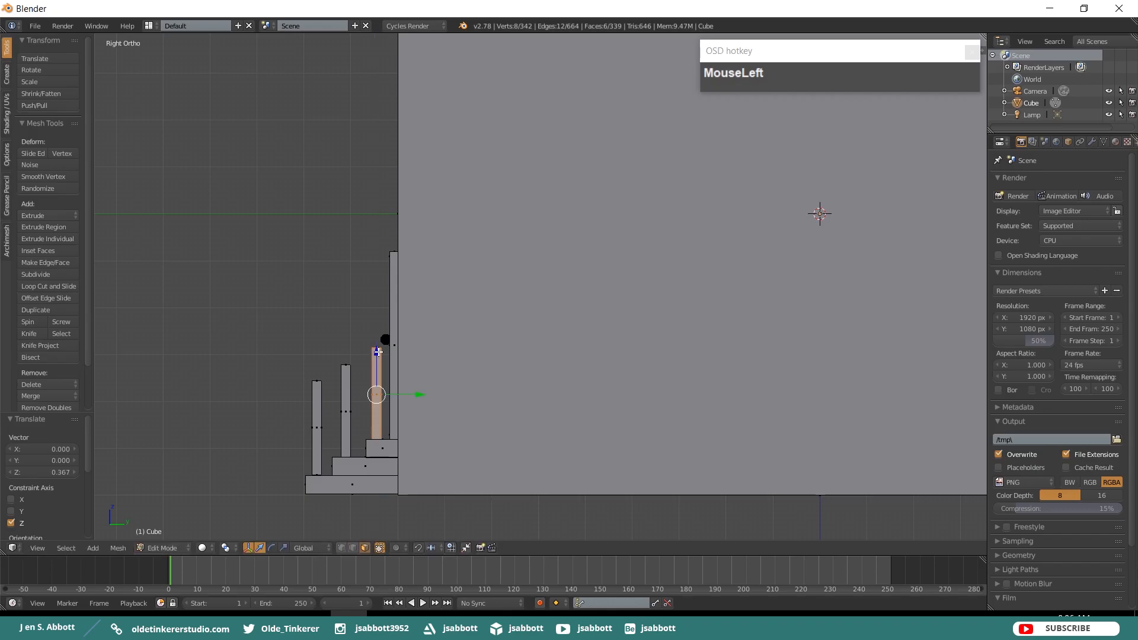
Duplicate the top face of the post on the top step and scale the copy by 2 along X.
key("KP_3")
middle_click_drag(377, 280, 397, 345)
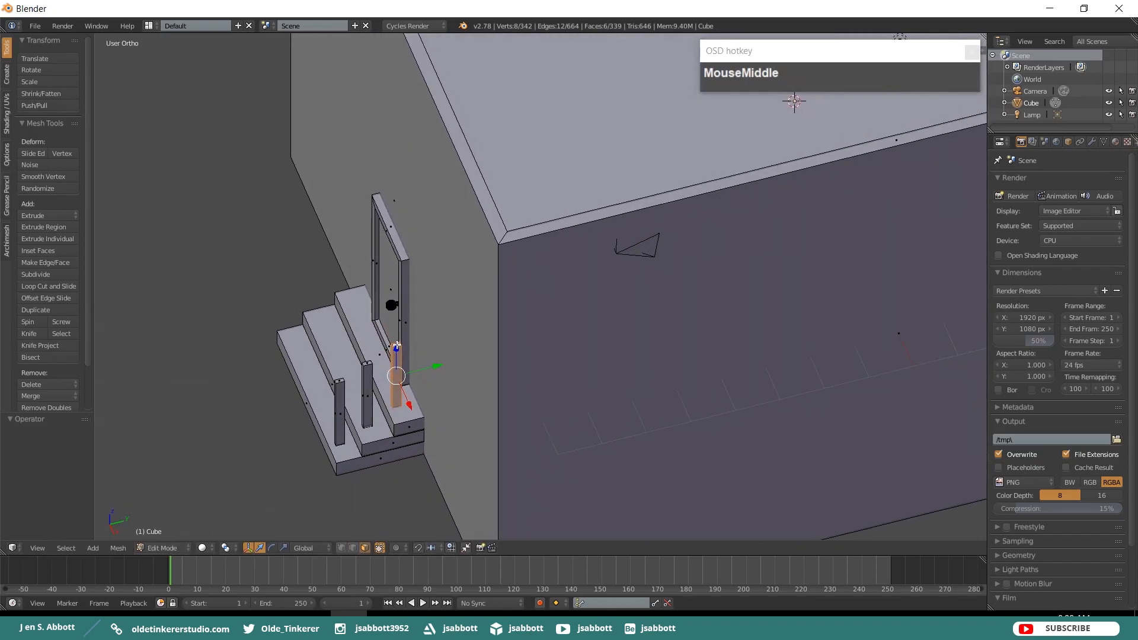
right_click(397, 345)
key("KP_1")
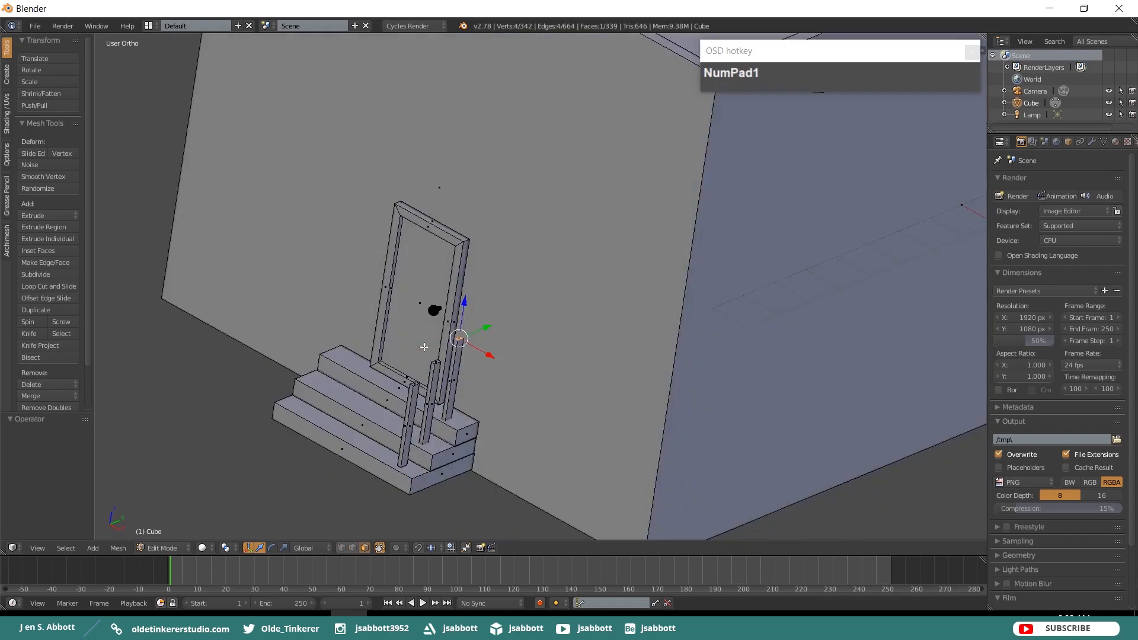
key("shift+d")
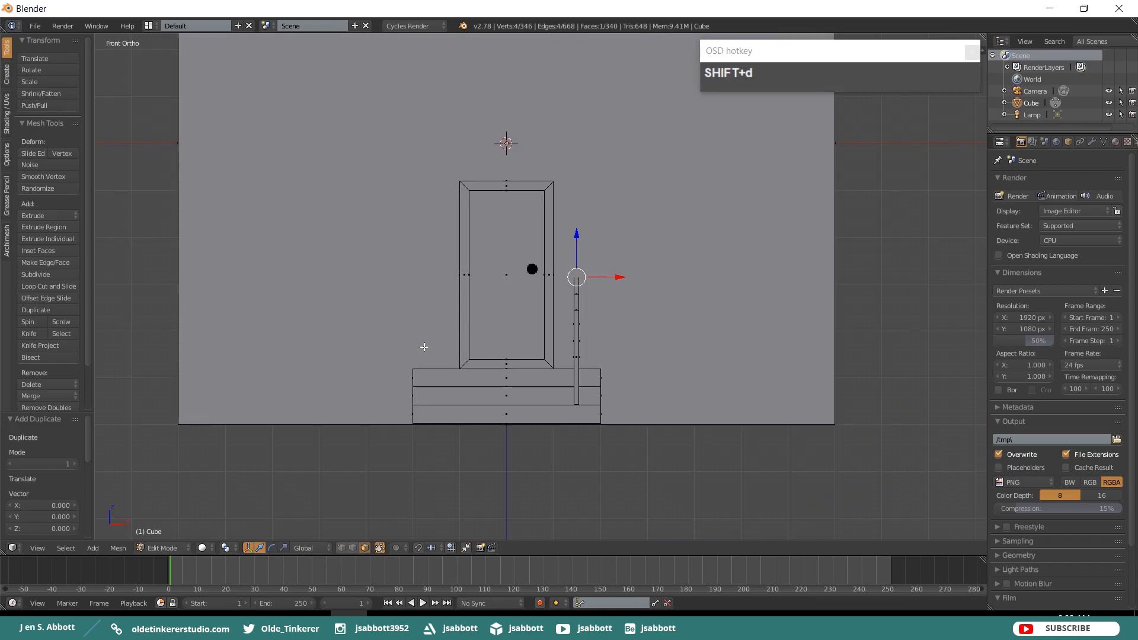
key("s")
key("x")
key("KP_2")
key("Return")
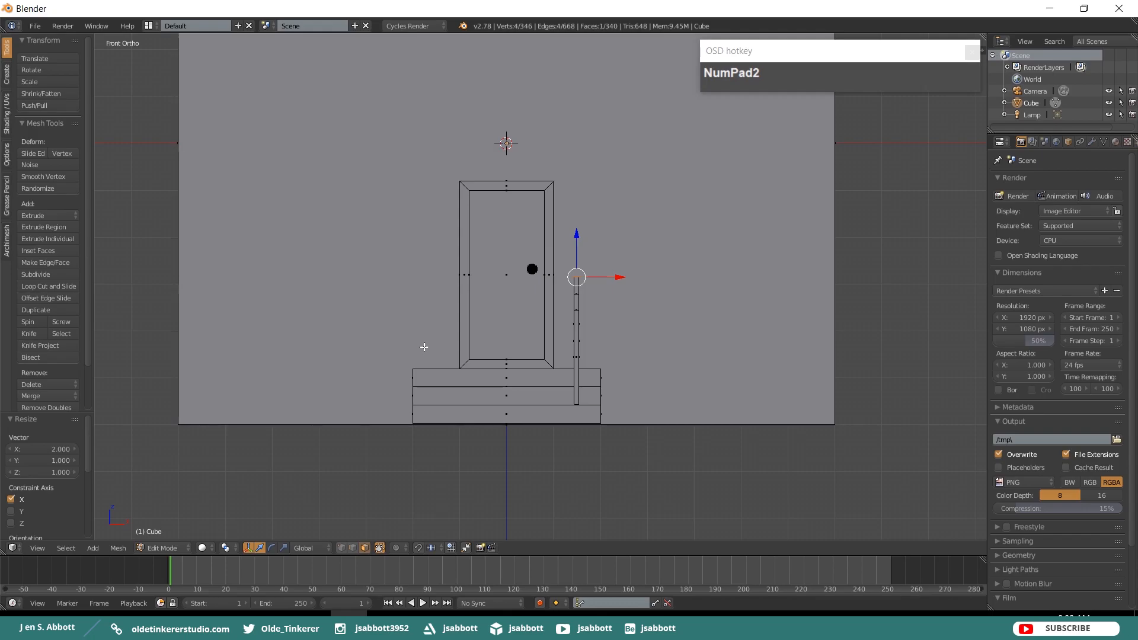
Extrude the widened face 0.05 upward to form the start of the handrail.
key("e")
key("KP_Decimal")
key("KP_0")
key("KP_5")
key("Return")
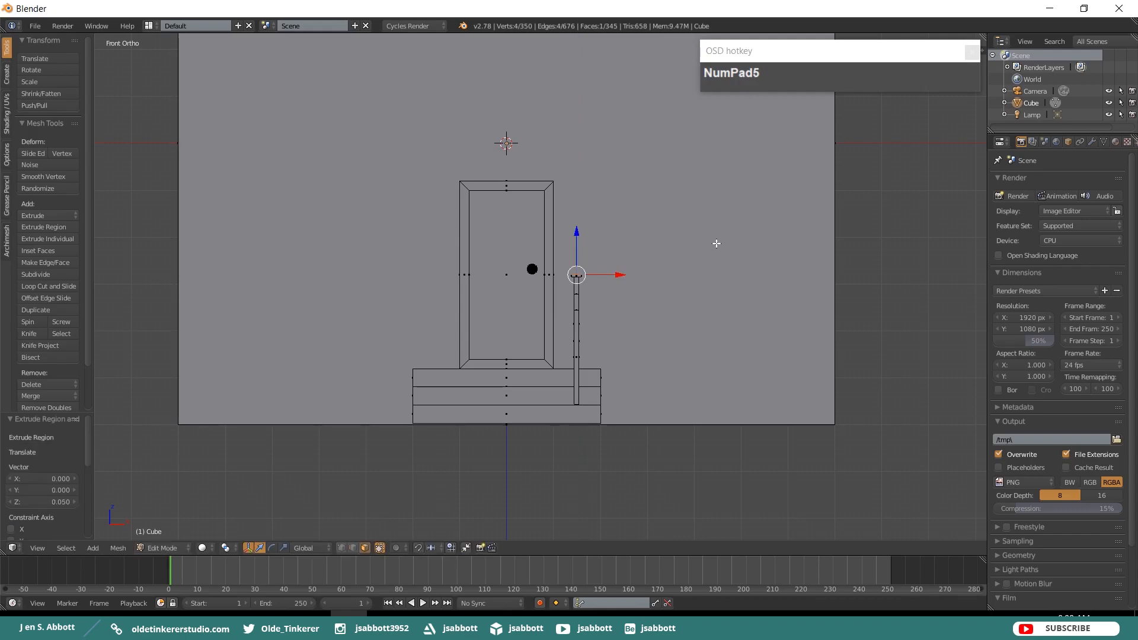
Extrude the handrail's front face -1.5 along Y and lower its end about 0.834 along Z so the rail slopes over the posts.
scroll(704, 277, "up", 2)
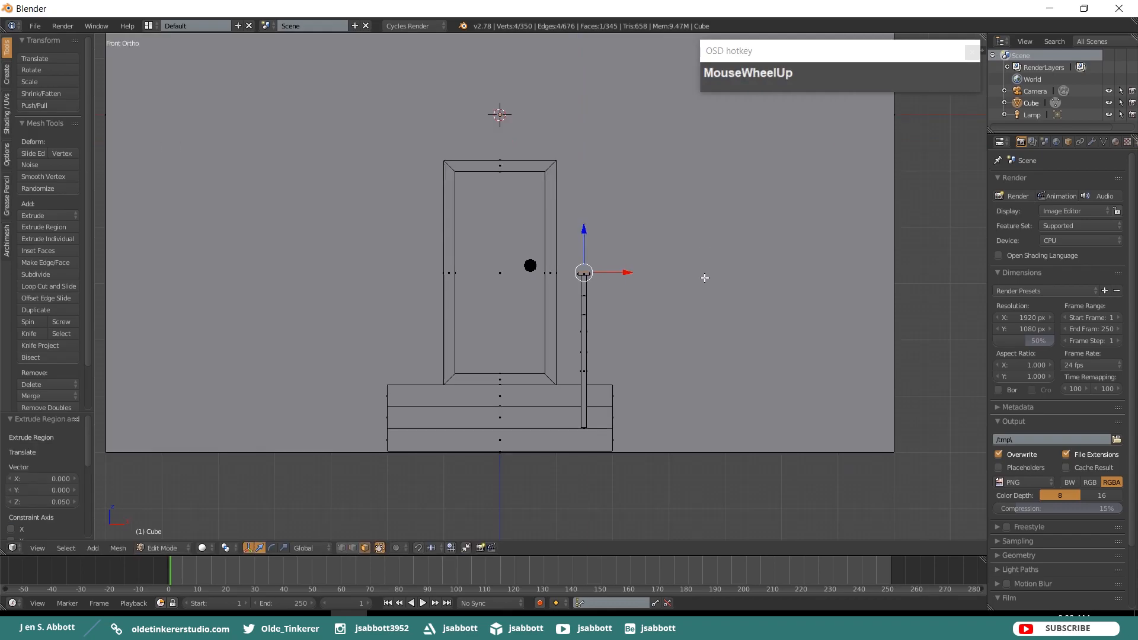
left_click(591, 274)
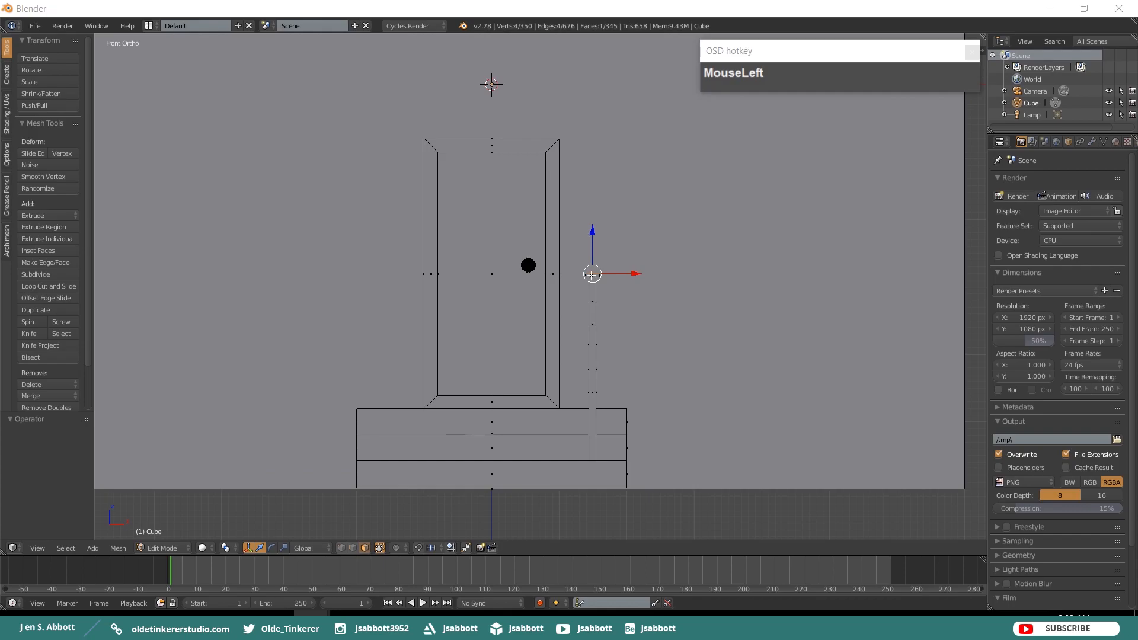
right_click(592, 274)
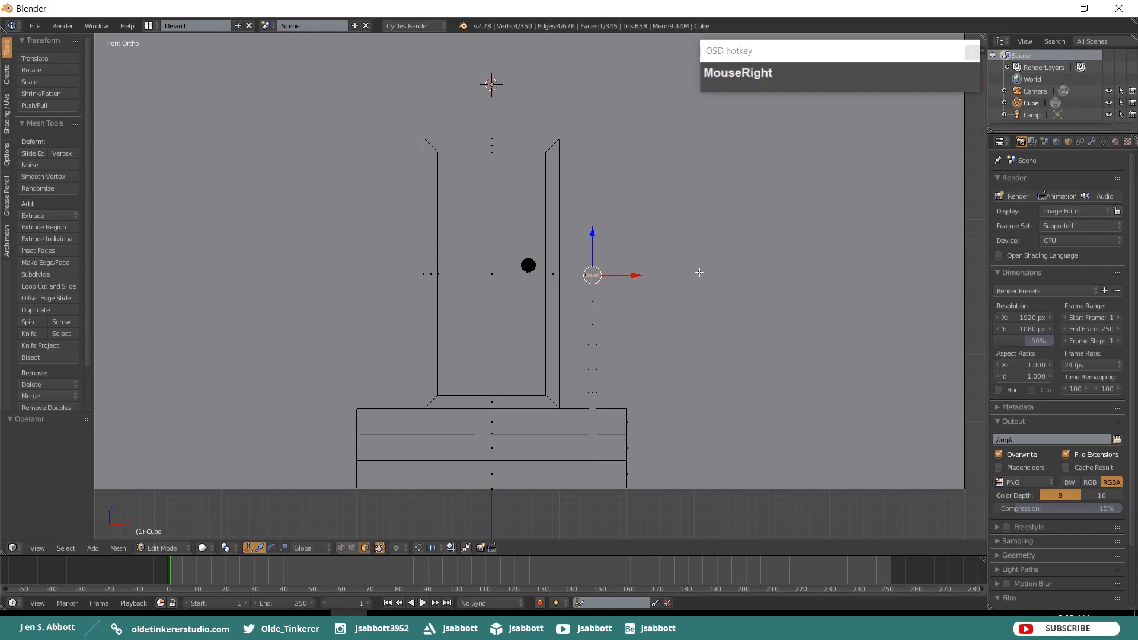
key("KP_3")
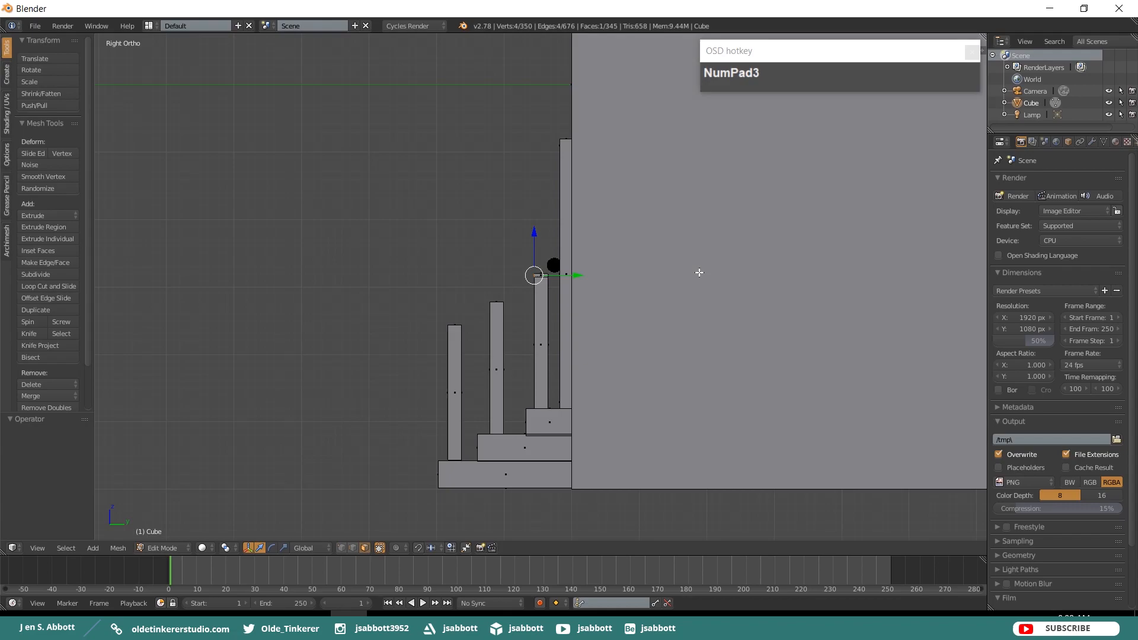
key("e")
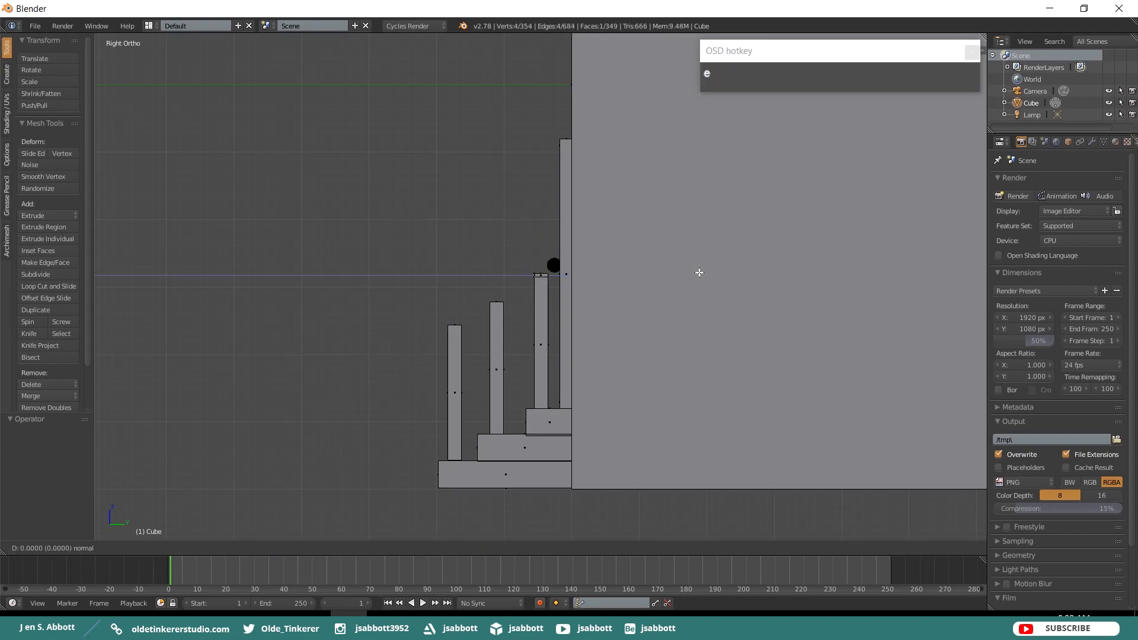
key("y")
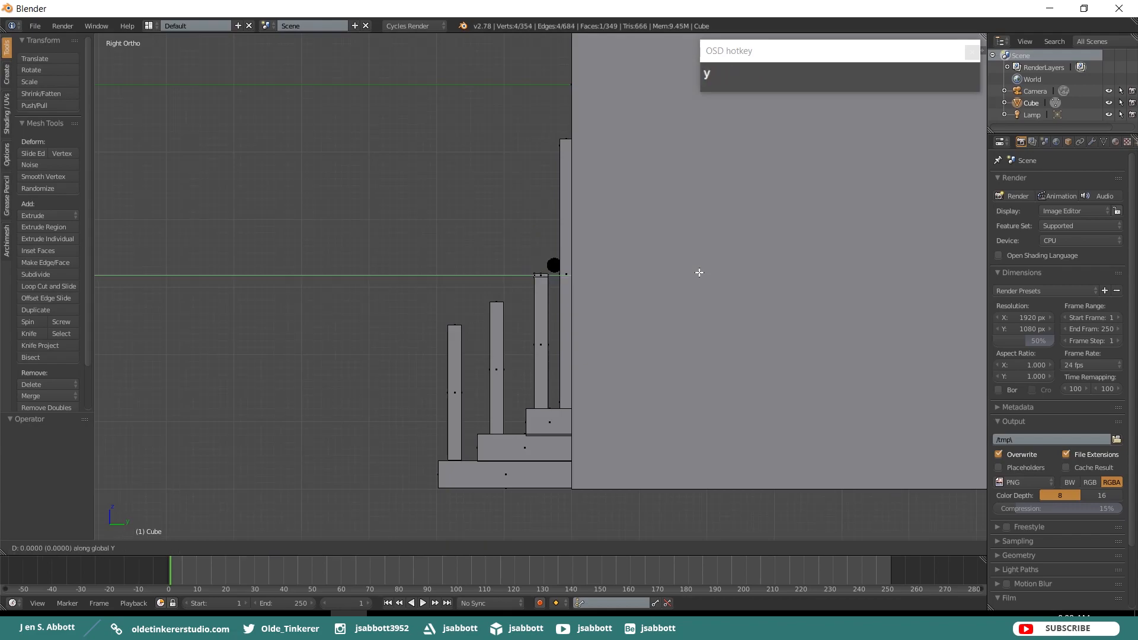
type("-1.5")
left_click(699, 272)
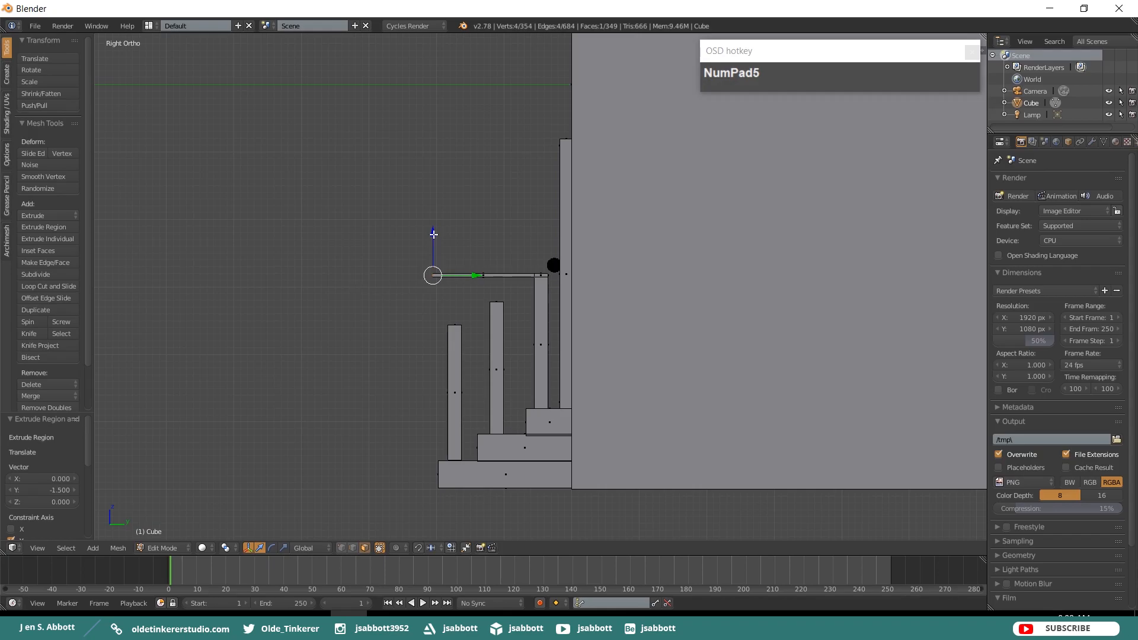
left_click_drag(433, 234, 435, 291)
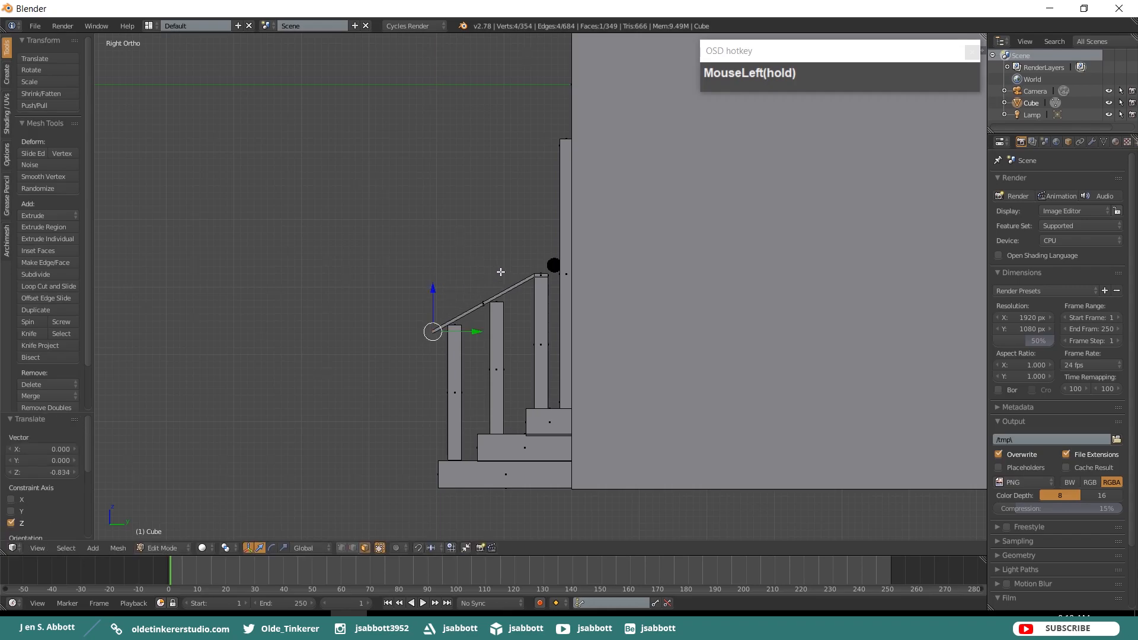
In edge selection mode, raise the rear top edge of the lowest post until it meets the sloping handrail.
scroll(501, 272, "up", 3)
middle_click_drag(363, 274, 399, 174, "shift")
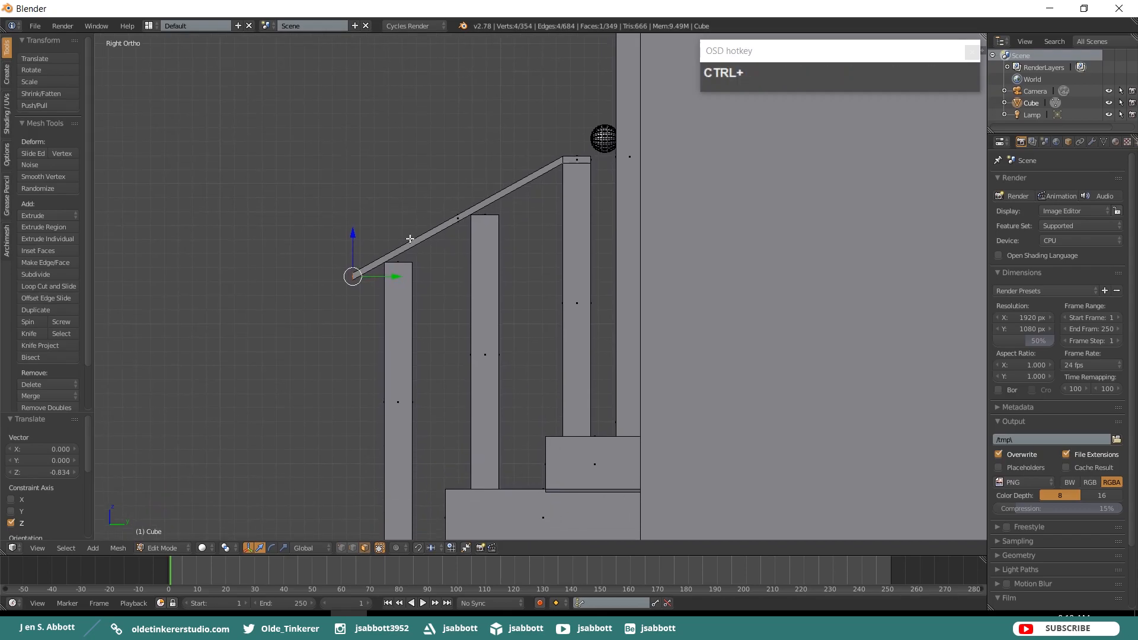
key("ctrl+Tab")
left_click(386, 231)
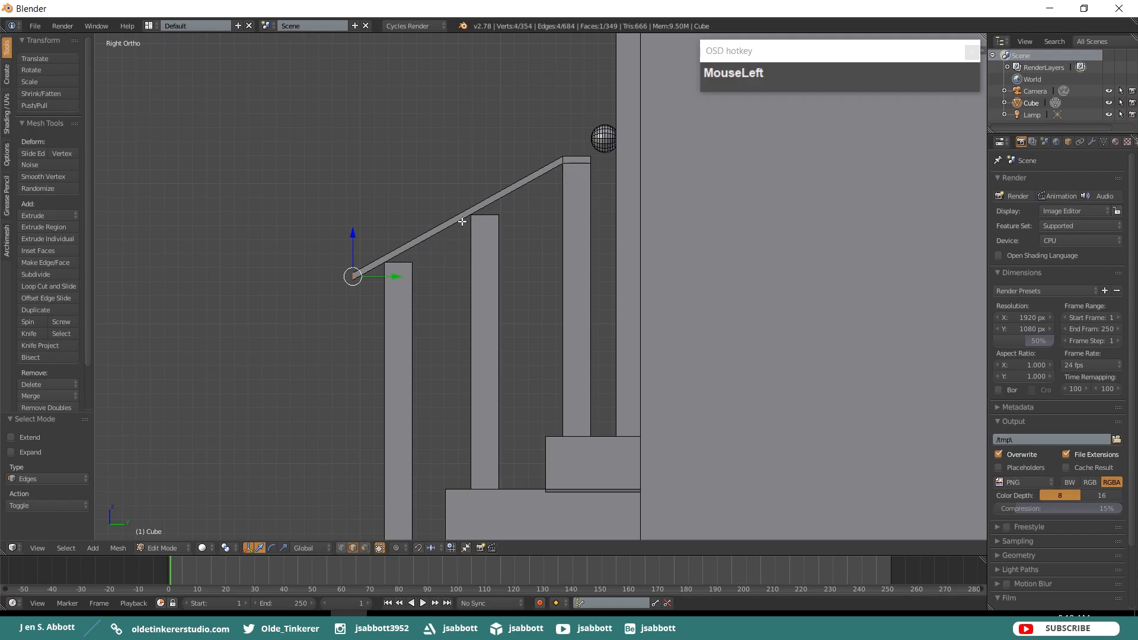
middle_click_drag(437, 261, 396, 279)
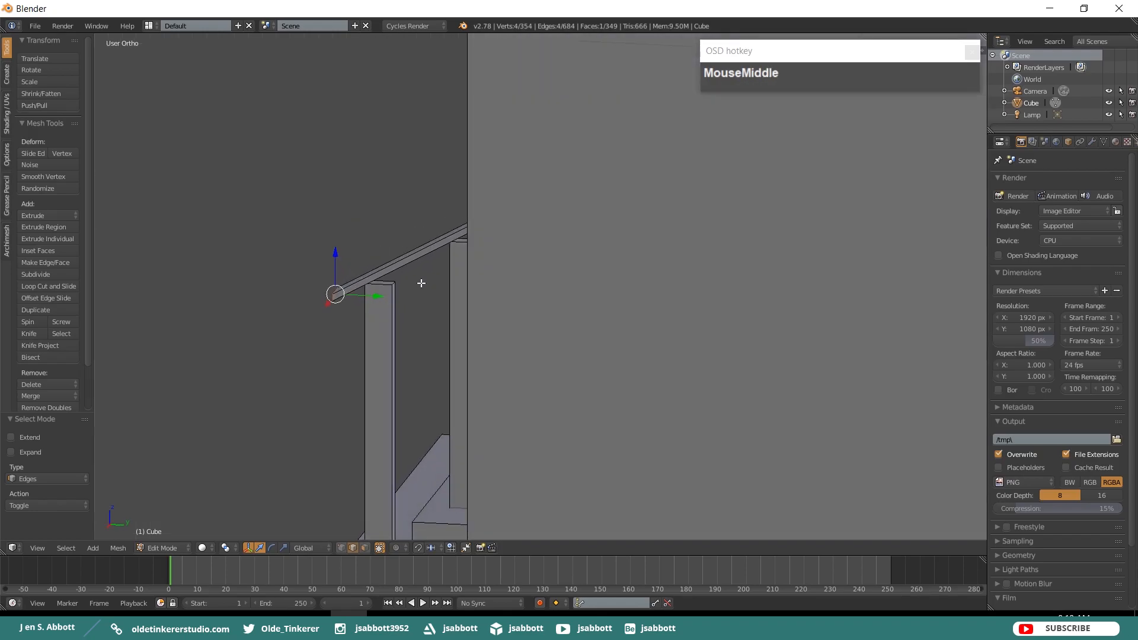
right_click(403, 283)
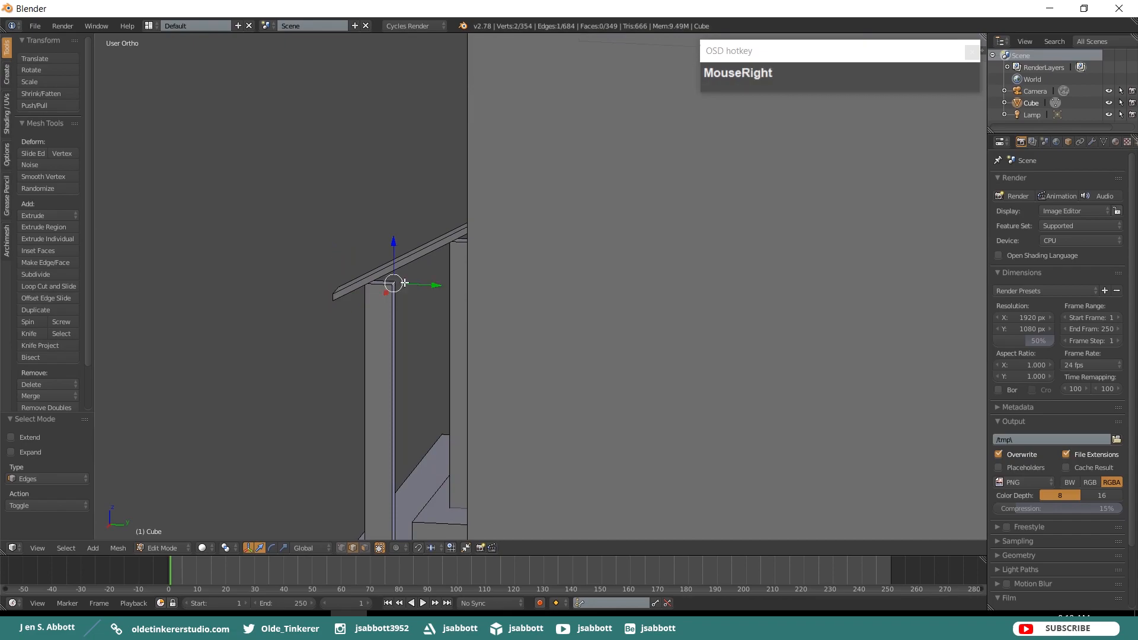
key("KP_3")
left_click_drag(412, 226, 412, 204)
key("a")
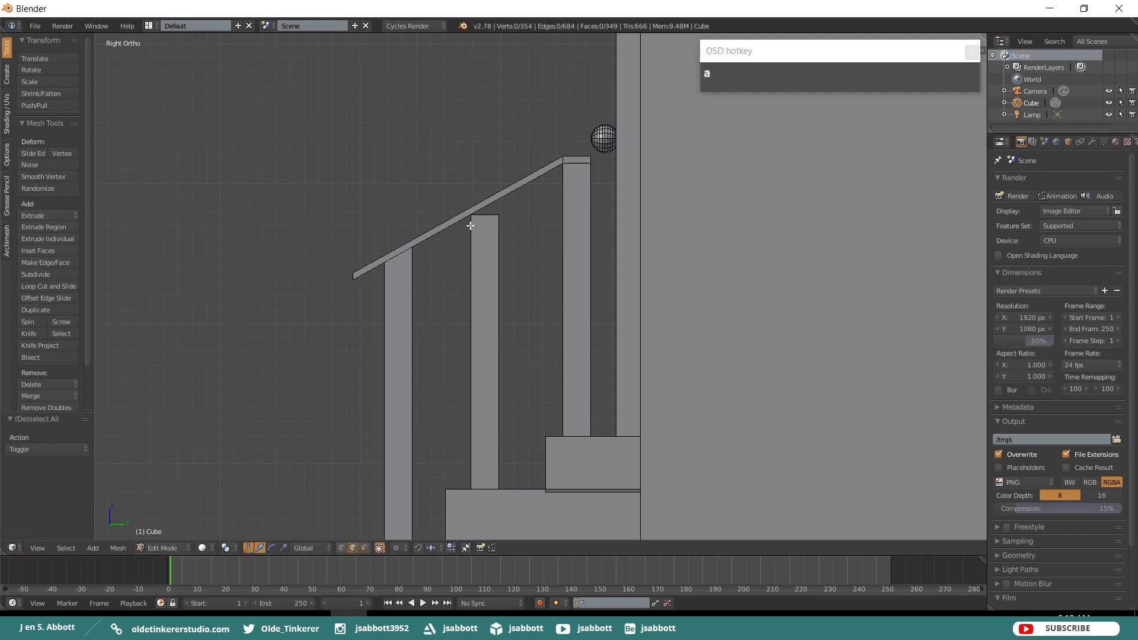
Raise the rear top edge of the middle post about 0.123 along Z to meet the handrail.
middle_click_drag(506, 219, 498, 240)
right_click(488, 241)
key("KP_3")
left_click_drag(500, 176, 500, 159)
middle_click_drag(501, 160, 504, 251)
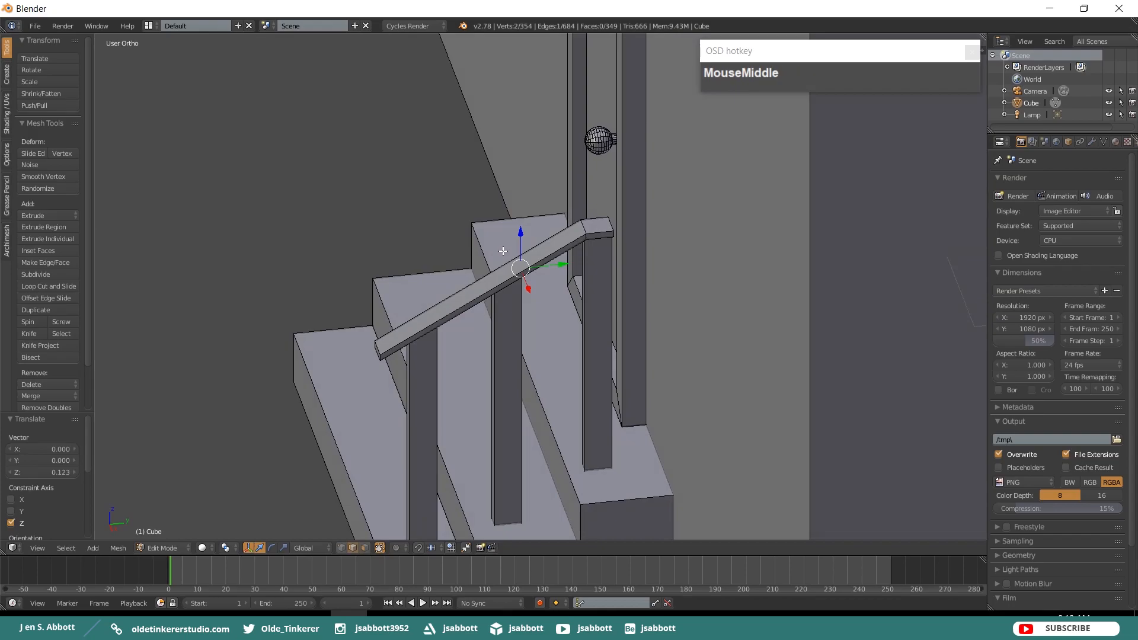
In face selection mode, select the handrail with its three posts, duplicate them and move the copy about -2.877 along X to the steps' other side.
key("KP_1")
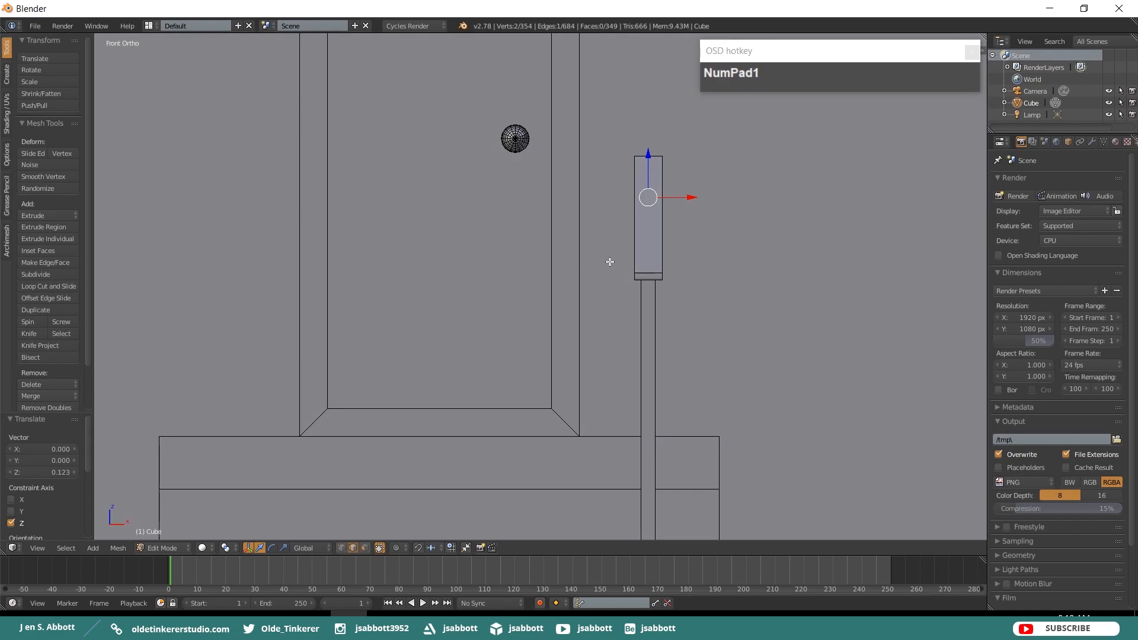
key("a")
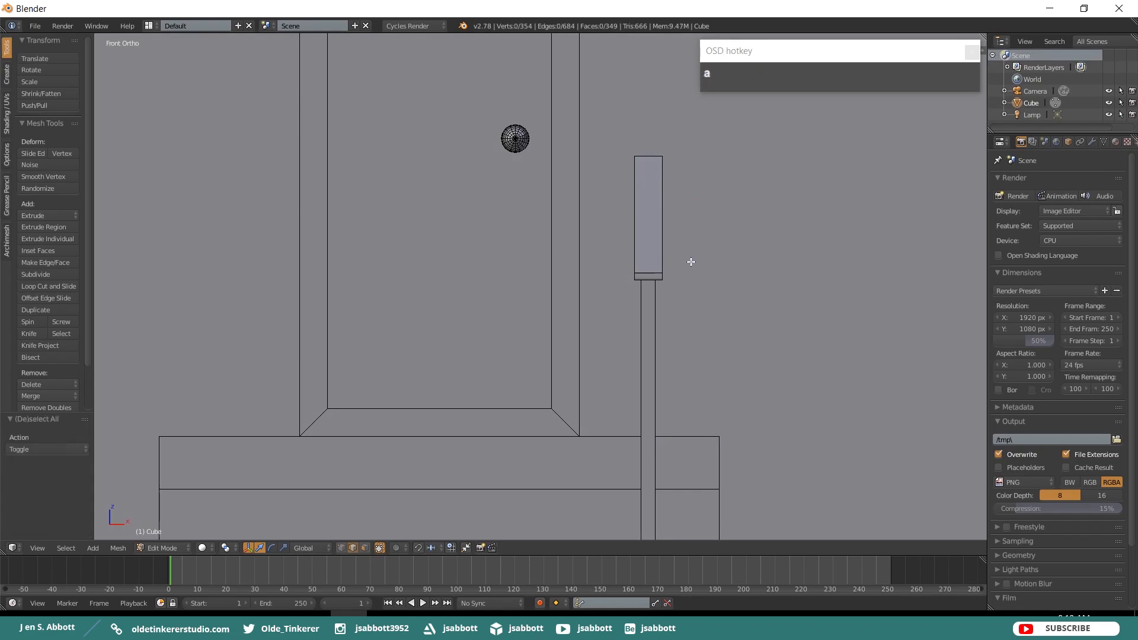
key("ctrl+Tab")
left_click(690, 274)
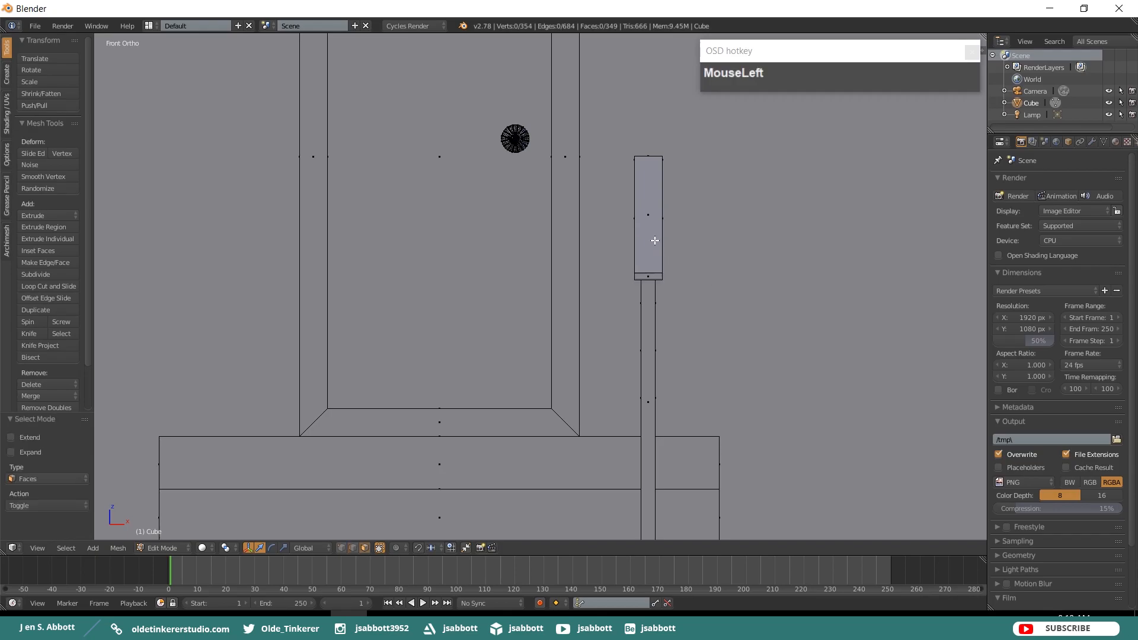
key("l")
middle_click_drag(704, 270, 569, 268)
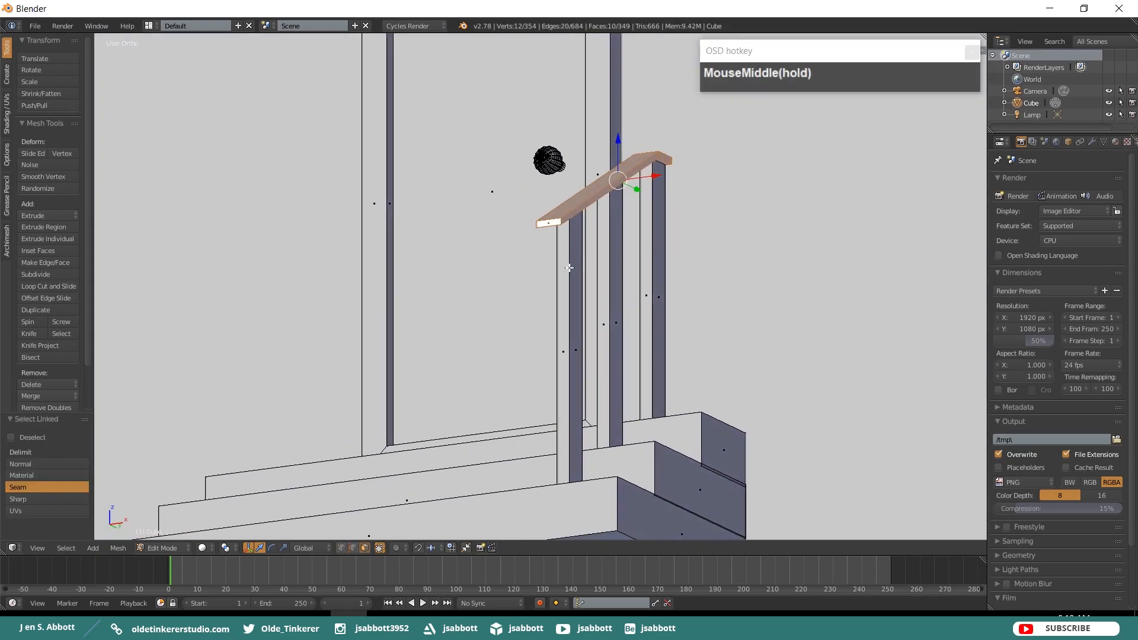
key("l")
key("l")
key("l")
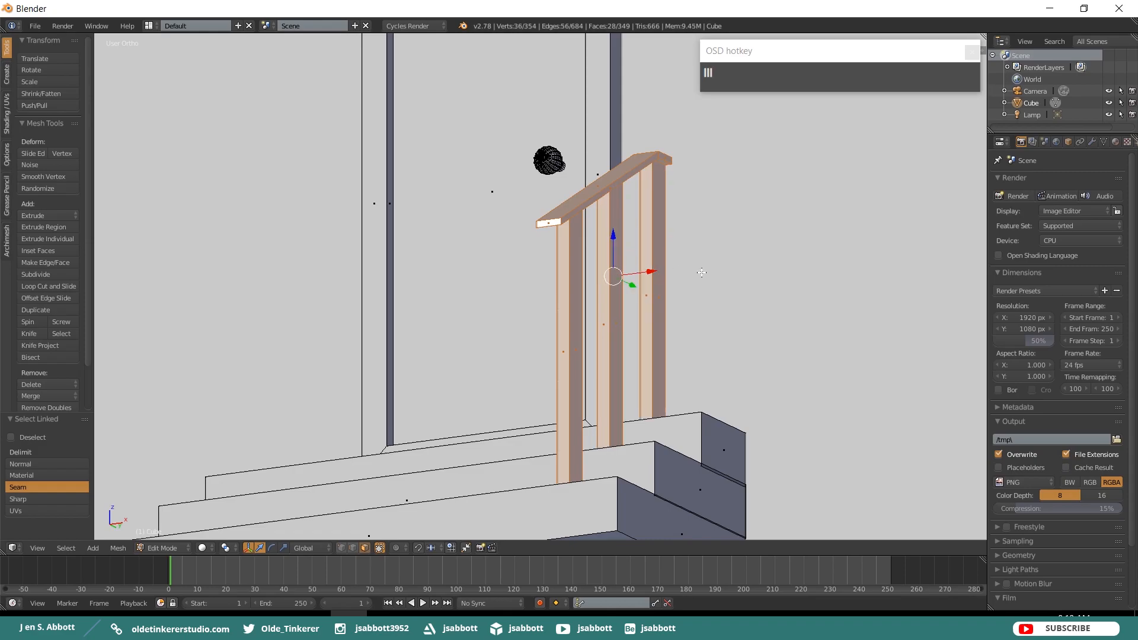
key("KP_1")
scroll(702, 273, "down", 1)
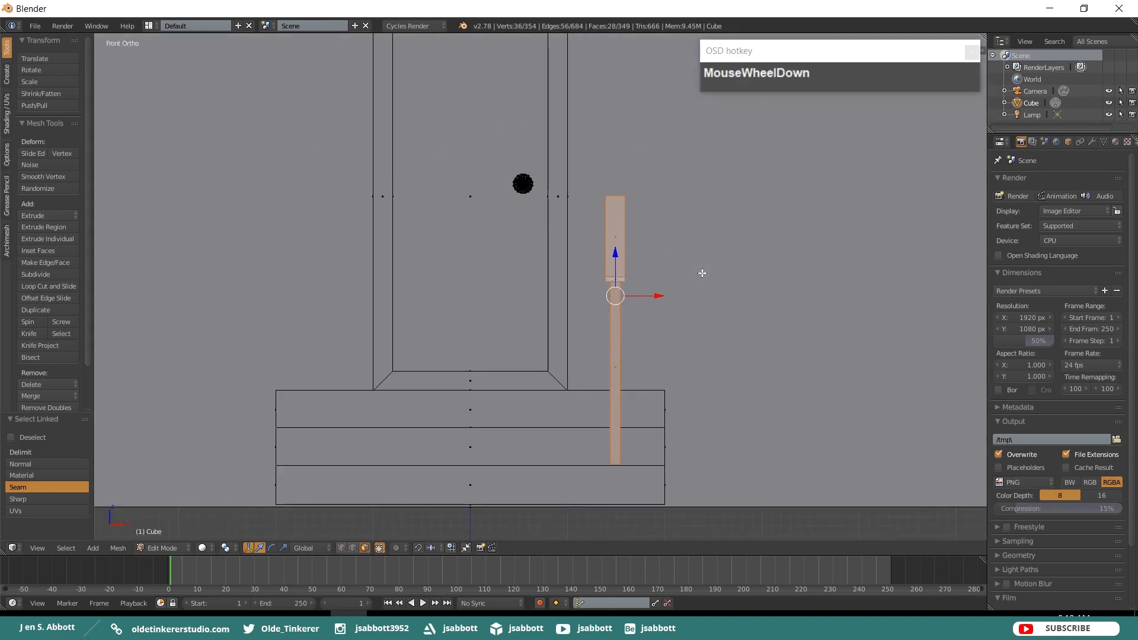
key("shift+d")
right_click(702, 273)
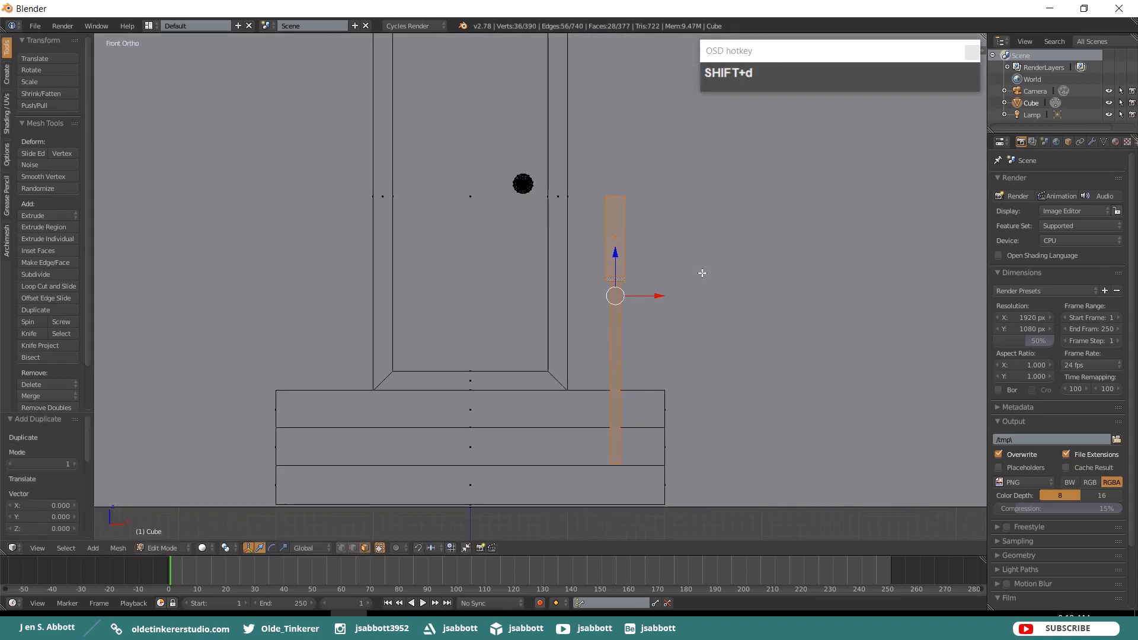
left_click_drag(659, 296, 380, 307)
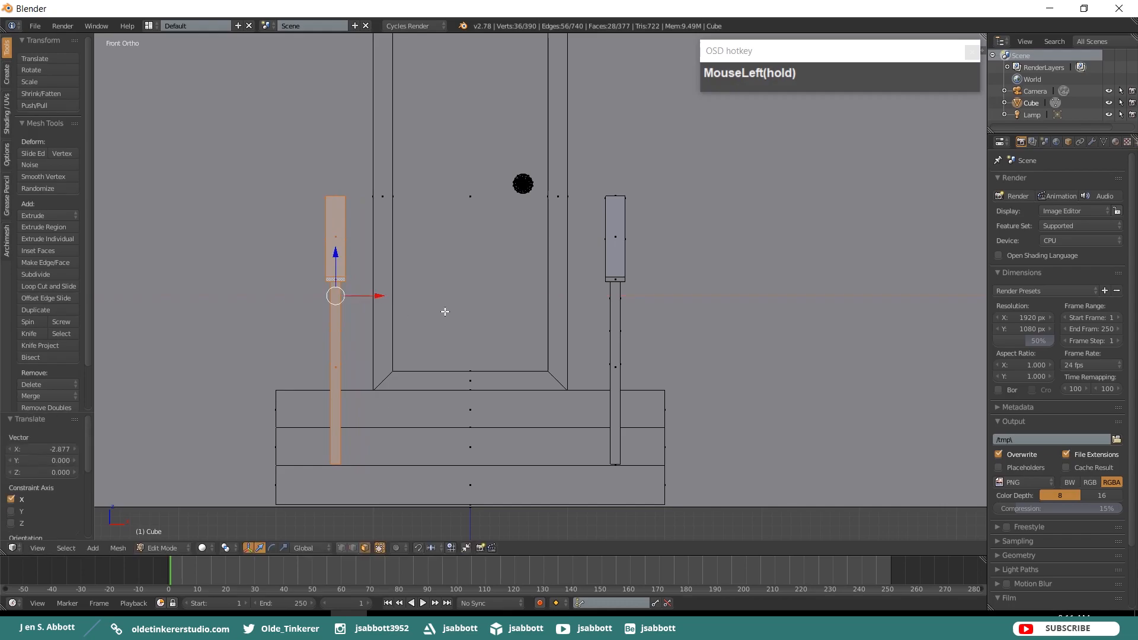
key("a")
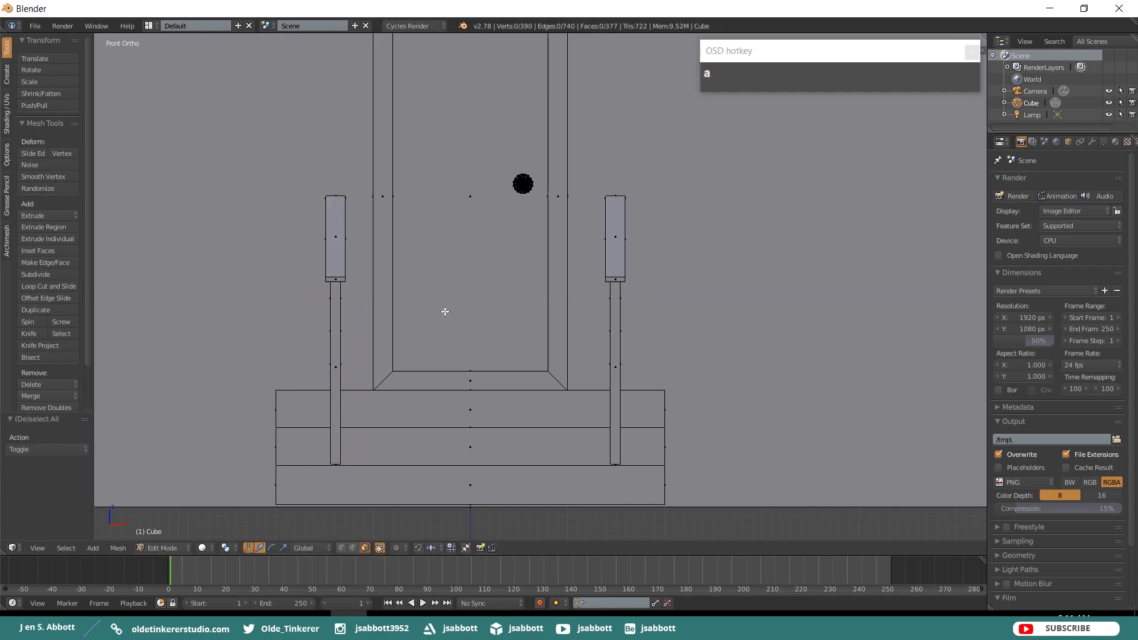
Save the file as apartment-building.blend.
scroll(445, 311, "down", 3)
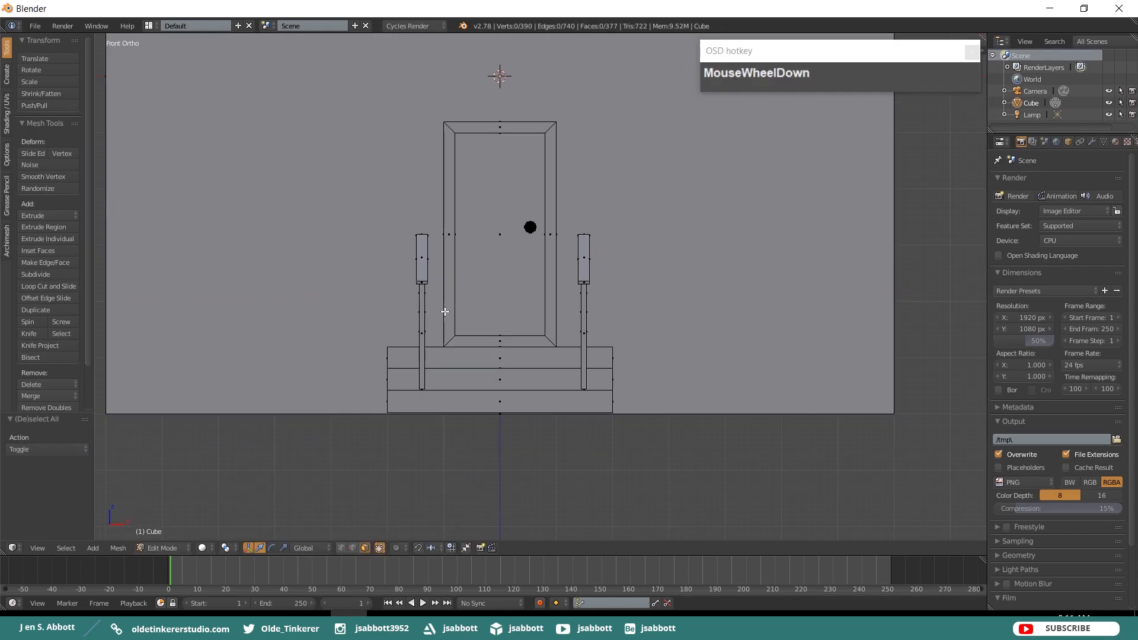
left_click(441, 303)
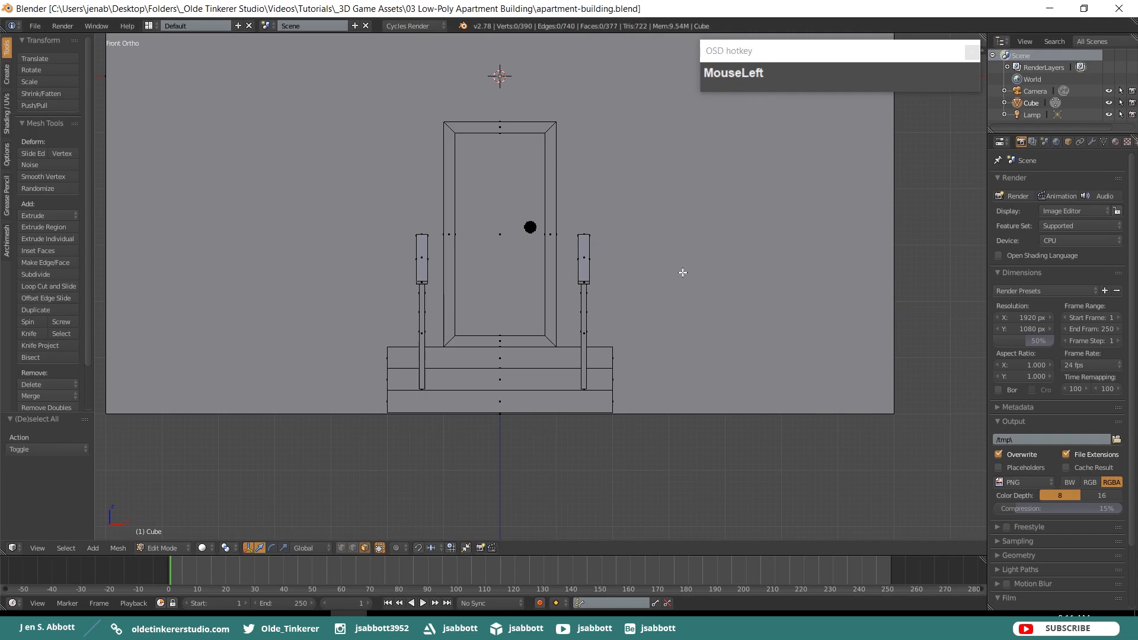
Add a cube to the mesh and move it about -12.345 along Y, out in front of the building.
key("shift+a")
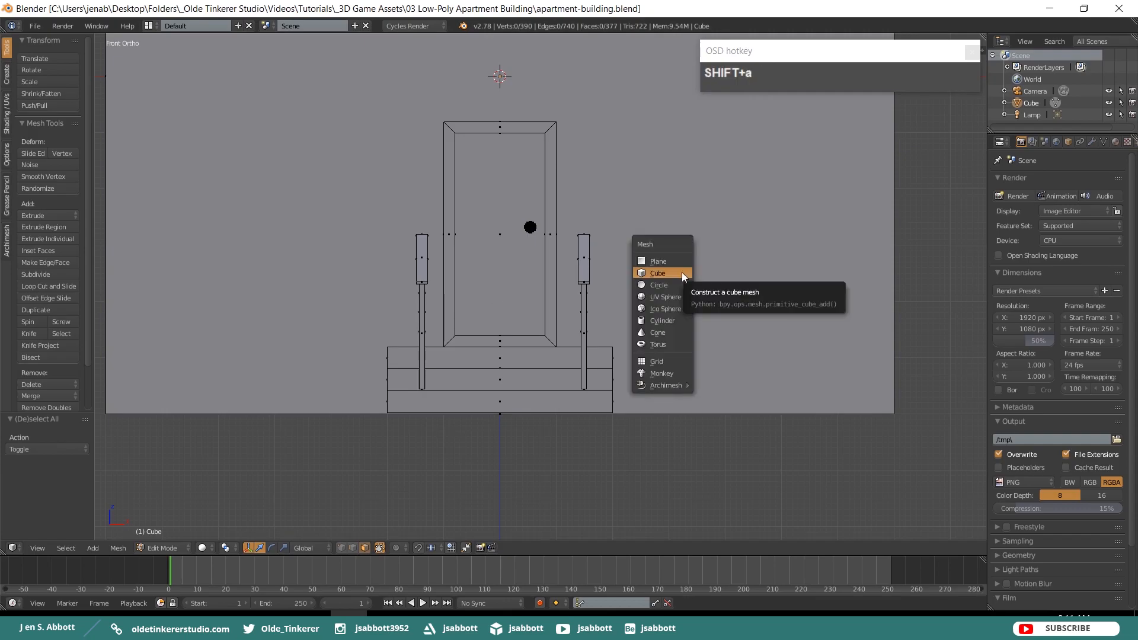
left_click(682, 272)
key("KP_3")
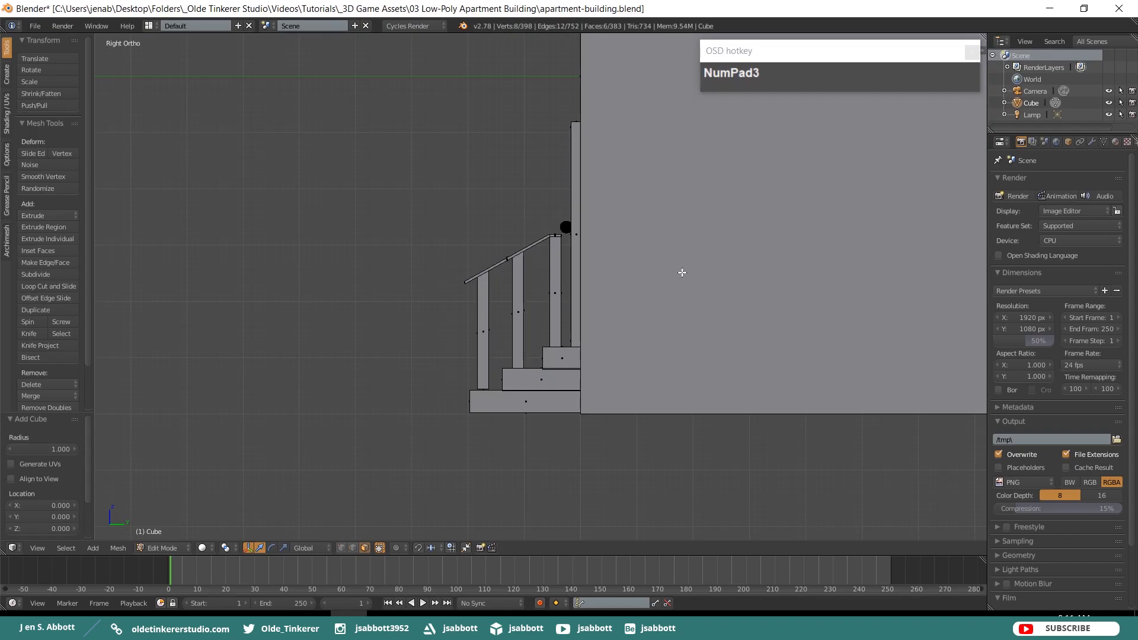
scroll(755, 255, "down", 1)
middle_click_drag(856, 195, 805, 292, "shift")
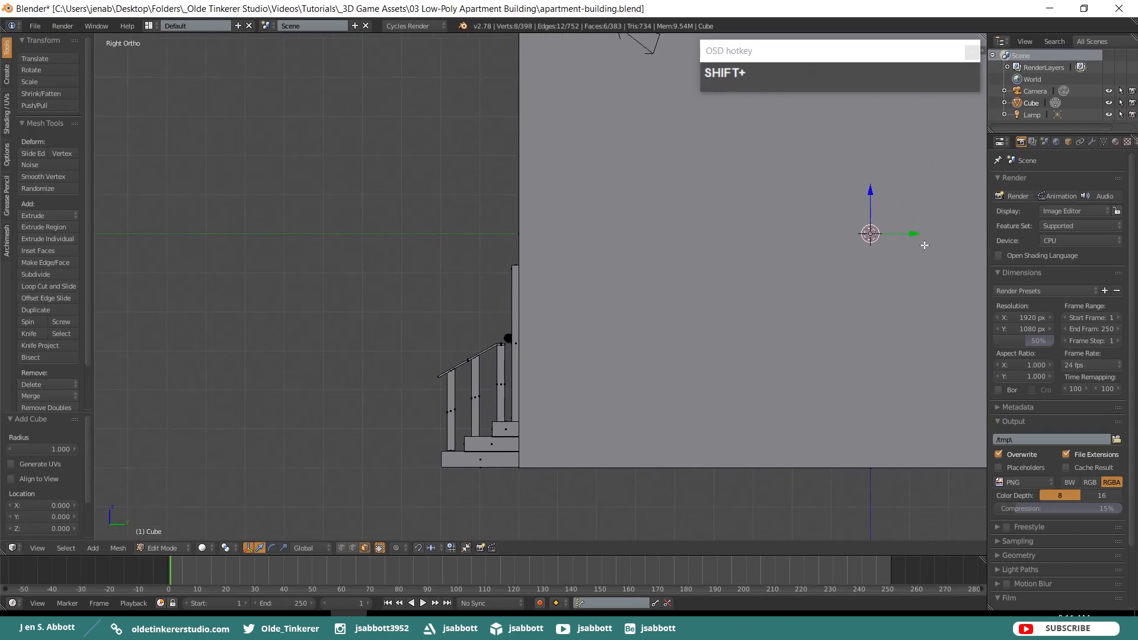
left_click_drag(916, 234, 435, 257)
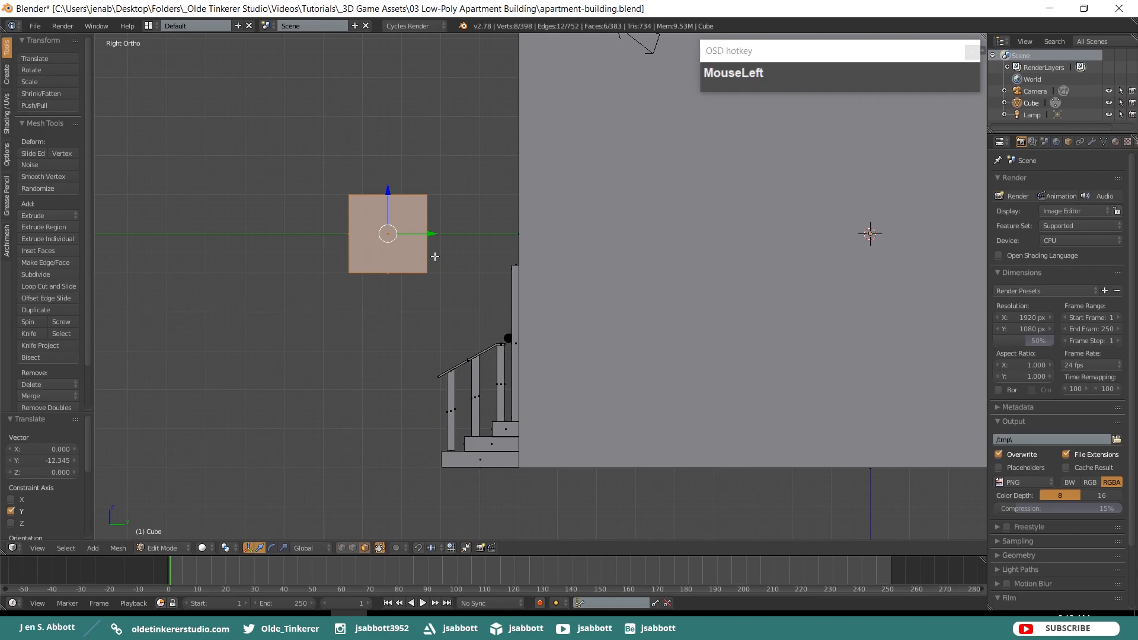
Scale the new cube by 0.1 along Y and 1.5 along Z to form a thin upright window slab.
type("sy")
type(".1")
key("Return")
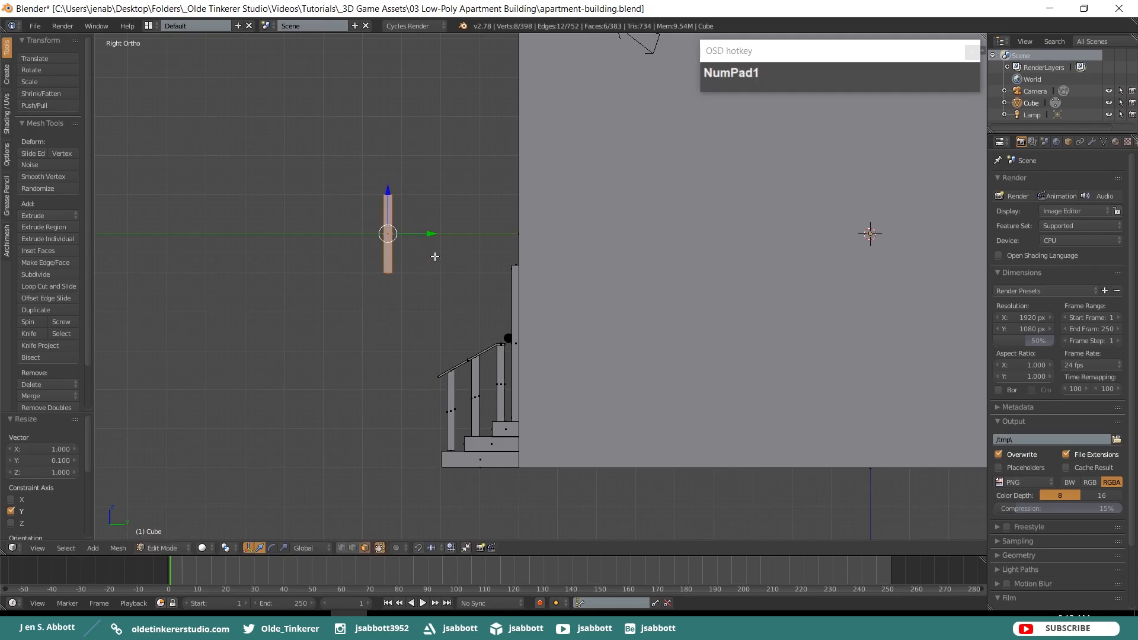
type("sz1.5")
key("Return")
Select the front and back faces of the window slab and inset them with a thickness of 0.2.
middle_click_drag(429, 237, 408, 280)
right_click(414, 224)
right_click(380, 265, "shift")
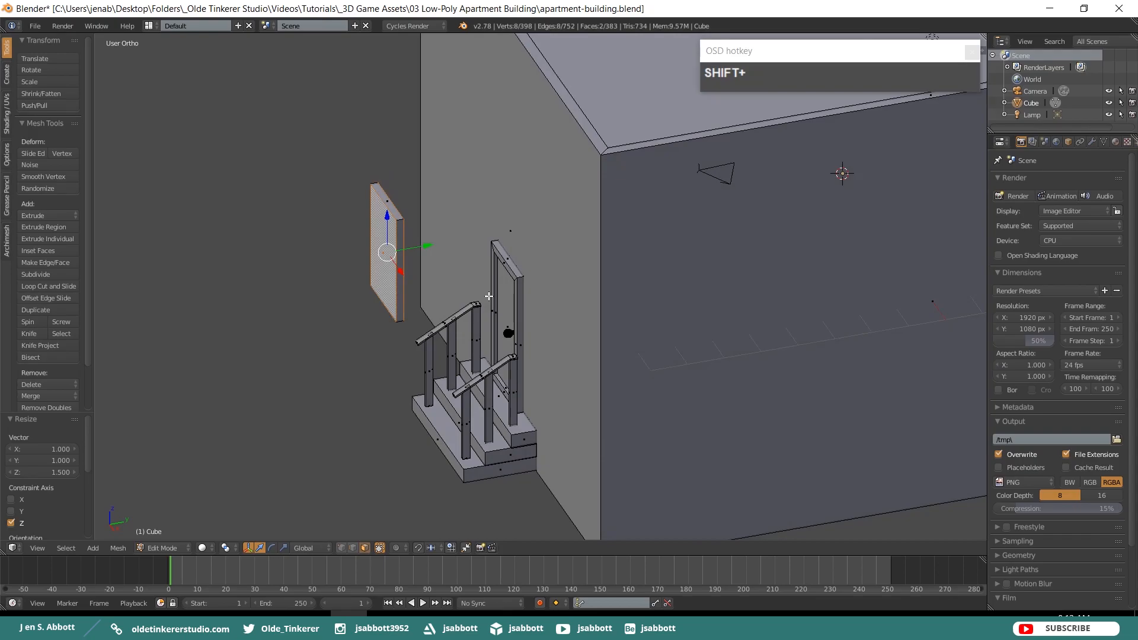
key("KP_1")
key("i")
left_click(489, 295)
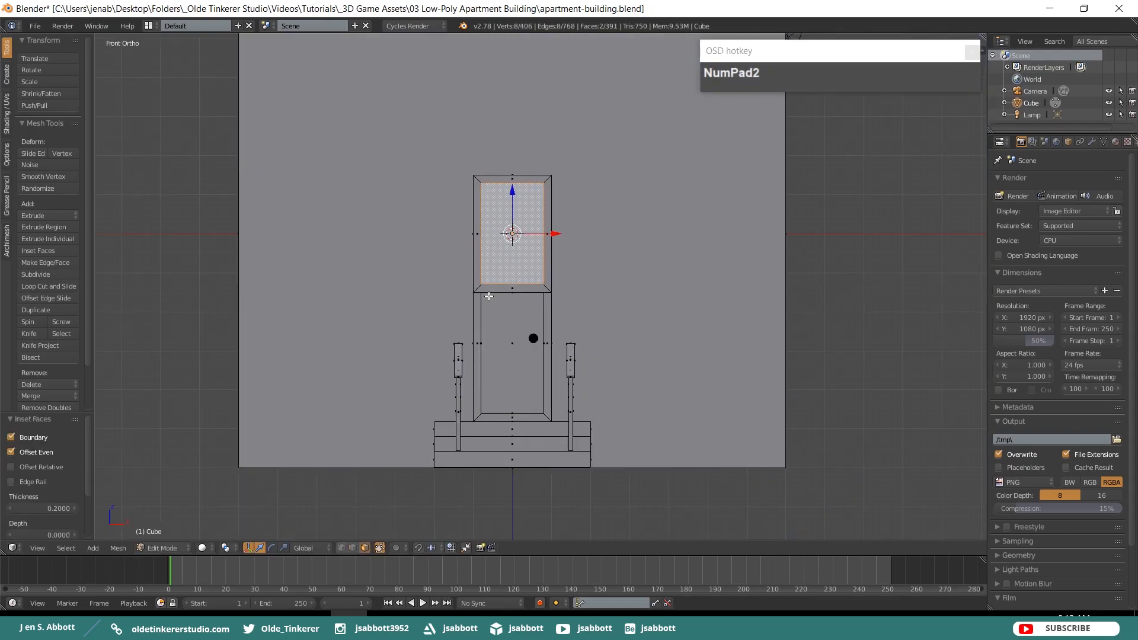
Delete the inset face on the window slab's back, the side facing the building.
key("a")
middle_click_drag(570, 229, 418, 244)
right_click(401, 206)
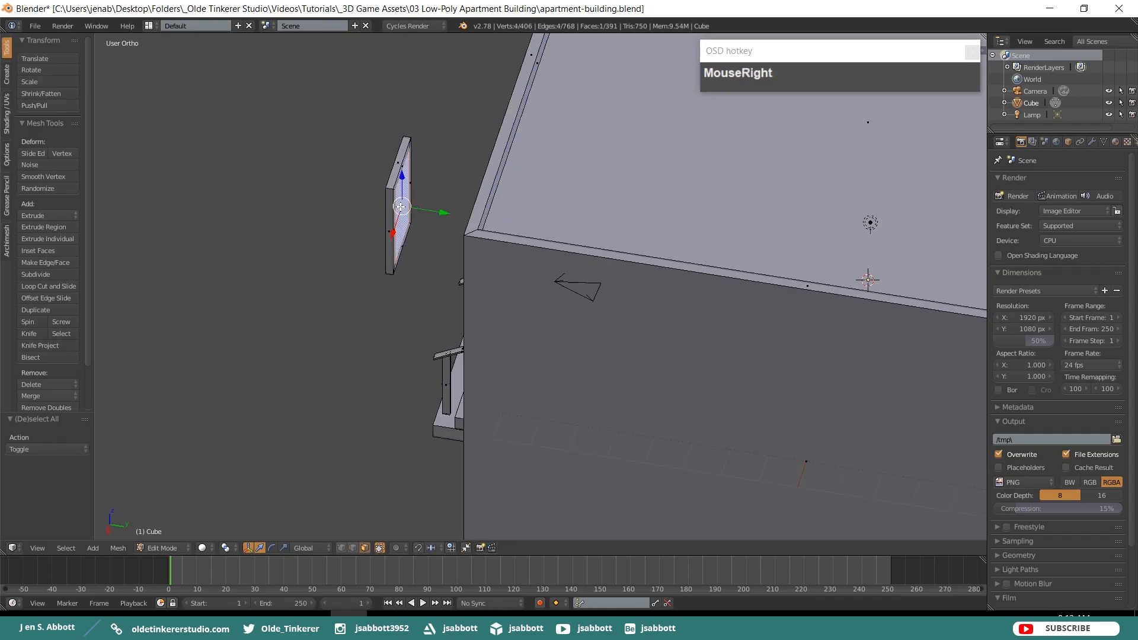
key("x")
left_click(400, 207)
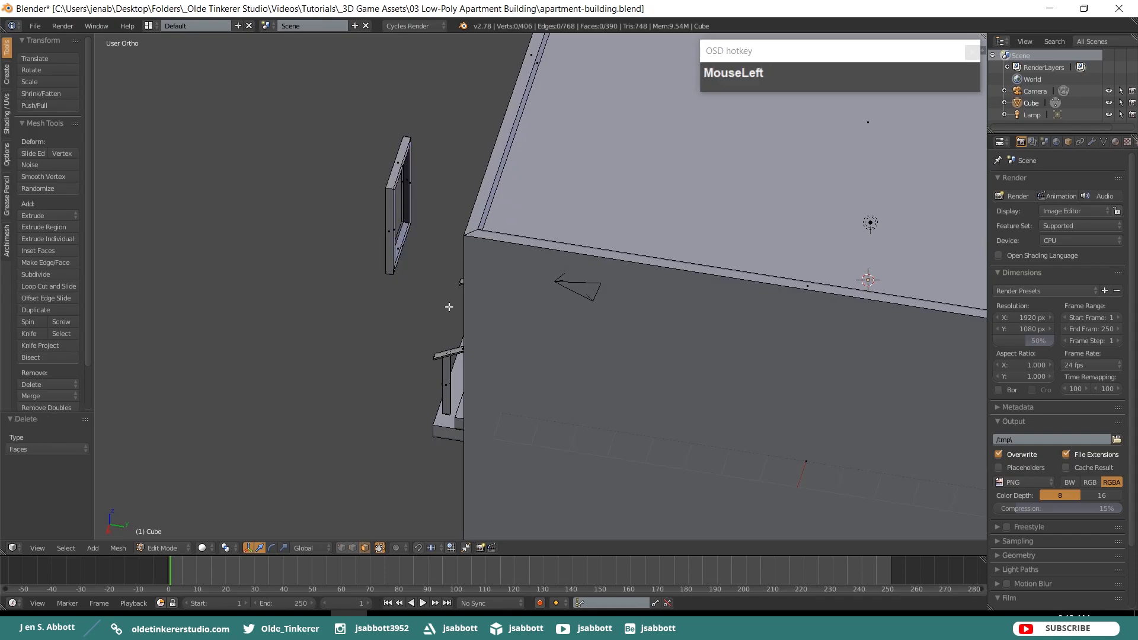
Select the window's front inset face and extrude it 0.1 along Y to recess the pane inside the frame.
key("KP_3")
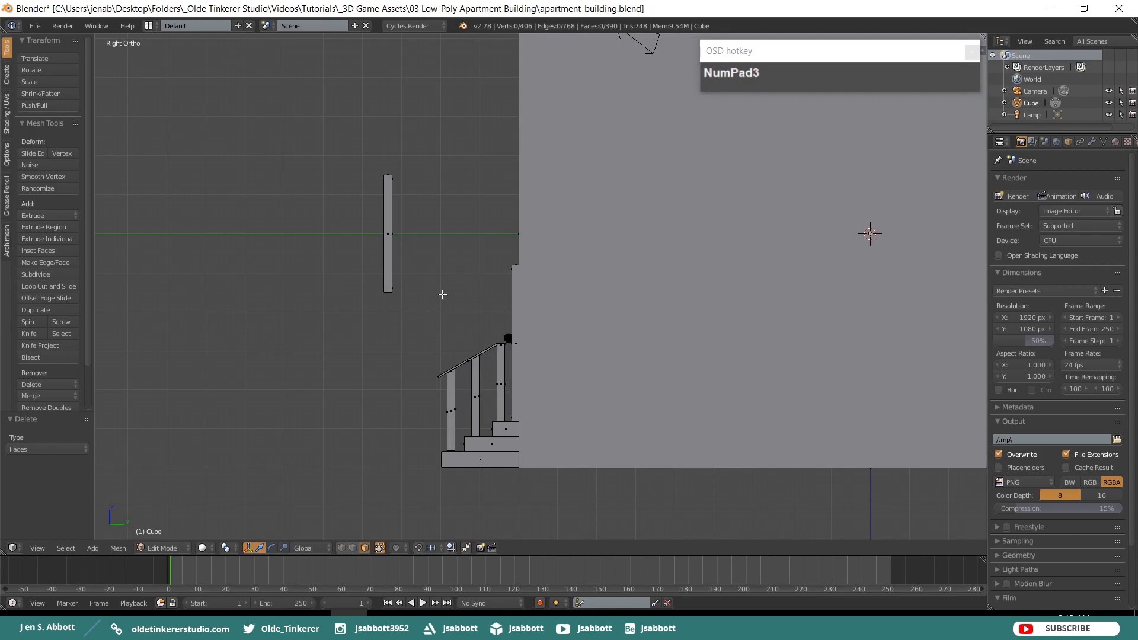
middle_click_drag(407, 285, 432, 286)
scroll(432, 286, "up", 1)
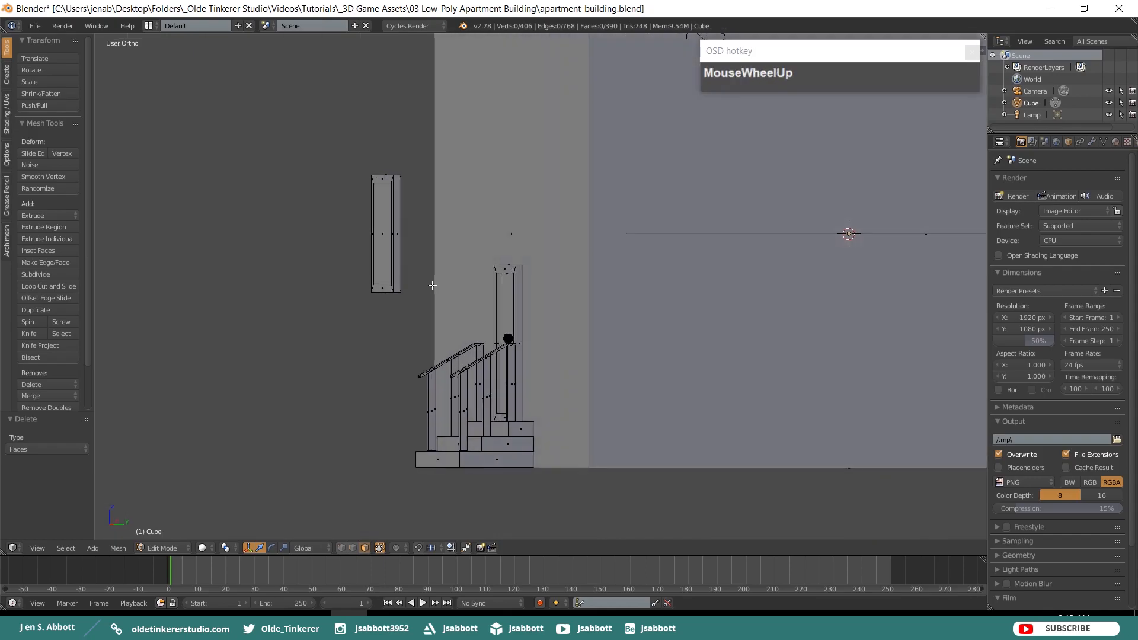
right_click(379, 255)
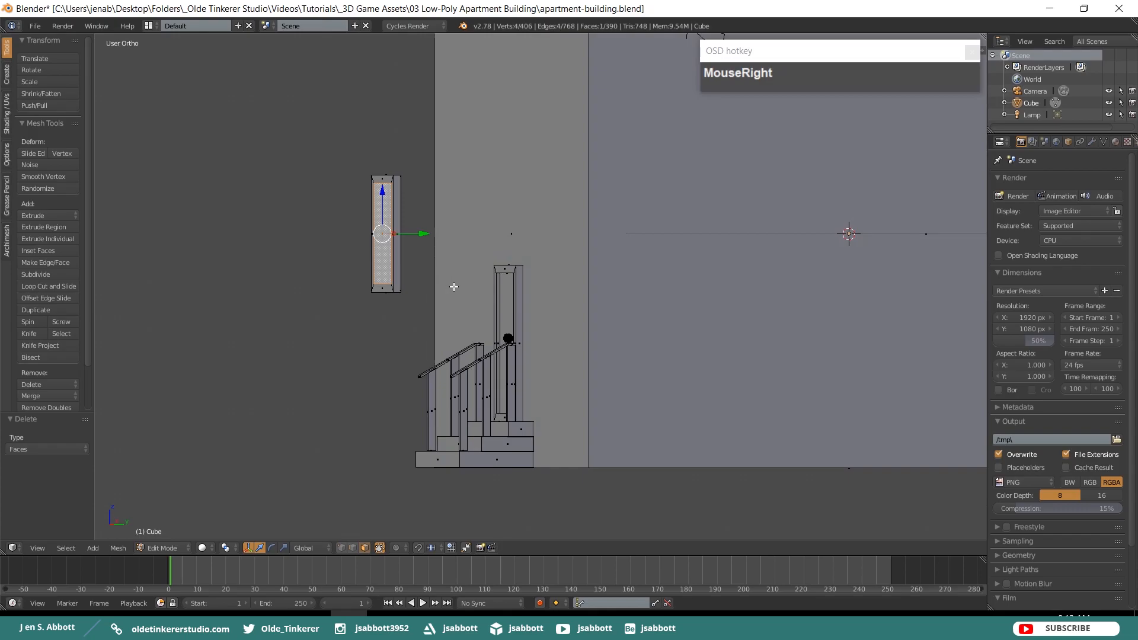
key("KP_3")
key("z")
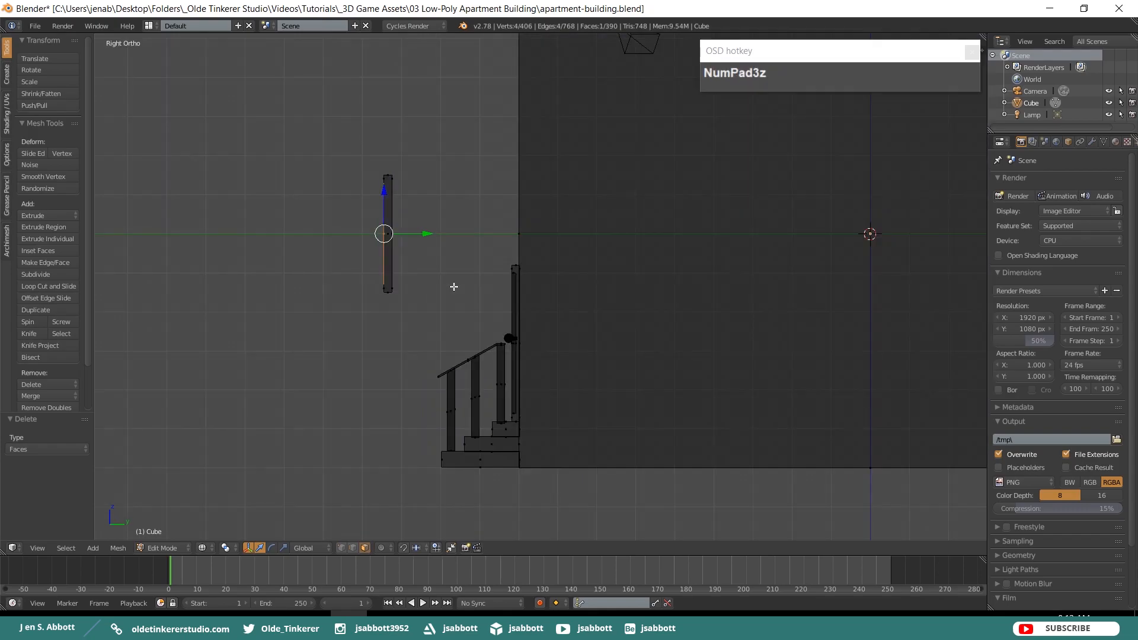
type("ey.1")
key("Return")
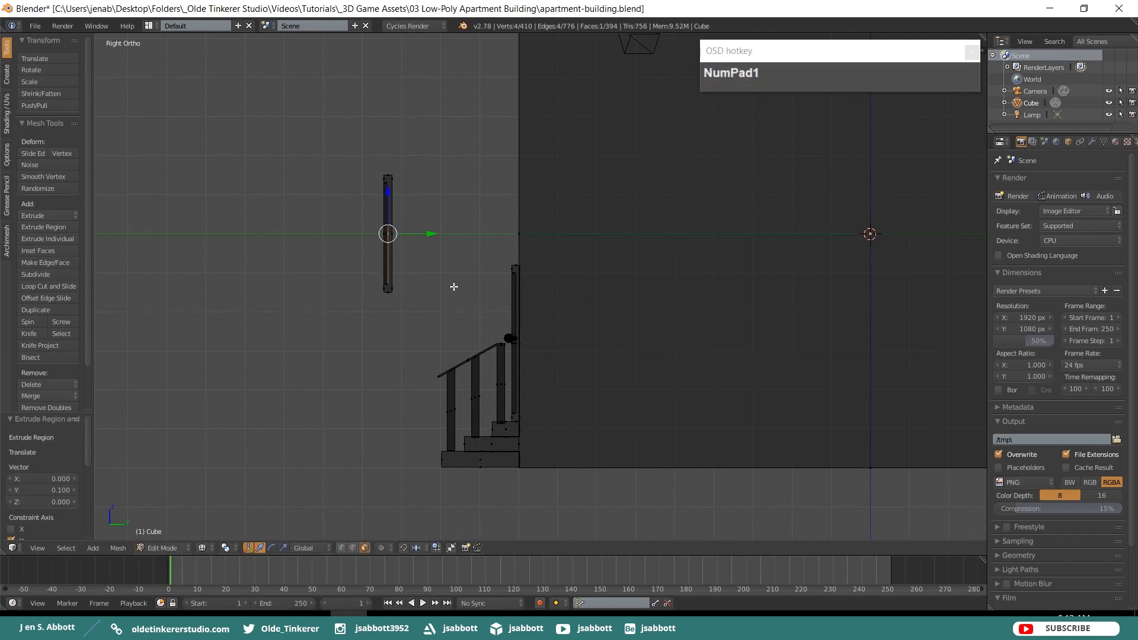
key("z")
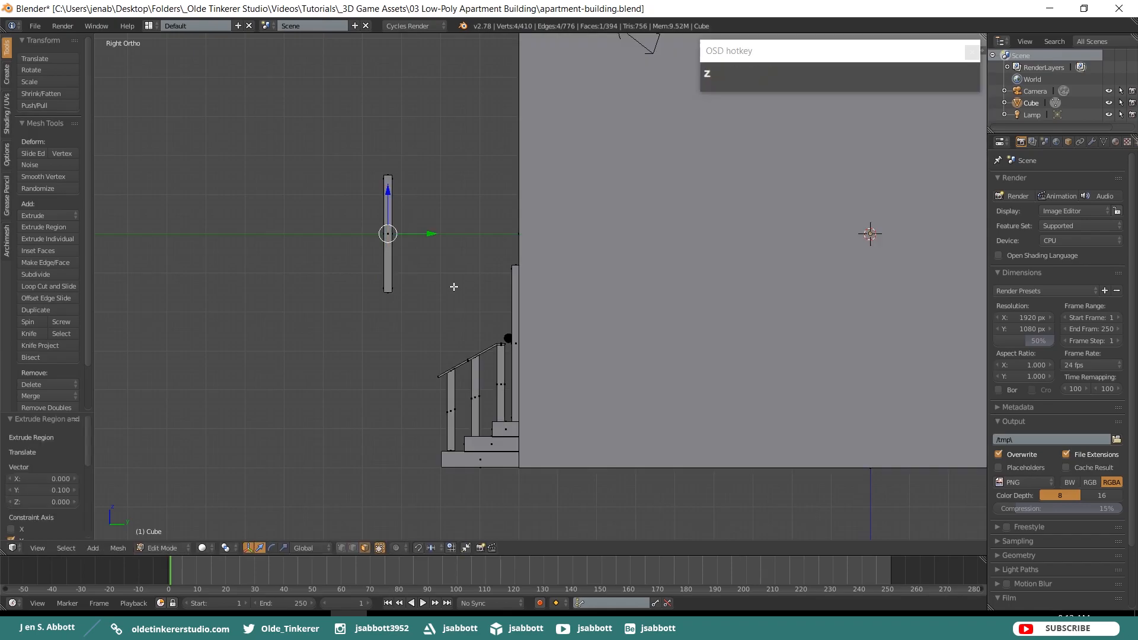
Deselect the pane, add another cube and move it about -14.332 along Y, in front of the window.
key("a")
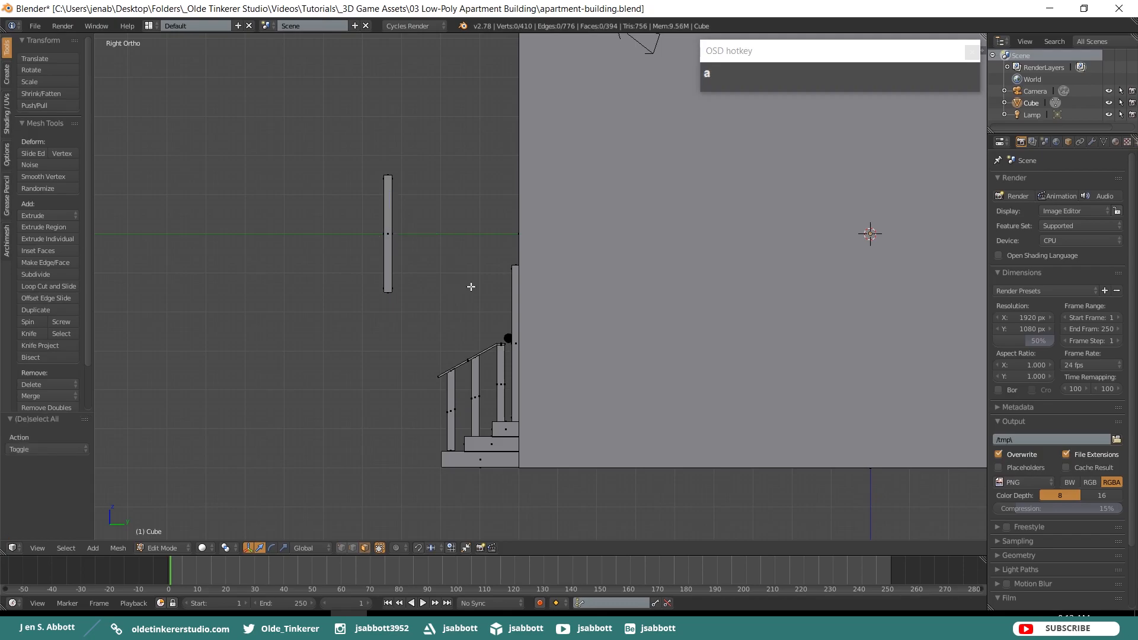
key("shift")
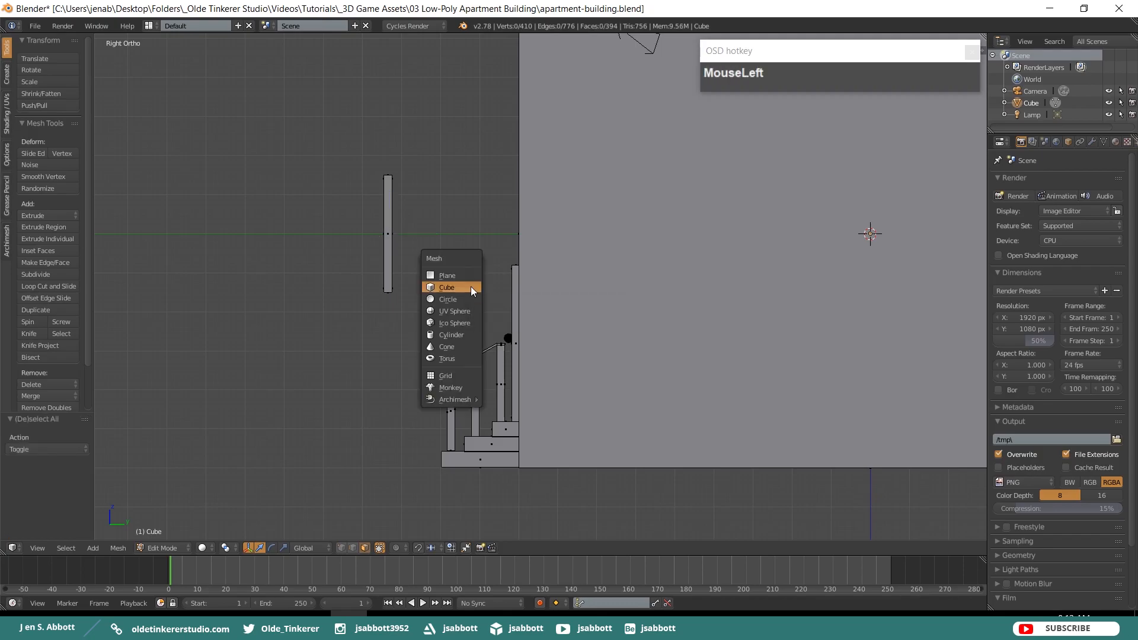
left_click(471, 286)
left_click_drag(911, 236, 352, 250)
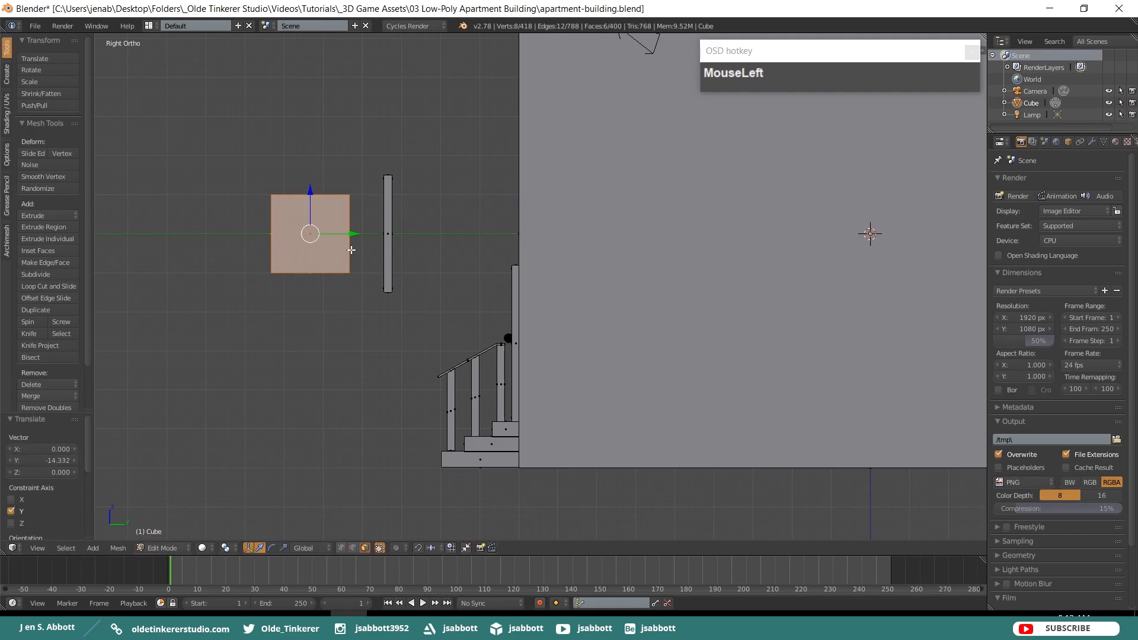
Scale the cube by 0.1 along X, 0.05 along Y and 1.4 along Z to make a thin vertical window bar.
type("sx.1")
key("Return")
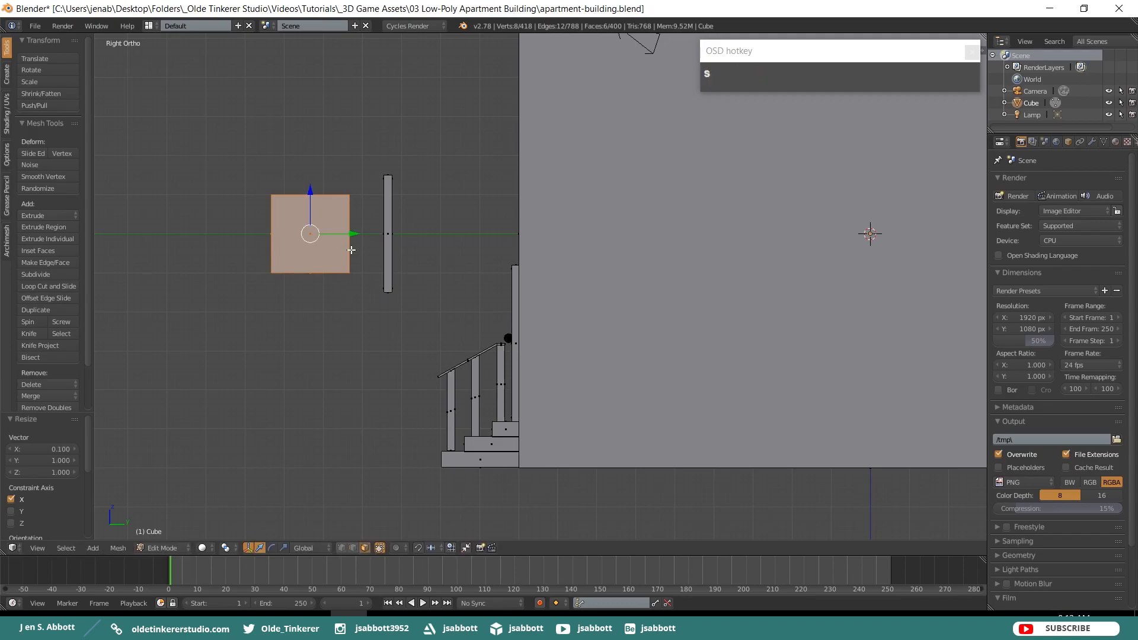
type("sy")
type(".05")
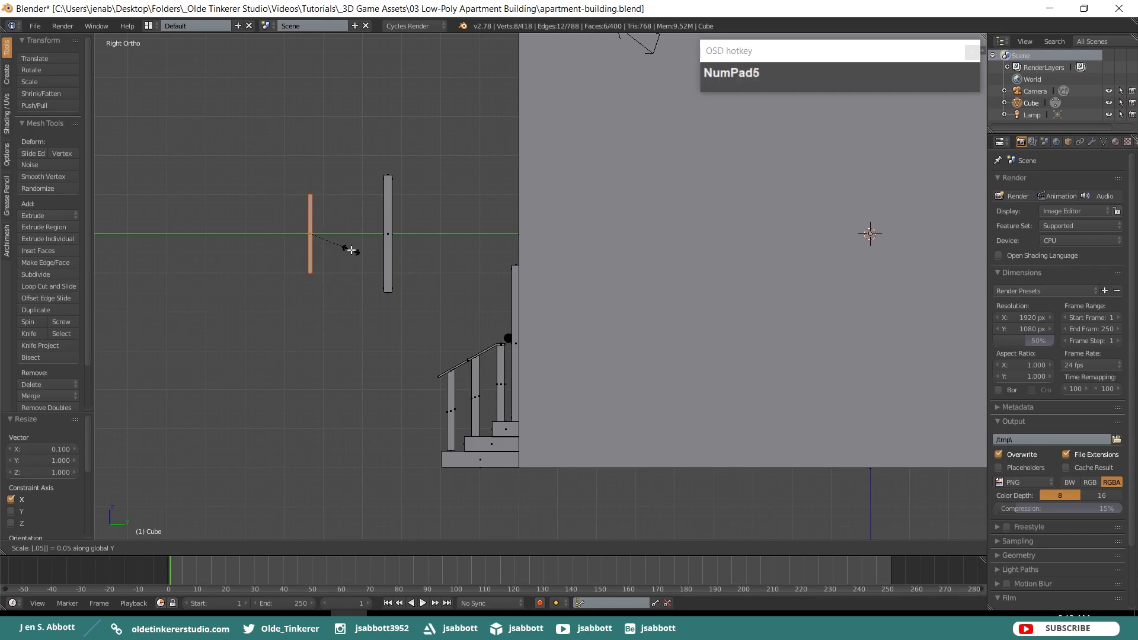
key("Return")
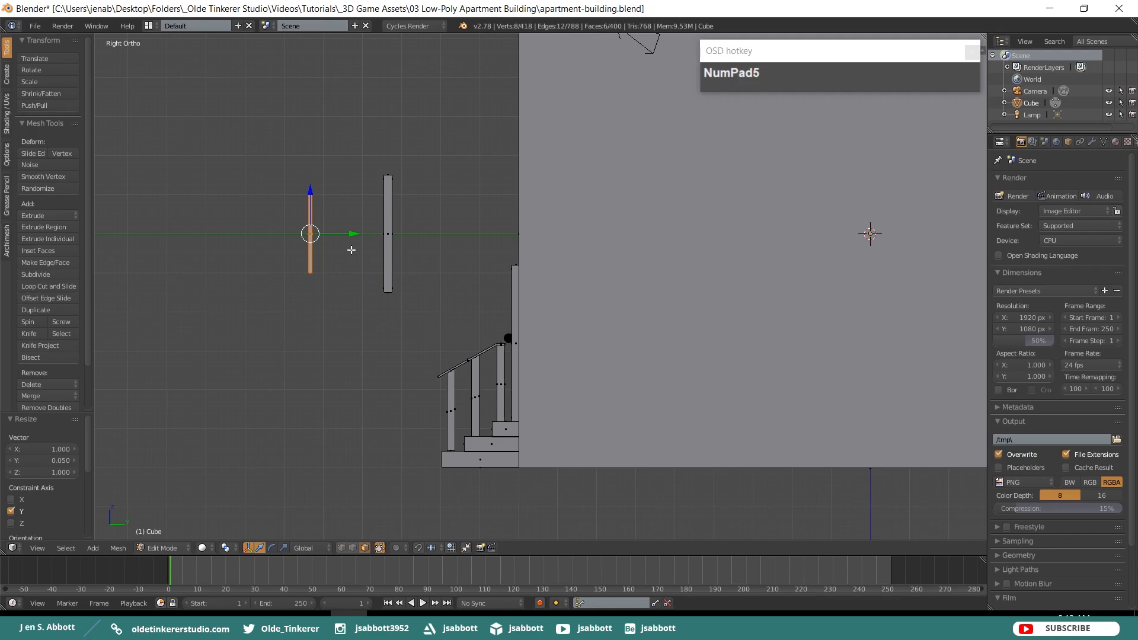
type("sz1.4")
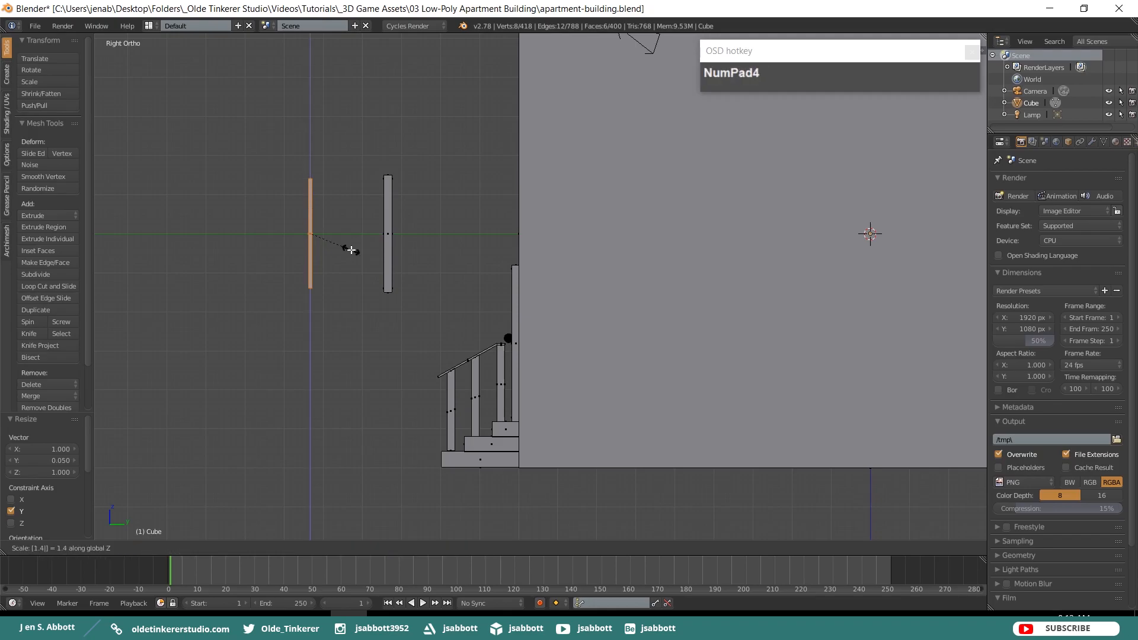
key("Return")
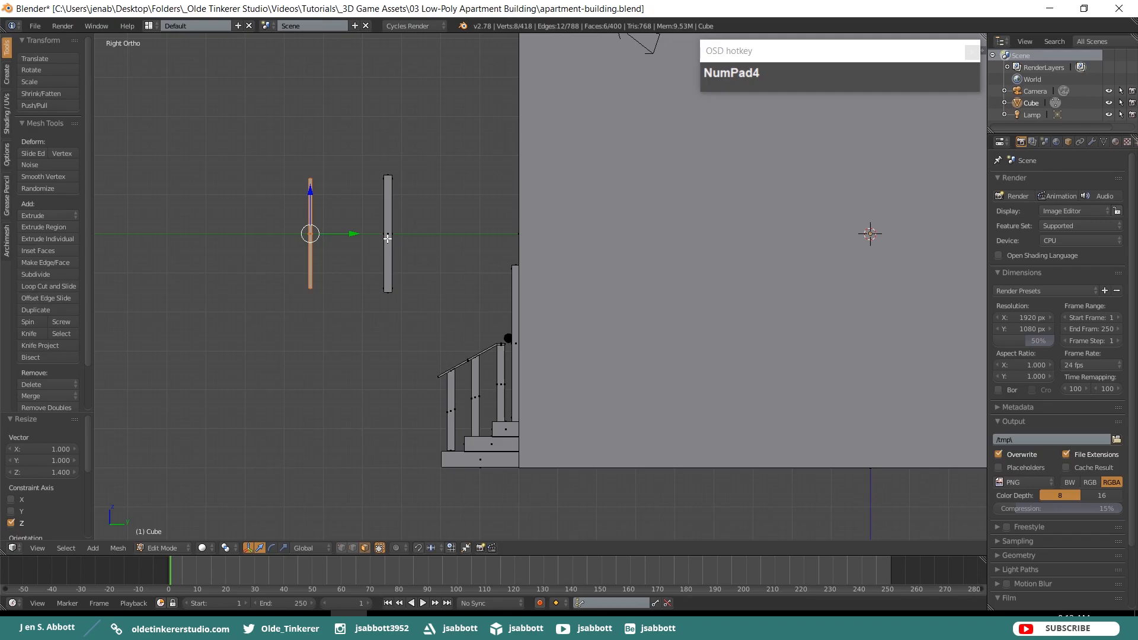
Move the vertical bar along Y into the opening of the window frame.
left_click_drag(355, 234, 400, 236)
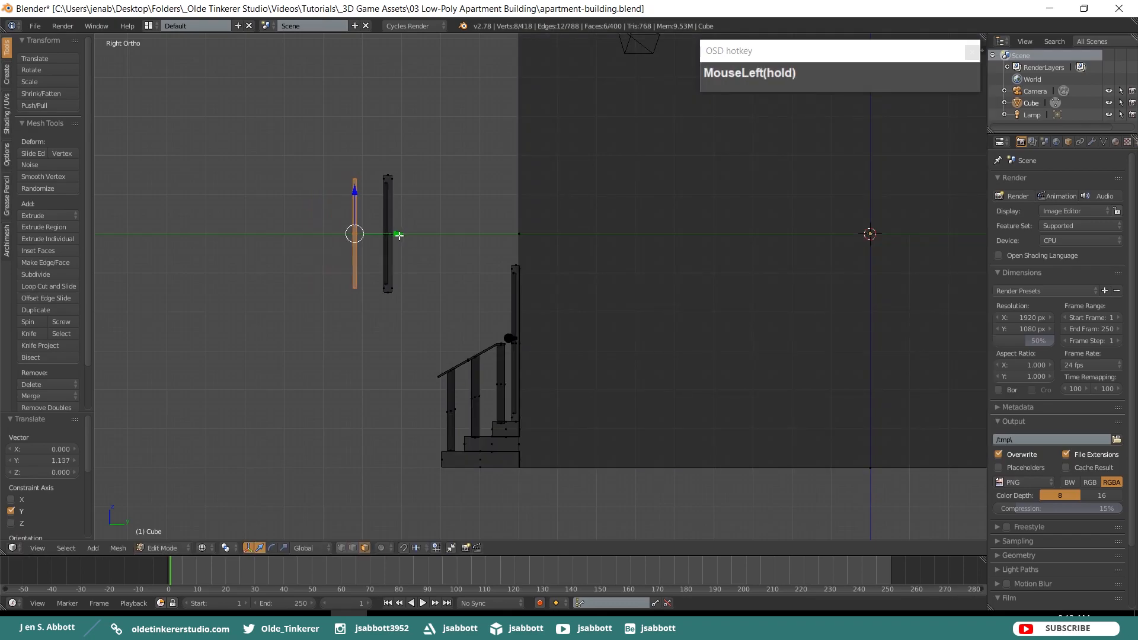
scroll(432, 242, "up", 5)
middle_click_drag(432, 241, 601, 325, "shift")
scroll(601, 325, "up", 1)
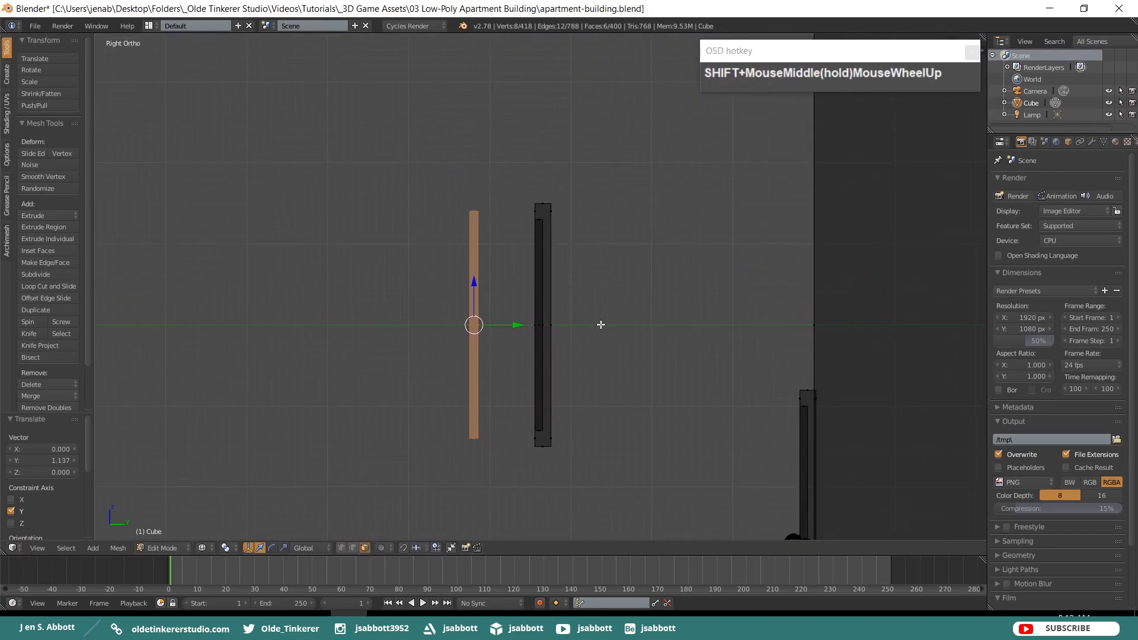
left_click_drag(517, 326, 581, 321)
middle_click_drag(582, 321, 580, 358)
scroll(581, 359, "up", 1)
scroll(583, 360, "up", 1)
left_click_drag(562, 313, 563, 315)
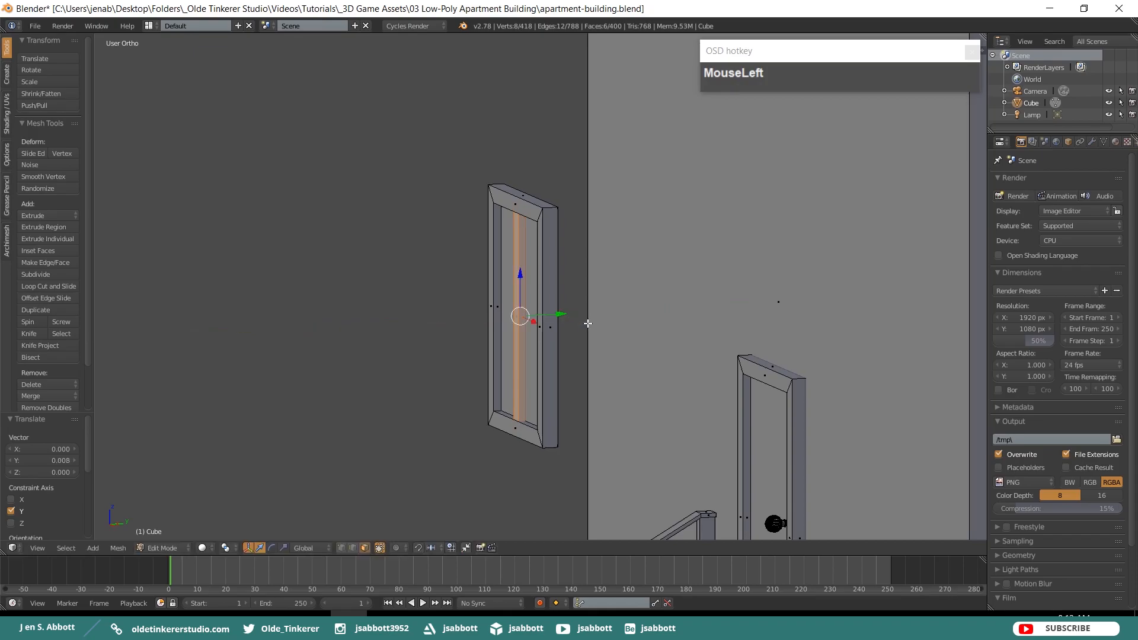
Nudge the vertical bar about 0.047 further along Y, deeper into the window frame.
key("KP_1")
scroll(588, 324, "down", 1)
middle_click_drag(587, 323, 532, 333)
left_click_drag(526, 302, 529, 300)
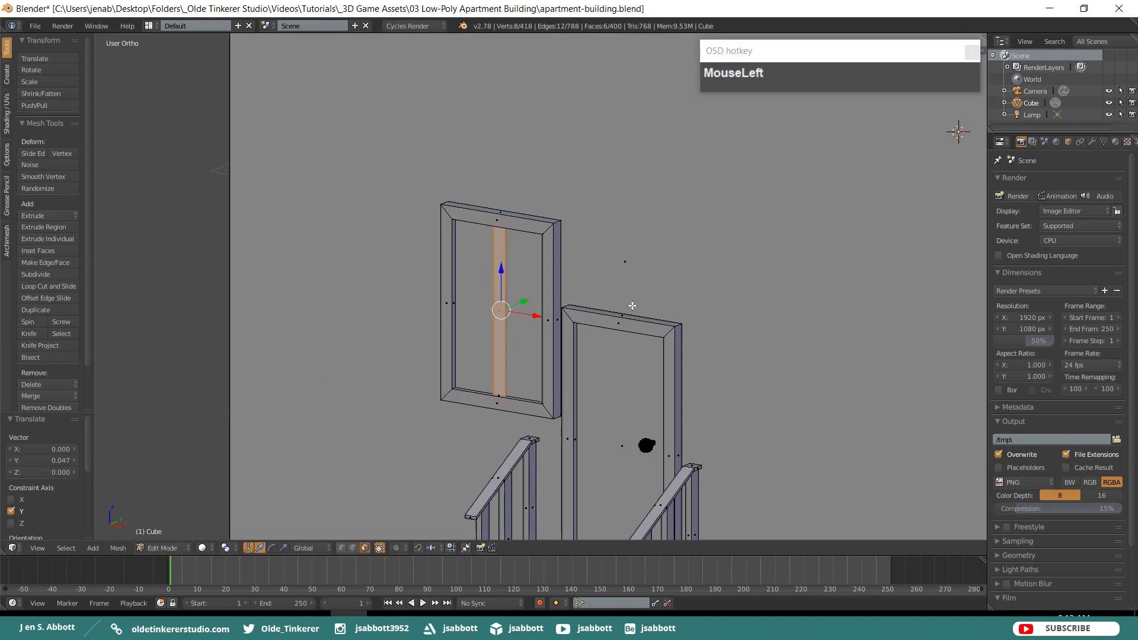
Duplicate the vertical window bar in place and rotate the copy 90° about Y to make a crossbar.
key("KP_1")
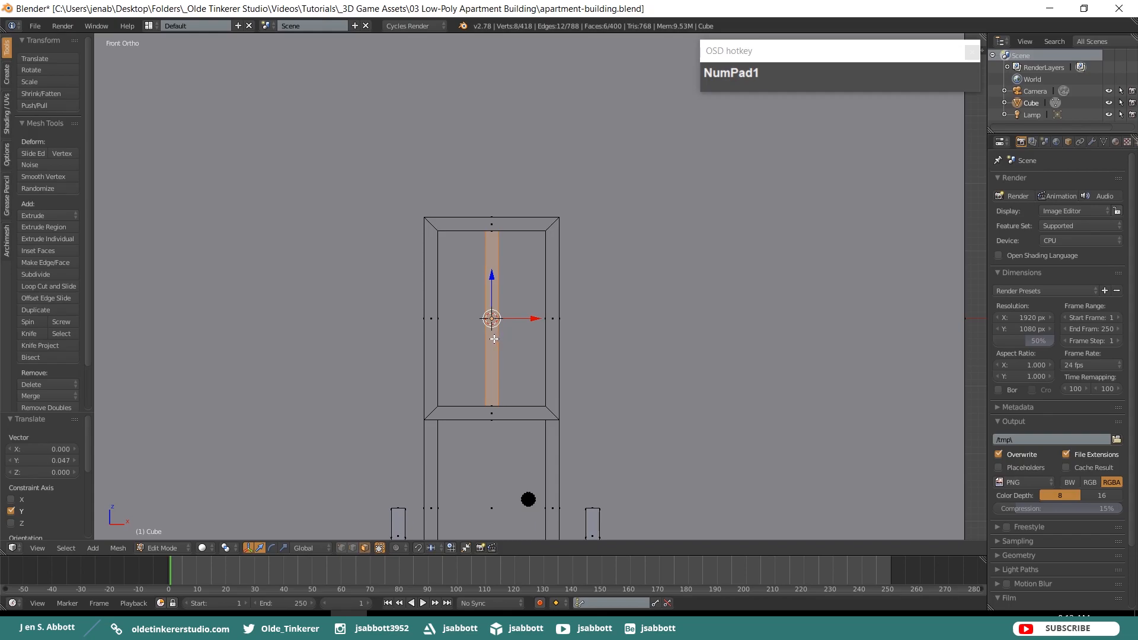
key("shift+d")
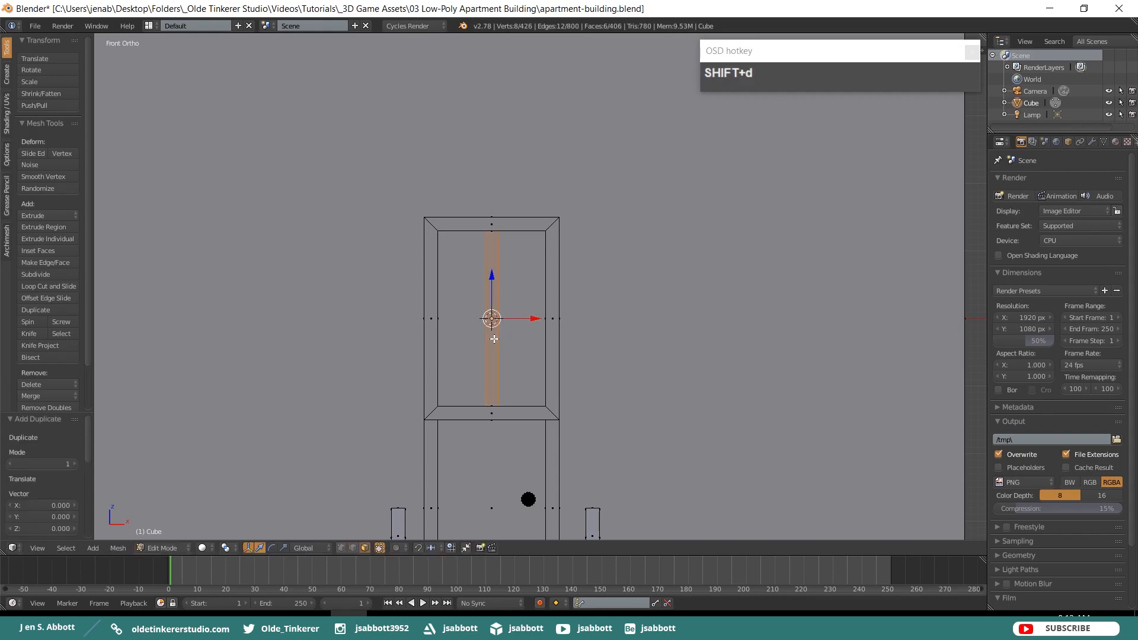
key("r")
key("y")
key("KP_9")
key("KP_0")
left_click(493, 339)
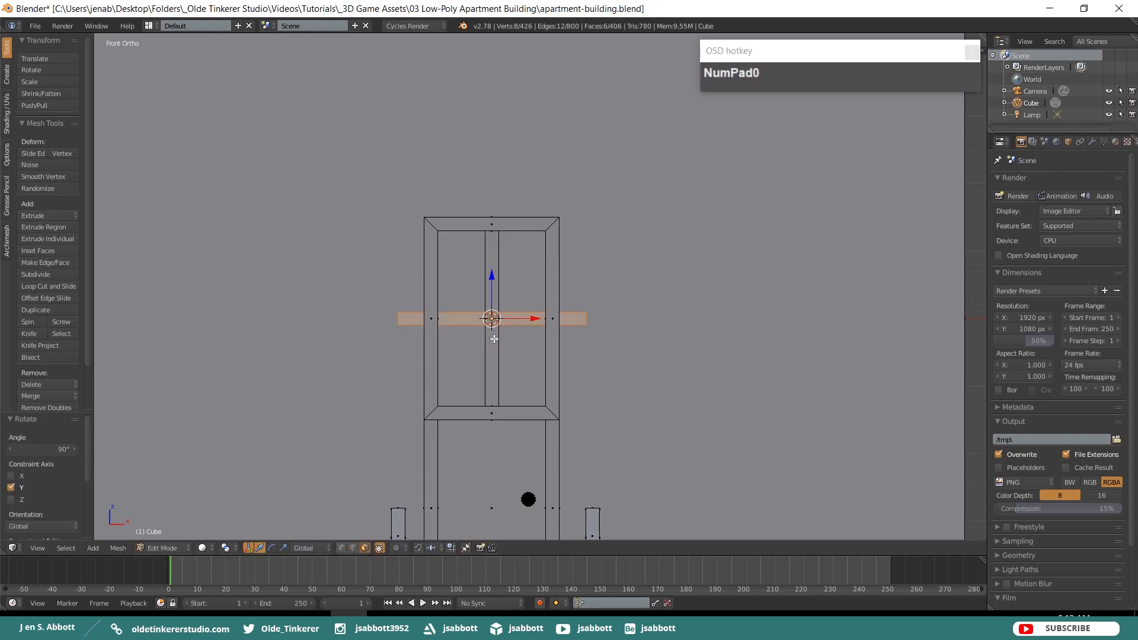
Scale the horizontal crossbar by 0.6 along X to fit it between the window frame's sides.
key("s")
key("x")
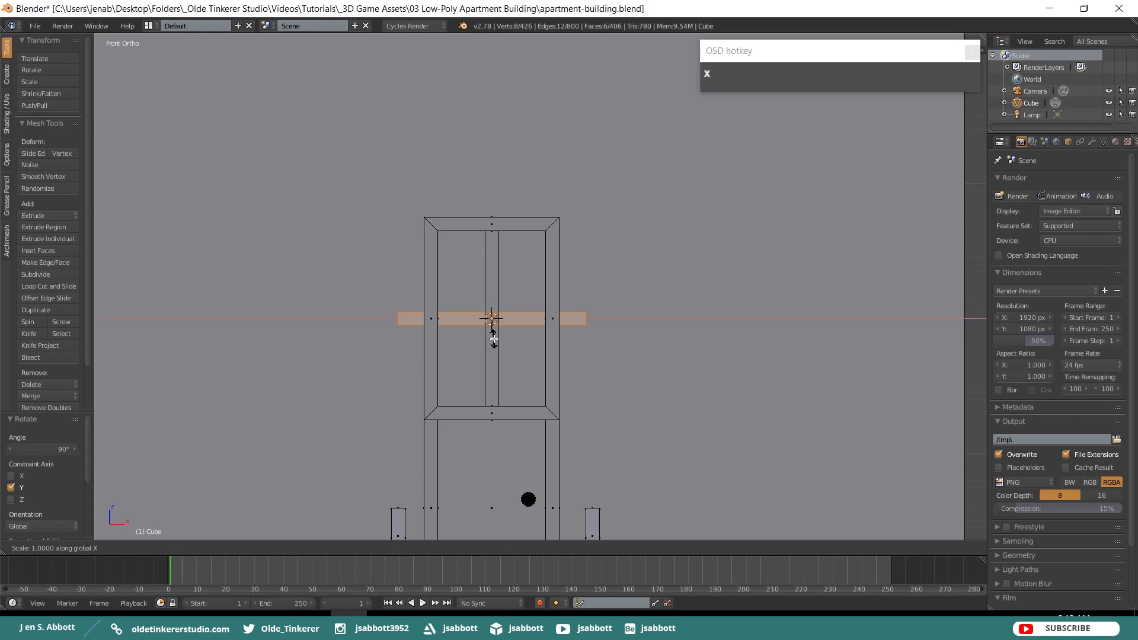
key("KP_Decimal")
key("KP_6")
left_click(494, 339)
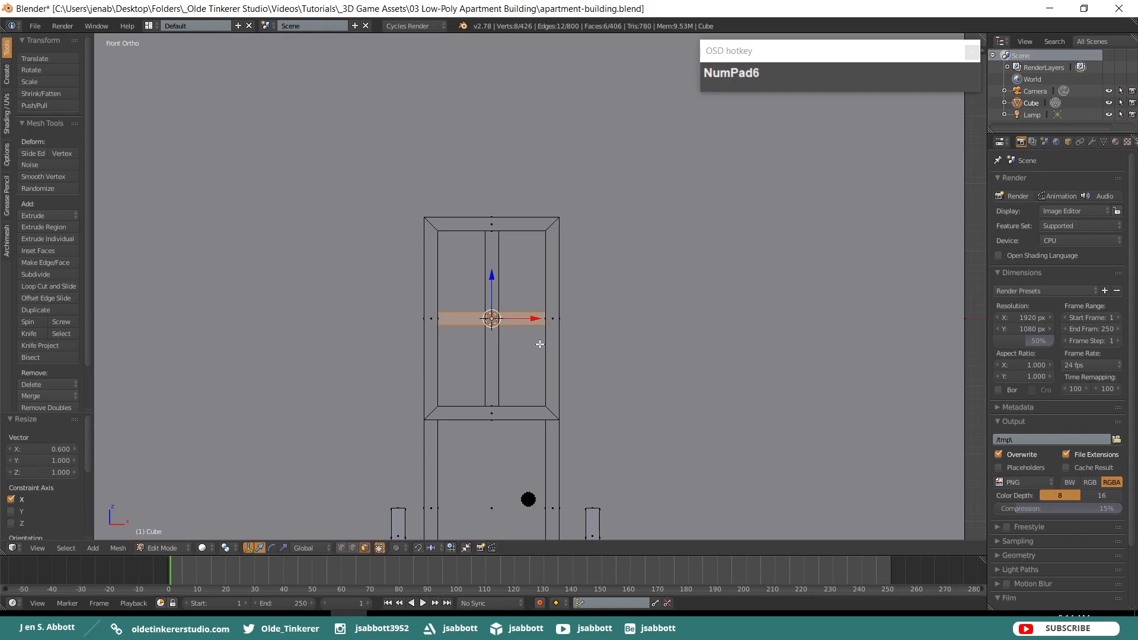
Deselect the crossbar, add a further cube and move it about -14.37 along Y, in front of the window.
key("a")
key("shift+a")
left_click(631, 351)
key("KP_3")
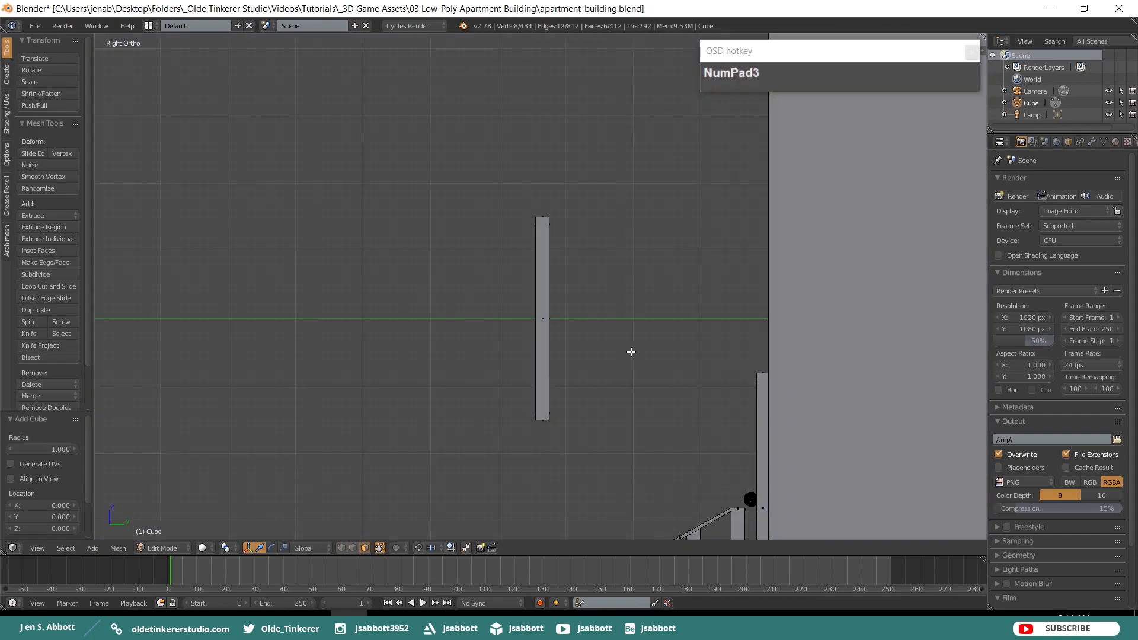
scroll(763, 335, "down", 2)
middle_click_drag(763, 335, 602, 284, "shift")
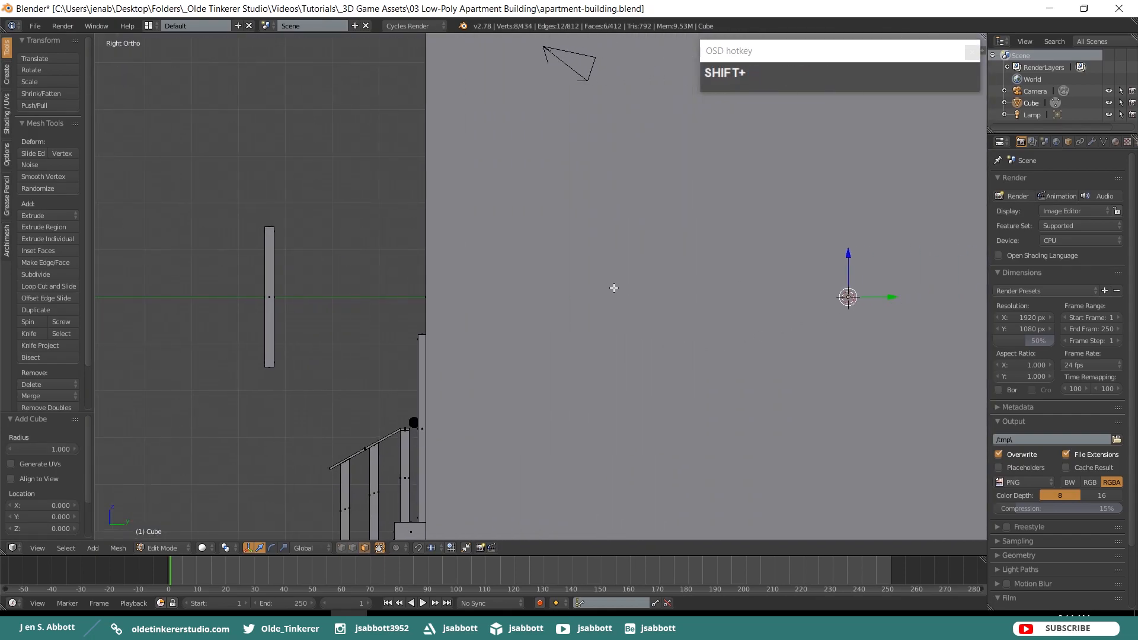
left_click_drag(886, 299, 216, 315)
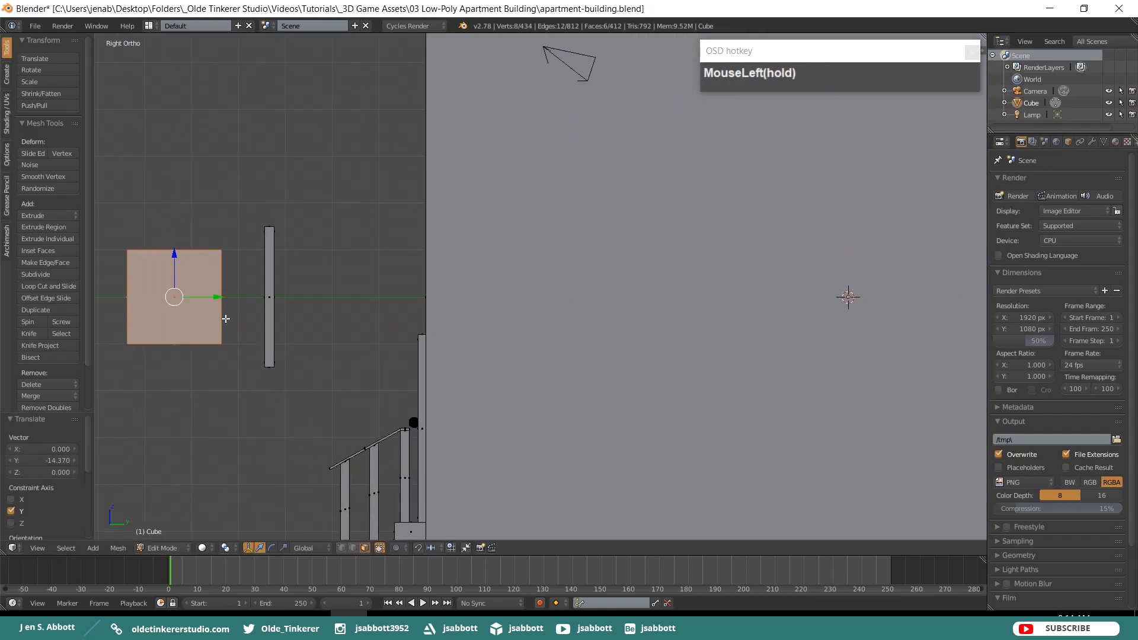
Scale the new cube in front of the window by 1.3 along X.
middle_click_drag(223, 342, 409, 334, "shift")
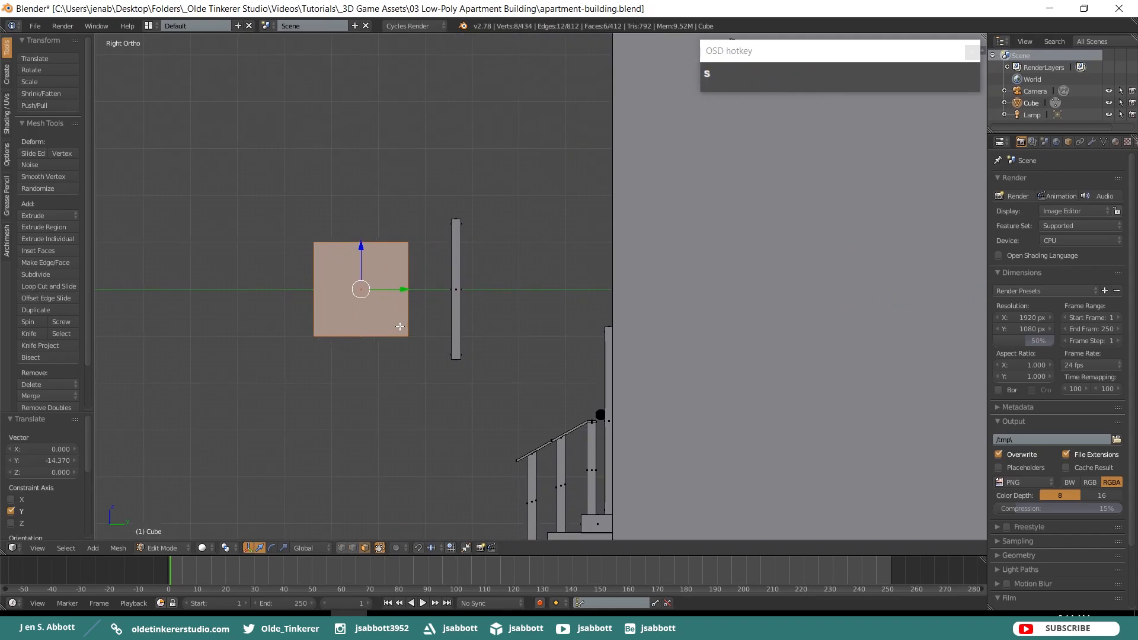
key("s")
key("x")
key("KP_1")
key("KP_Decimal")
key("KP_3")
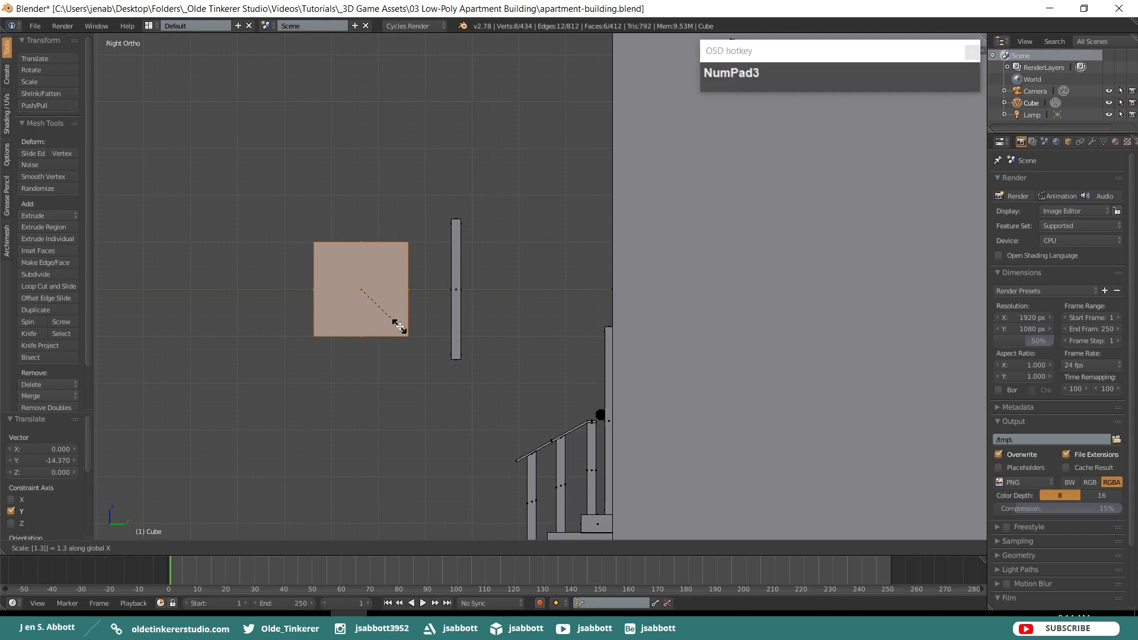
left_click(400, 326)
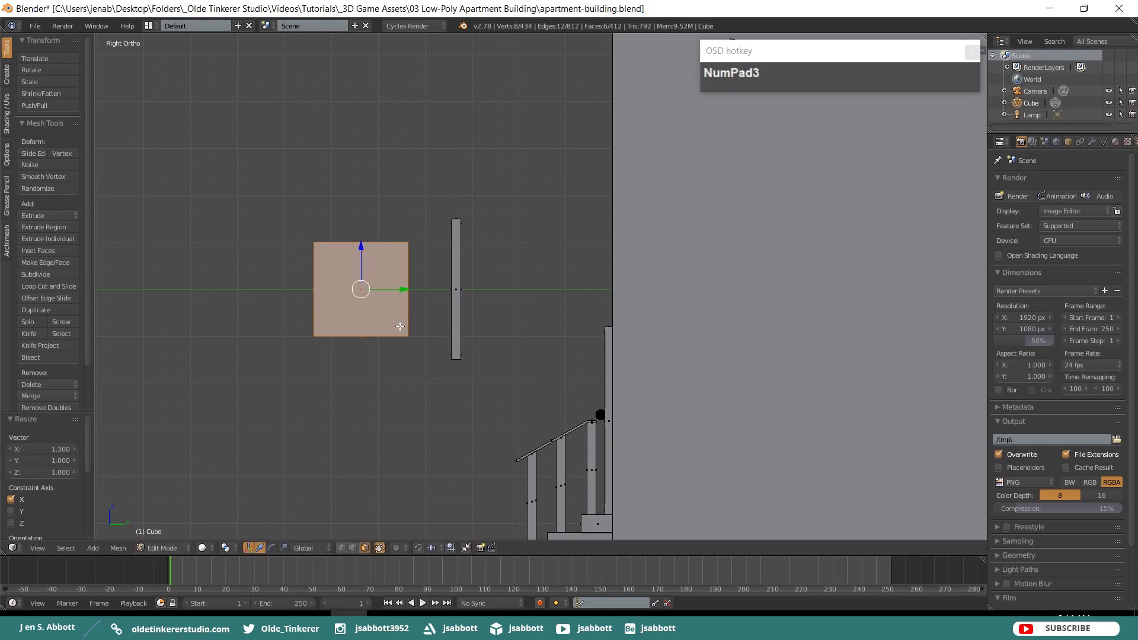
Scale the cube by 0.1 along Y and by 0.1 along Z to form a thin window sill.
key("s")
key("y")
key("KP_Decimal")
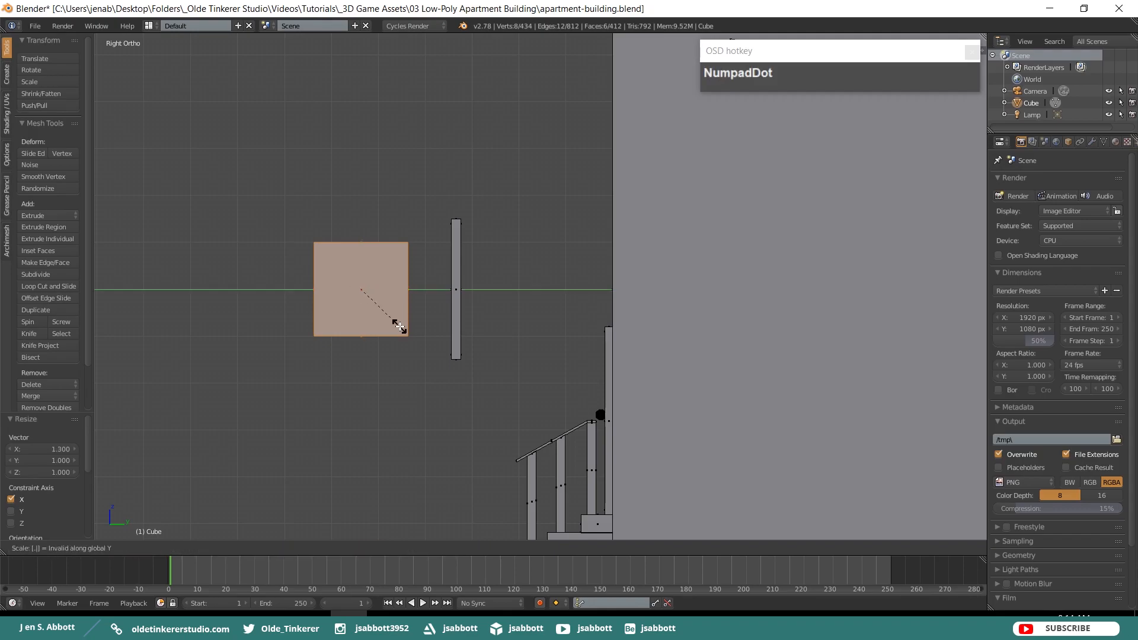
key("KP_1")
left_click(400, 326)
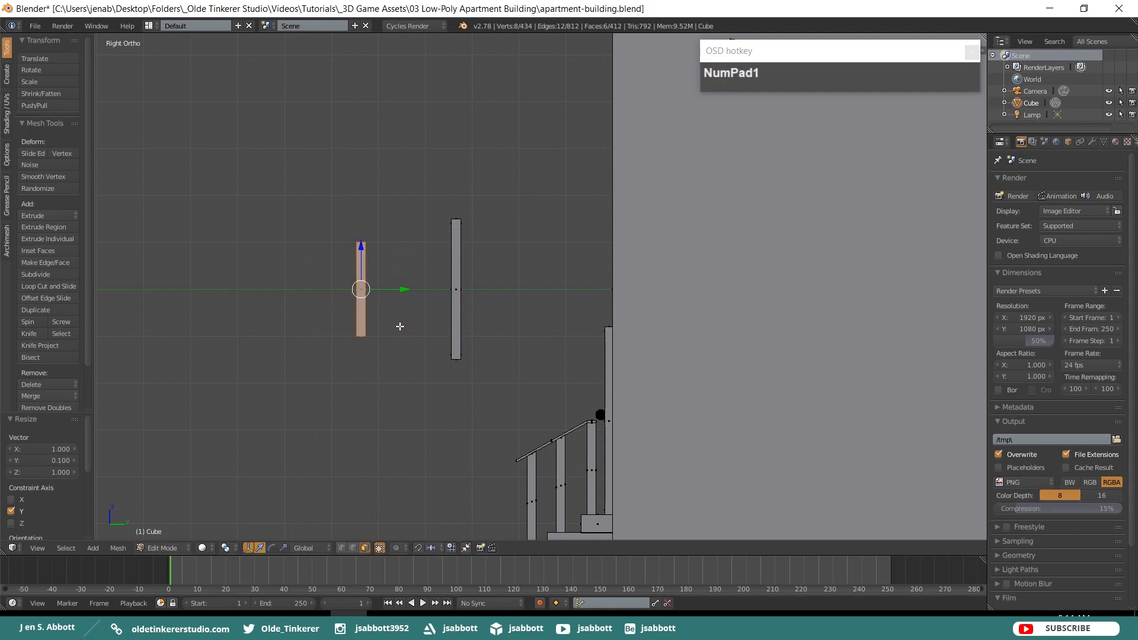
key("s")
key("z")
key("KP_Decimal")
key("KP_1")
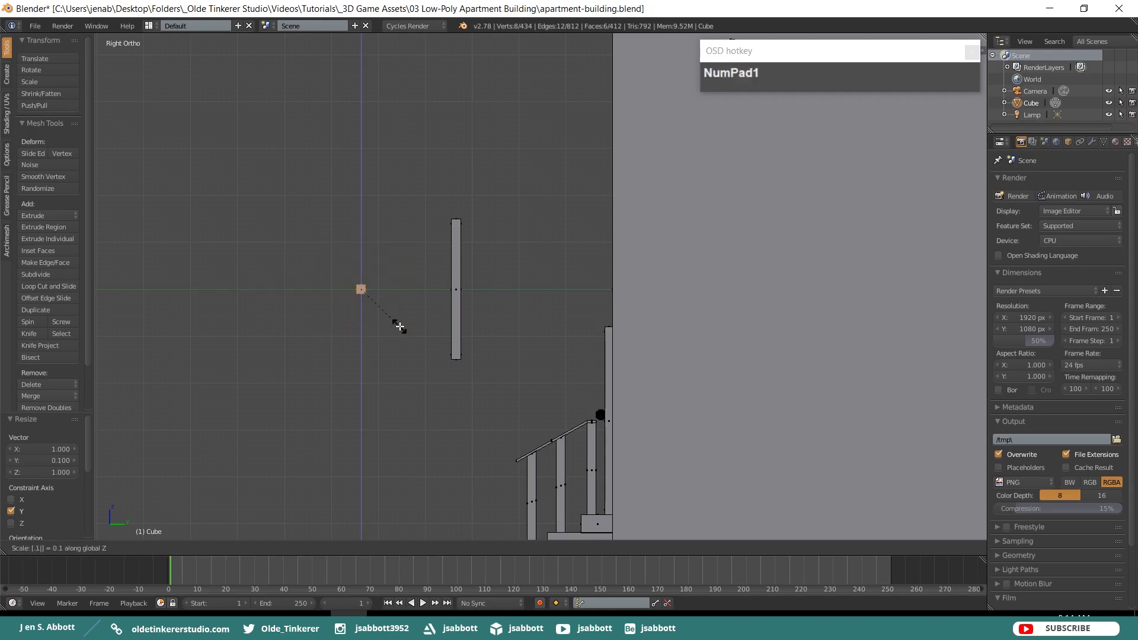
left_click(400, 326)
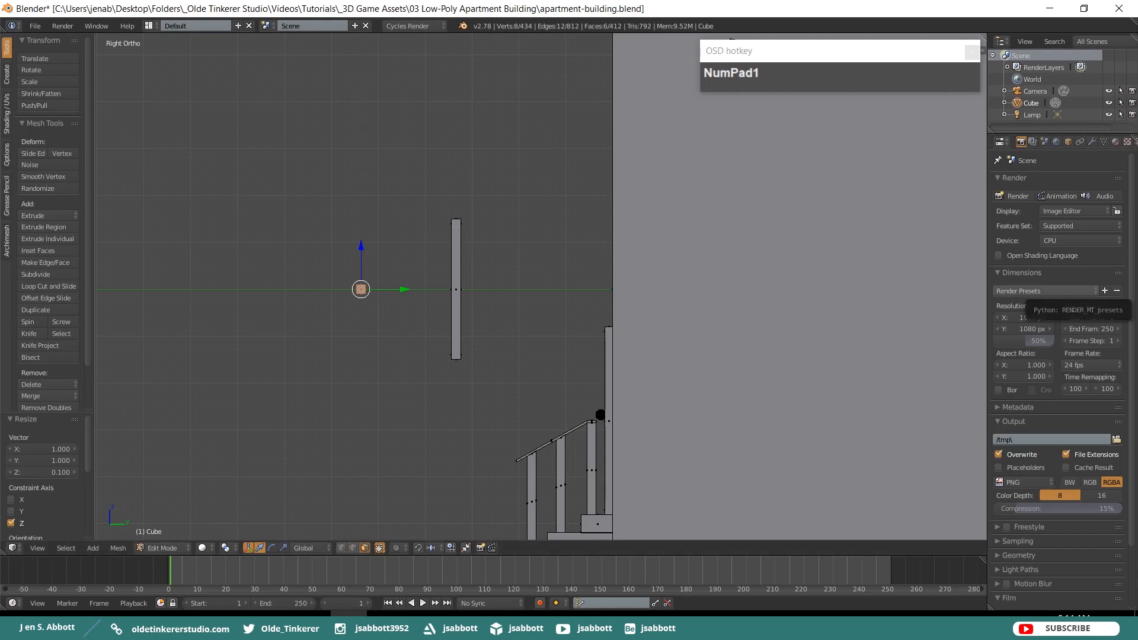
left_click(1137, 292)
scroll(1137, 291, "down", 2)
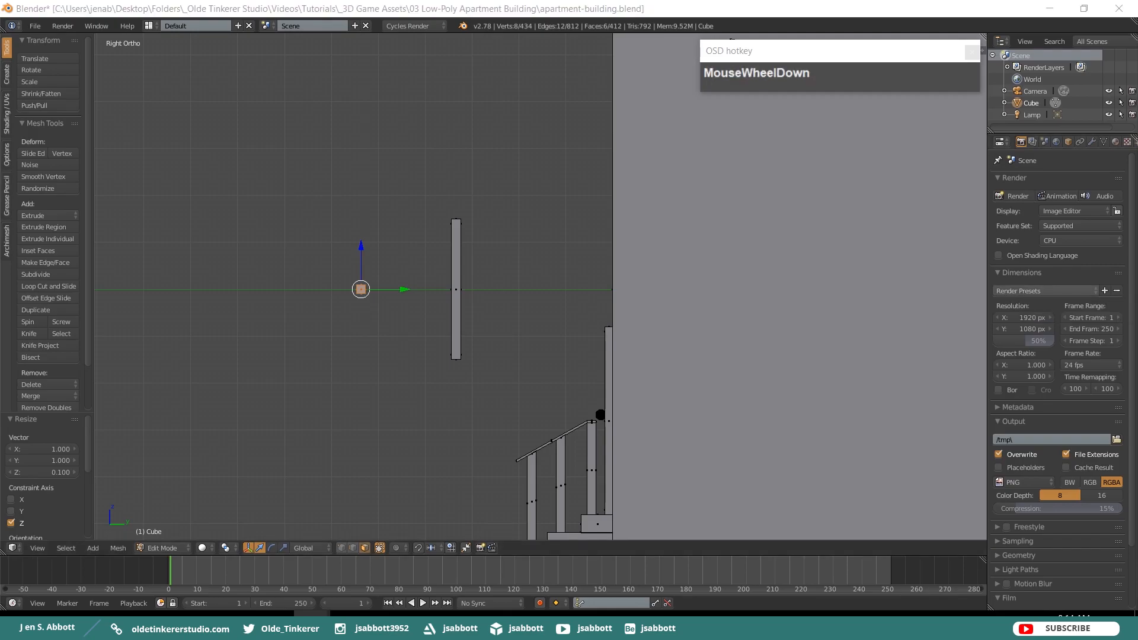
left_click(812, 10)
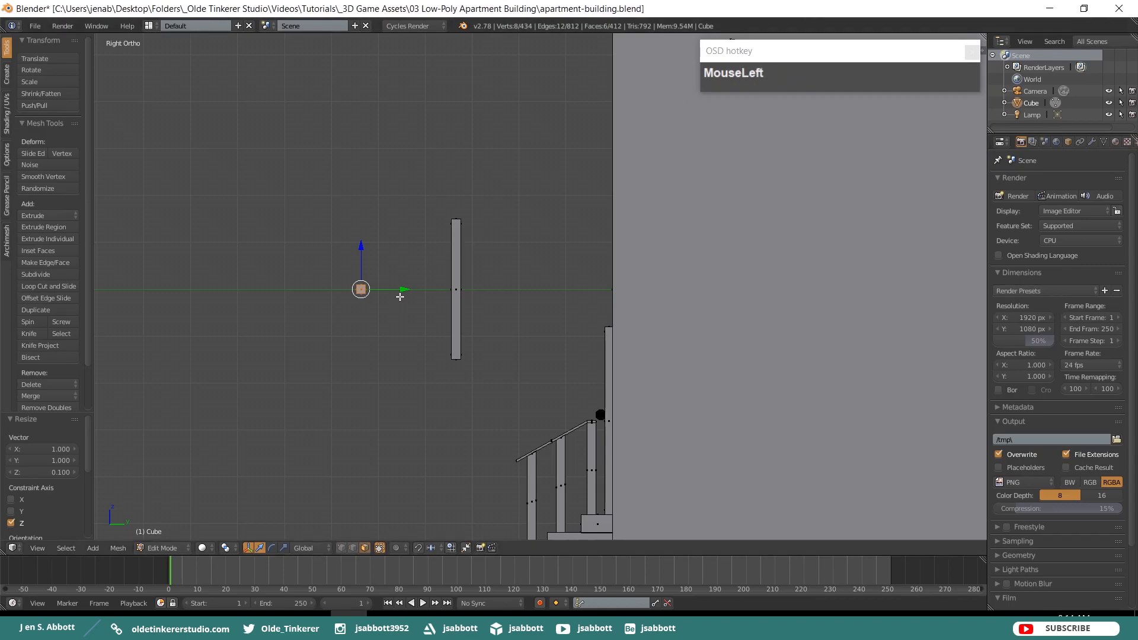
Move the sill about 1.858 along Y and -1.39 along Z to the lower front edge of the window frame.
left_click_drag(403, 289, 488, 287)
scroll(498, 318, "up", 3)
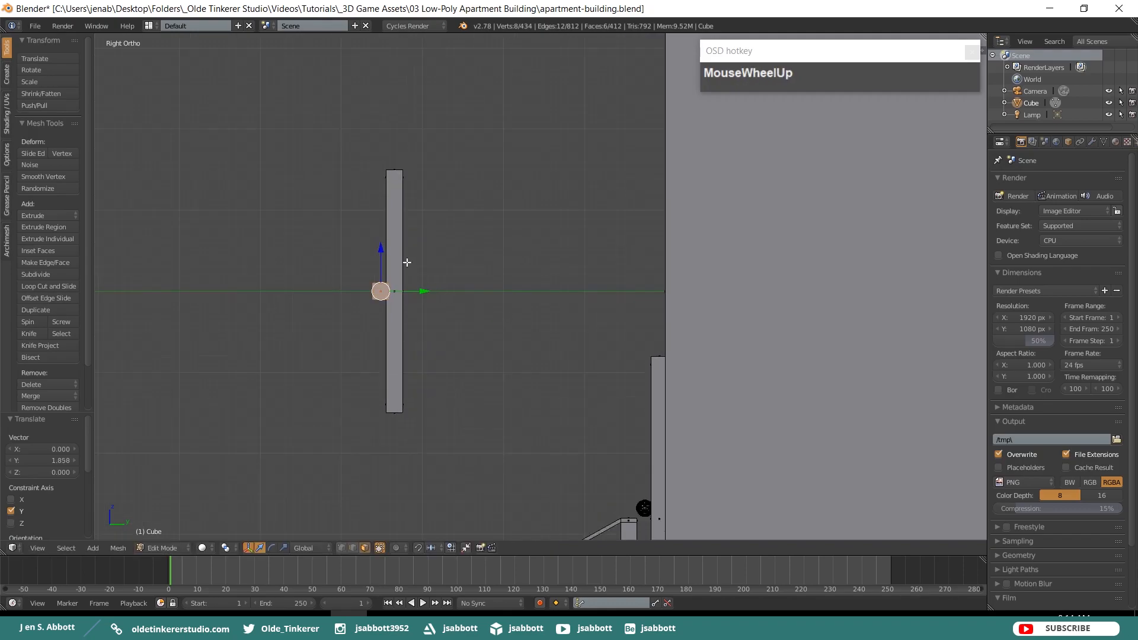
left_click_drag(379, 250, 386, 360)
middle_click_drag(409, 377, 262, 168)
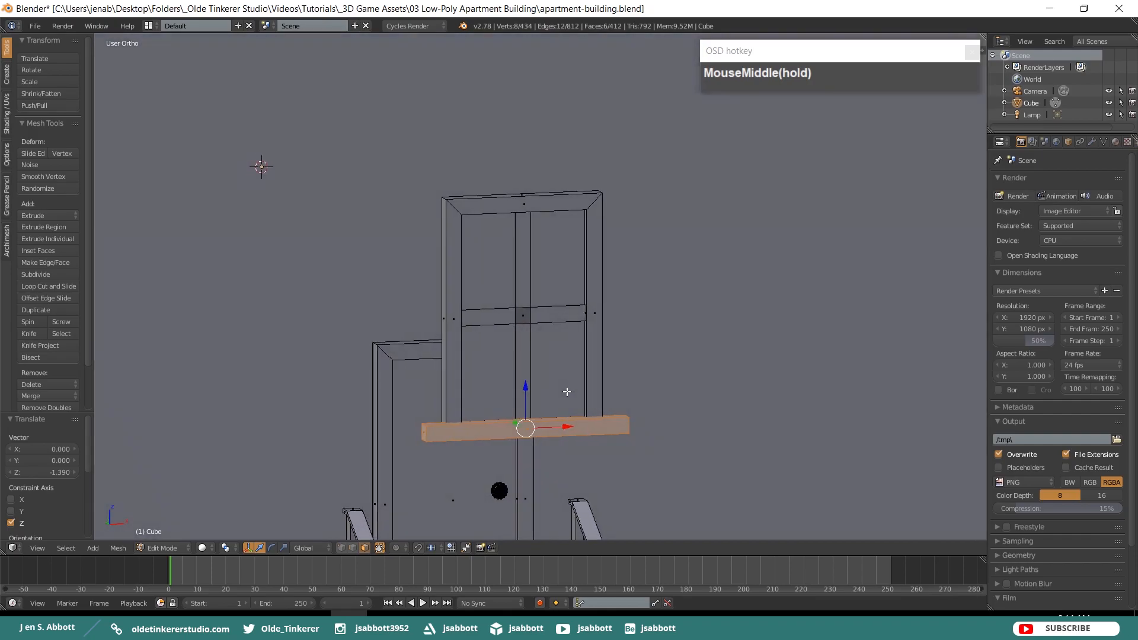
Select the window frame and crossbars with the sill, move them along Y against the building's front wall and lower them about 1.631 in Z.
key("KP_1")
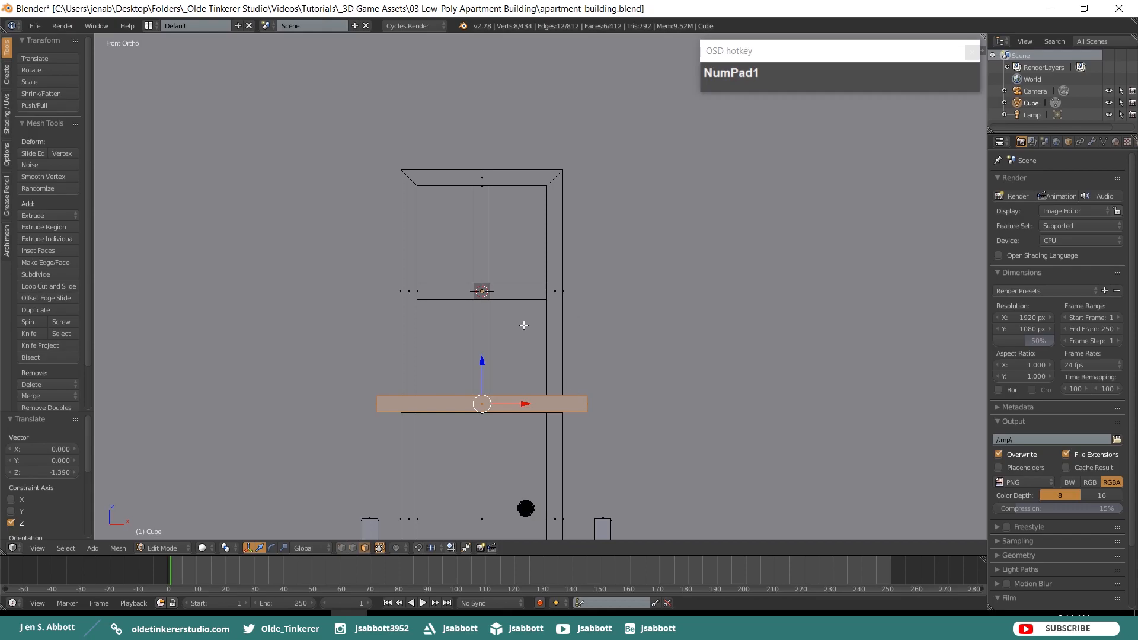
right_click(527, 293, "shift")
key("l")
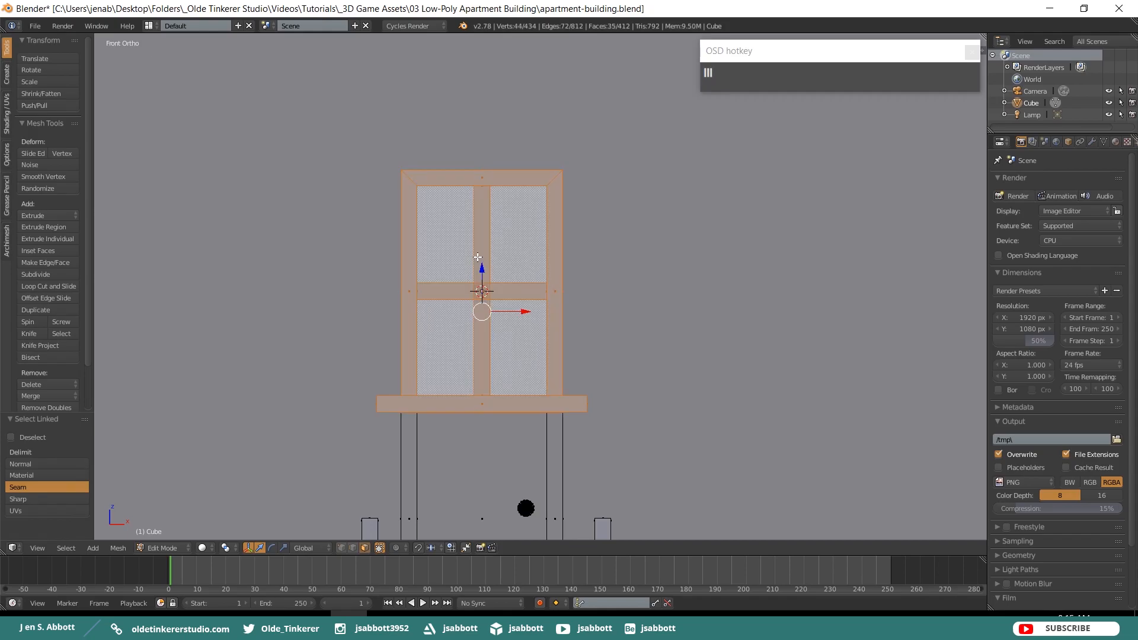
key("KP_3")
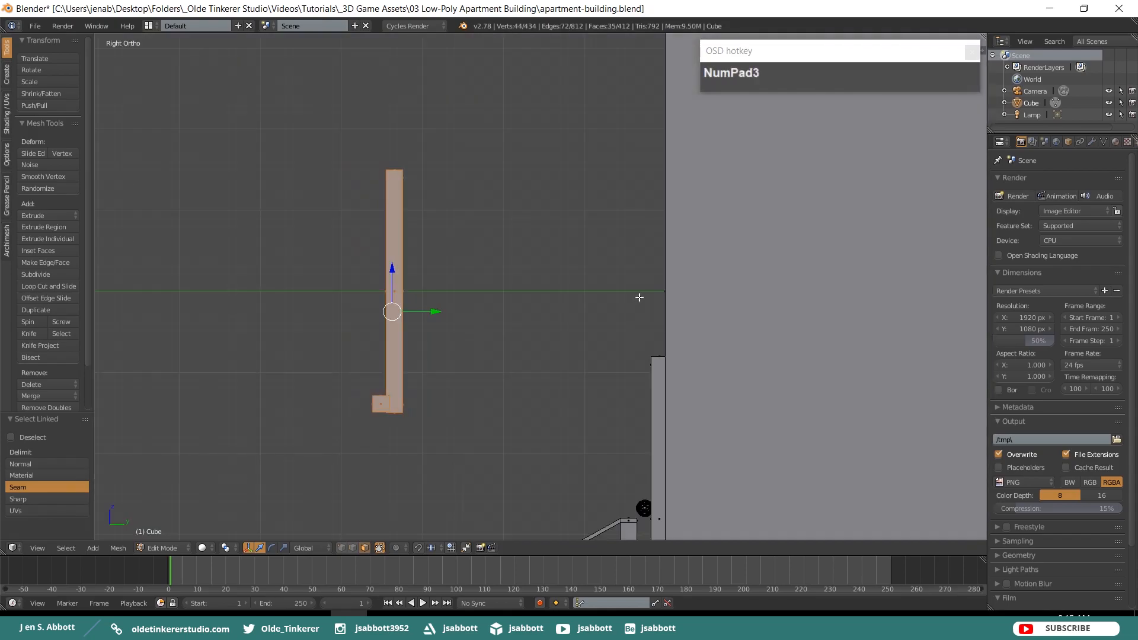
left_click_drag(436, 313, 664, 409)
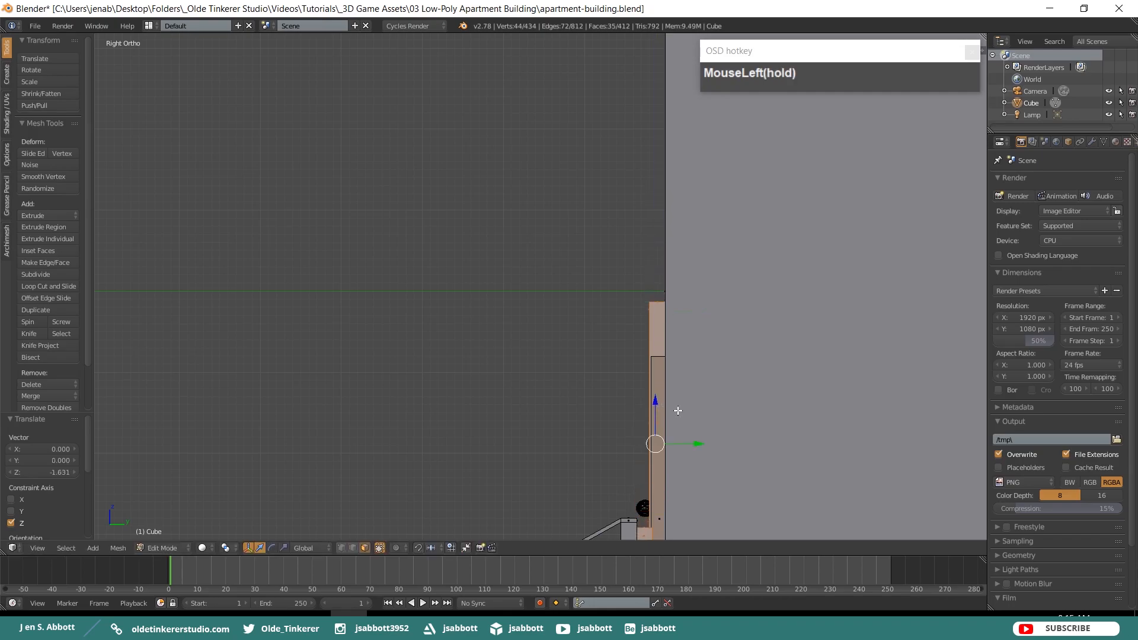
middle_click_drag(754, 407, 708, 271, "shift")
left_click_drag(639, 282, 638, 280)
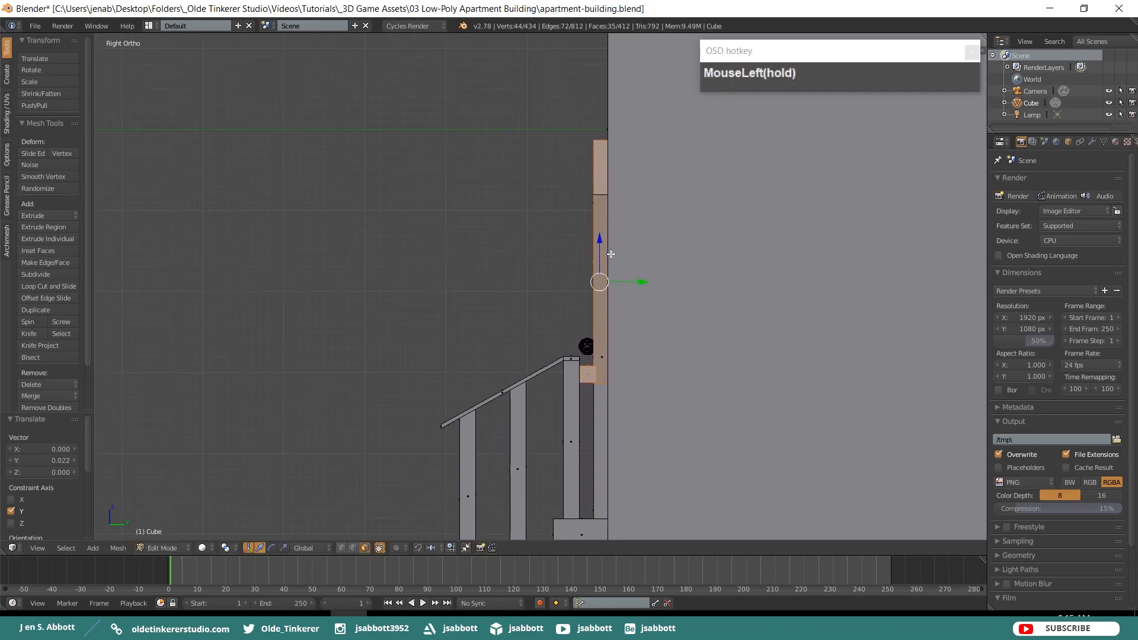
Lower the window about 0.673 to align its top with the door frame, and move it about 4.815 along X beside the door.
left_click_drag(601, 245, 601, 300)
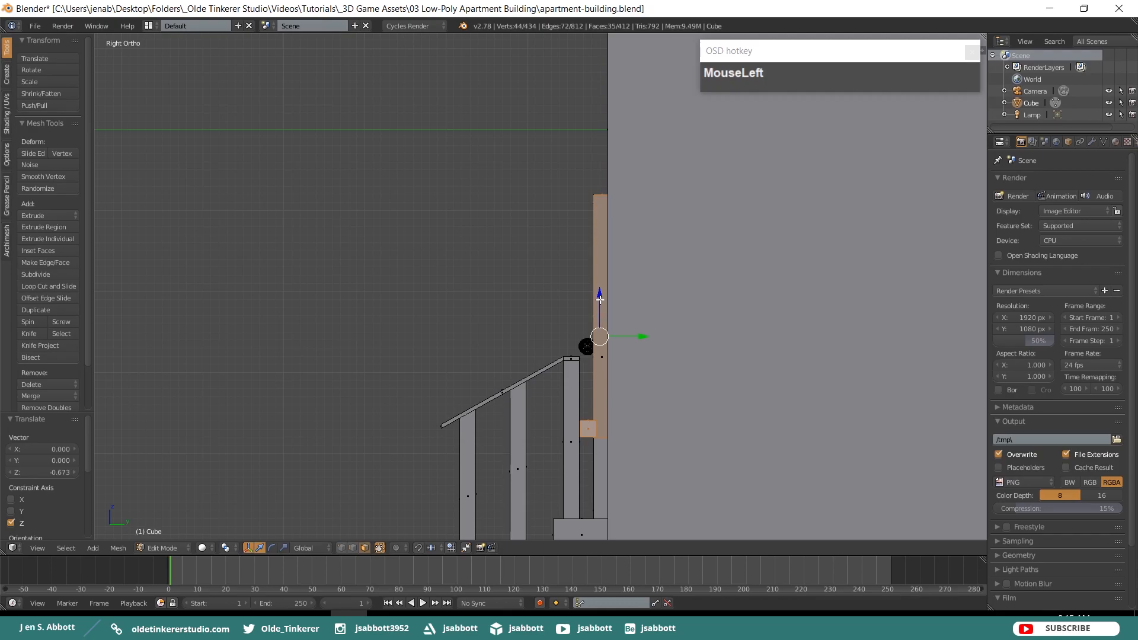
key("KP_1")
scroll(637, 303, "down", 3)
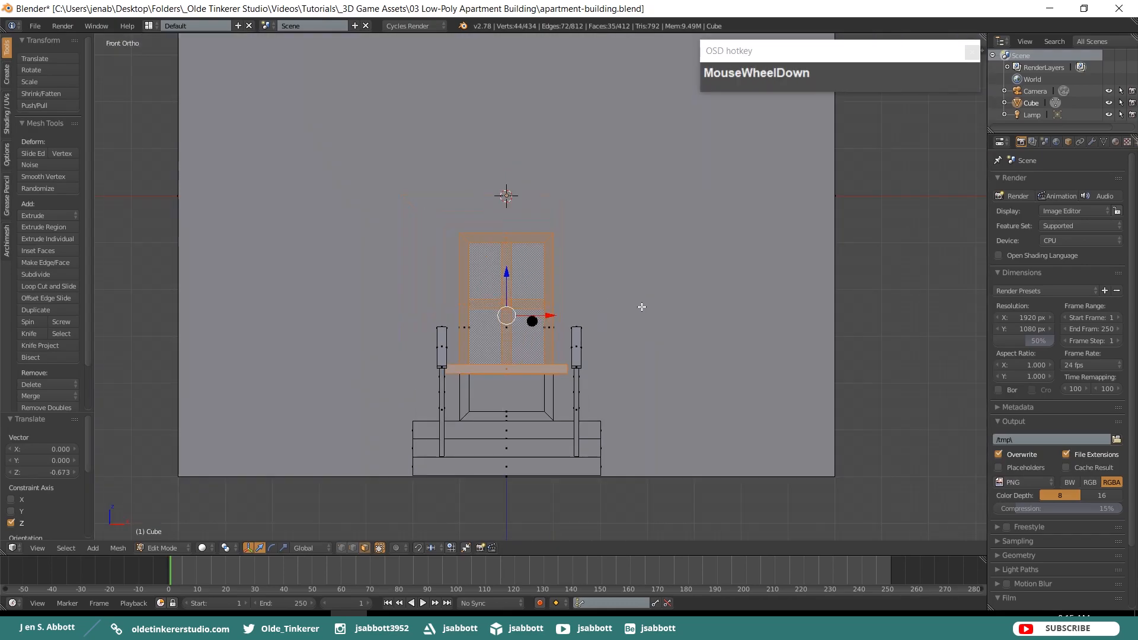
left_click_drag(547, 319, 776, 320)
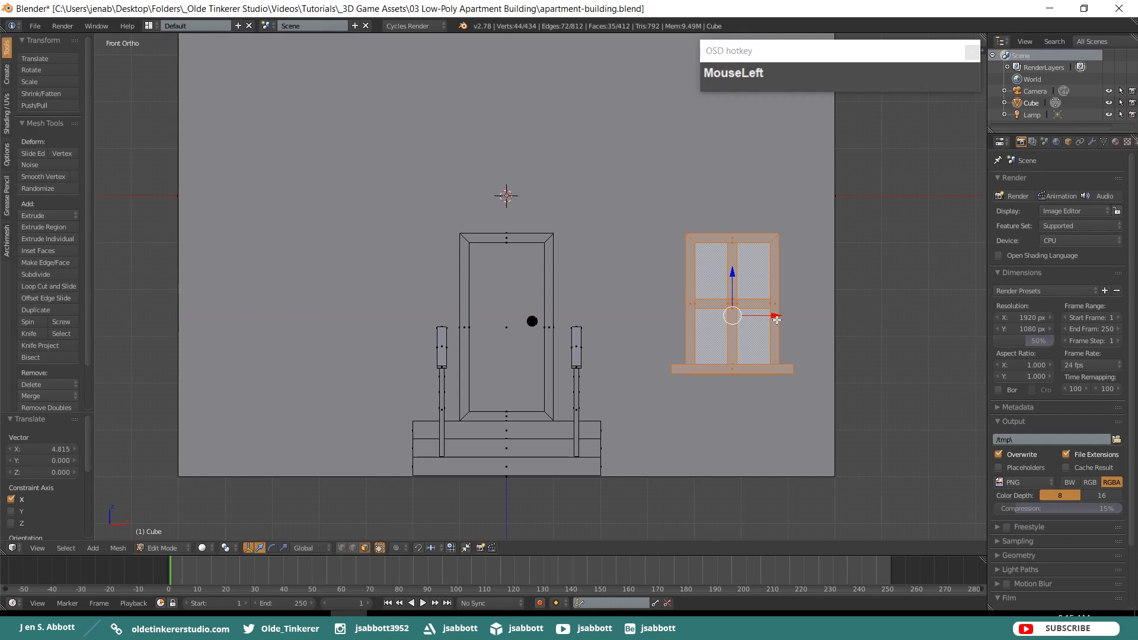
Duplicate the whole window and move the copy about -9.58 along X to the other side of the door.
key("shift+d")
right_click(776, 320)
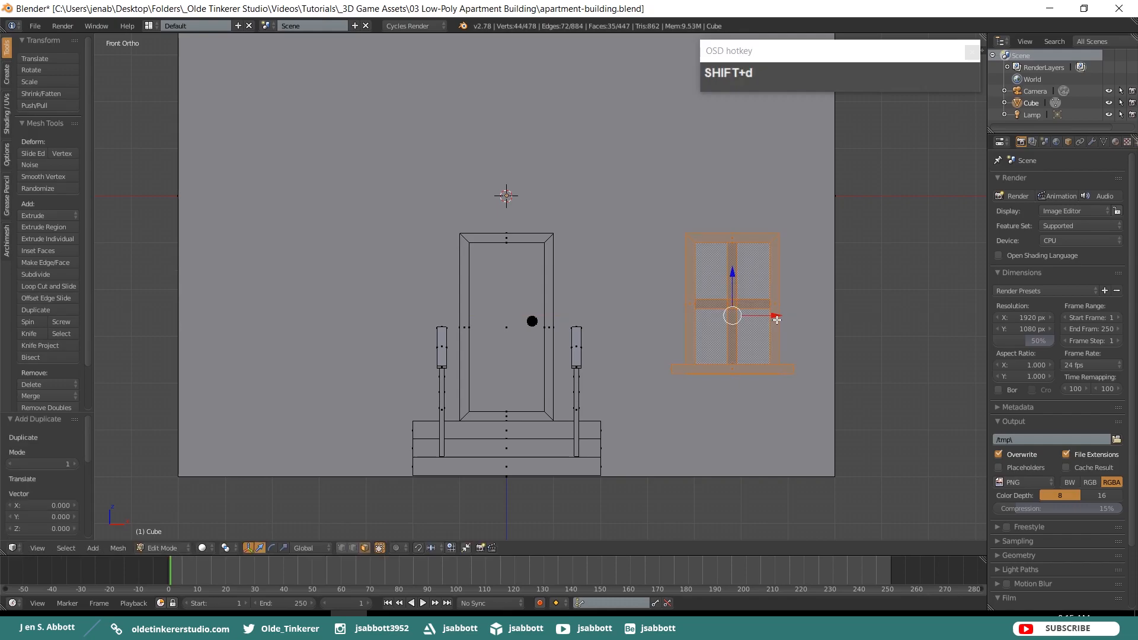
left_click_drag(777, 320, 328, 328)
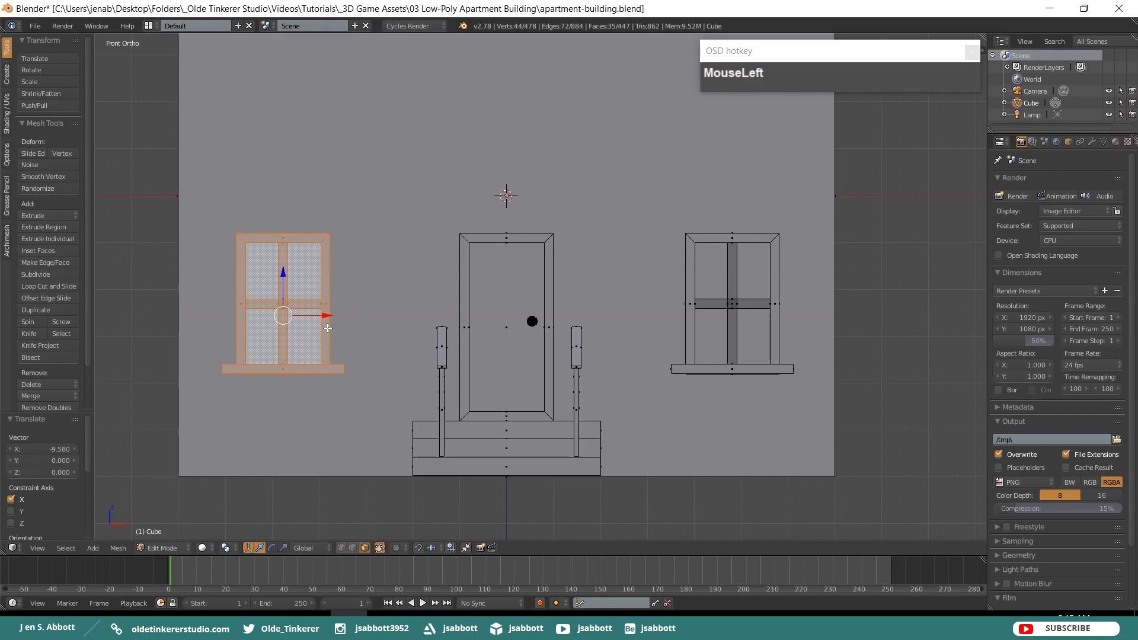
Select only the two window sills, lower them slightly along Z beneath their frames, and deselect everything.
key("a")
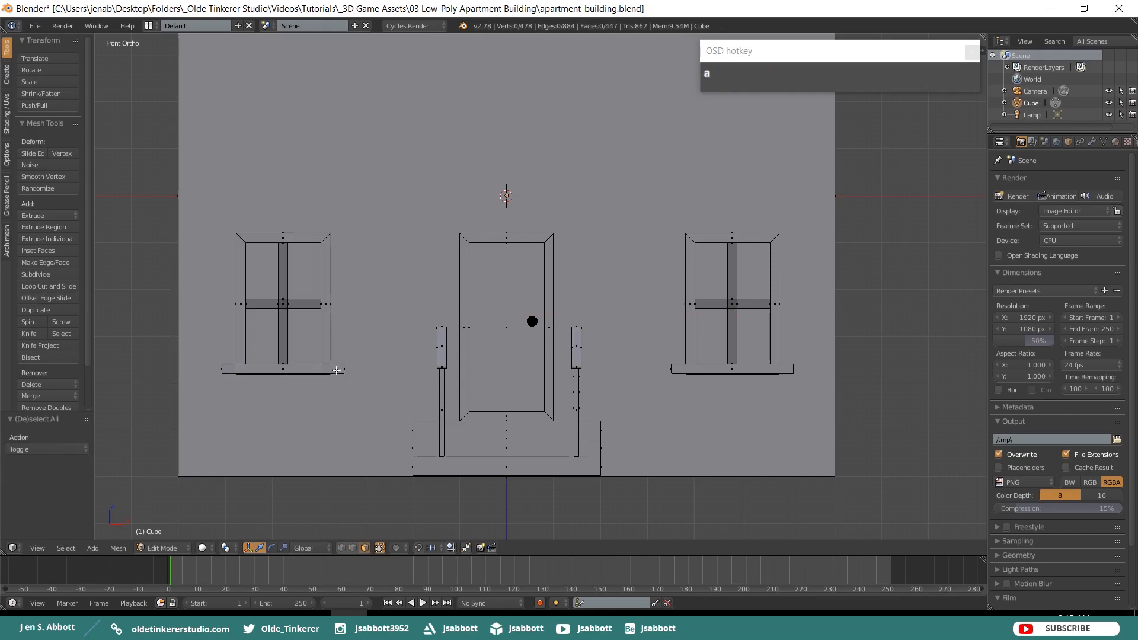
key("l")
key("l")
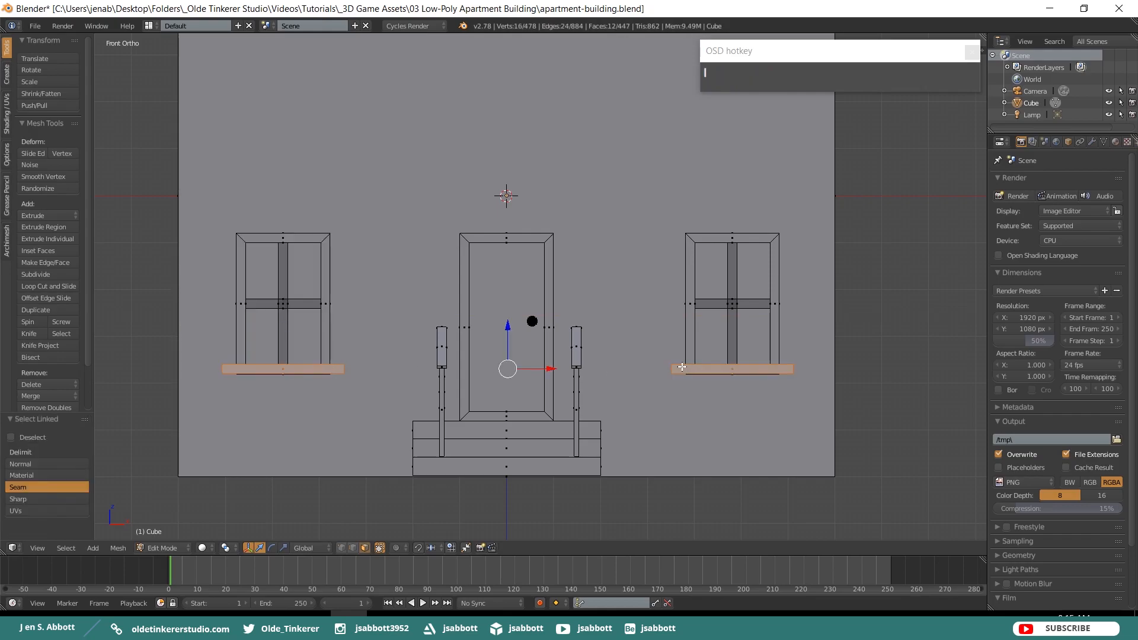
left_click_drag(508, 327, 507, 331)
key("a")
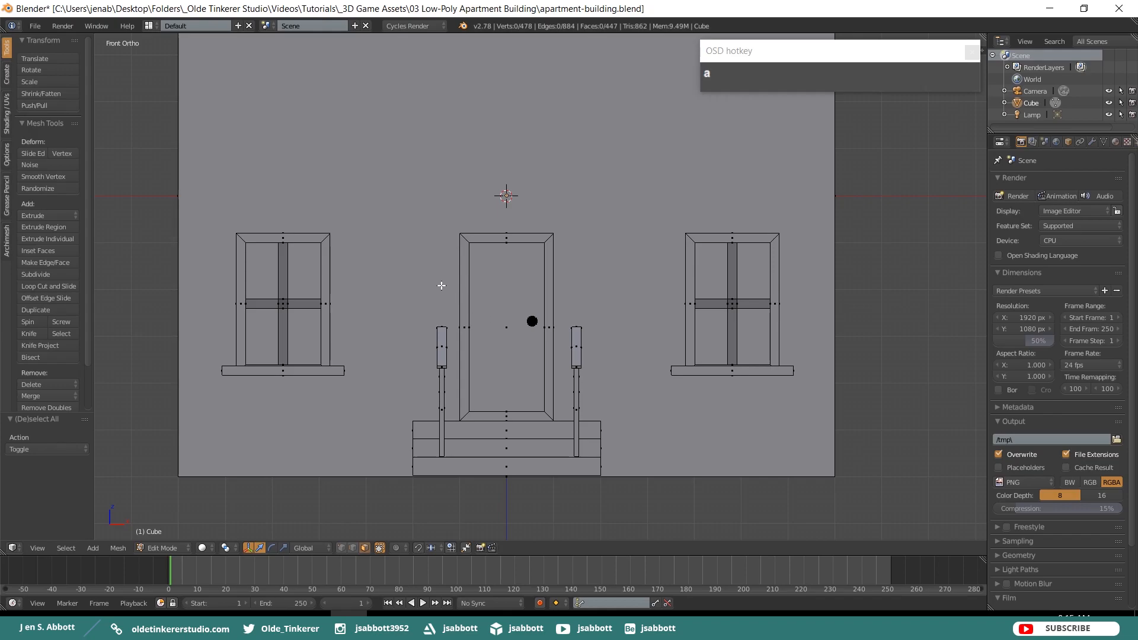
Select both complete windows with their sills, duplicate them and raise the copies about 4.877 along Z to form the upper floor.
key("l")
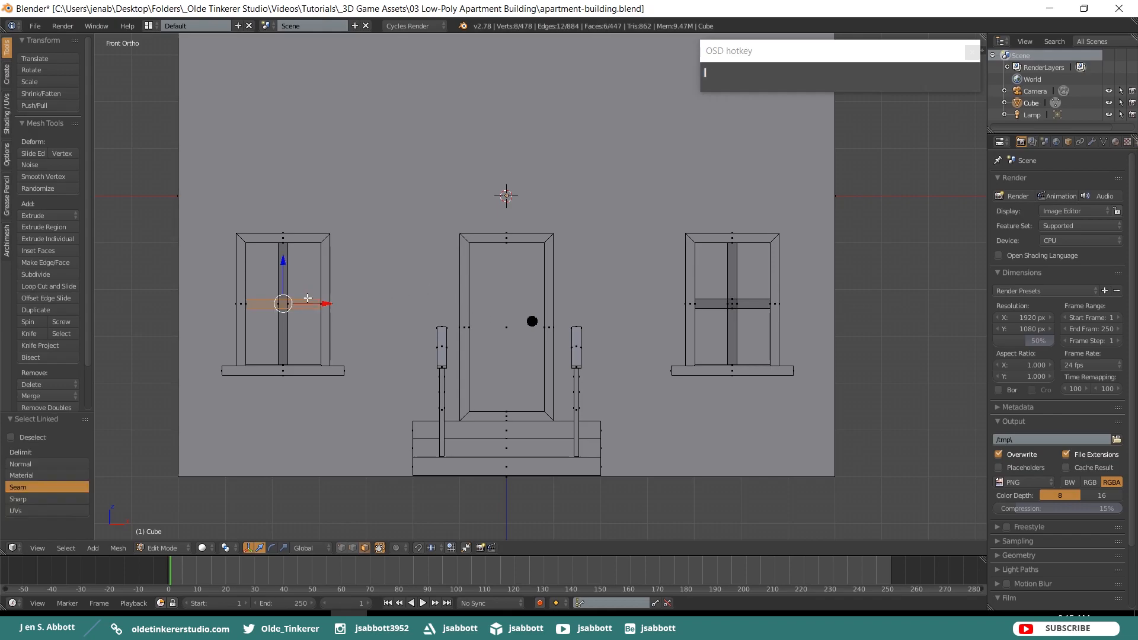
key("l")
key("l")
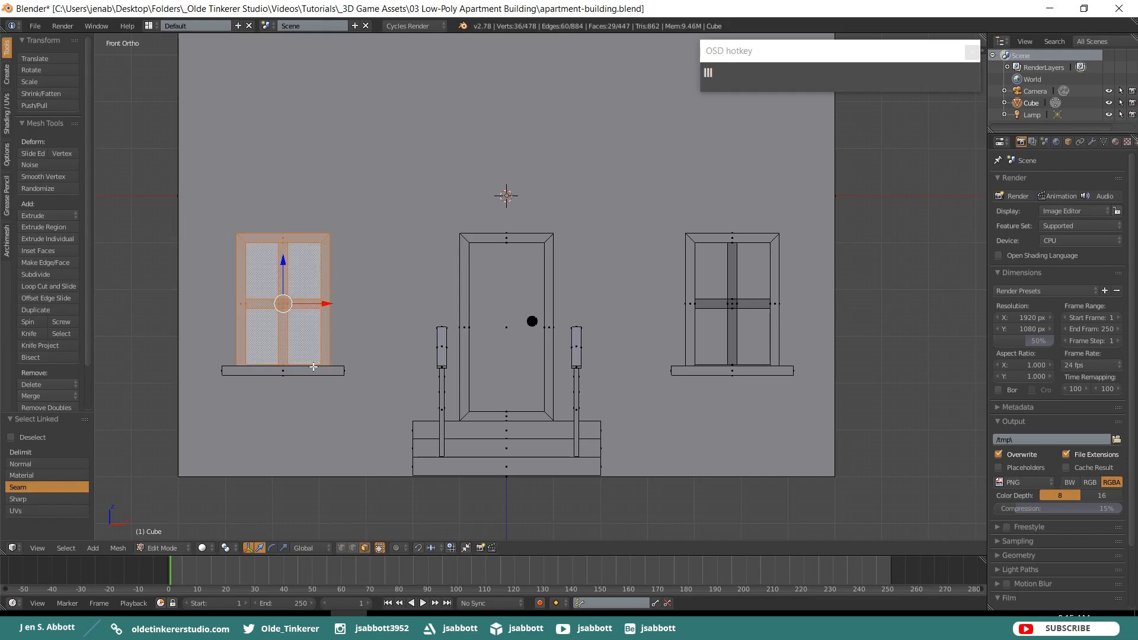
key("l")
key("l")
key("l")
key("l")
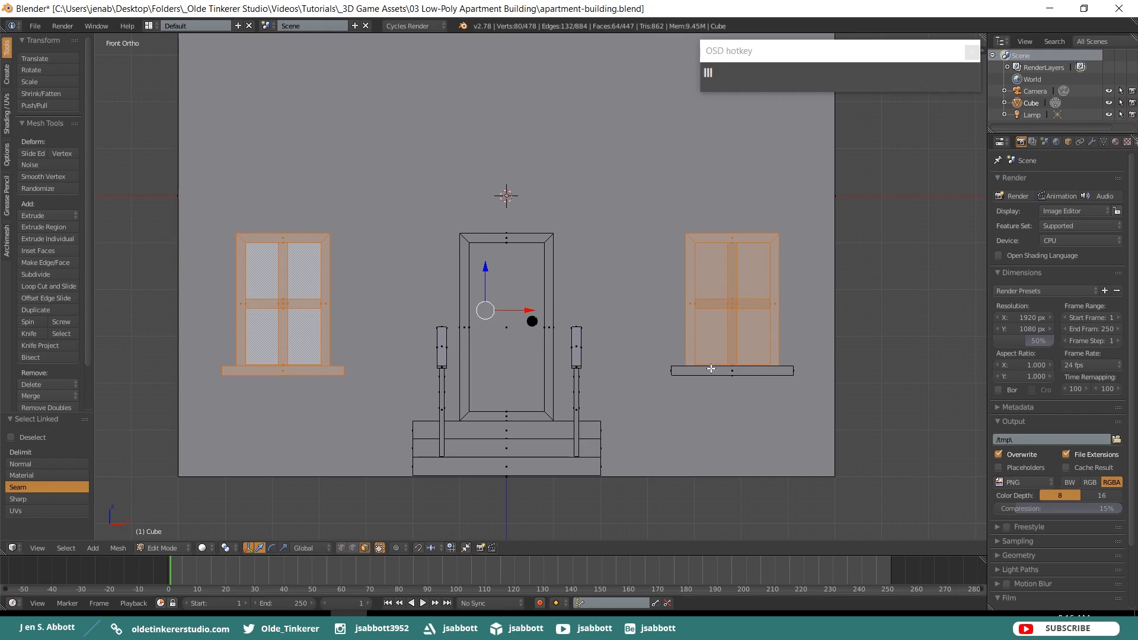
key("l")
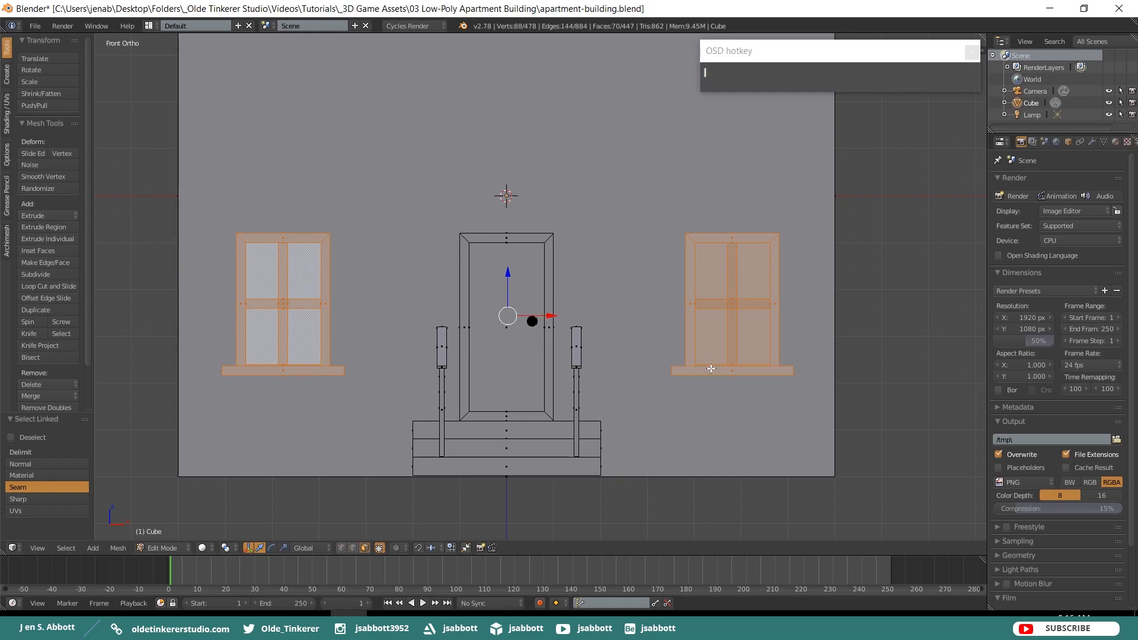
key("shift+d")
right_click(712, 369)
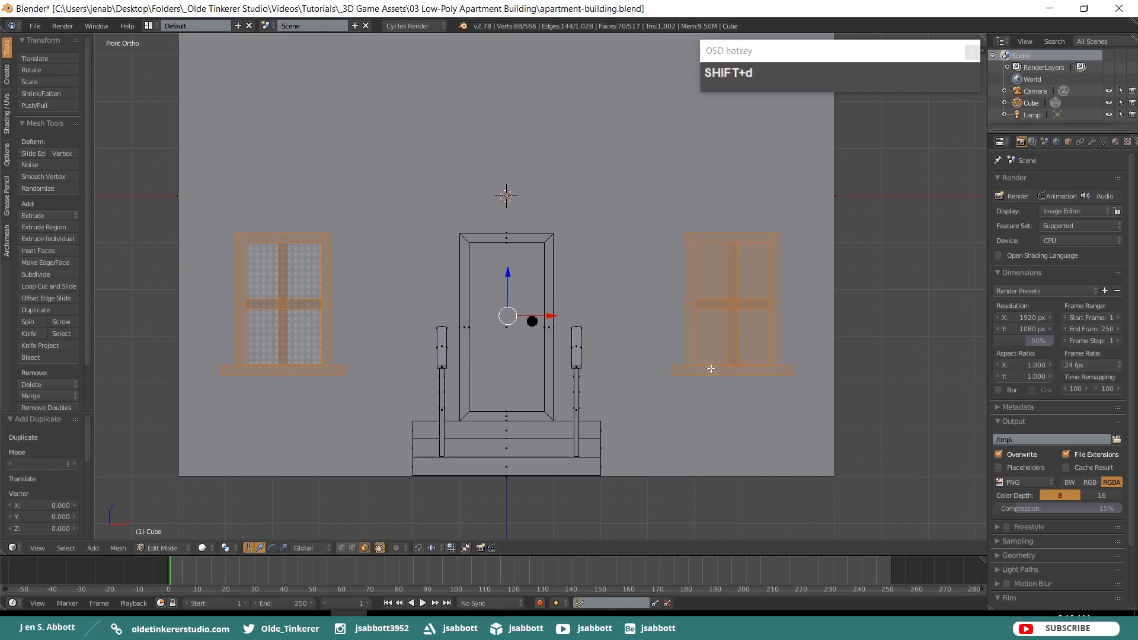
middle_click_drag(578, 238, 592, 363, "shift")
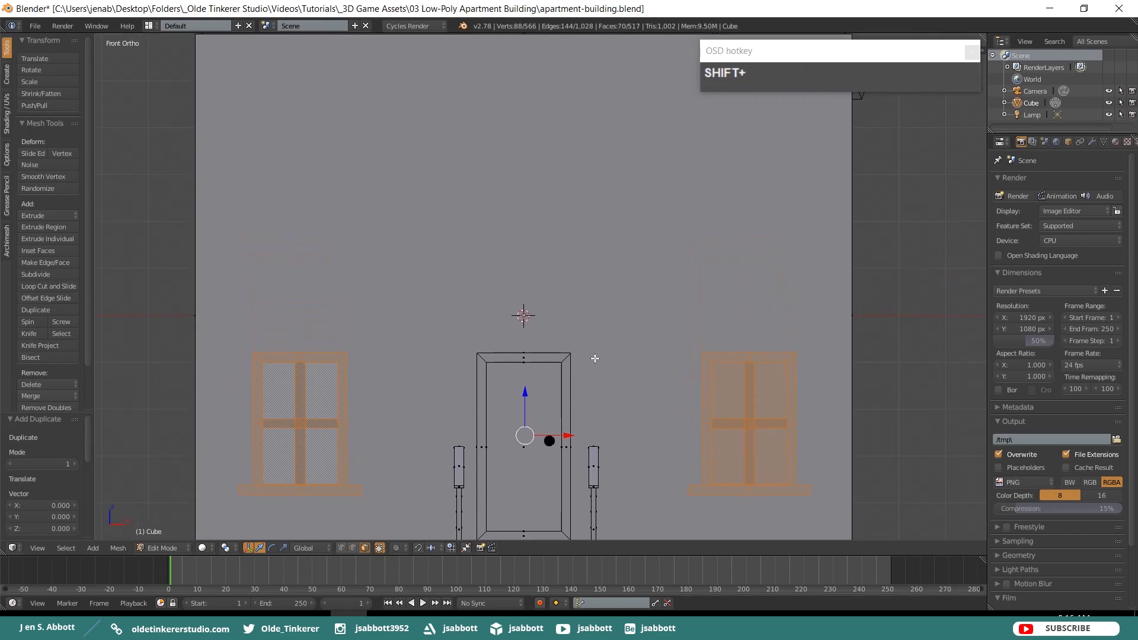
scroll(595, 360, "down", 2)
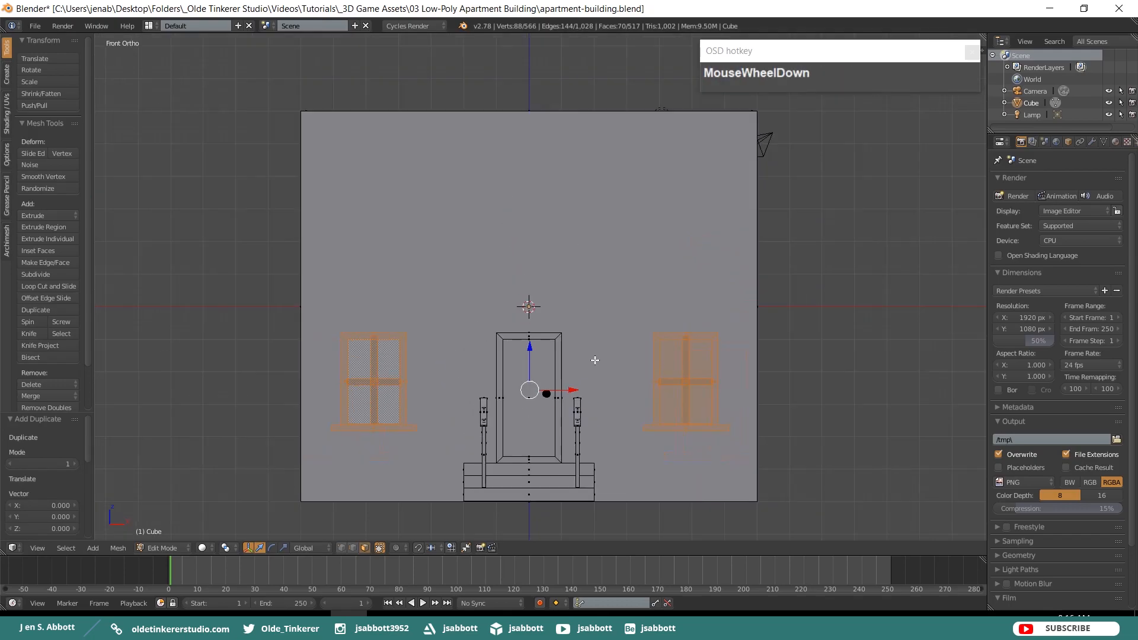
left_click(528, 349)
left_click_drag(529, 328, 548, 190)
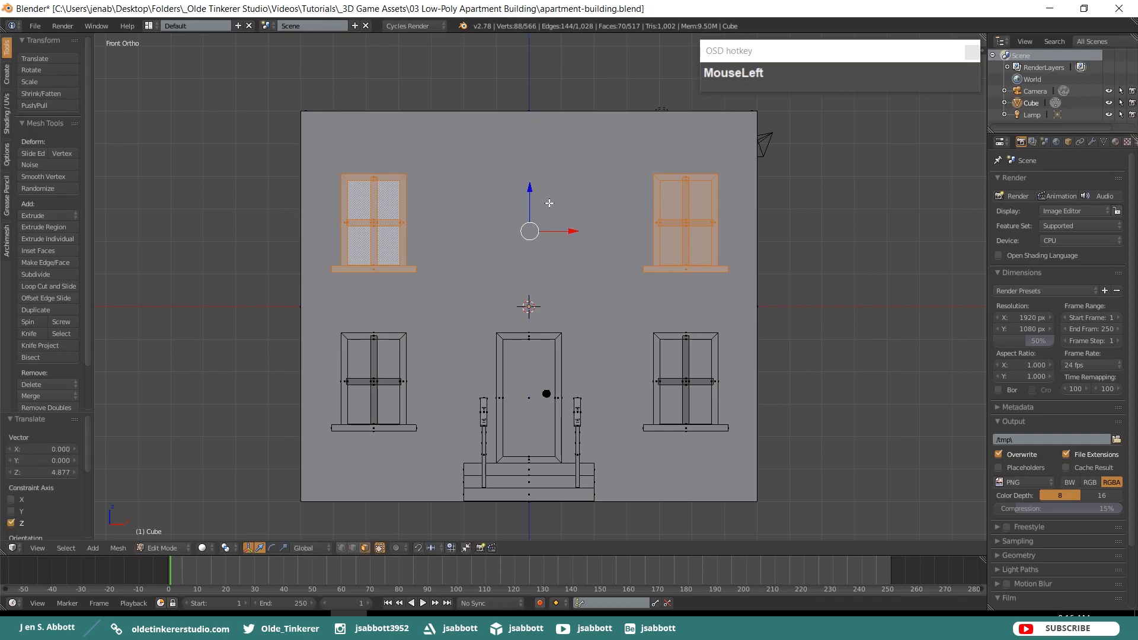
Duplicate only the upper-right window with its sill and move the copy about -4.805 along X, centred above the door.
key("a")
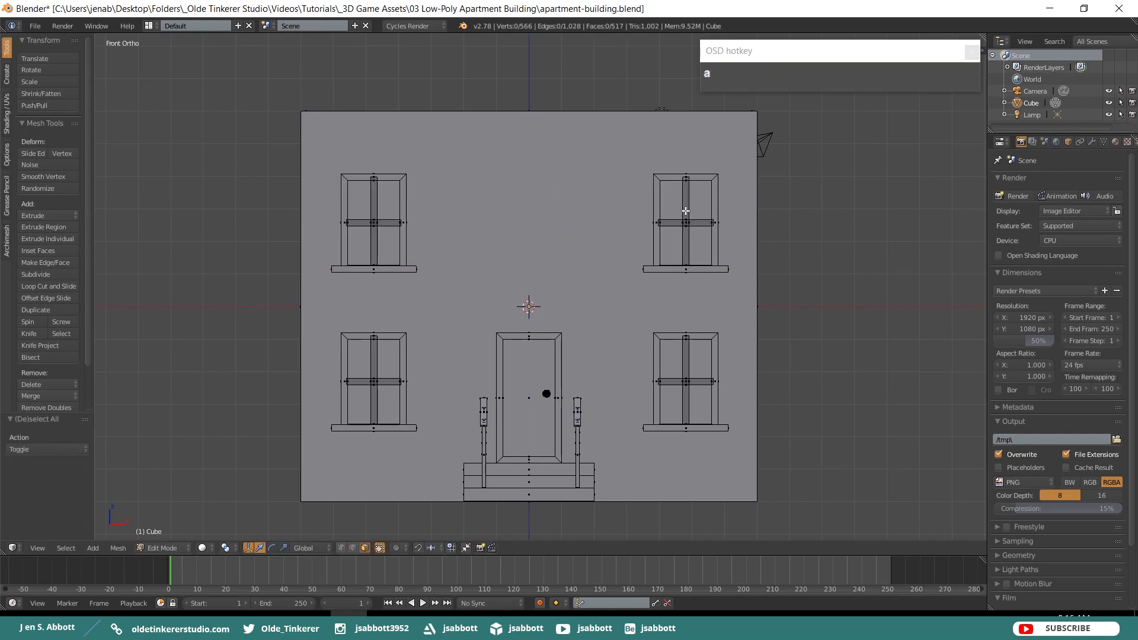
key("l")
key("l")
key("l")
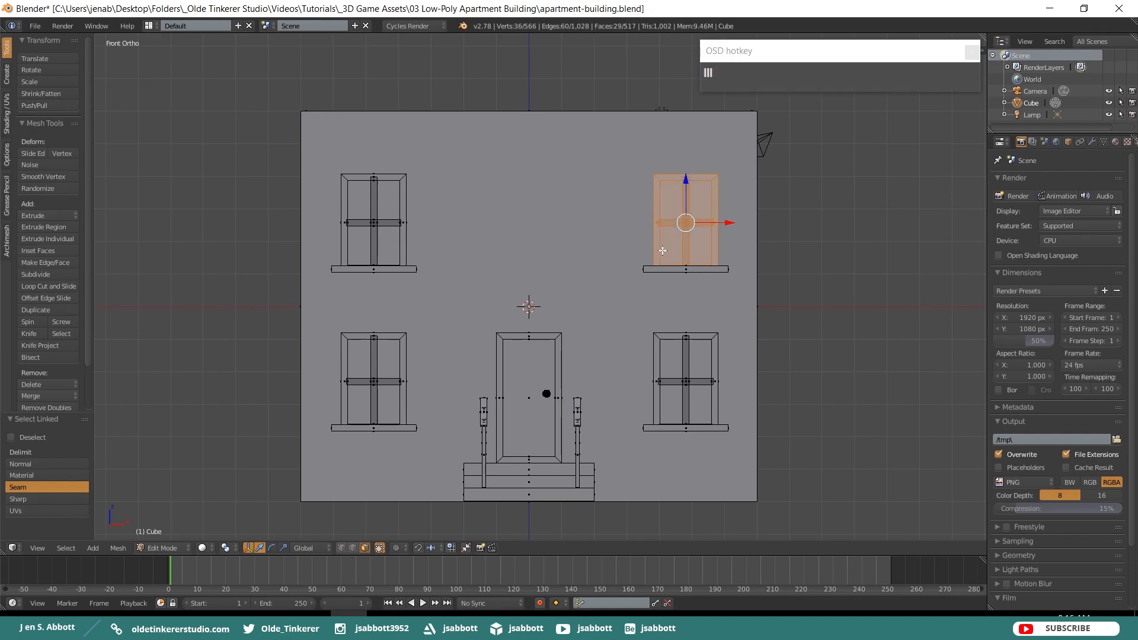
key("l")
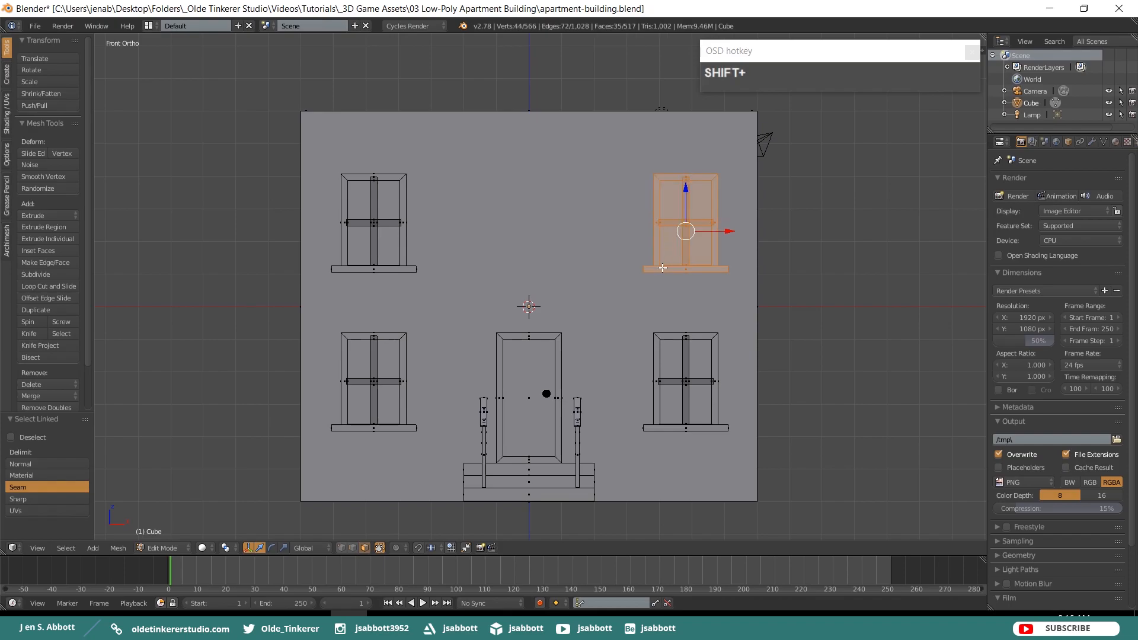
key("shift+d")
right_click(663, 268)
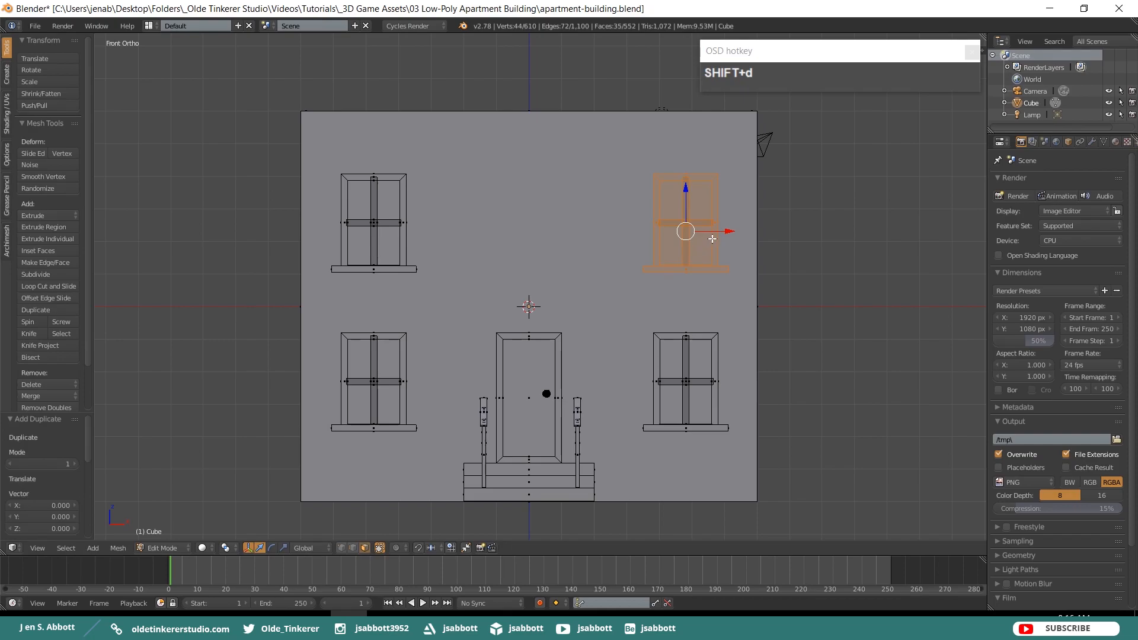
left_click_drag(727, 231, 571, 232)
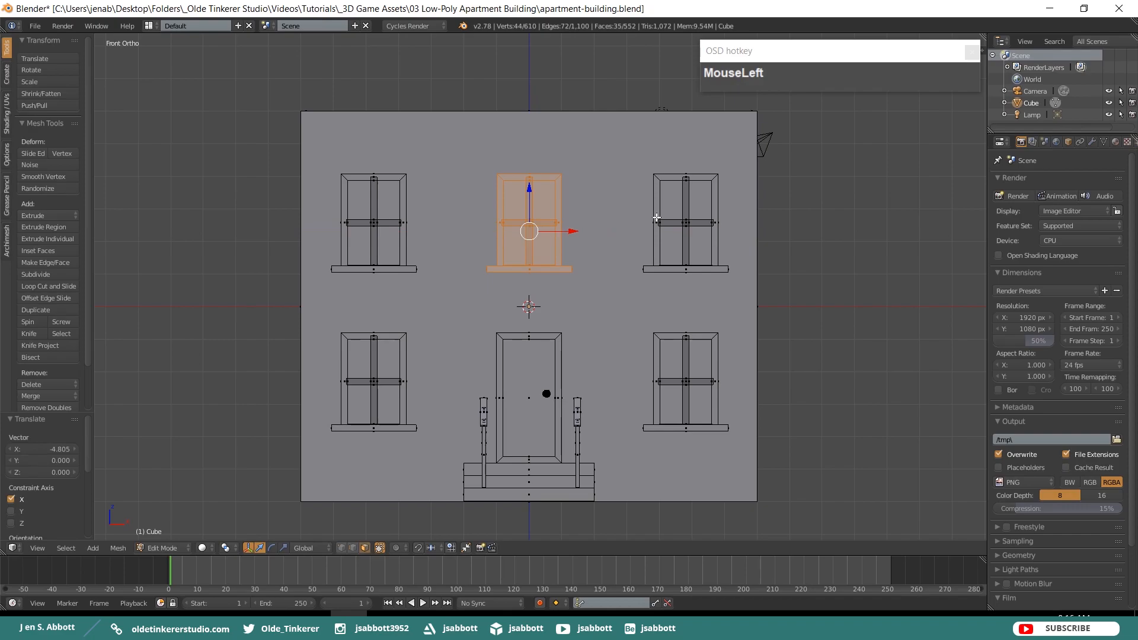
Add the upper-right window's frame, crossbars and sill to the selected middle window.
key("l")
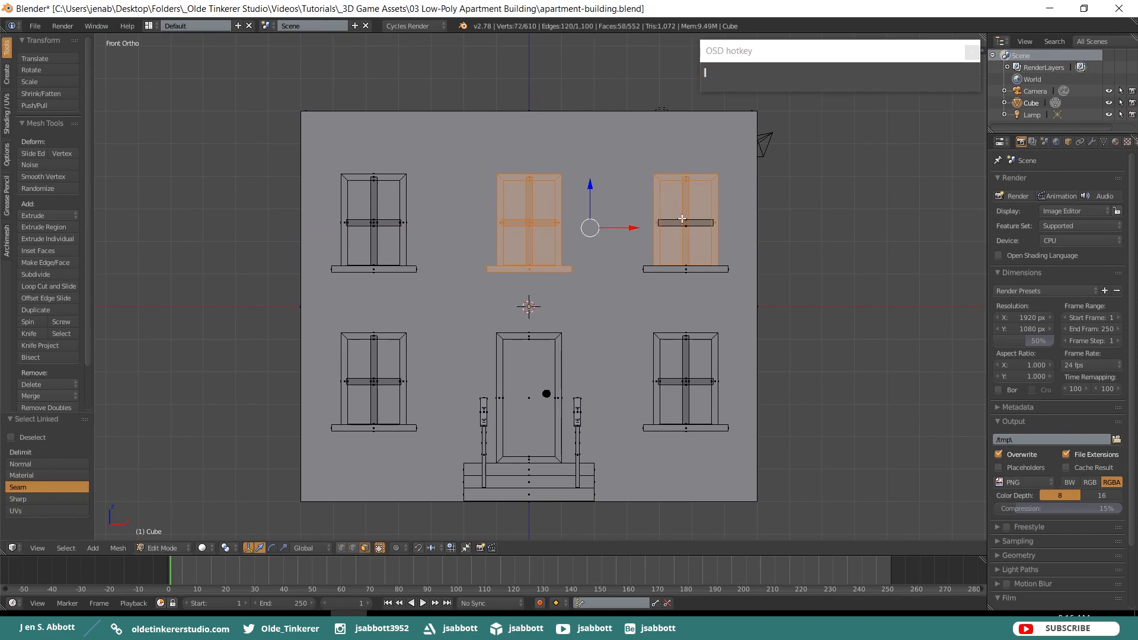
key("l")
key("l")
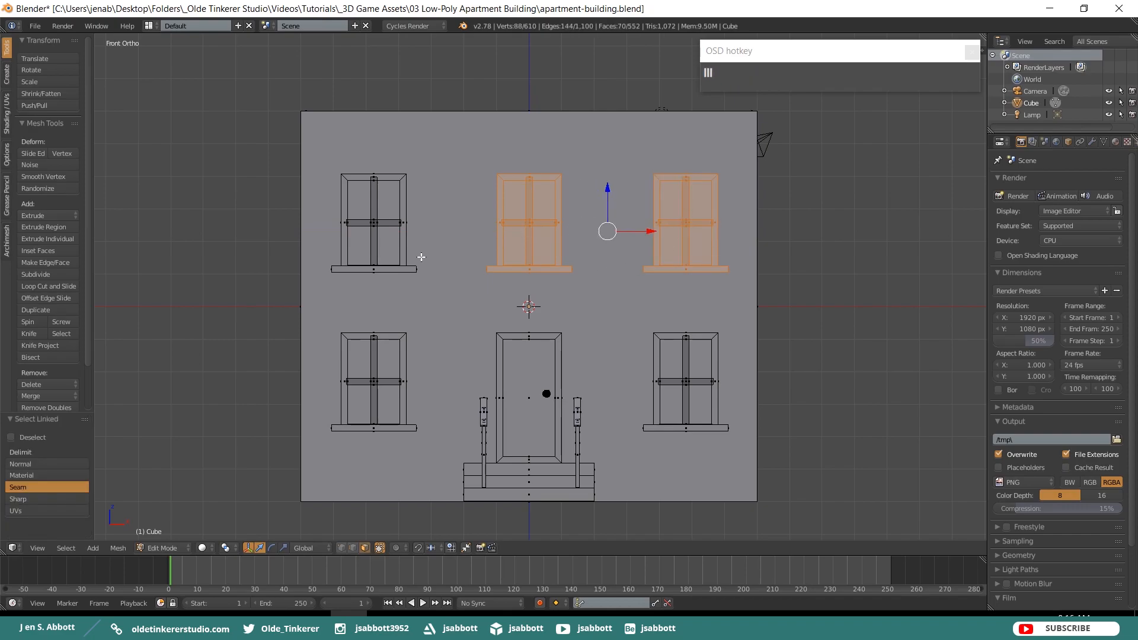
Add the remaining parts of the upper-left front window to the selection and duplicate all three upper windows in place.
key("l")
key("l")
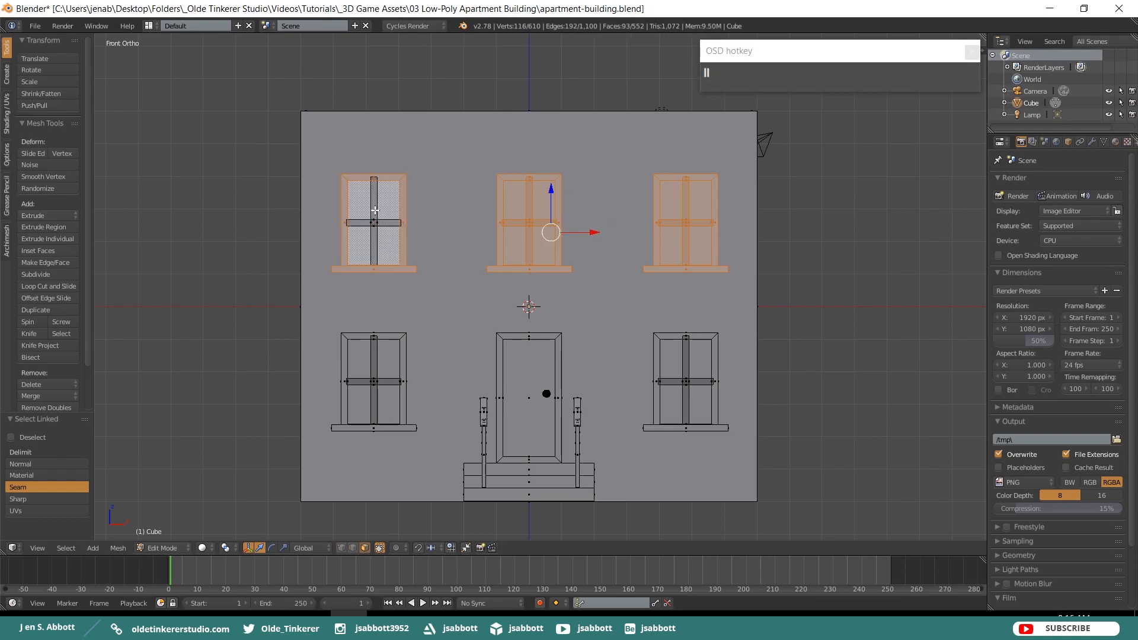
key("l")
key("l")
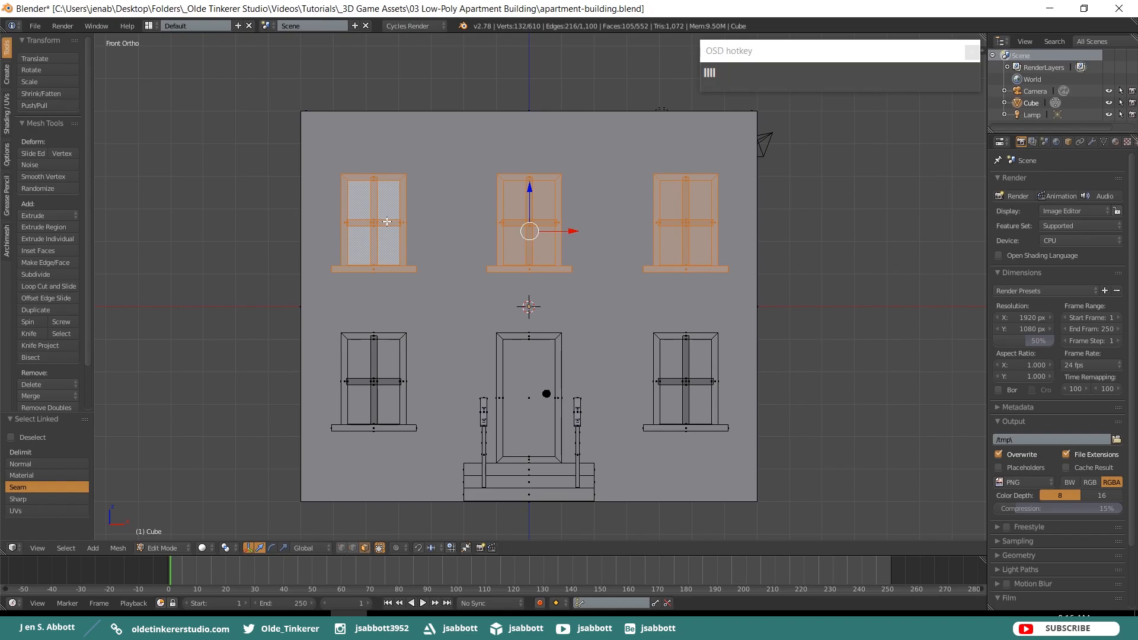
key("shift+d")
right_click(387, 222)
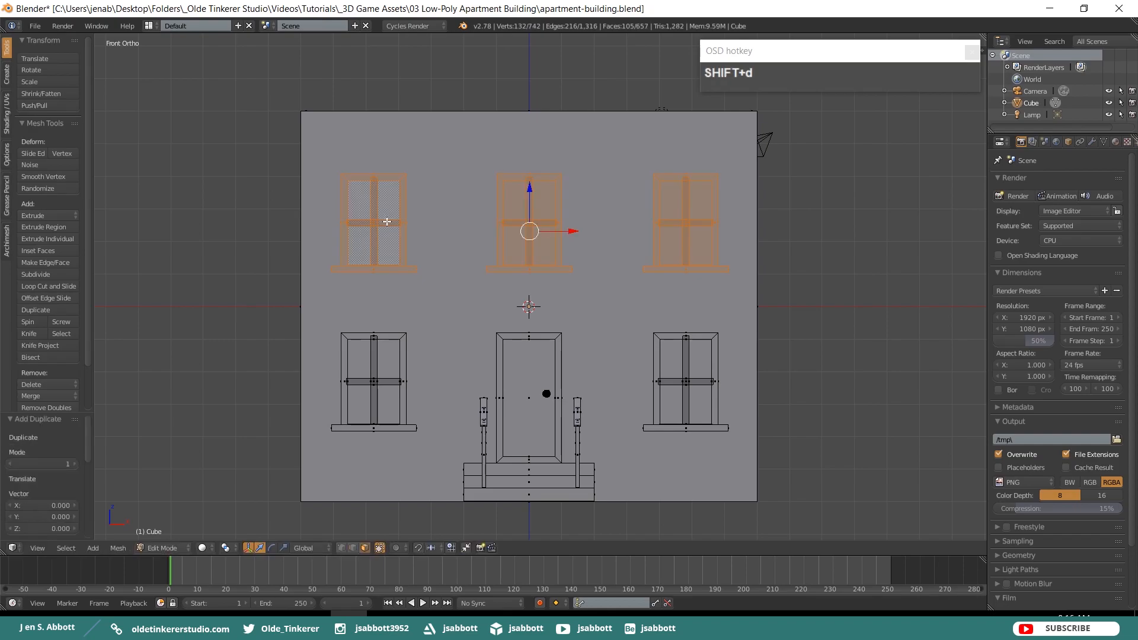
Rotate the duplicated row of upper windows 180° about the Z axis.
key("r")
key("z")
key("KP_1")
key("KP_8")
key("KP_0")
left_click(387, 222)
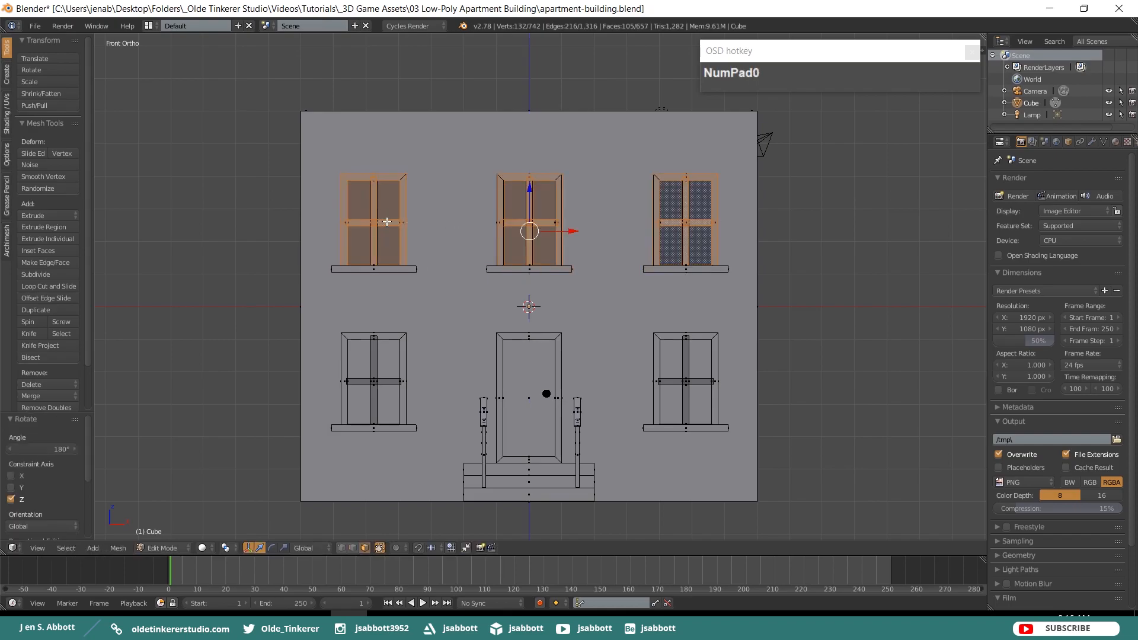
Move the rotated windows about 18.2 units along Y onto the building's back wall.
key("KP_3")
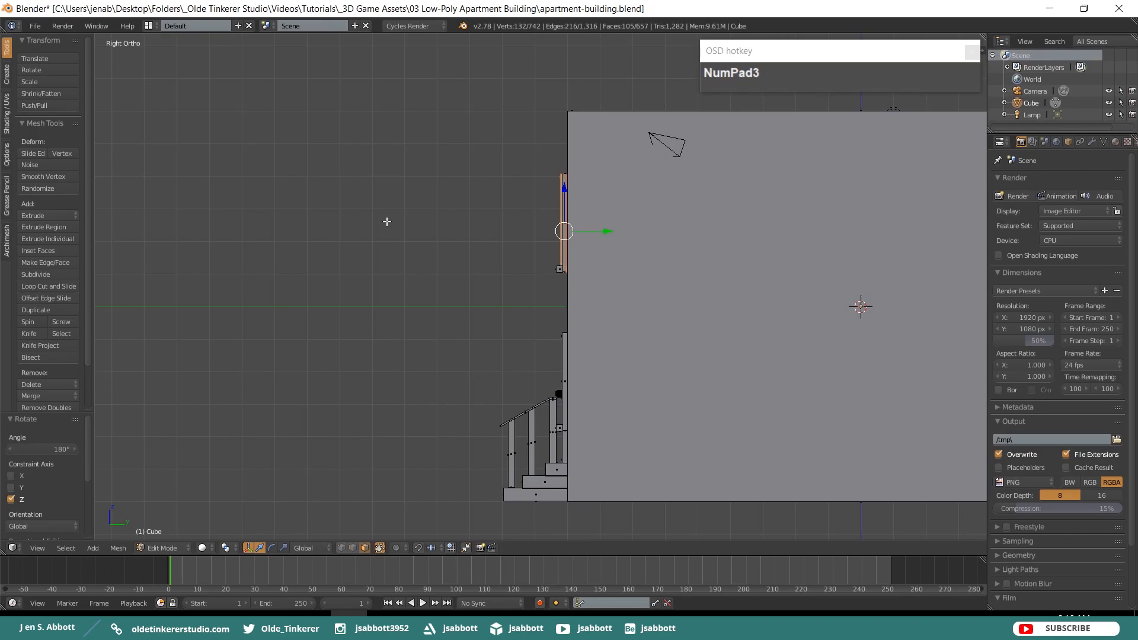
middle_click_drag(786, 212, 376, 249, "shift")
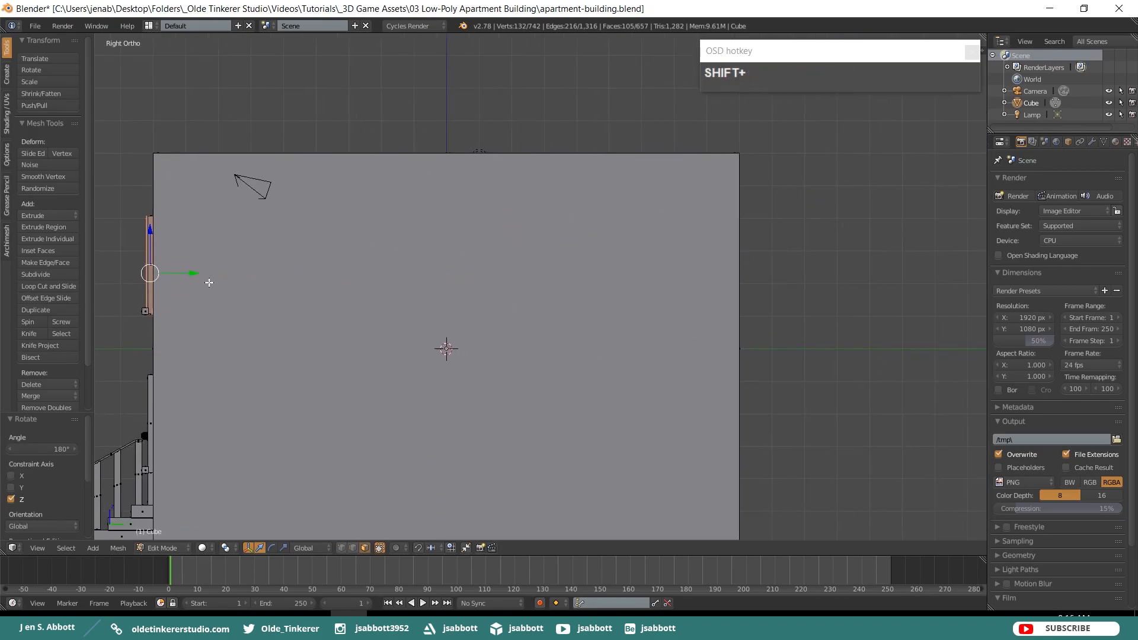
left_click_drag(196, 273, 792, 268)
key("ctrl+KP_1")
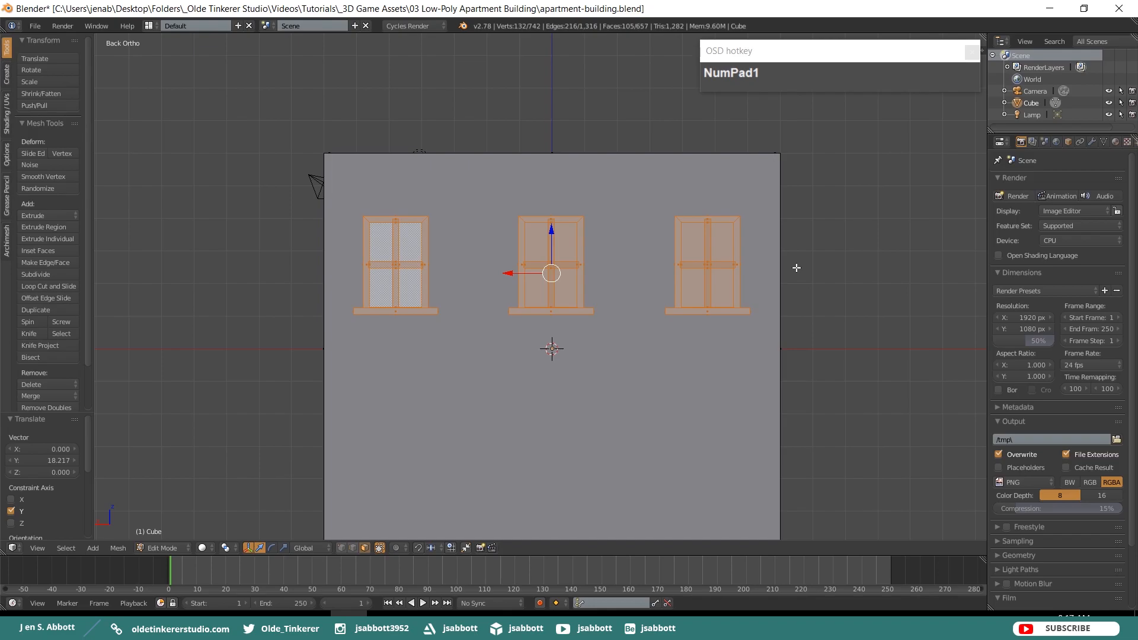
Duplicate the back wall's window row and move the copy about 4.88 units down along Z as a lower row.
middle_click_drag(823, 368, 793, 283, "shift")
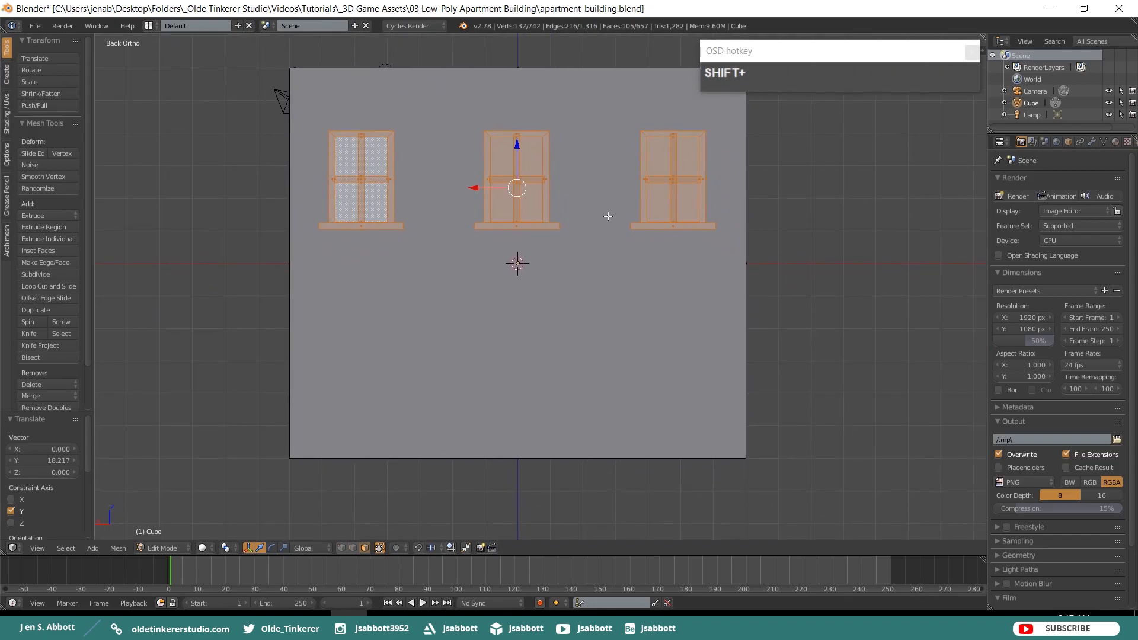
key("shift+d")
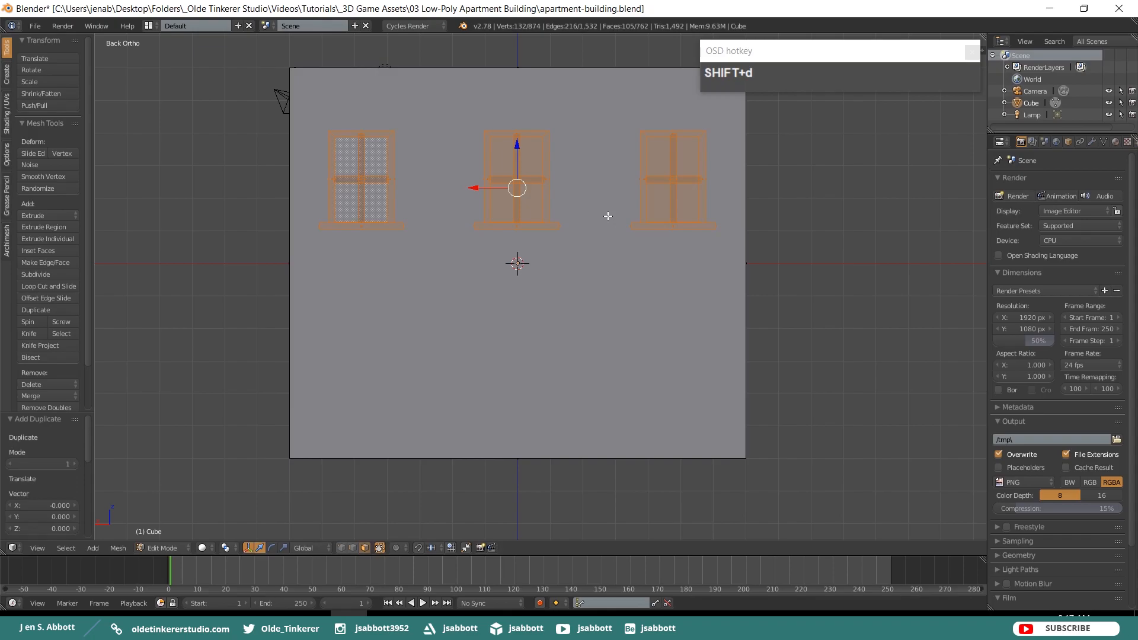
left_click(520, 203)
left_click_drag(520, 203, 527, 304)
key("z")
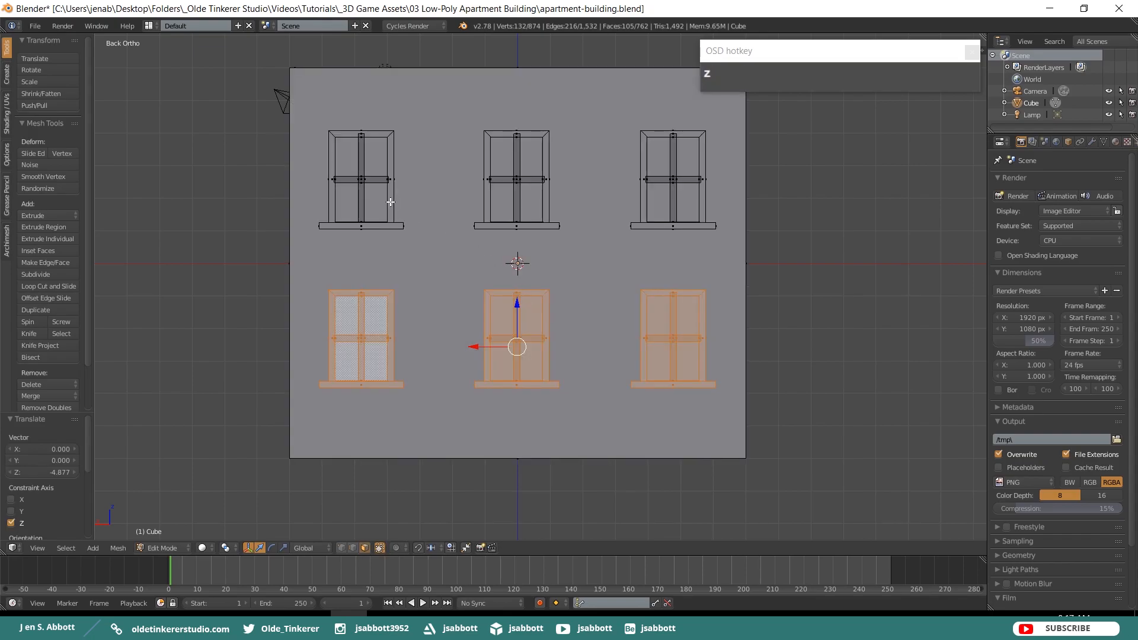
Add every linked part of the three upper back windows to the selection, including frames, crossbars and sills.
key("l")
key("l")
key("l")
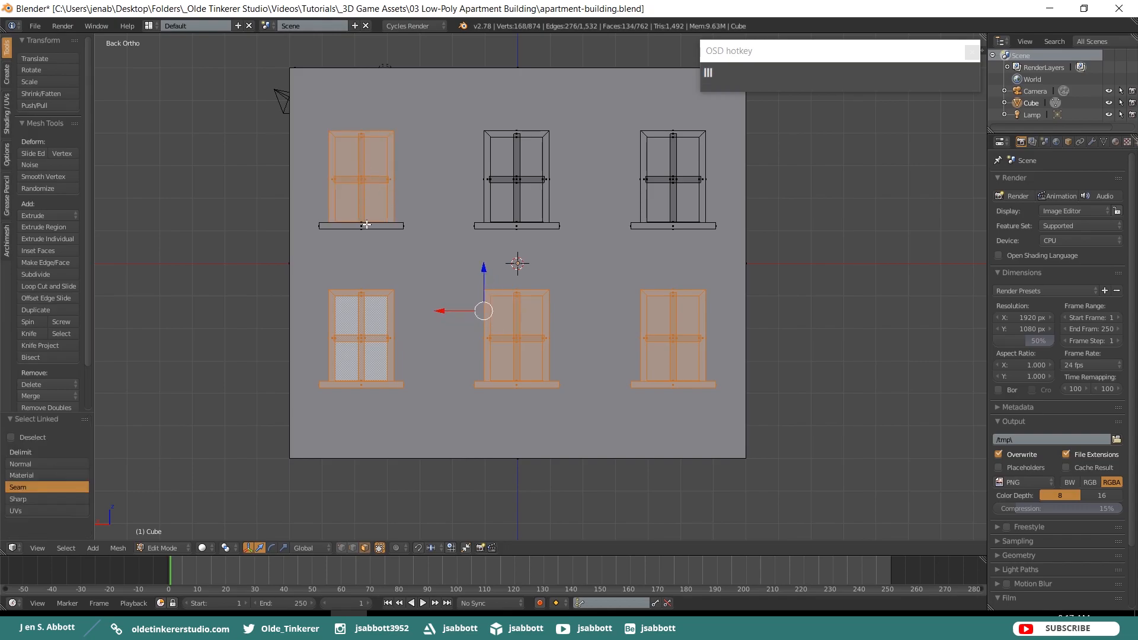
key("l")
key("l")
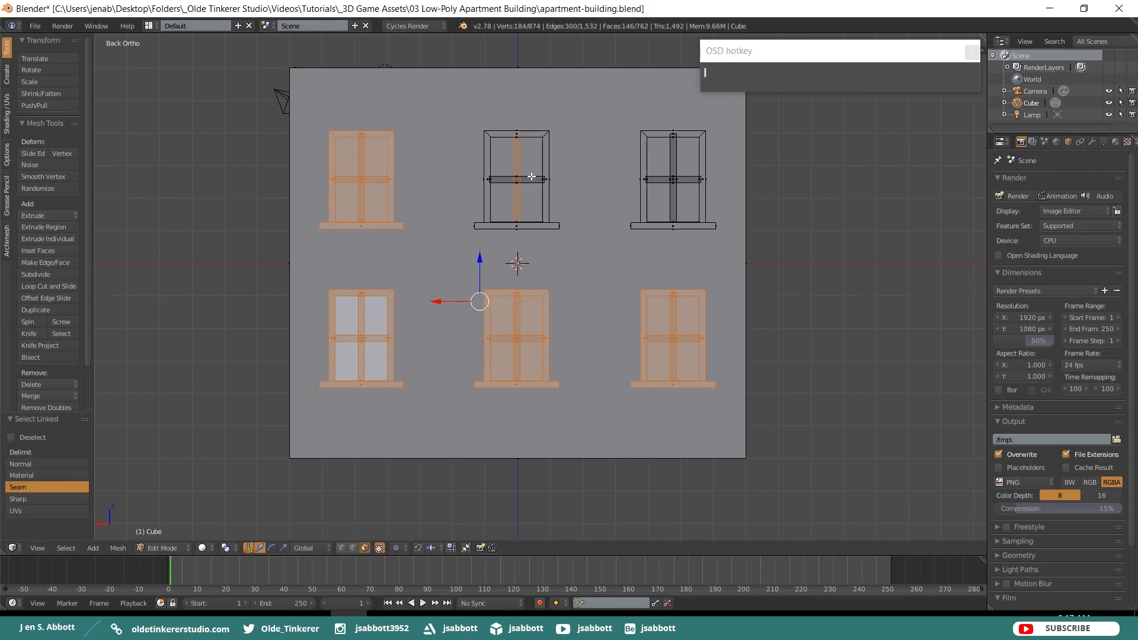
key("l")
key("l")
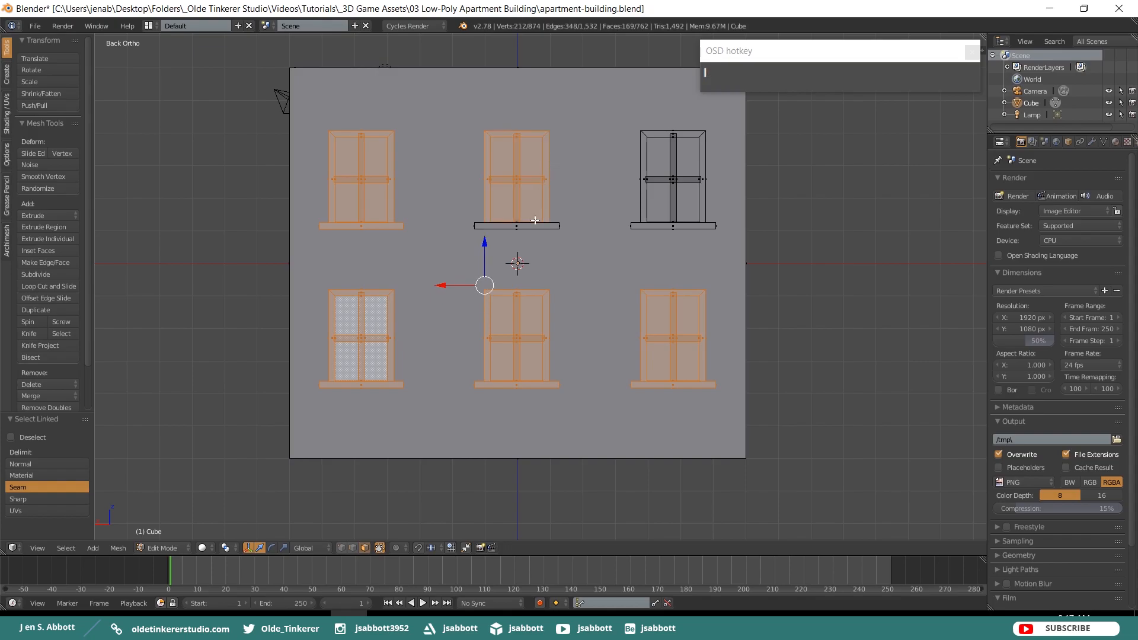
key("l")
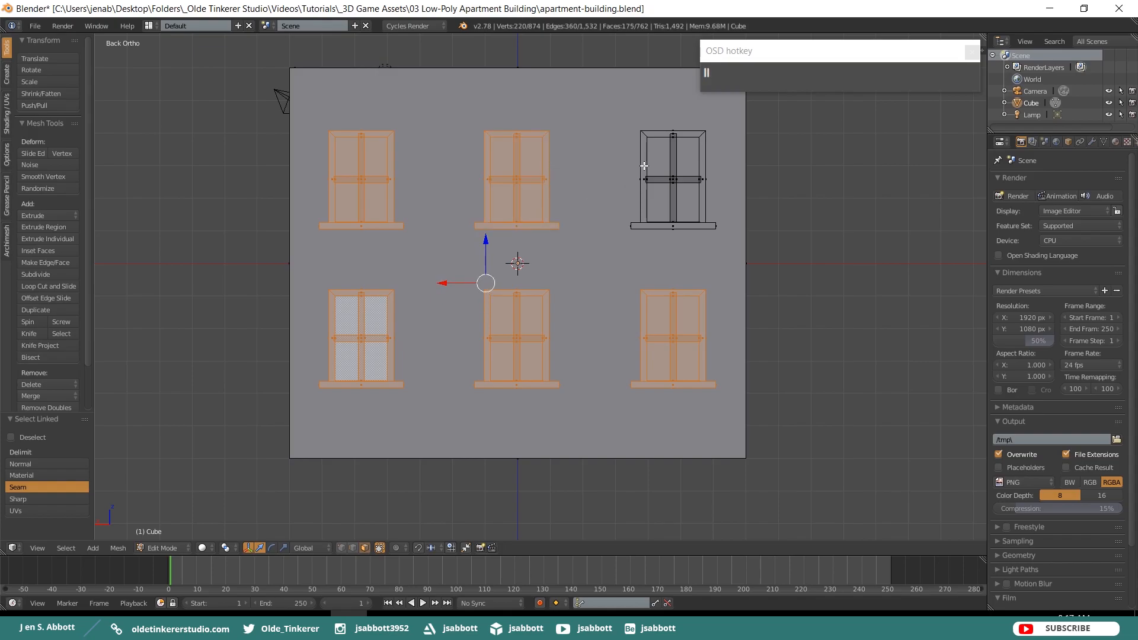
key("l")
key("l")
key("l")
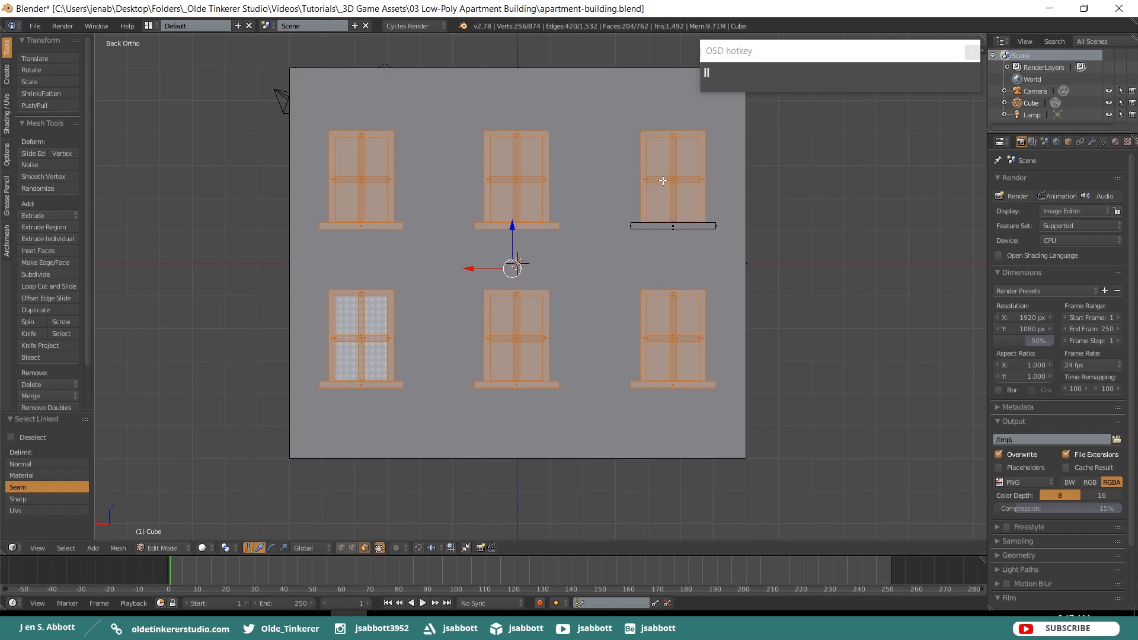
key("l")
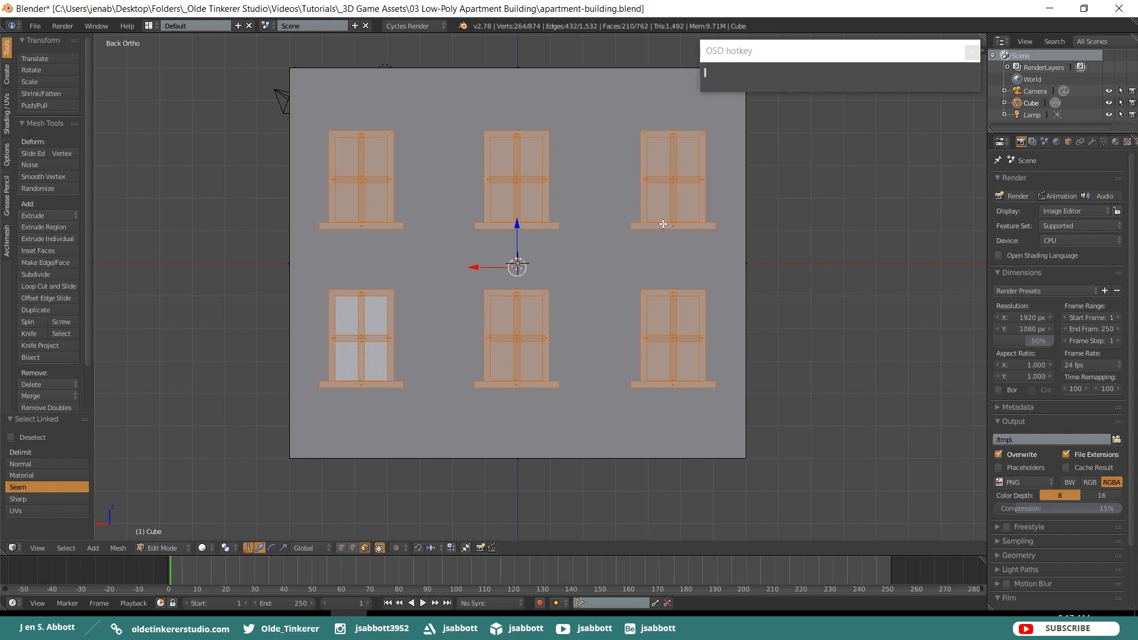
Duplicate the six selected back windows in place and rotate the copies 90° about the Z axis.
key("ctrl+z")
key("shift+d")
right_click(663, 224)
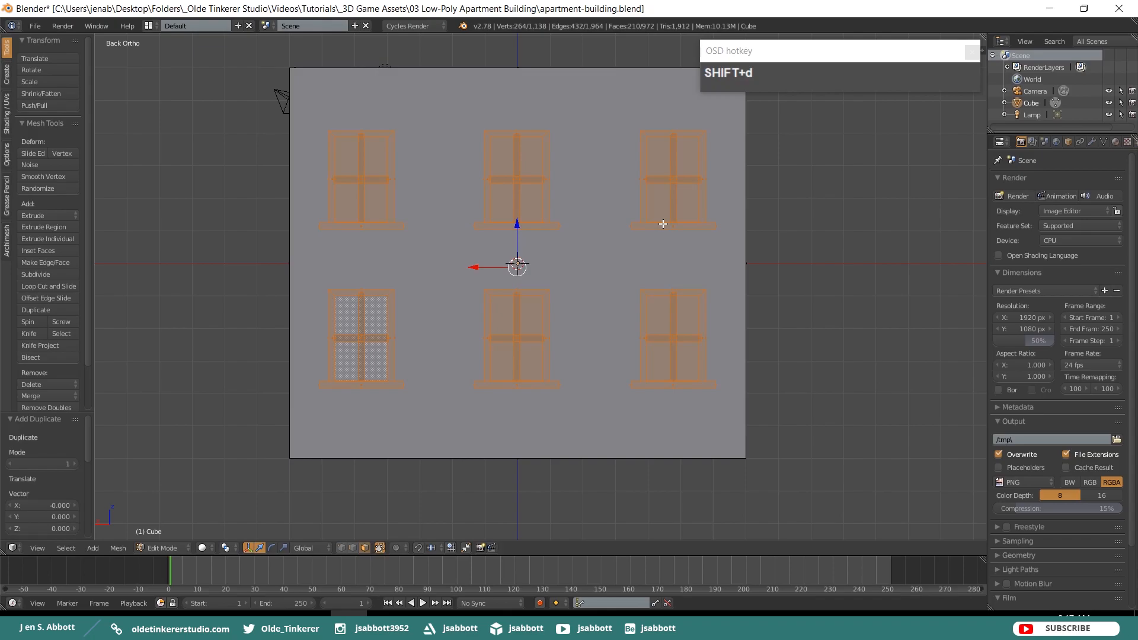
key("r")
key("z")
key("KP_9")
key("KP_0")
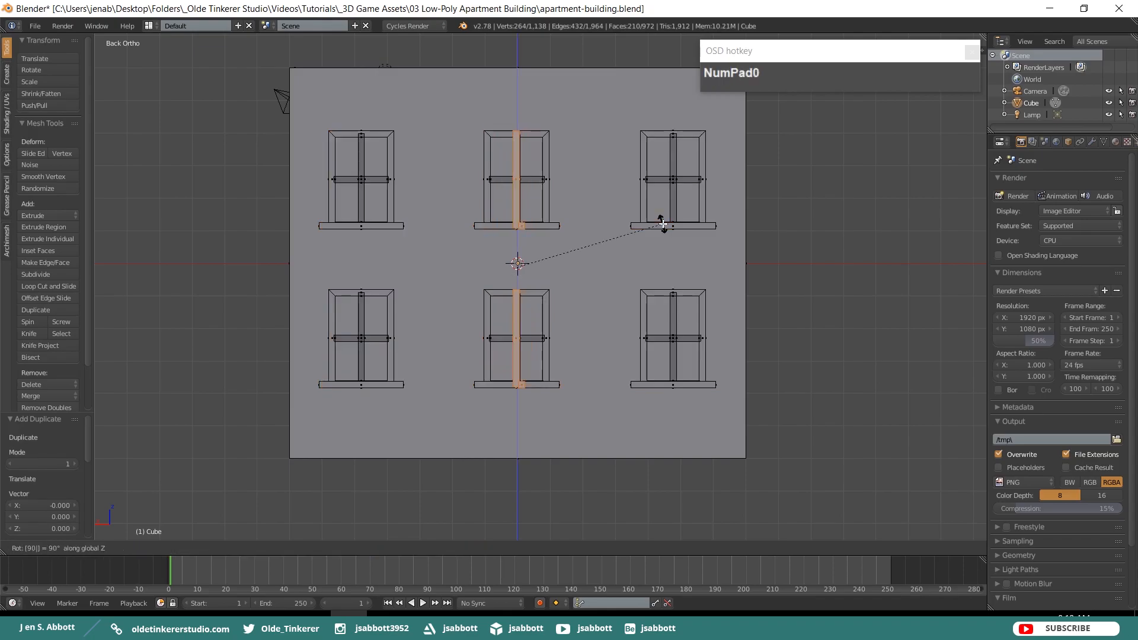
left_click(663, 223)
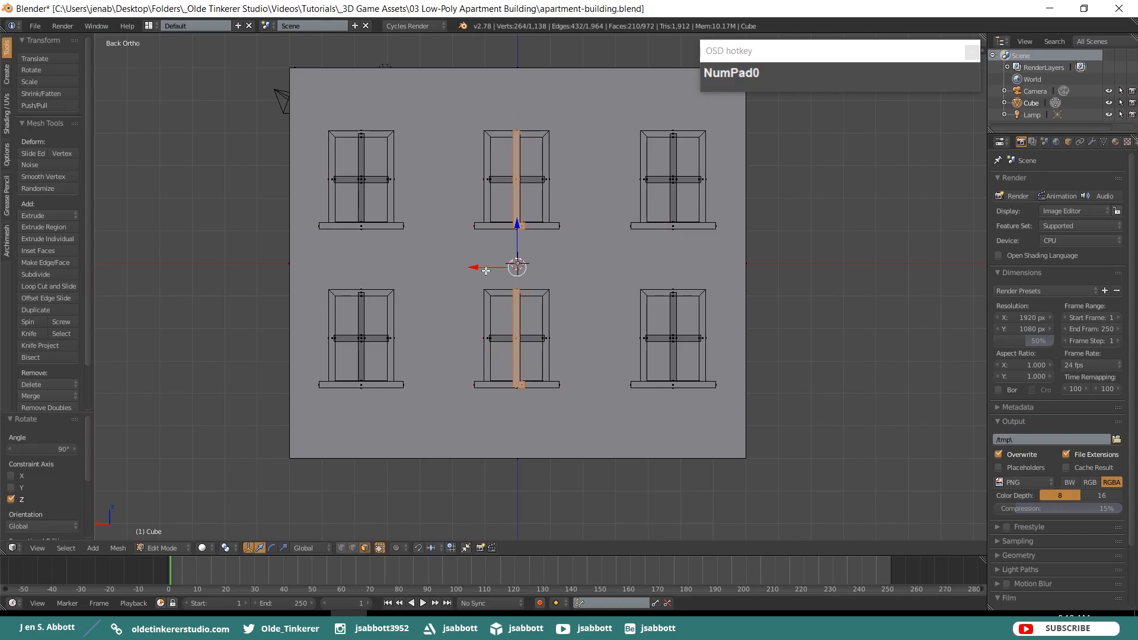
Move the six copies about -7.15 units along X and -9.1 along Y to centre them on the left side wall.
left_click_drag(483, 267, 709, 271)
key("ctrl+KP_3")
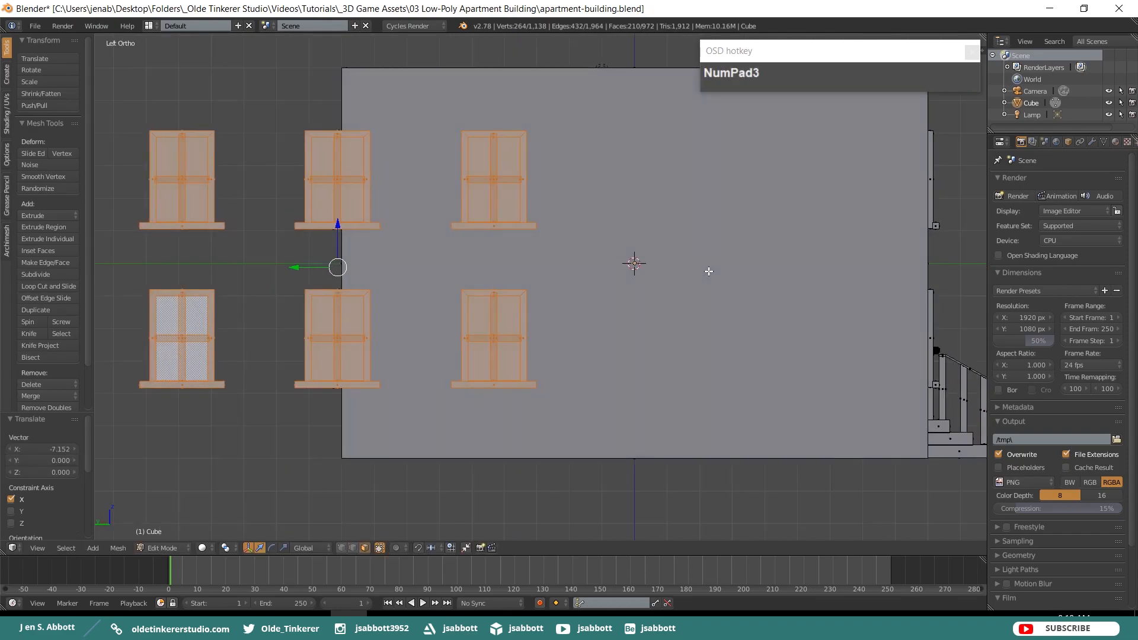
left_click_drag(298, 268, 591, 271)
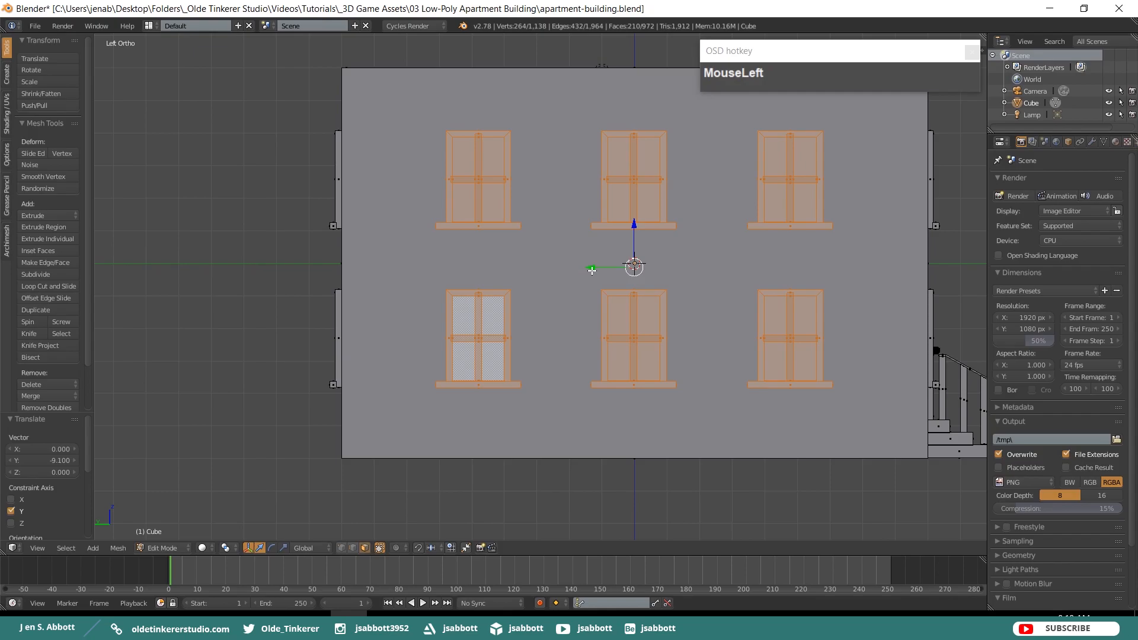
Duplicate the six left-wall windows in place and rotate the copies 180° about the Z axis.
key("shift+d")
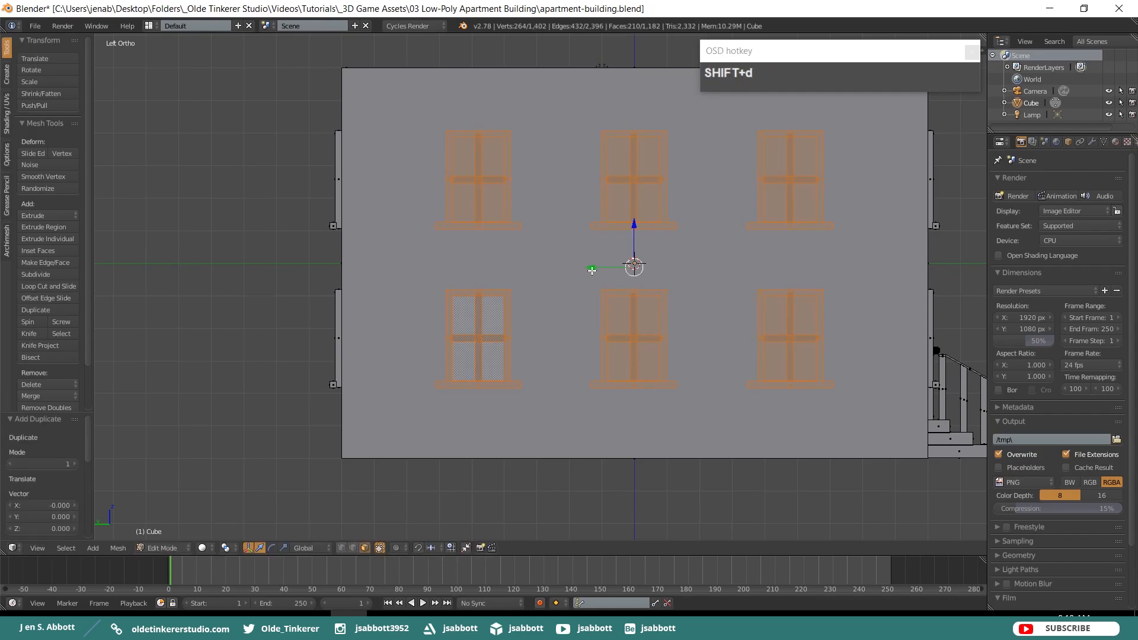
key("r")
key("z")
key("KP_1")
key("KP_8")
key("KP_0")
key("Return")
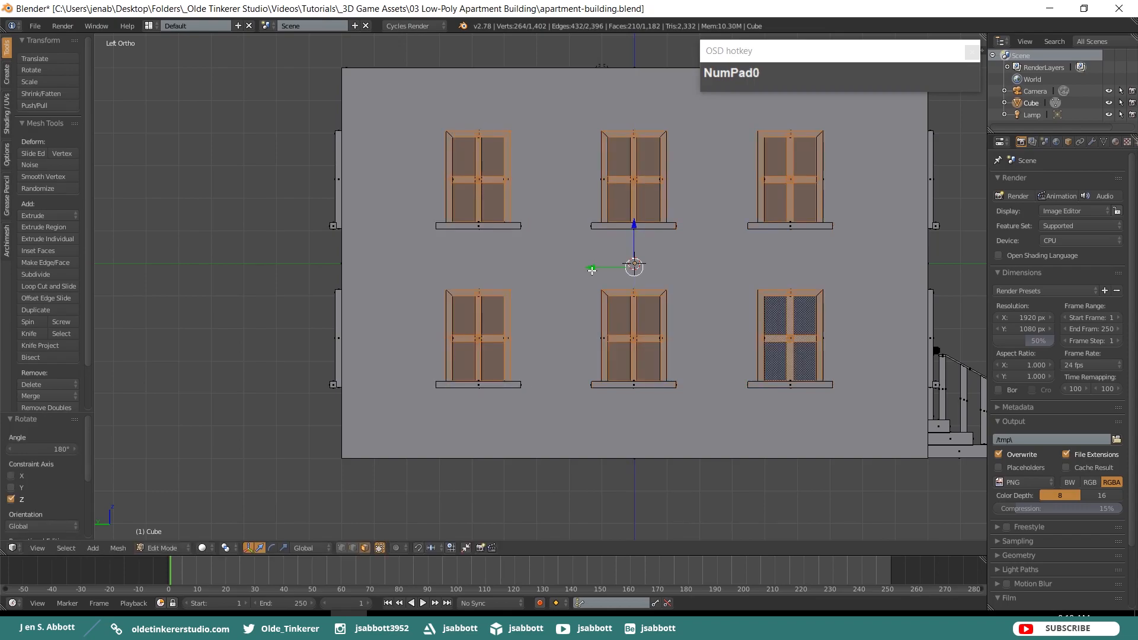
Move the rotated copies about 14.25 units along X onto the opposite side wall.
key("KP_1")
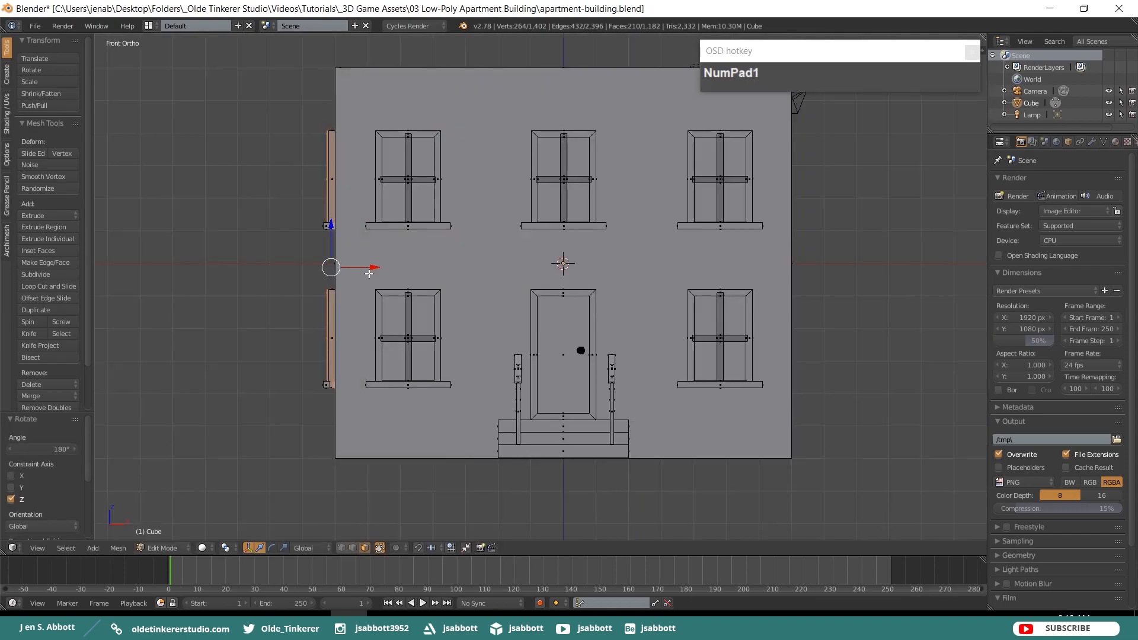
left_click_drag(374, 267, 838, 291)
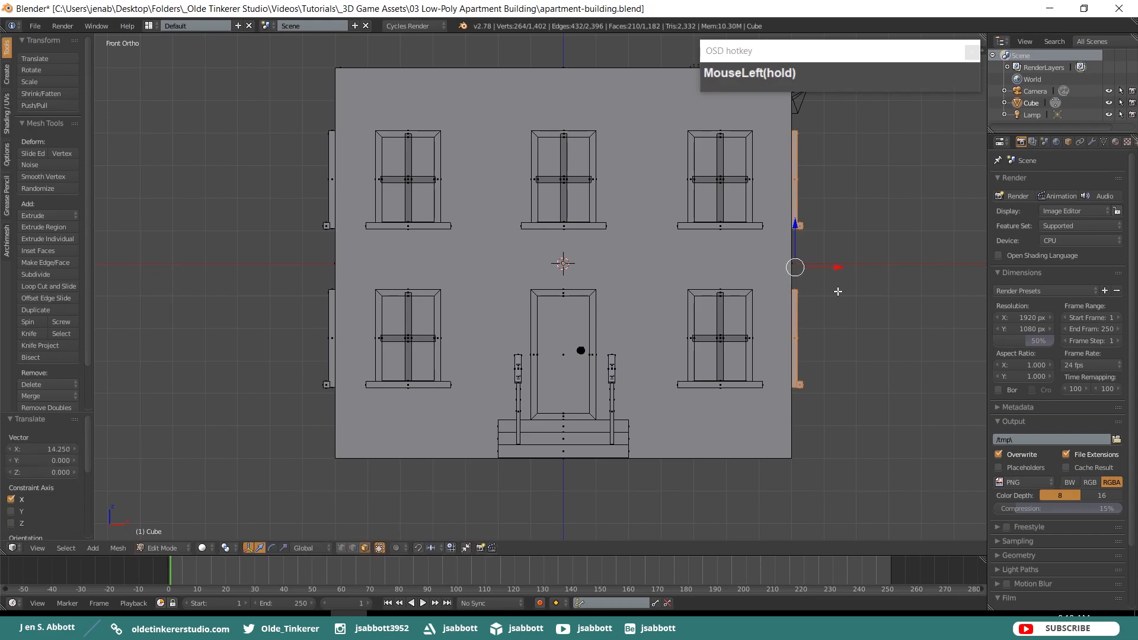
key("KP_3")
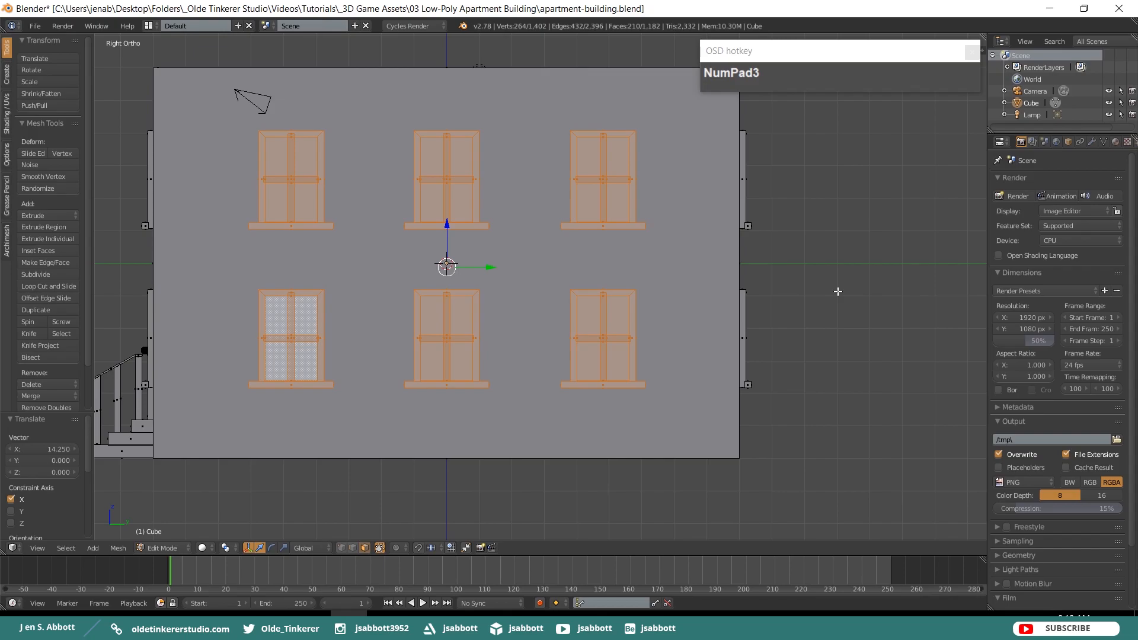
Clear the selection, add a new cube and move it about -13.74 units along Y, out in front of the building.
key("a")
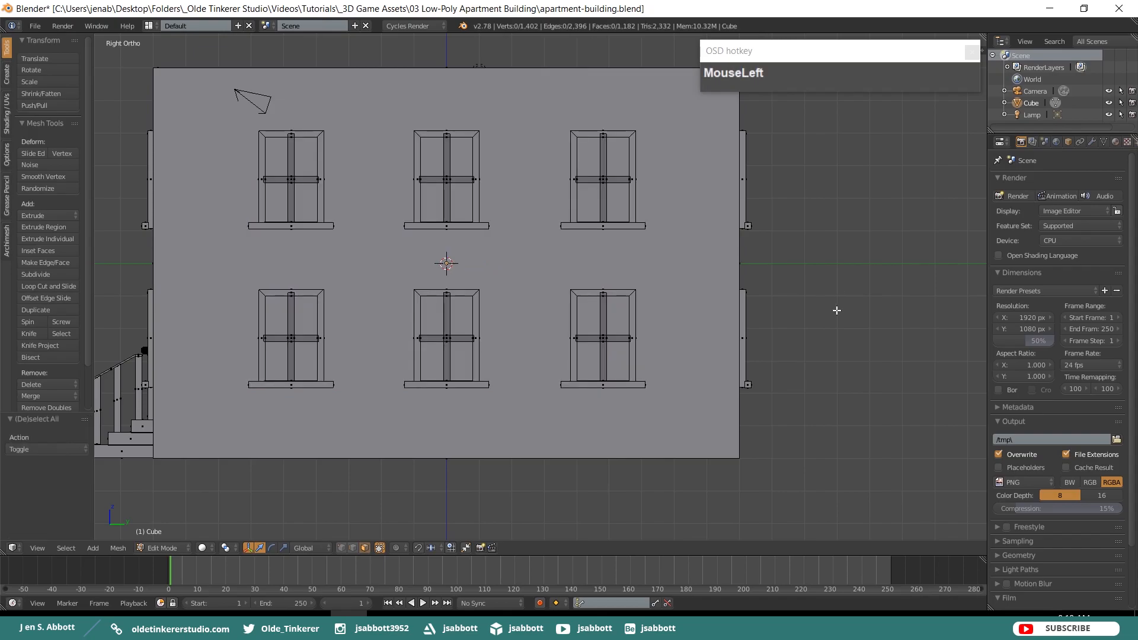
key("shift+a")
left_click(832, 309)
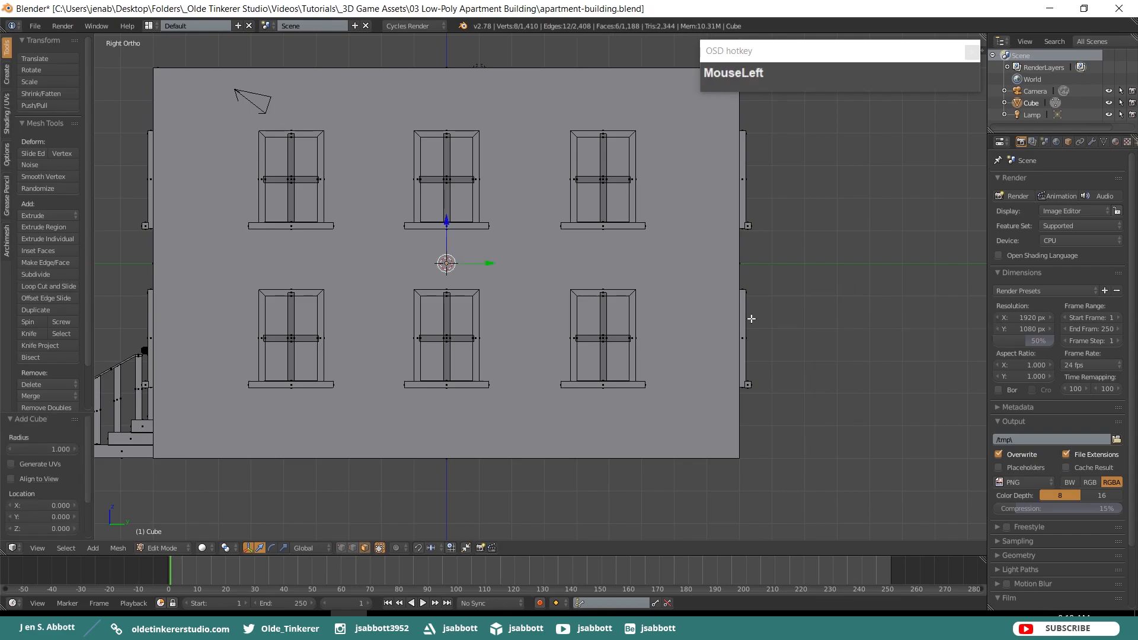
middle_click_drag(590, 311, 816, 315, "shift")
left_click_drag(735, 273, 288, 273)
middle_click_drag(346, 292, 433, 296, "shift")
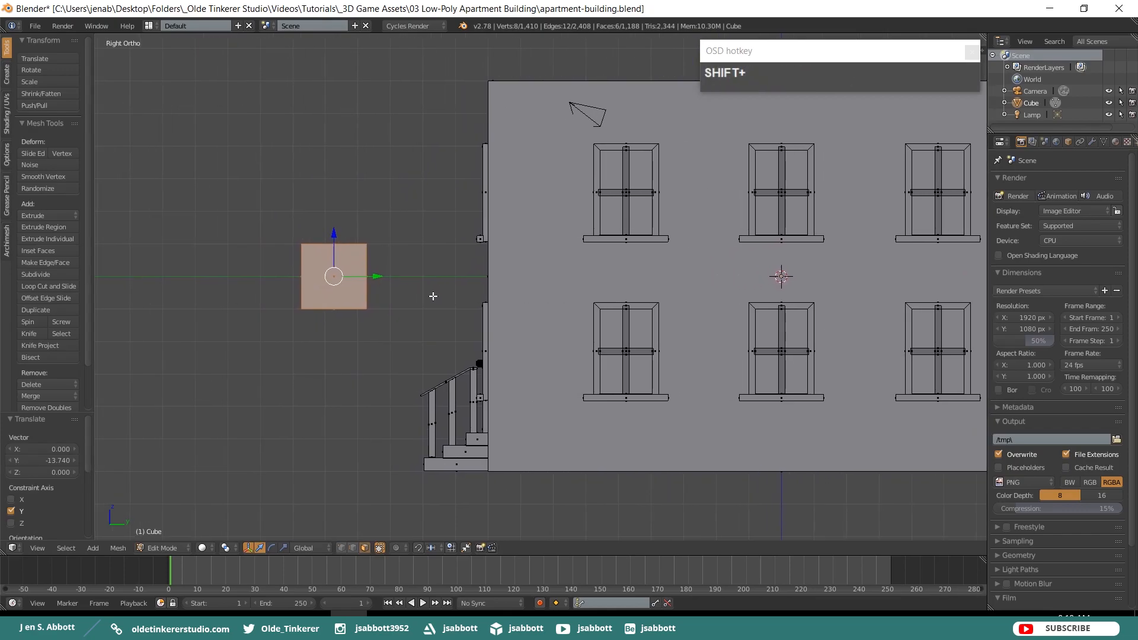
Scale the new cube by 0.5 along X and by 0.1 along Y.
key("s")
key("x")
key("KP_Decimal")
key("KP_5")
key("Return")
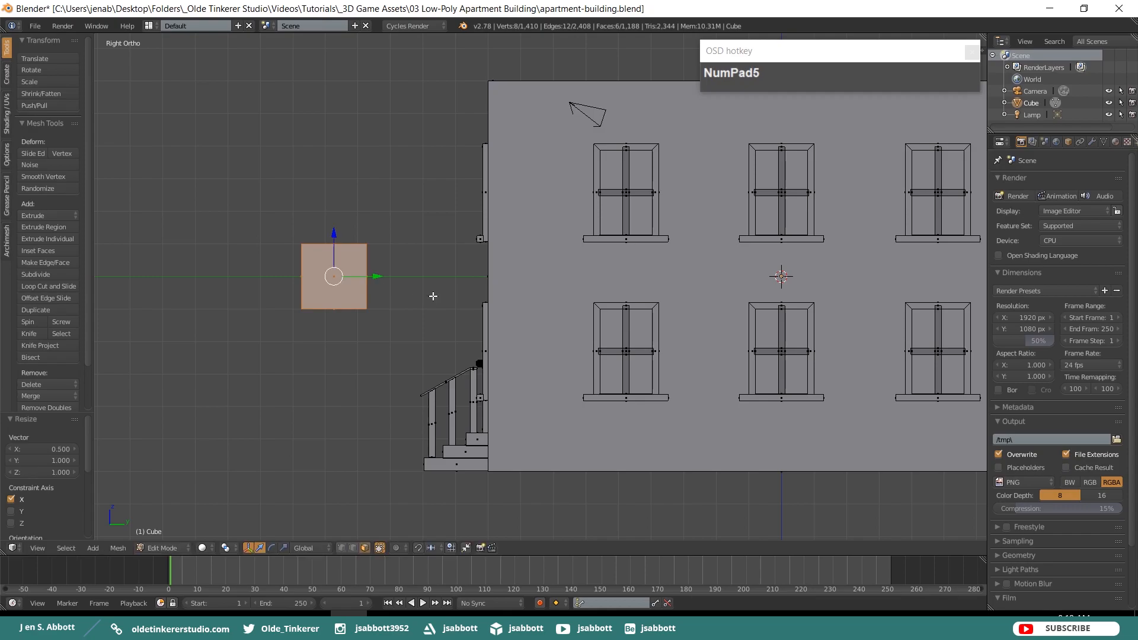
key("s")
key("y")
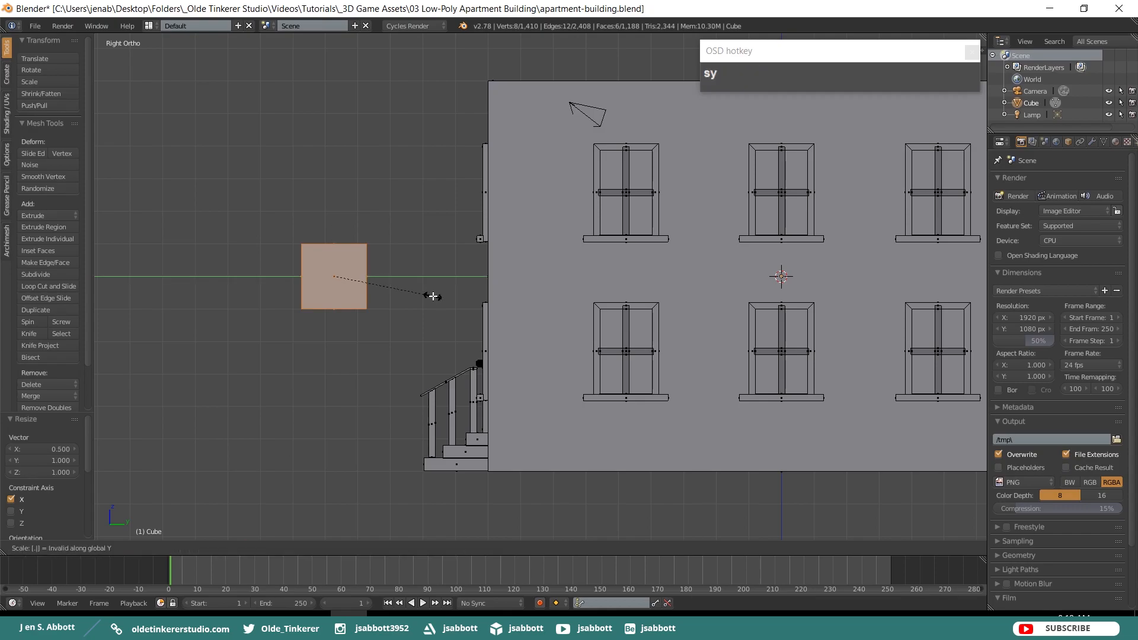
key("KP_Decimal")
key("KP_1")
key("Return")
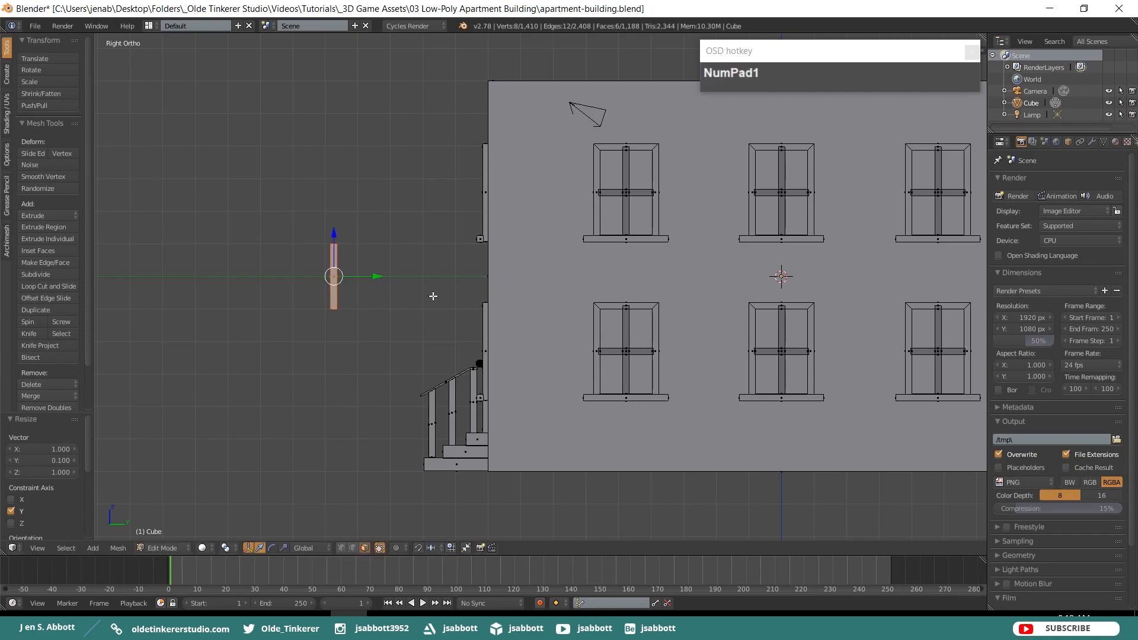
Flatten the new cube by scaling it by 0.2 along Z.
key("s")
key("z")
key("KP_Decimal")
key("KP_2")
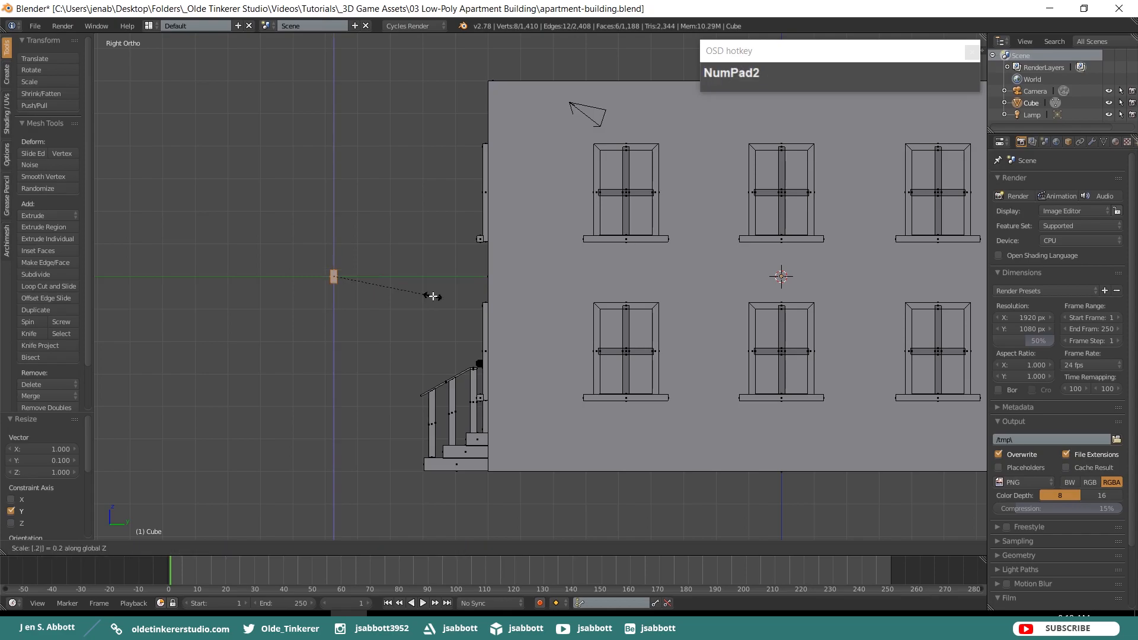
key("Return")
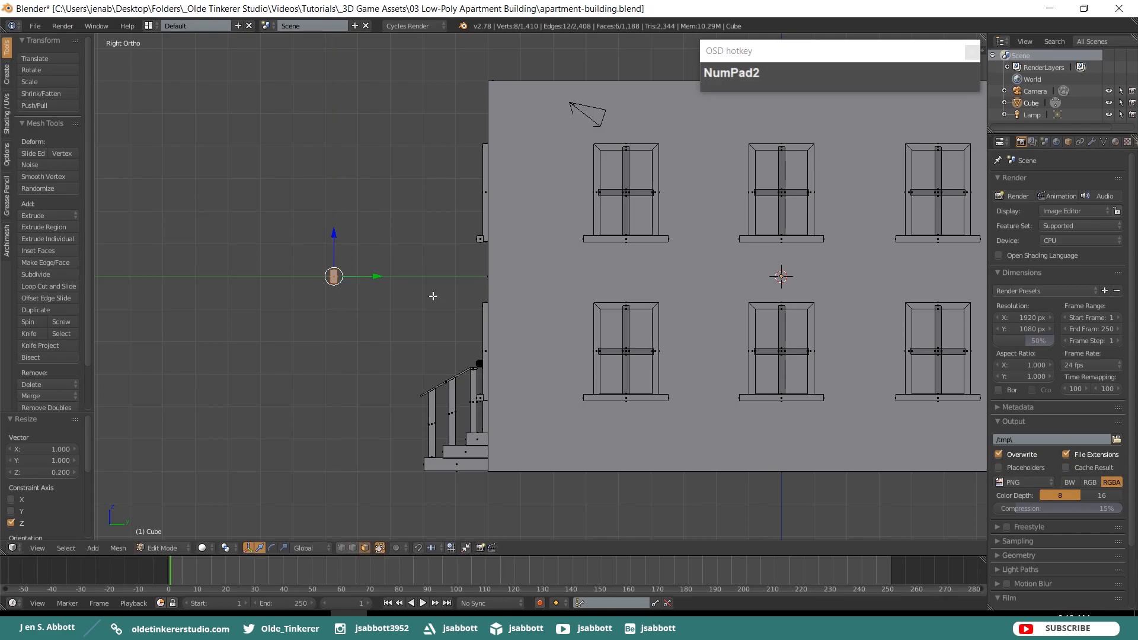
key("KP_1")
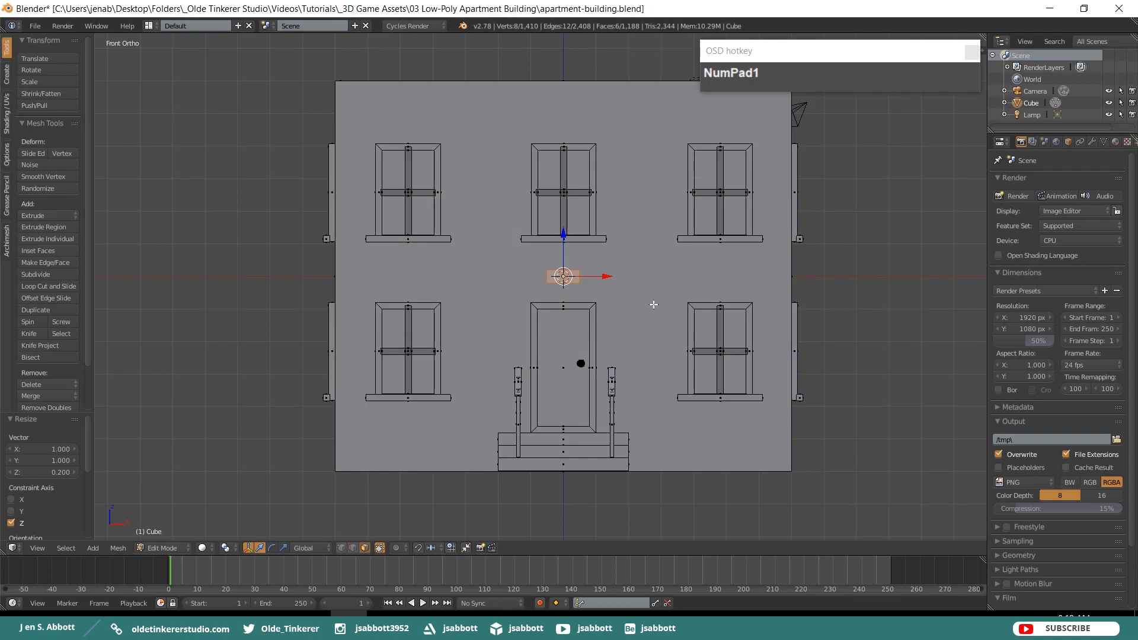
Move the flattened cube along X to the building's front corner so that its end sticks slightly out past the side wall.
left_click_drag(611, 277, 797, 278)
scroll(883, 297, "up", 3)
scroll(929, 311, "up", 1, "shift")
middle_click_drag(929, 311, 563, 249, "shift")
scroll(681, 261, "up", 2)
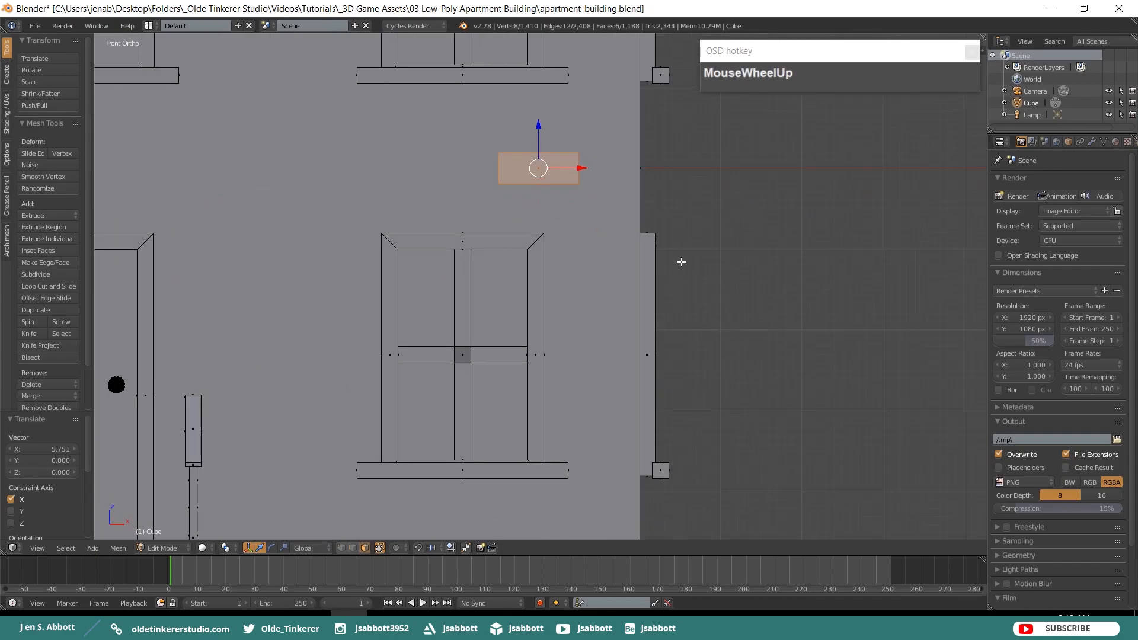
scroll(681, 261, "up", 1)
left_click_drag(587, 143, 668, 143)
scroll(766, 211, "up", 3)
middle_click_drag(766, 210, 731, 414, "shift")
left_click_drag(675, 314, 677, 314)
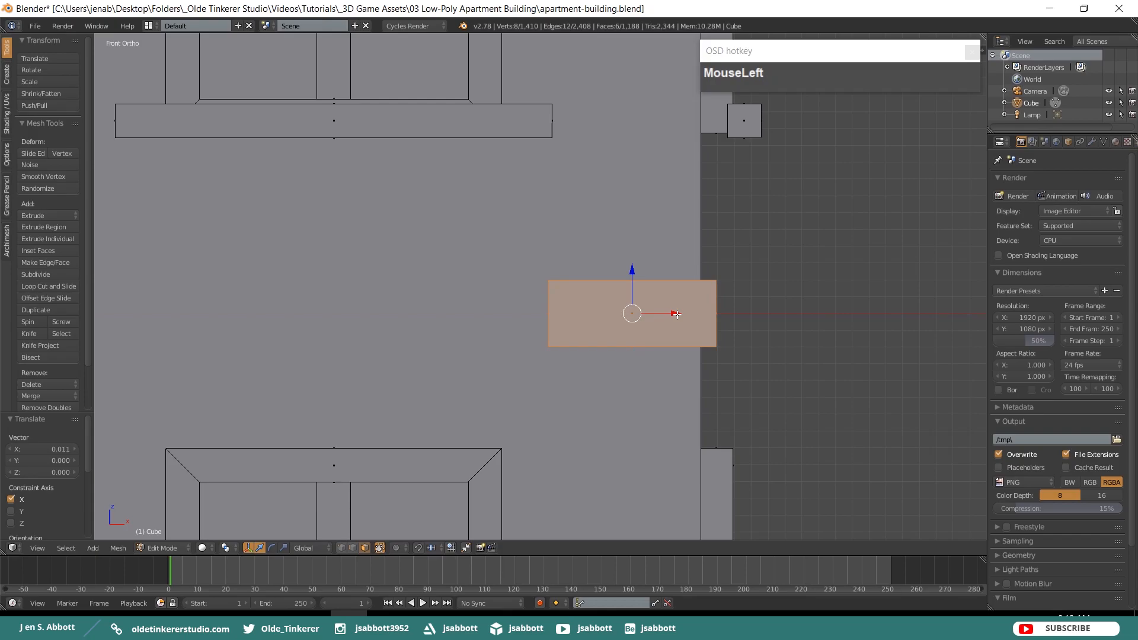
Duplicate the block in place, rotate the copy 90° about Z and move it about 0.4 along X to the block's outer end.
key("shift")
key("shift+d")
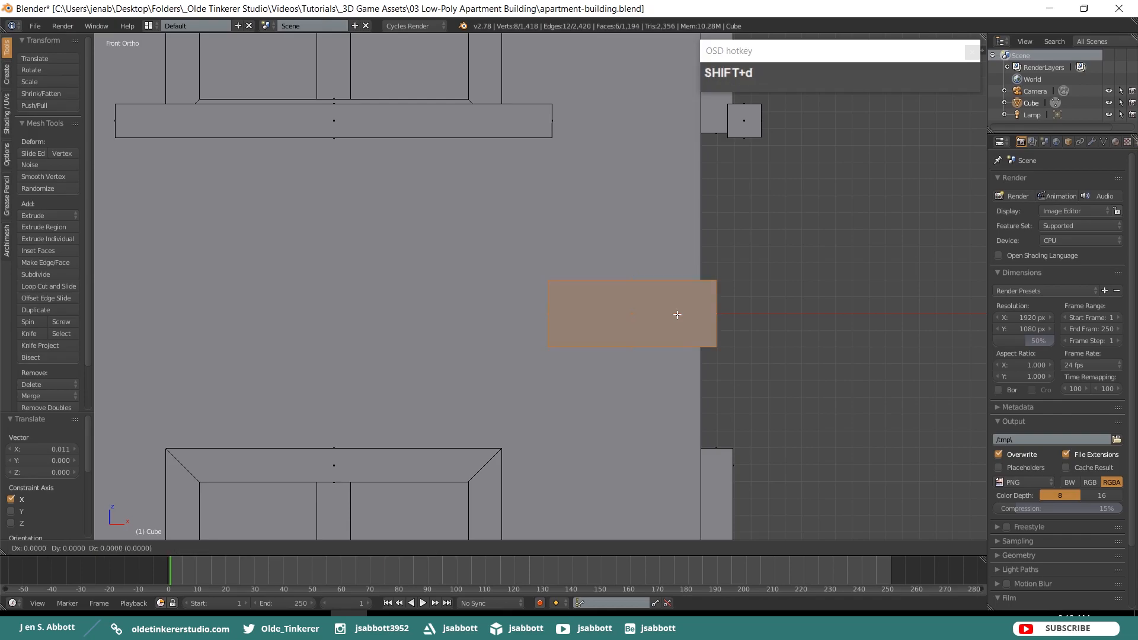
right_click(677, 314)
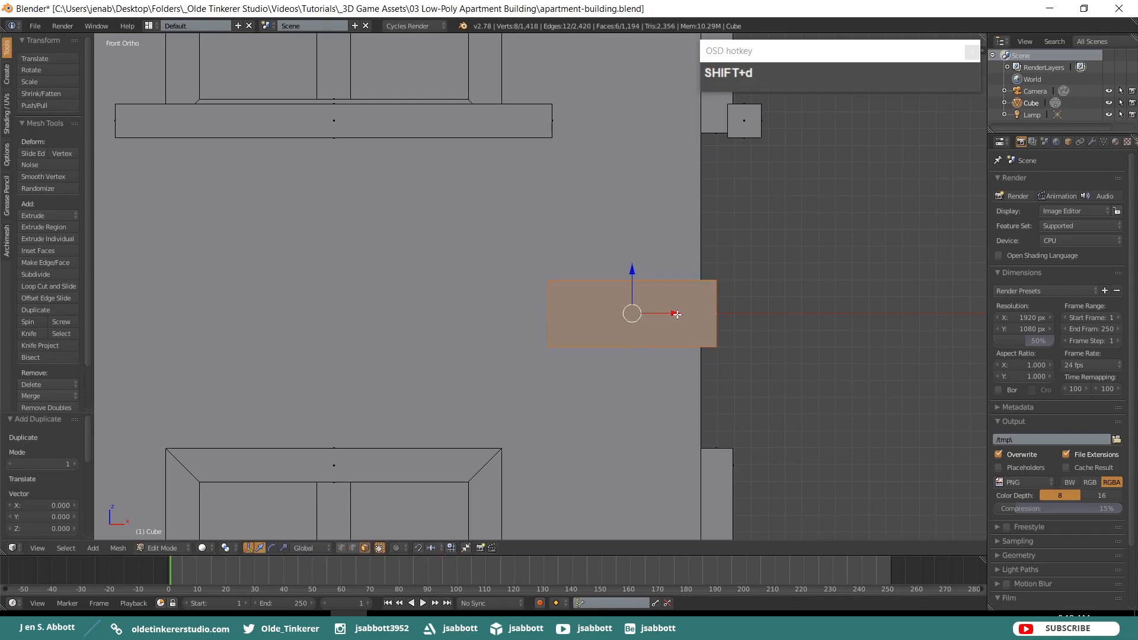
key("r")
key("z")
key("KP_9")
key("KP_0")
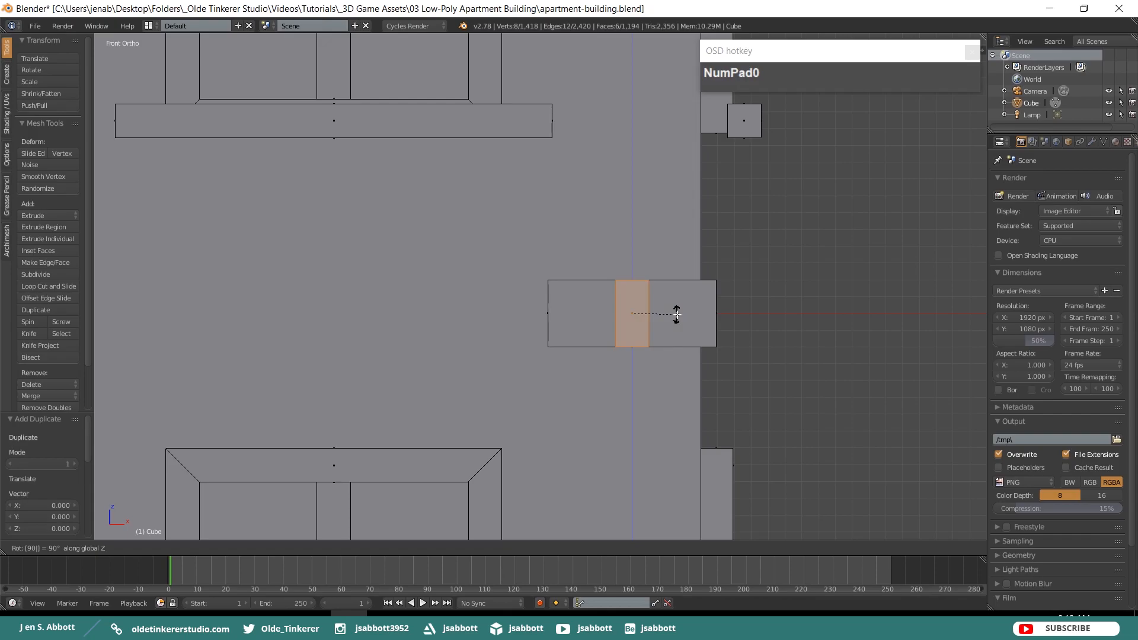
key("Return")
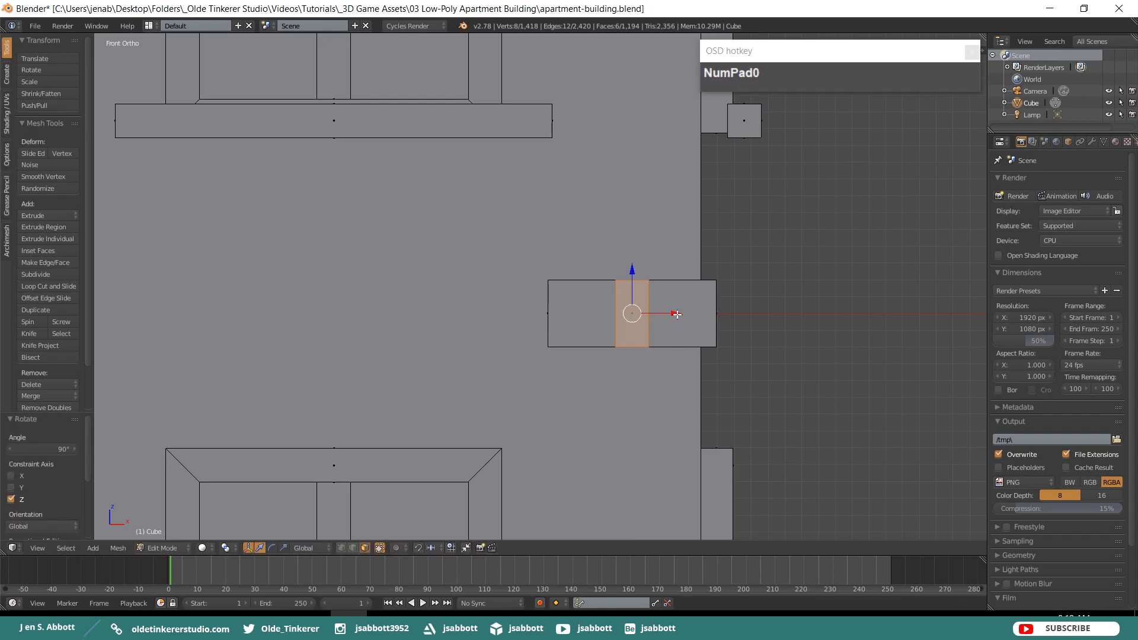
left_click_drag(672, 313, 740, 308)
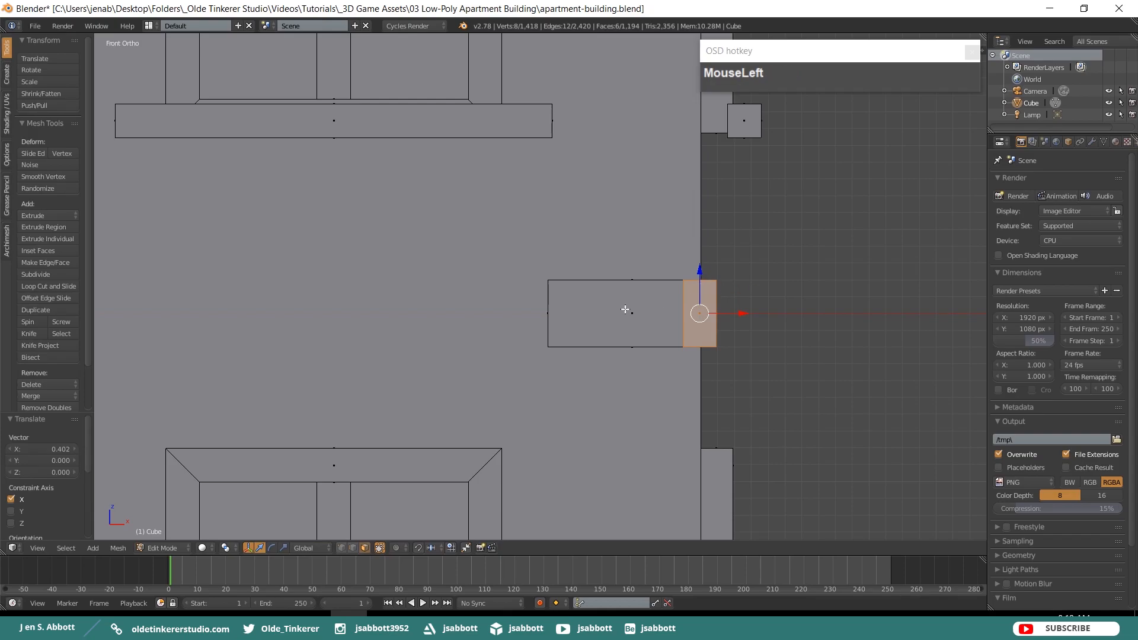
Select both blocks and lower them about 5.7 along Z to the base of the building.
key("l")
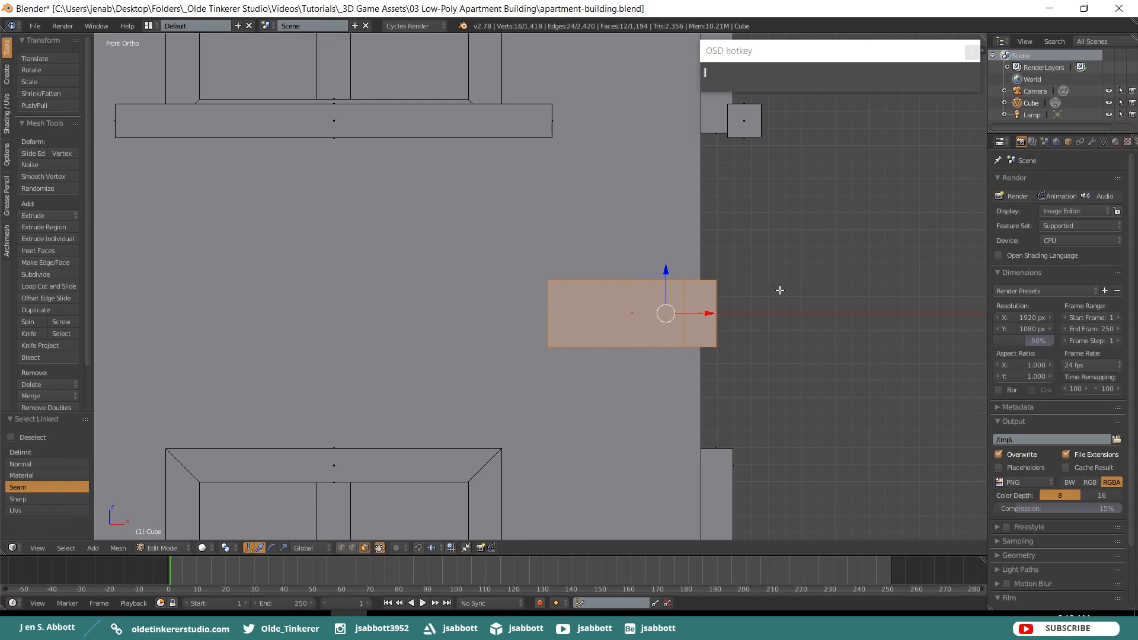
scroll(779, 290, "down", 4)
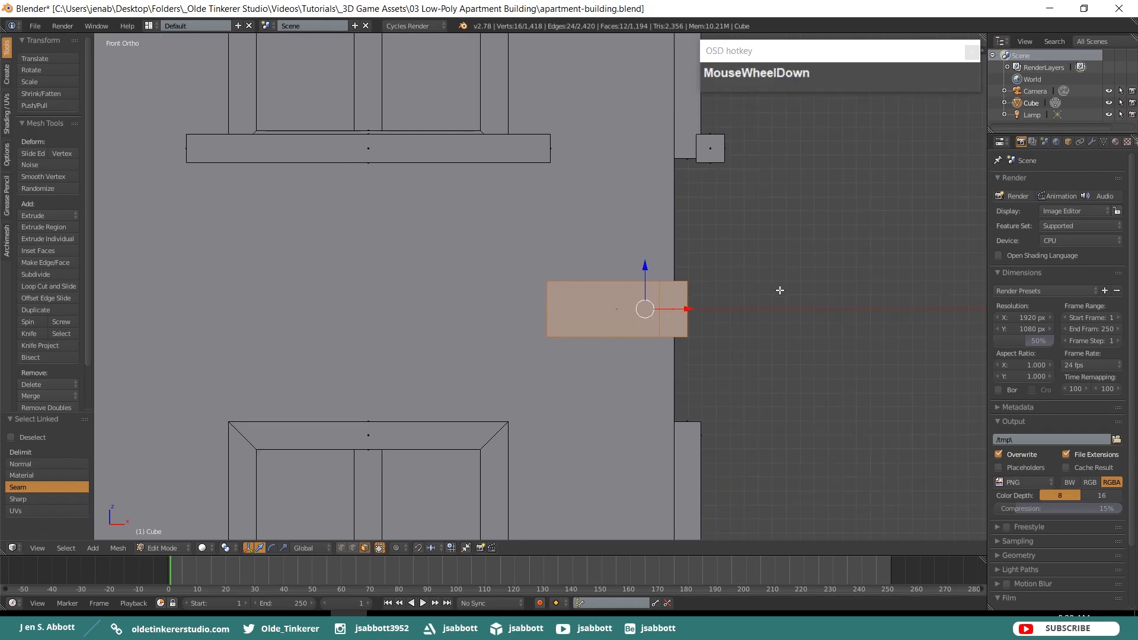
scroll(779, 289, "down", 2)
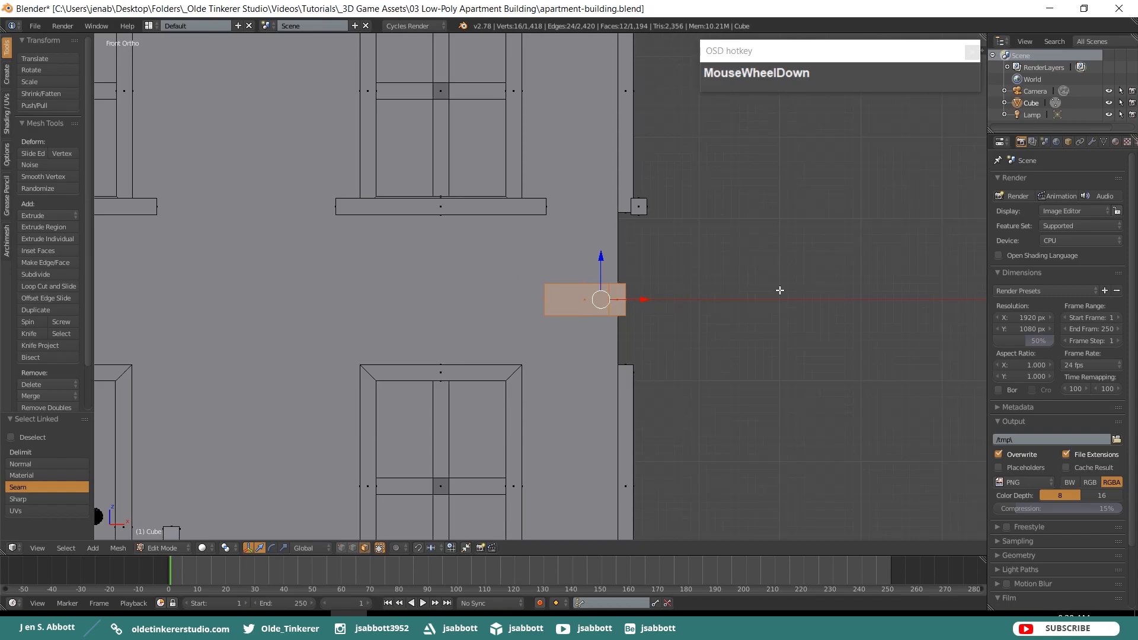
scroll(764, 338, "up", 3, "shift")
middle_click_drag(780, 258, 793, 211, "shift")
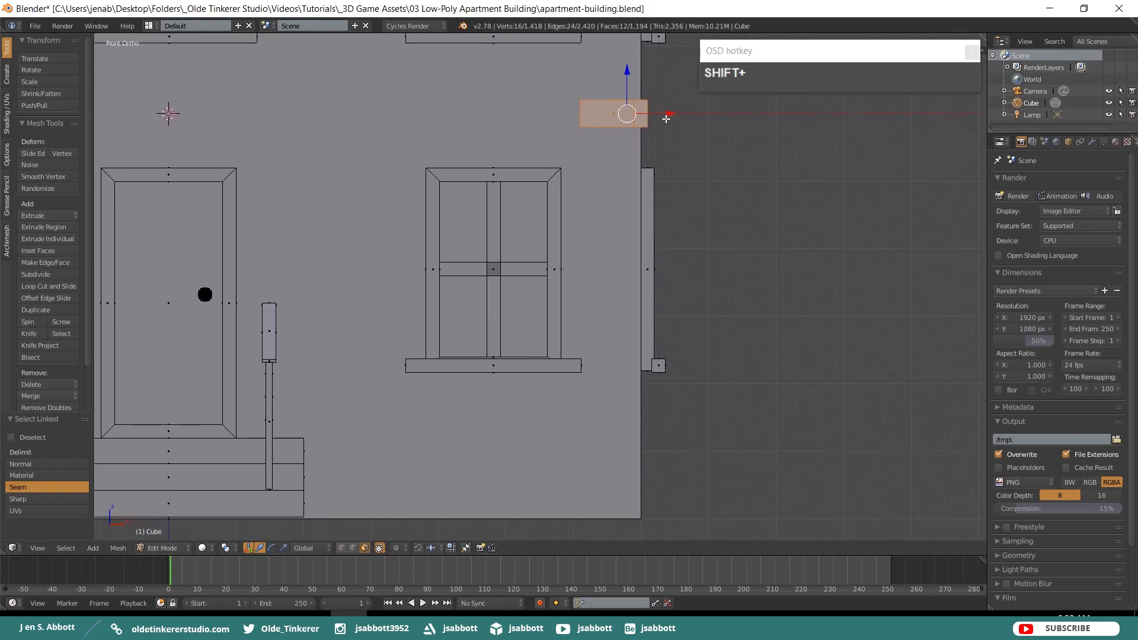
left_click_drag(627, 73, 623, 458)
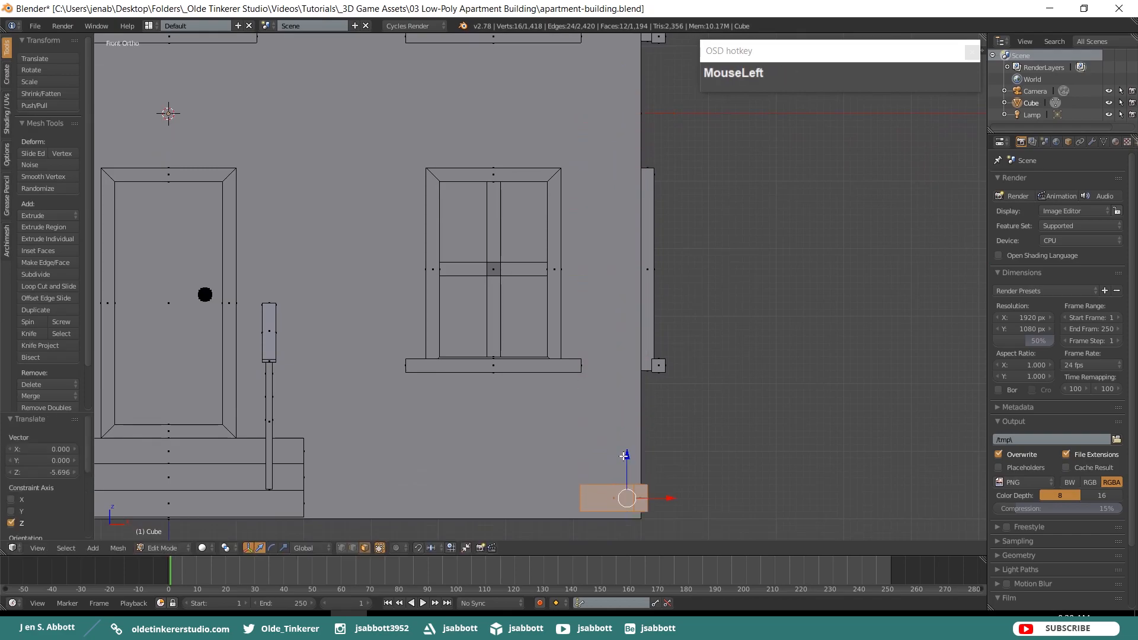
Move both blocks about 4.56 along Y against the front wall and lower them about 0.1 to the building's bottom edge.
key("KP_7")
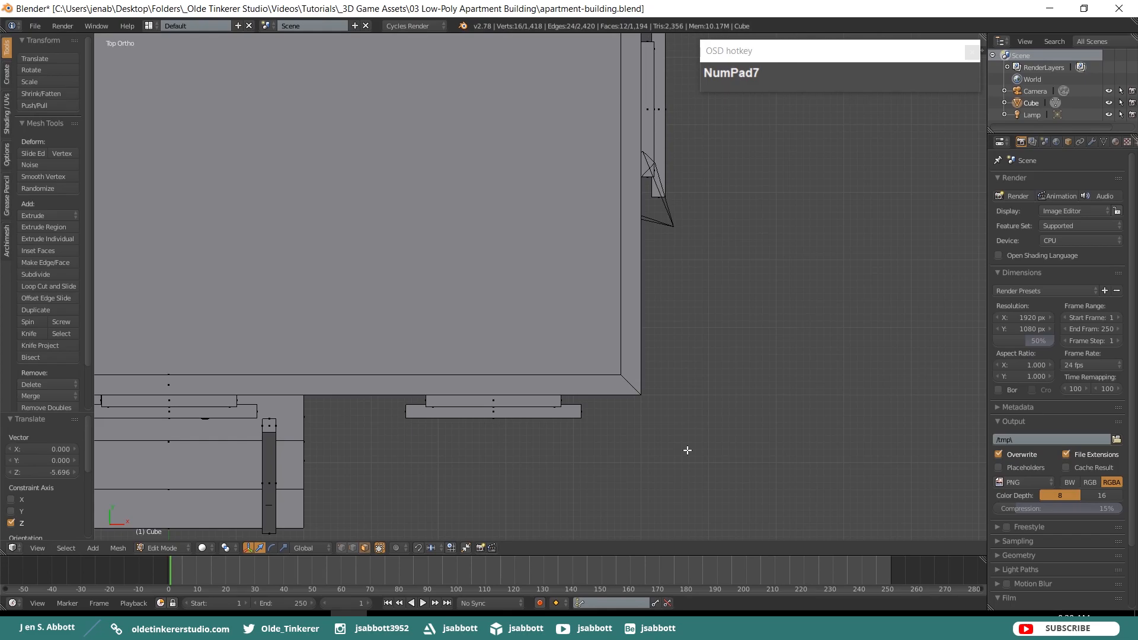
key("z")
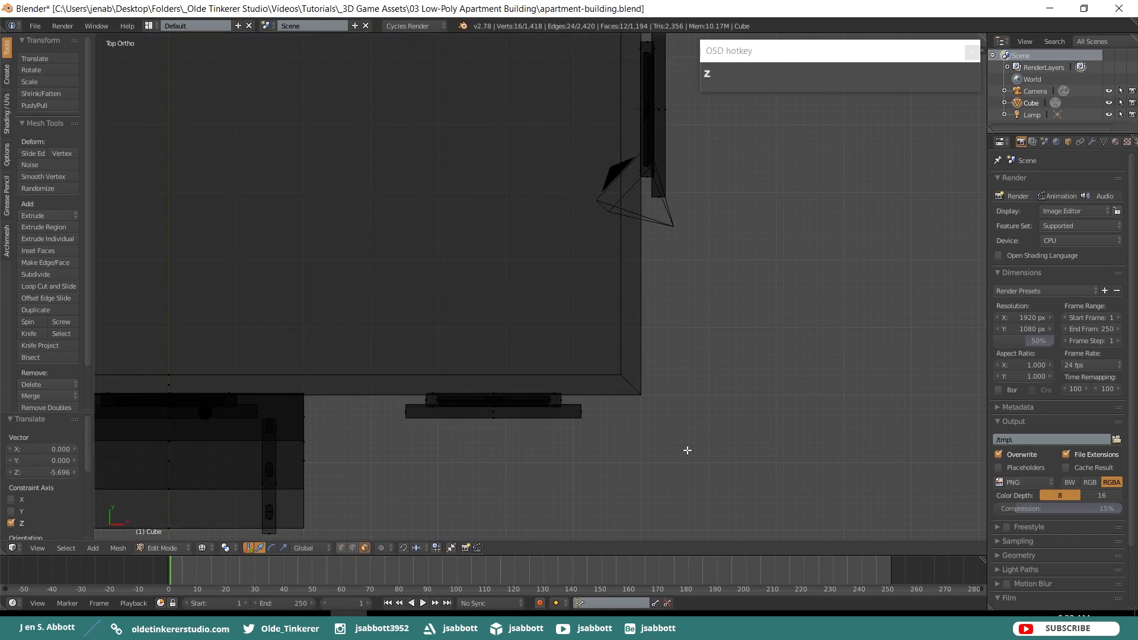
scroll(687, 450, "down", 1)
middle_click_drag(635, 483, 635, 381)
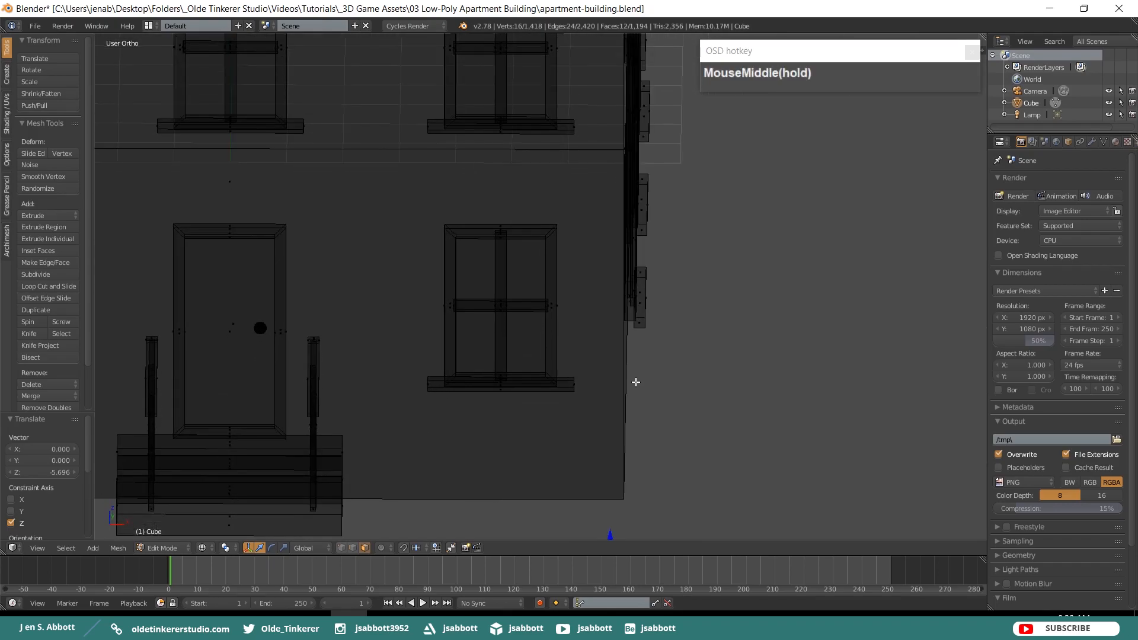
key("z")
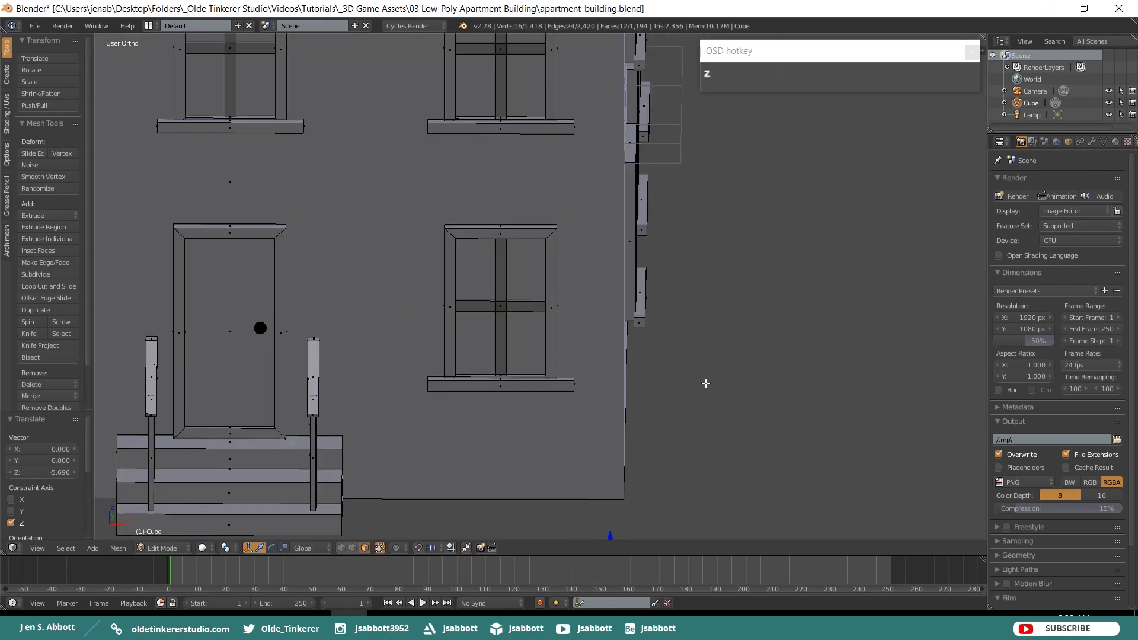
key("KP_3")
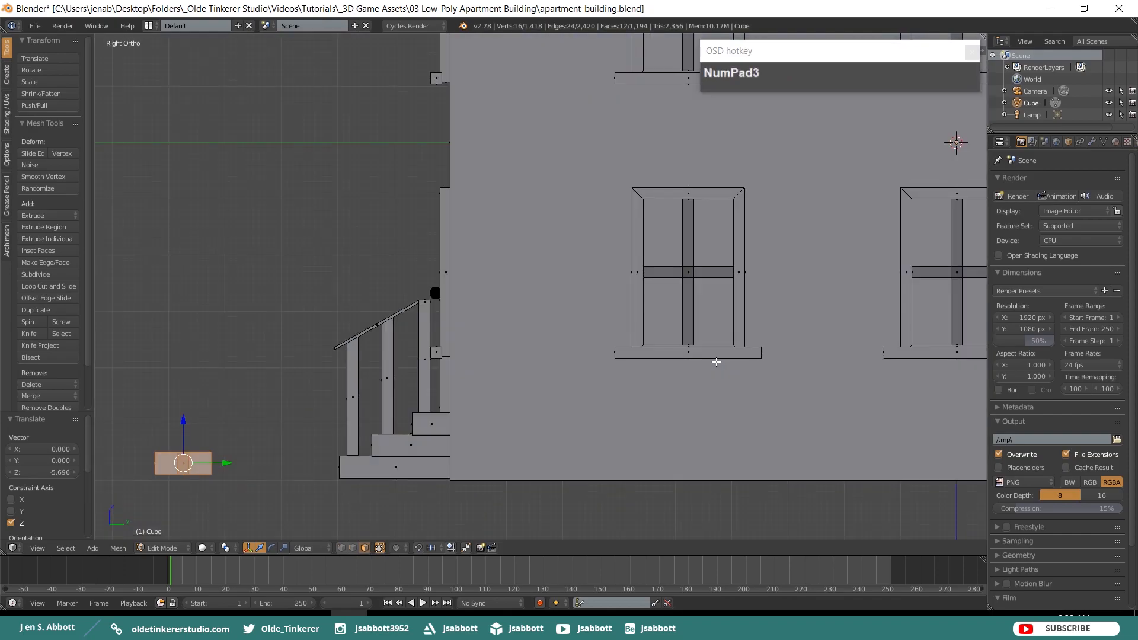
left_click_drag(225, 467, 482, 461)
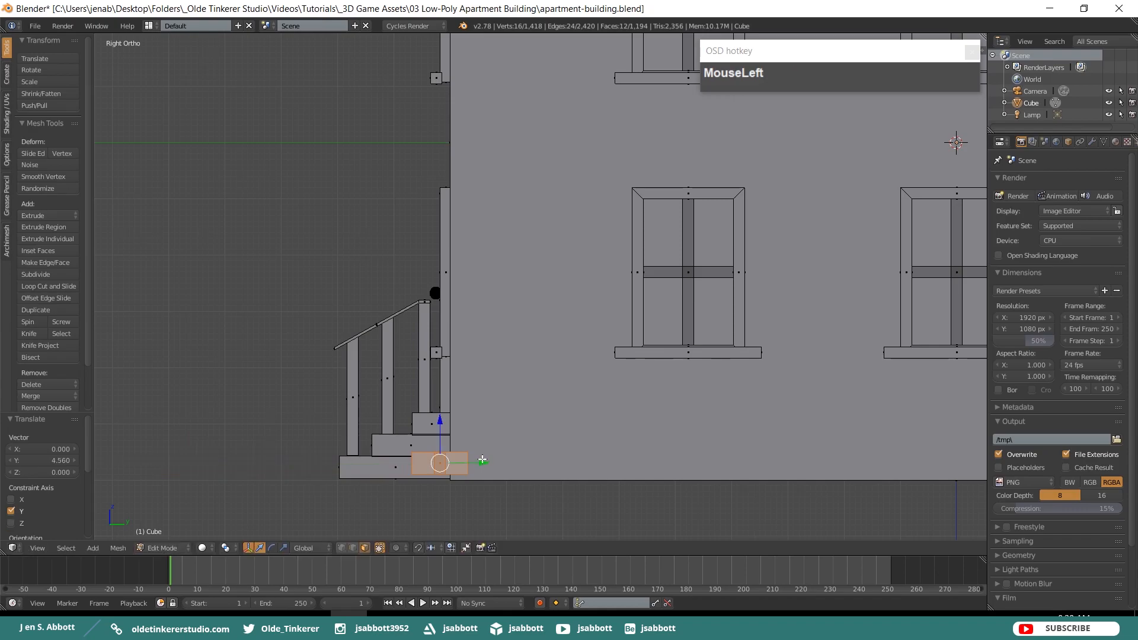
left_click_drag(440, 420, 440, 425)
key("KP_7")
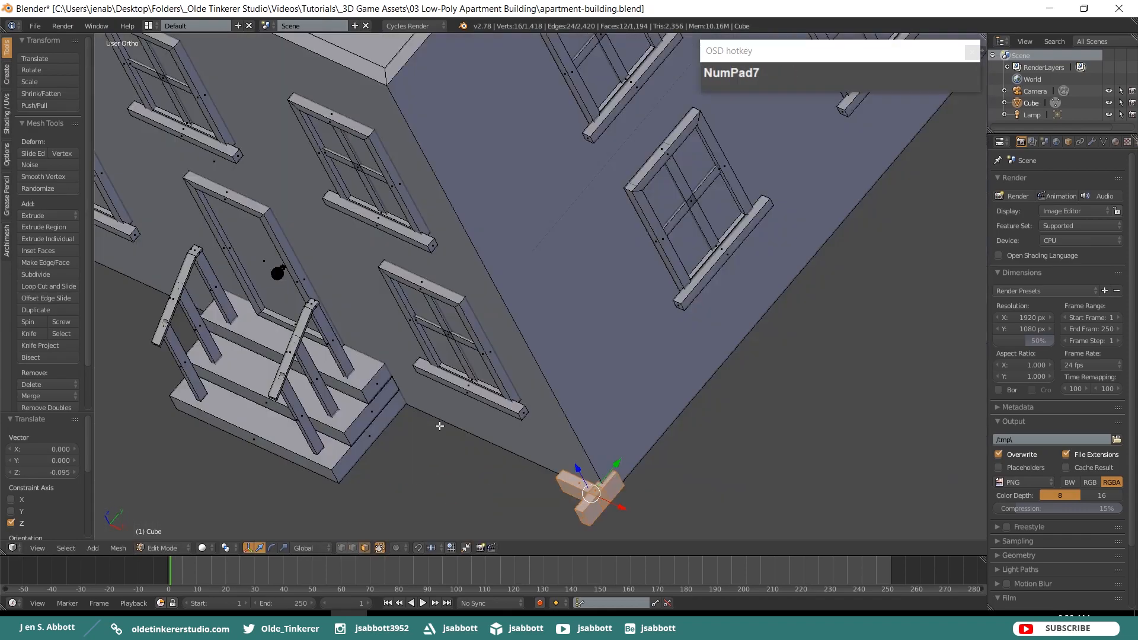
left_click_drag(611, 349, 611, 346)
Select only the side block and move it about 0.4 along Y so that it wraps around the corner flush with the front block.
key("a")
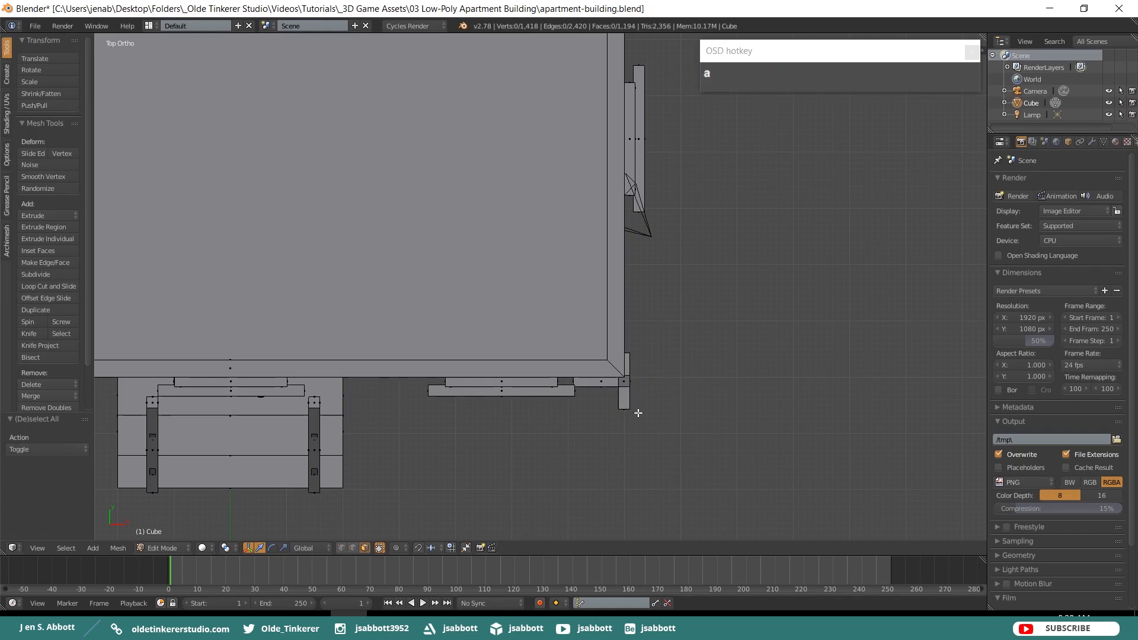
key("l")
left_click_drag(623, 343, 624, 322)
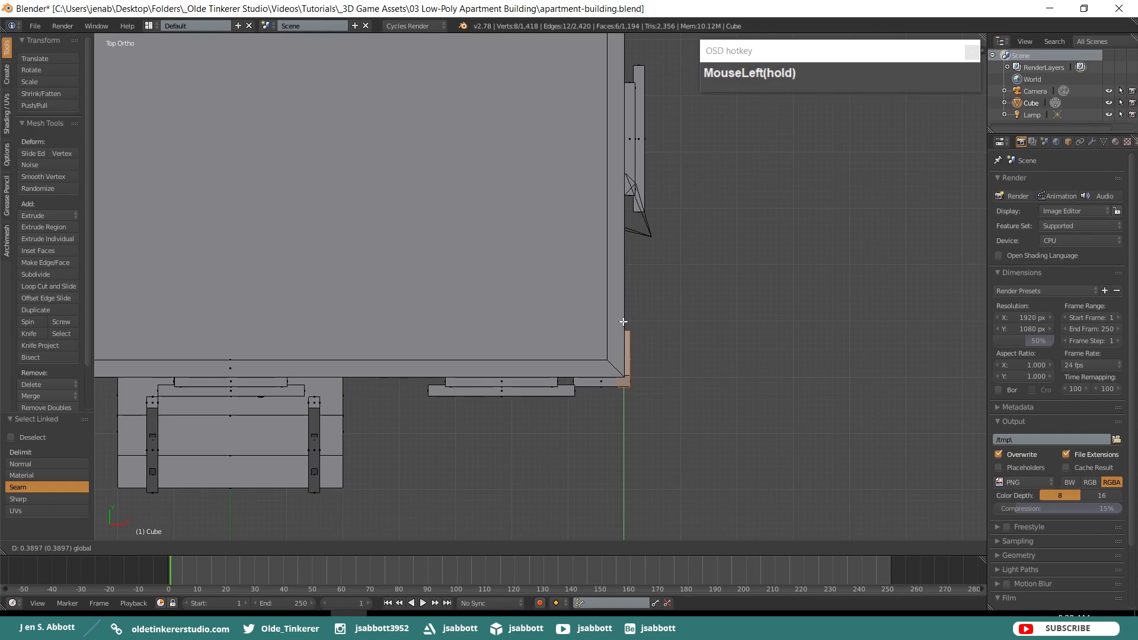
left_click_drag(623, 322, 623, 320)
key("a")
middle_click_drag(691, 449, 689, 328)
scroll(655, 348, "up", 5)
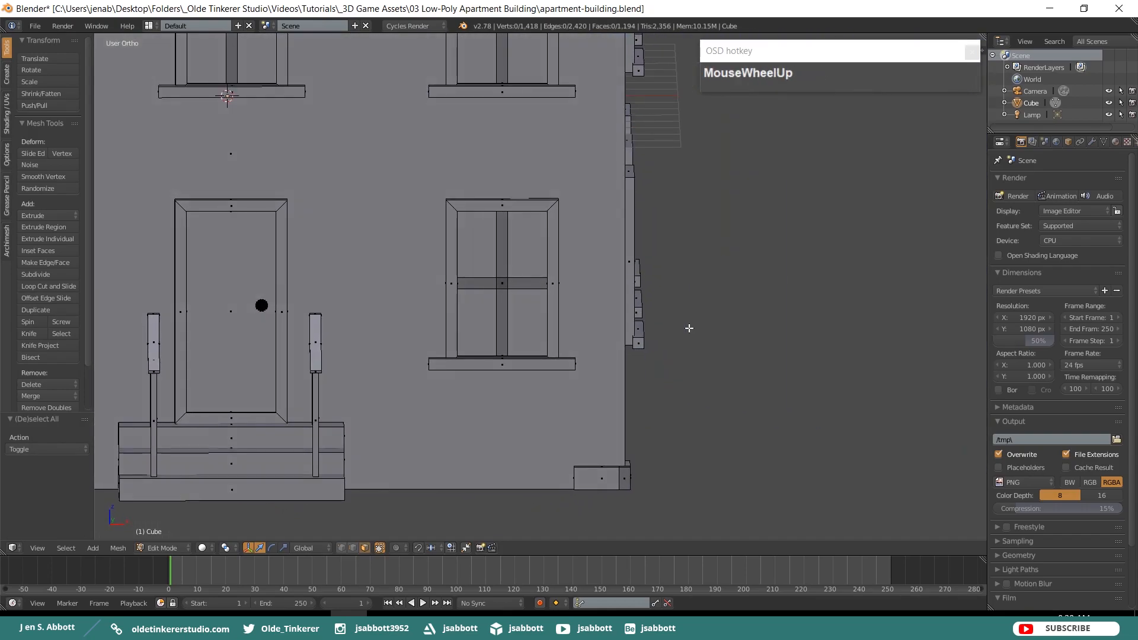
Duplicate both corner blocks and raise the copies about 0.6 along Z, leaving a gap above the originals.
key("KP_1")
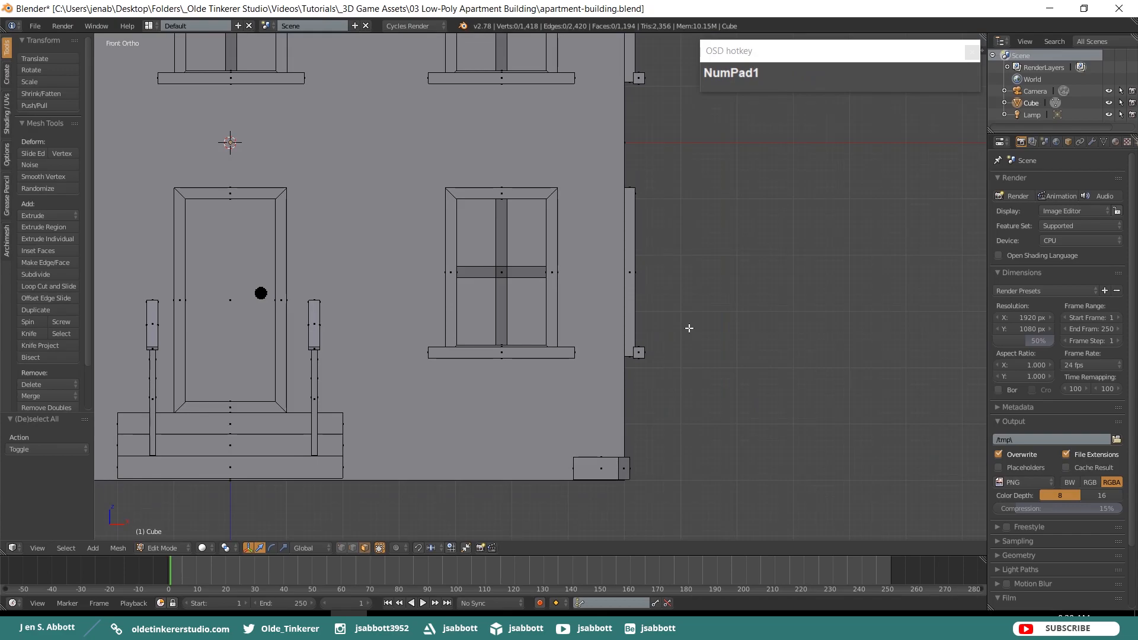
left_click(678, 466)
key("l")
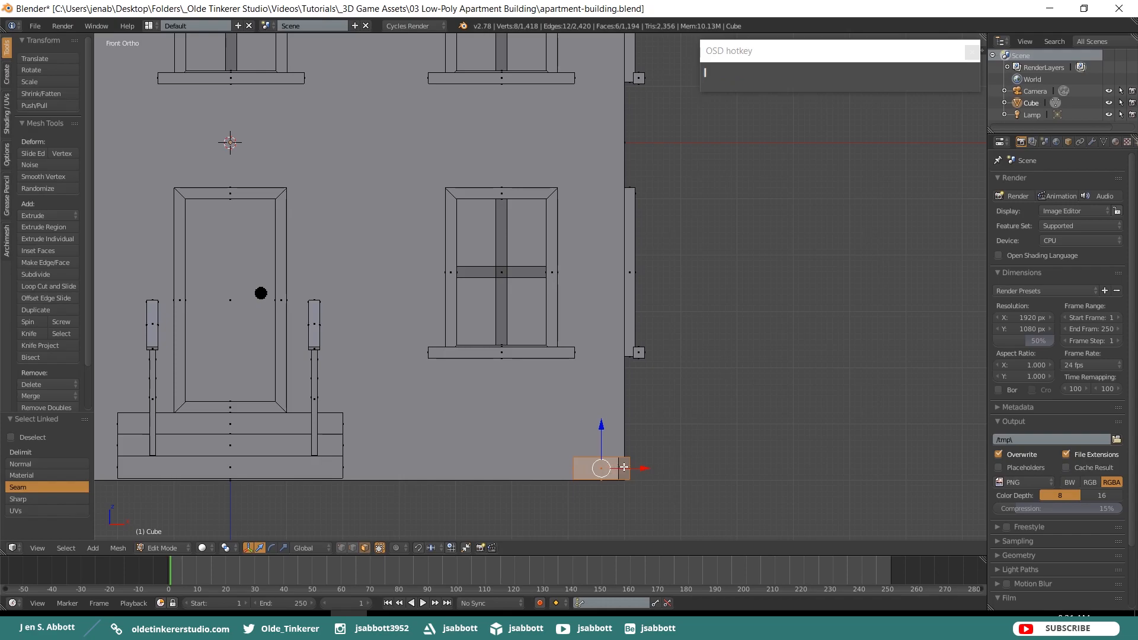
middle_click_drag(656, 468, 680, 486)
key("l")
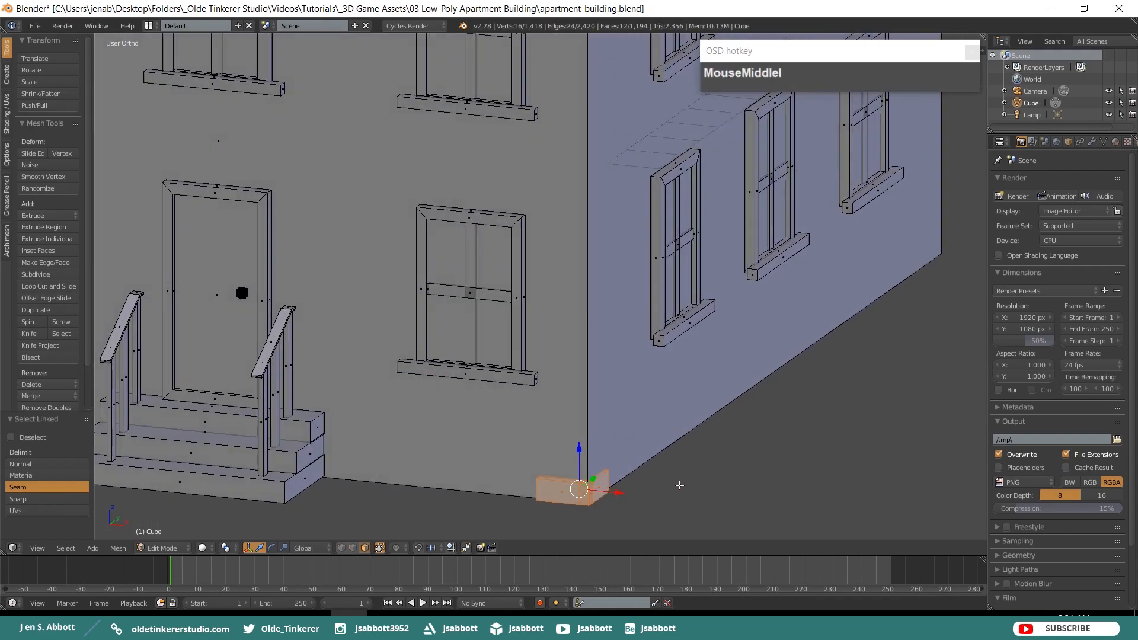
key("KP_1")
key("shift+d")
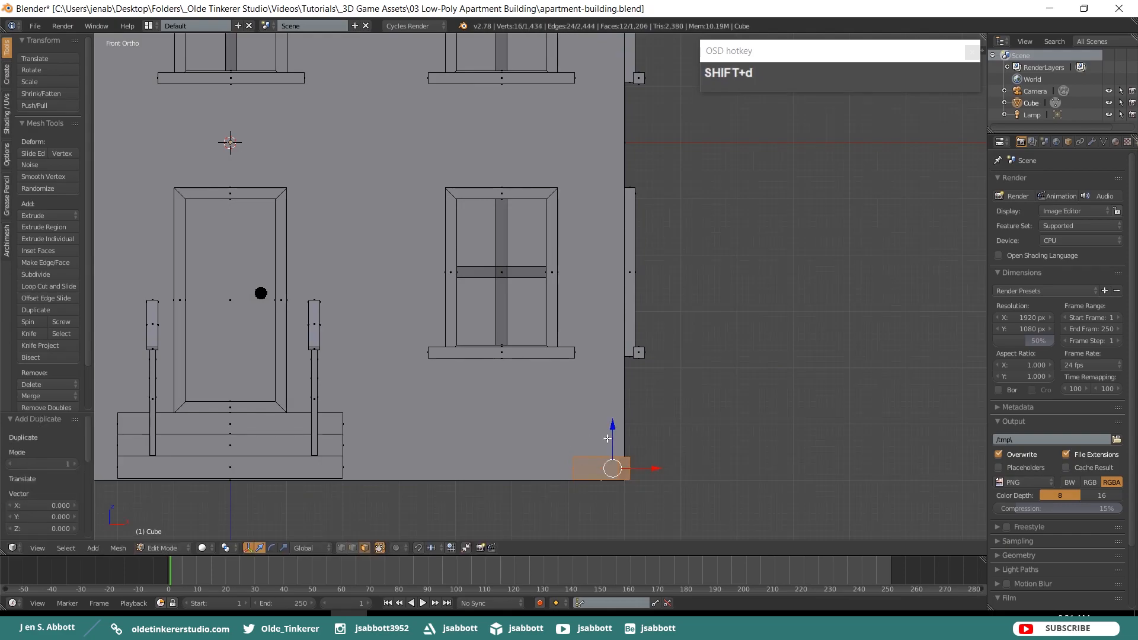
left_click_drag(613, 429, 614, 400)
scroll(740, 417, "up", 3)
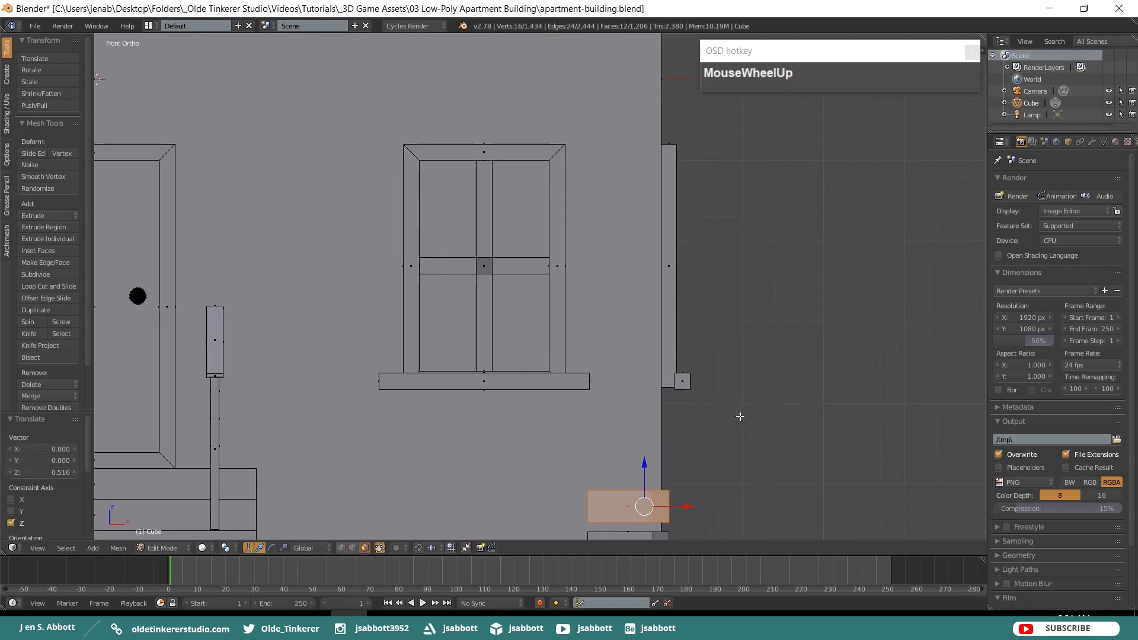
middle_click_drag(816, 480, 728, 267, "shift")
left_click_drag(579, 298, 579, 291)
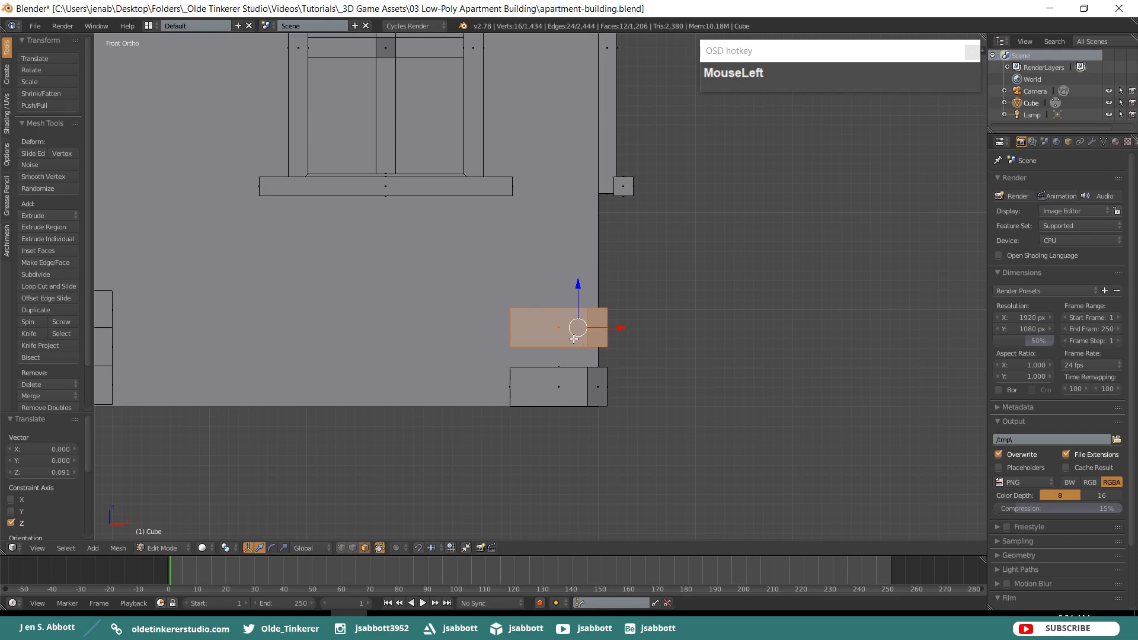
Select only the upper front block and scale it by 0.6 along X.
key("a")
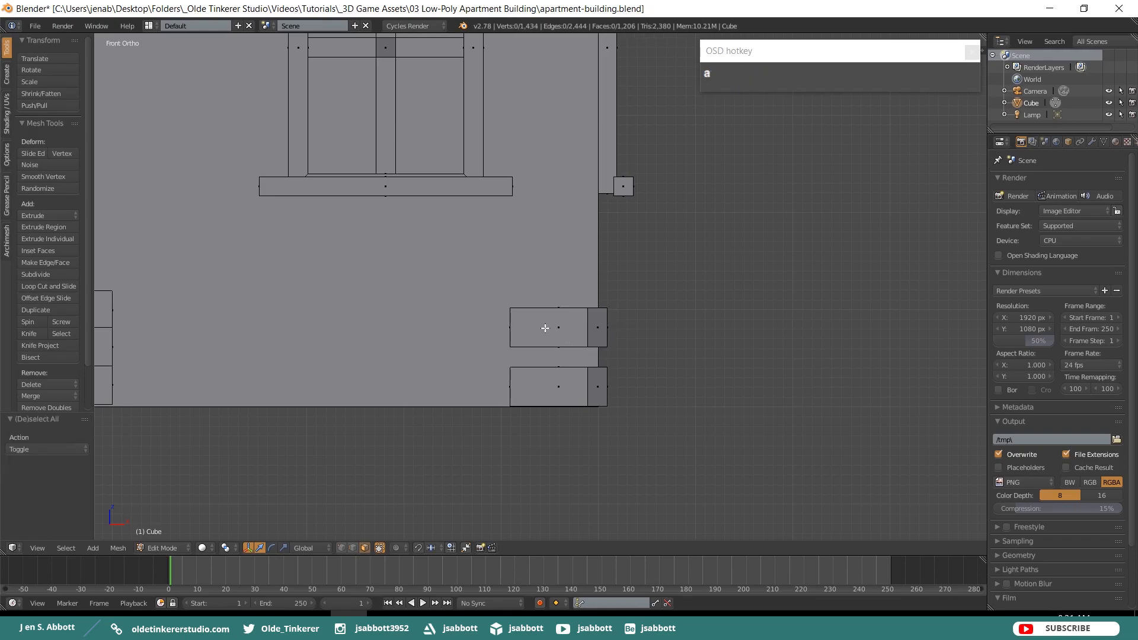
key("l")
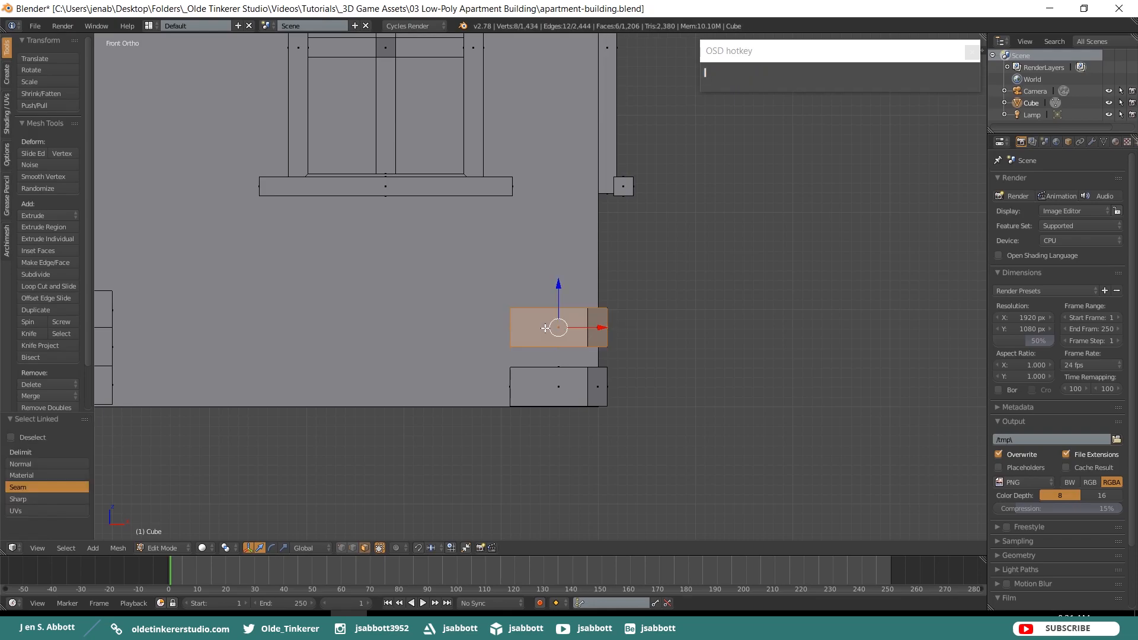
key("s")
key("x")
key("KP_Decimal")
key("KP_6")
key("Return")
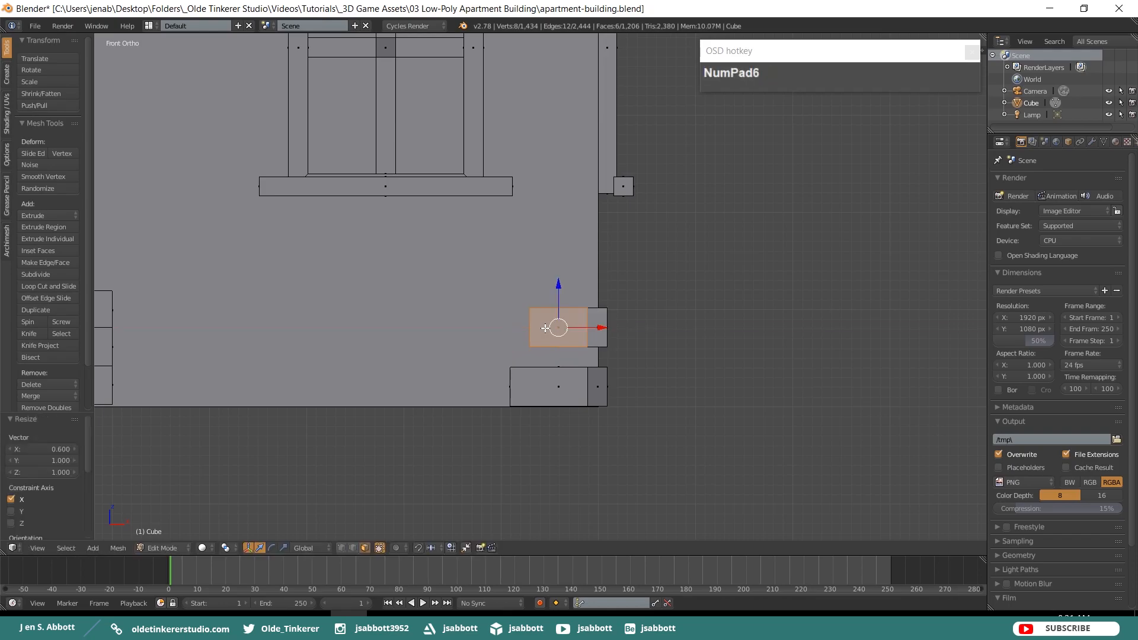
Select only the upper side block at the corner and scale it by 0.6 along Y.
key("a")
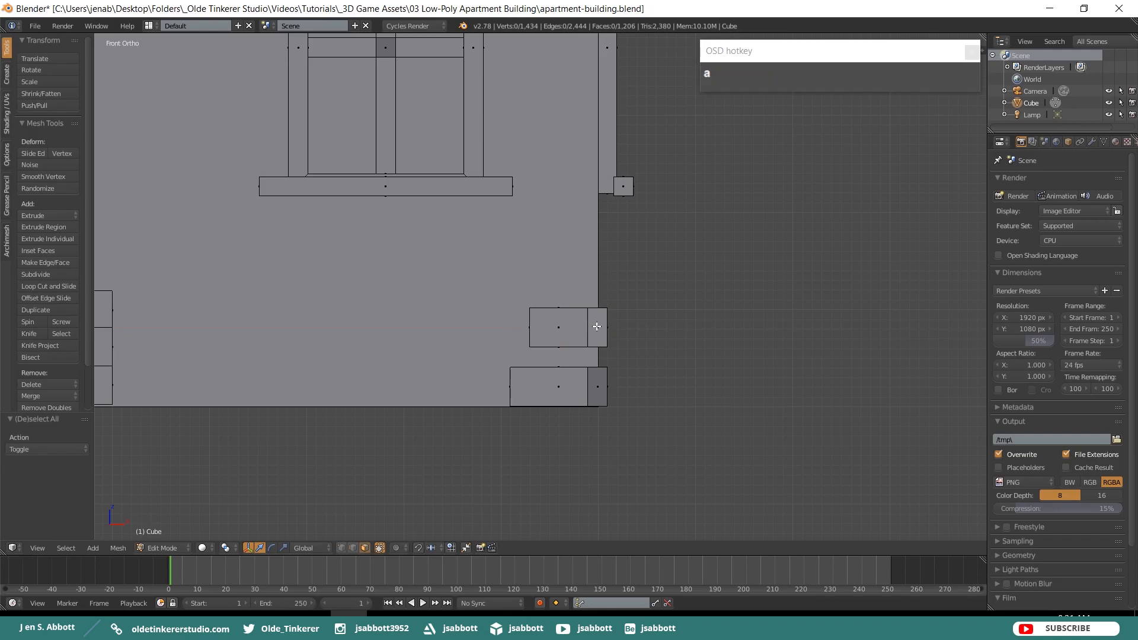
middle_click_drag(627, 325, 605, 331)
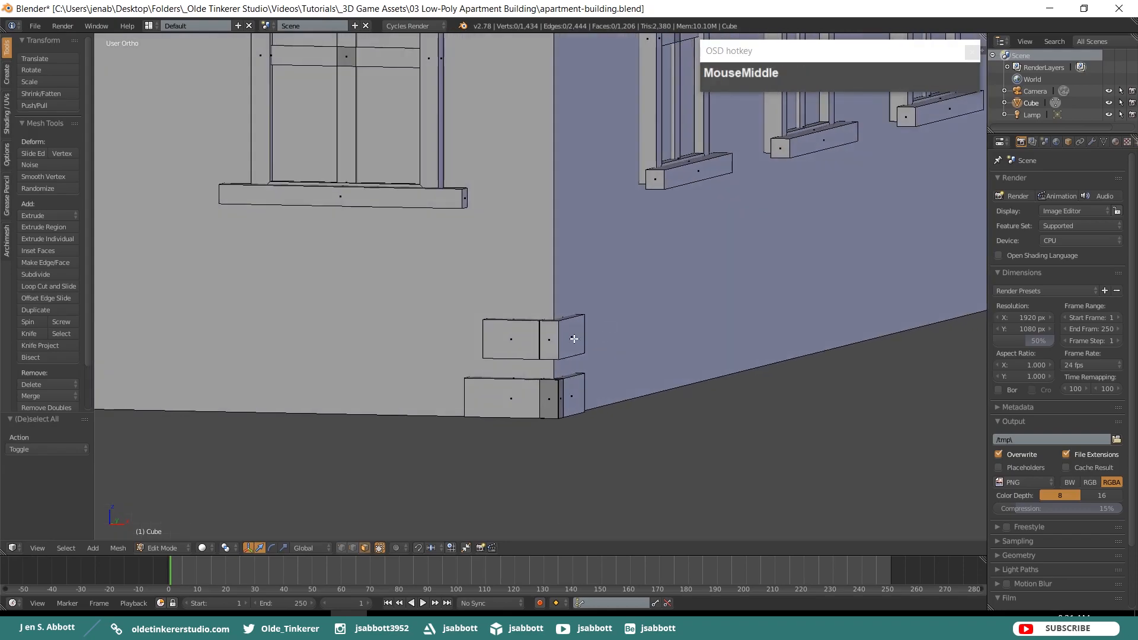
key("l")
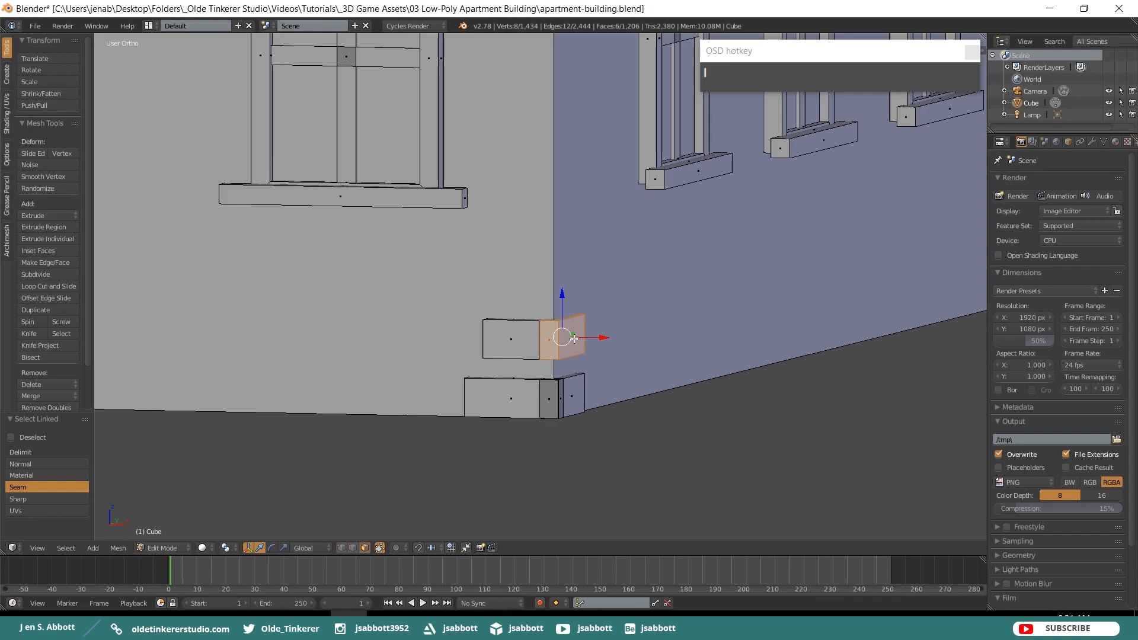
type("sy.6")
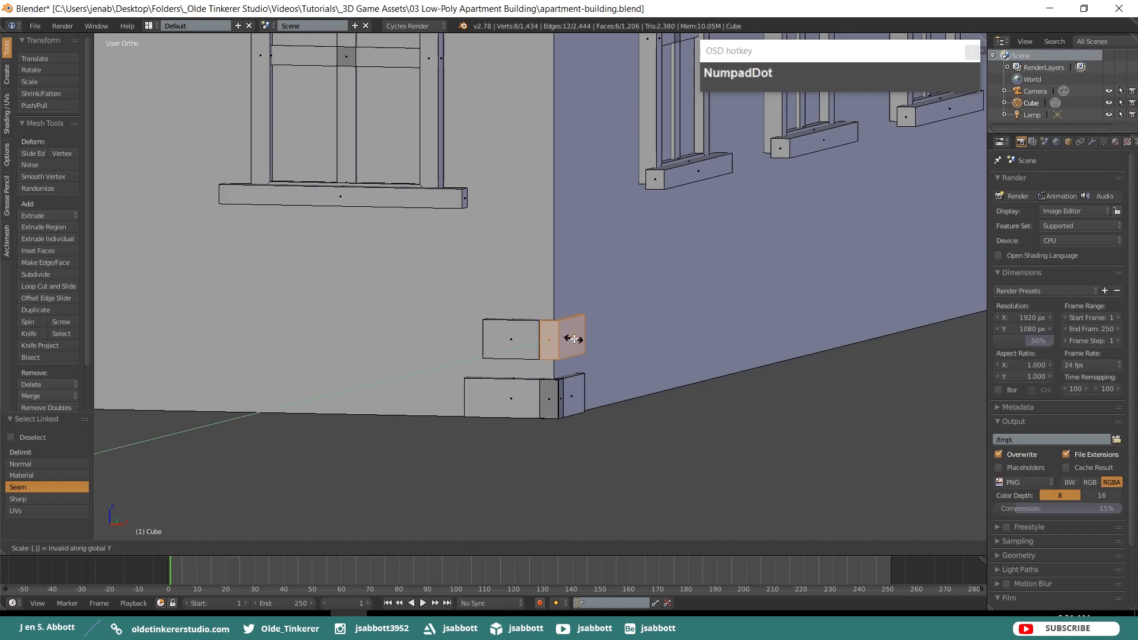
key("Return")
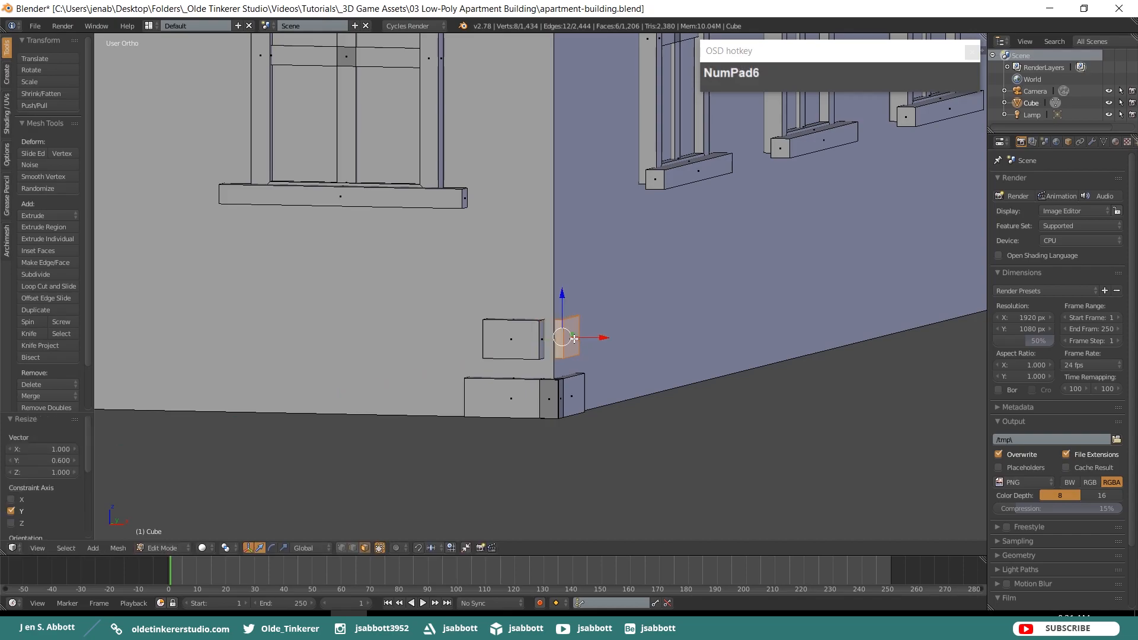
Move the shortened side block about -0.207 along Y so that it meets the upper front block at the corner.
key("a")
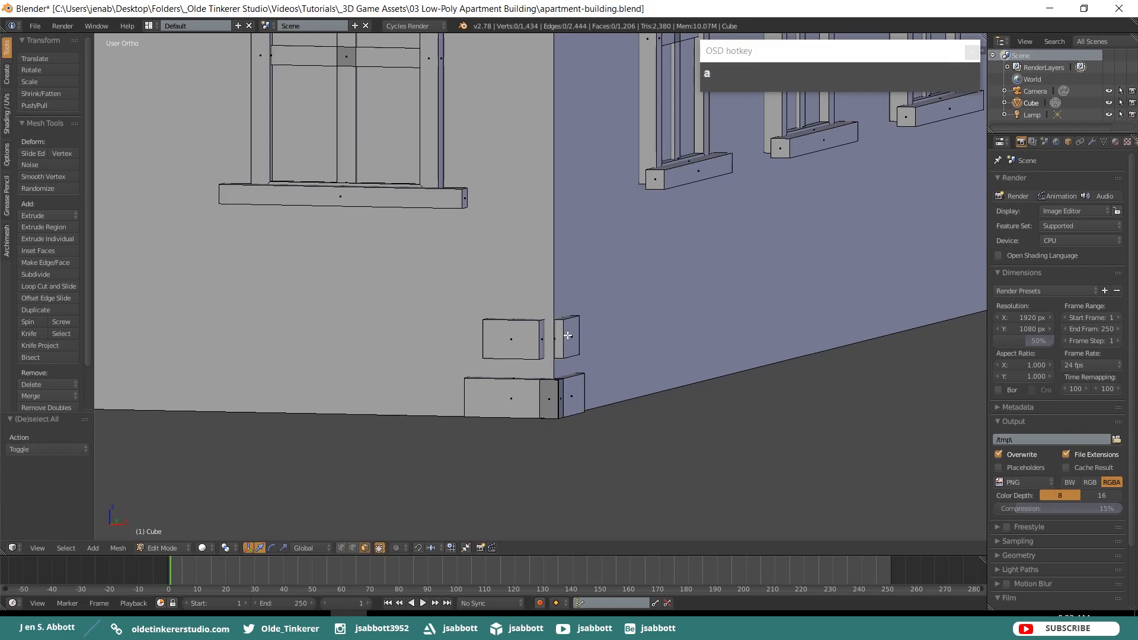
key("l")
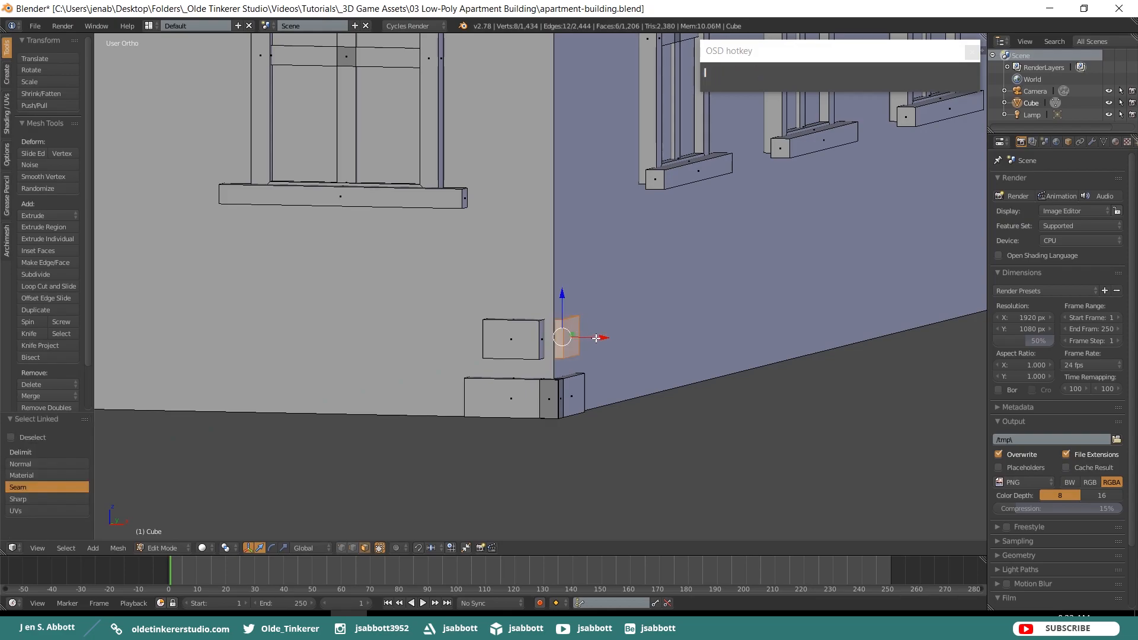
left_click_drag(580, 337, 572, 337)
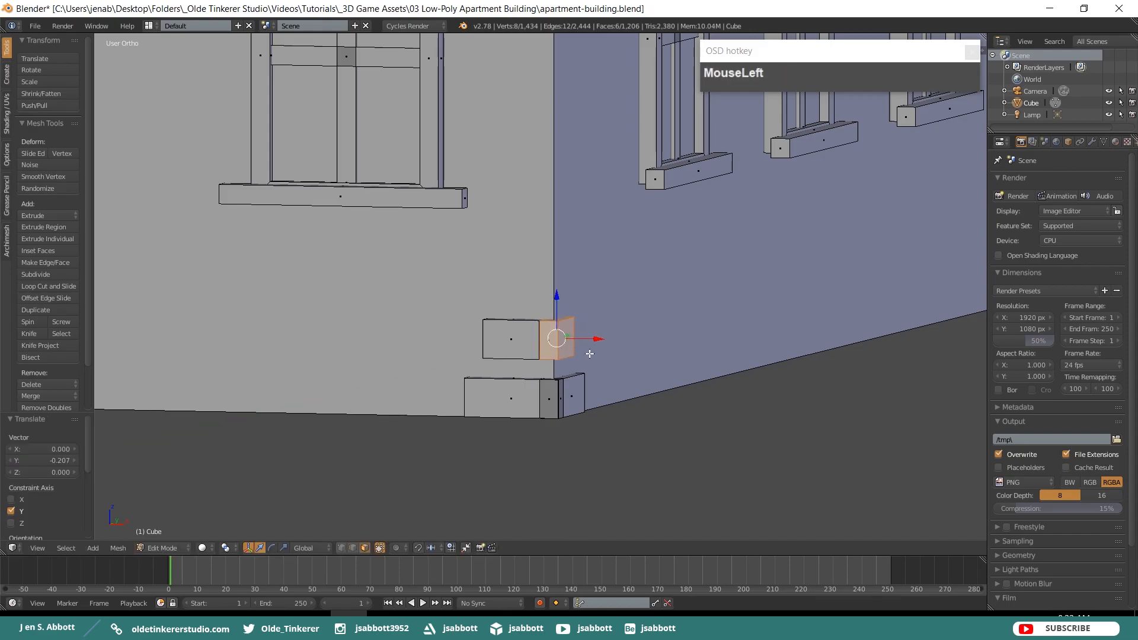
key("KP_7")
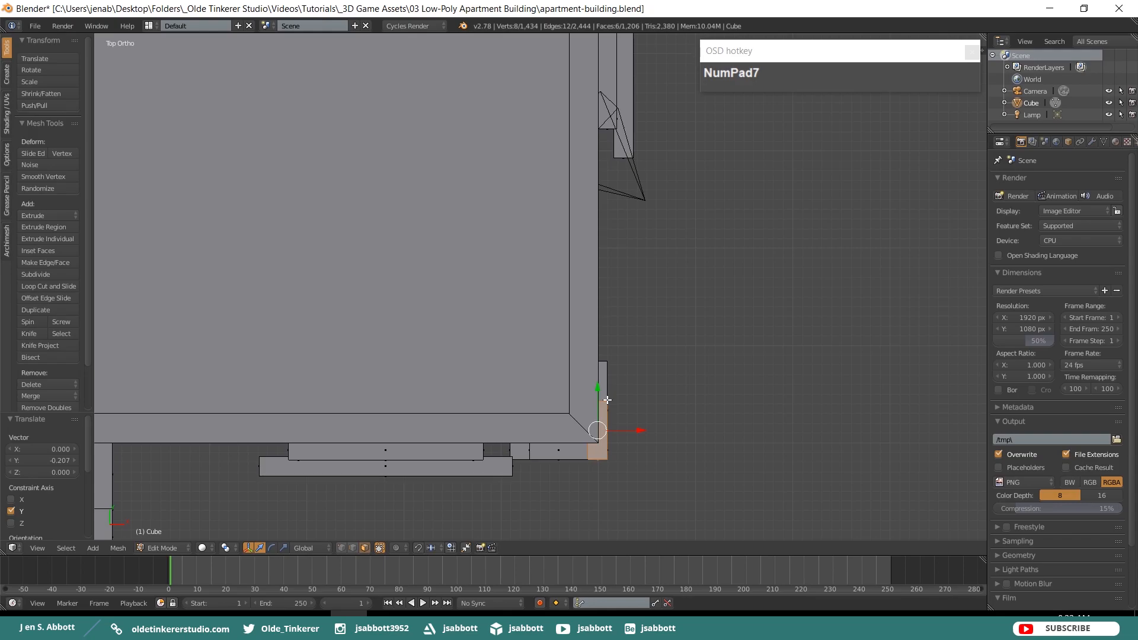
key("KP_1")
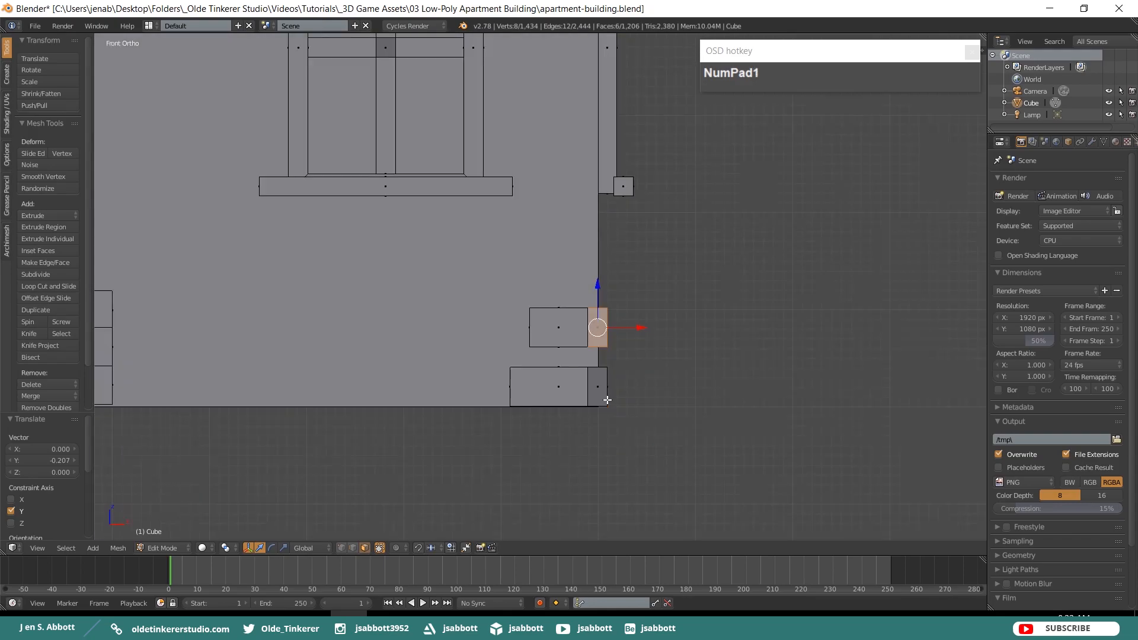
Select all four corner blocks, duplicate them and raise the copies along Z to stack above the originals with an even gap.
key("a")
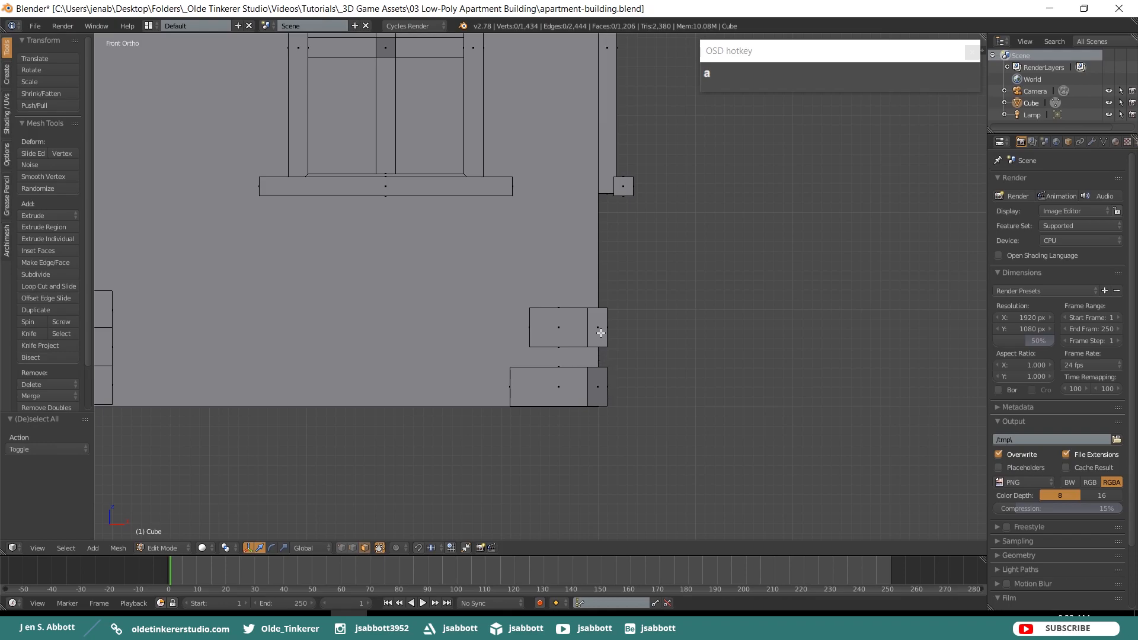
key("l")
key("l")
key("l")
middle_click_drag(600, 388, 555, 409)
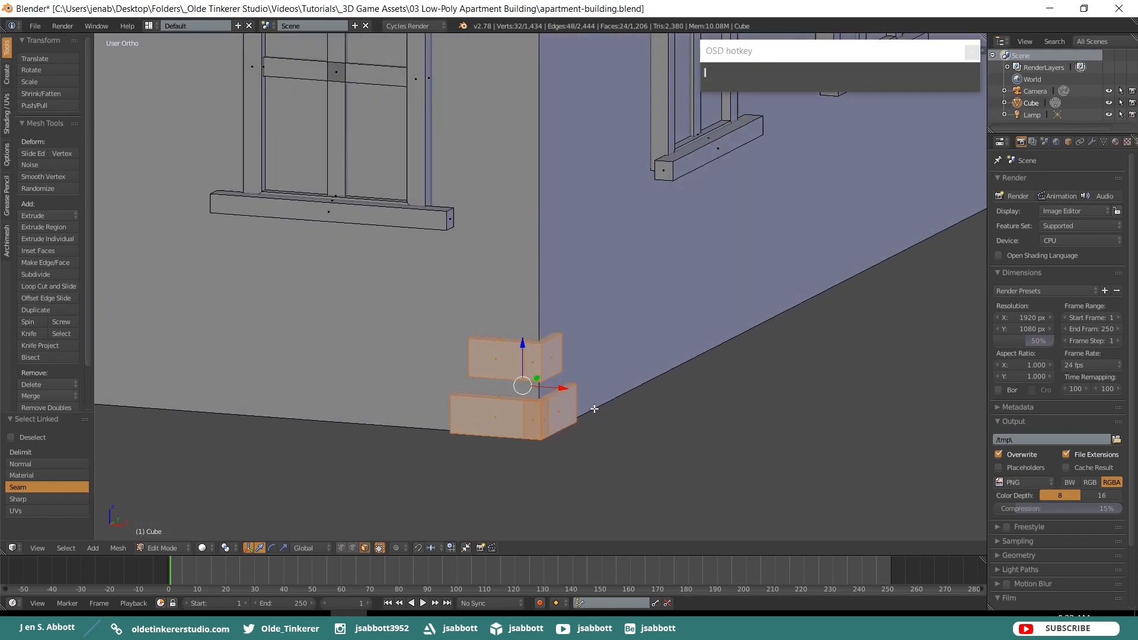
key("KP_1")
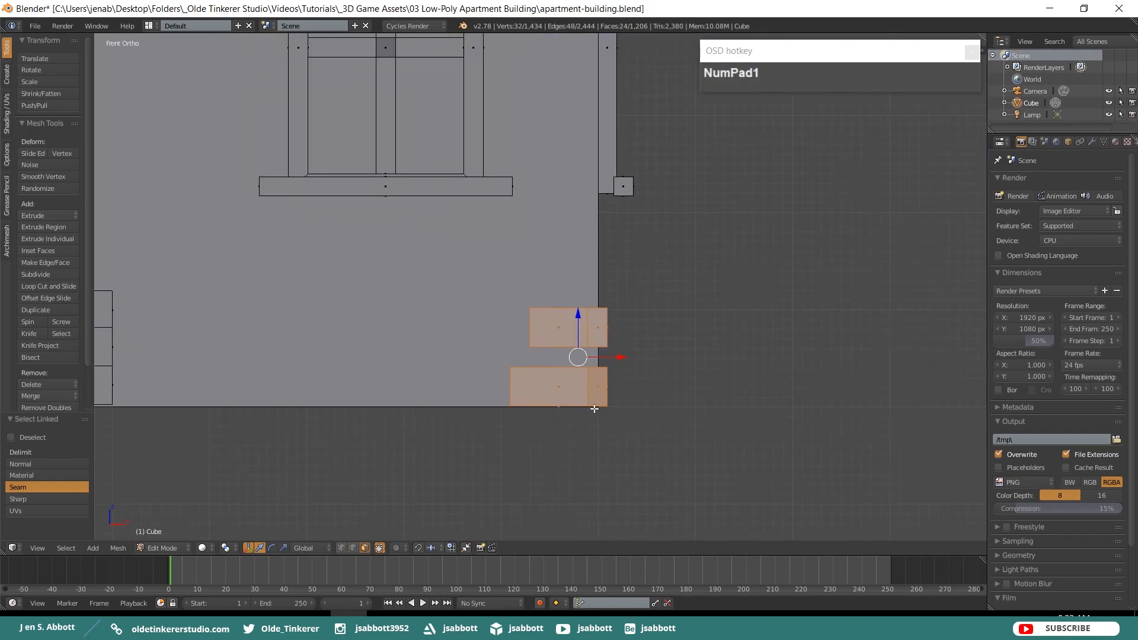
scroll(652, 301, "down", 1)
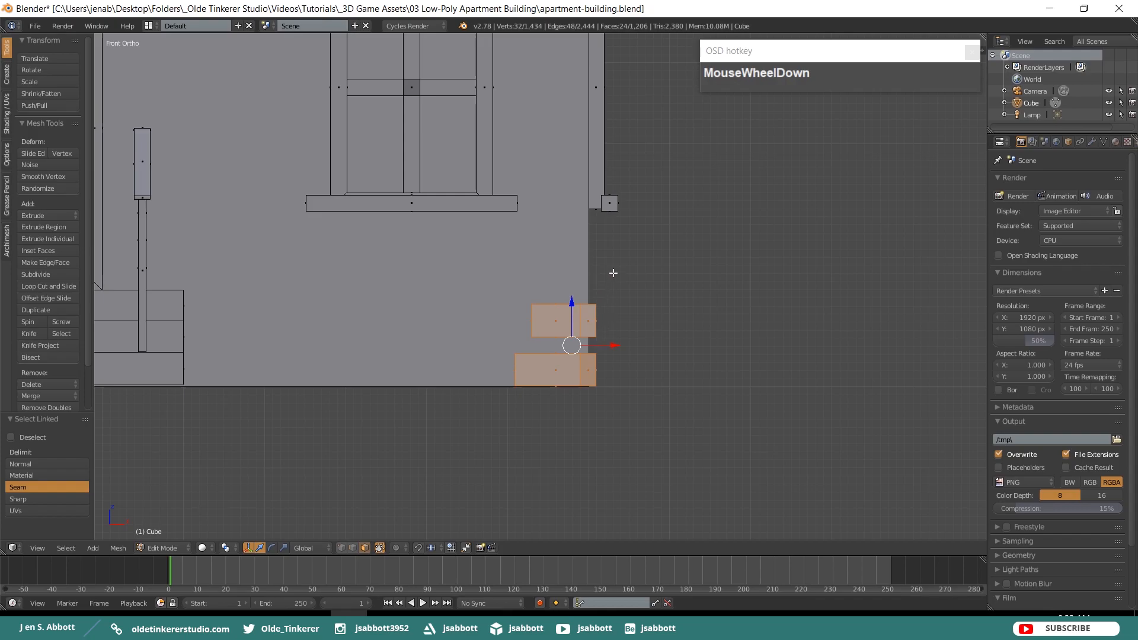
middle_click_drag(612, 273, 632, 393, "shift")
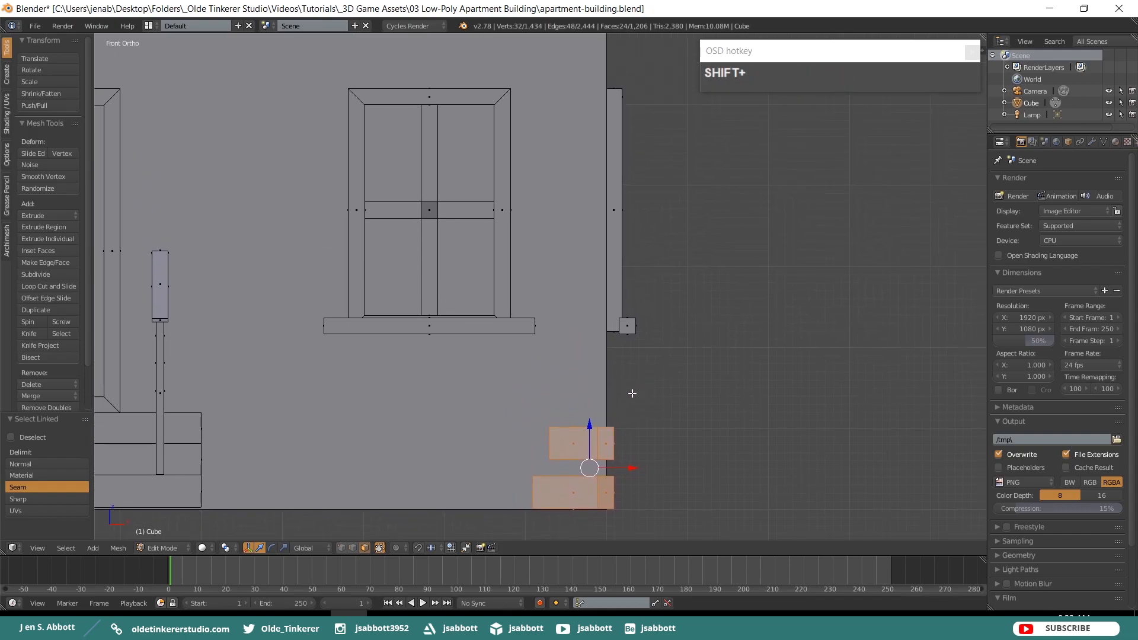
key("shift+d")
left_click_drag(589, 422, 589, 326)
Keep duplicating the four-block set and raising each copy about 1.18 along Z until the column nearly reaches the building's top edge.
scroll(657, 366, "up", 3)
middle_click_drag(657, 366, 704, 310, "shift")
key("shift+d")
left_click_drag(584, 277, 584, 113)
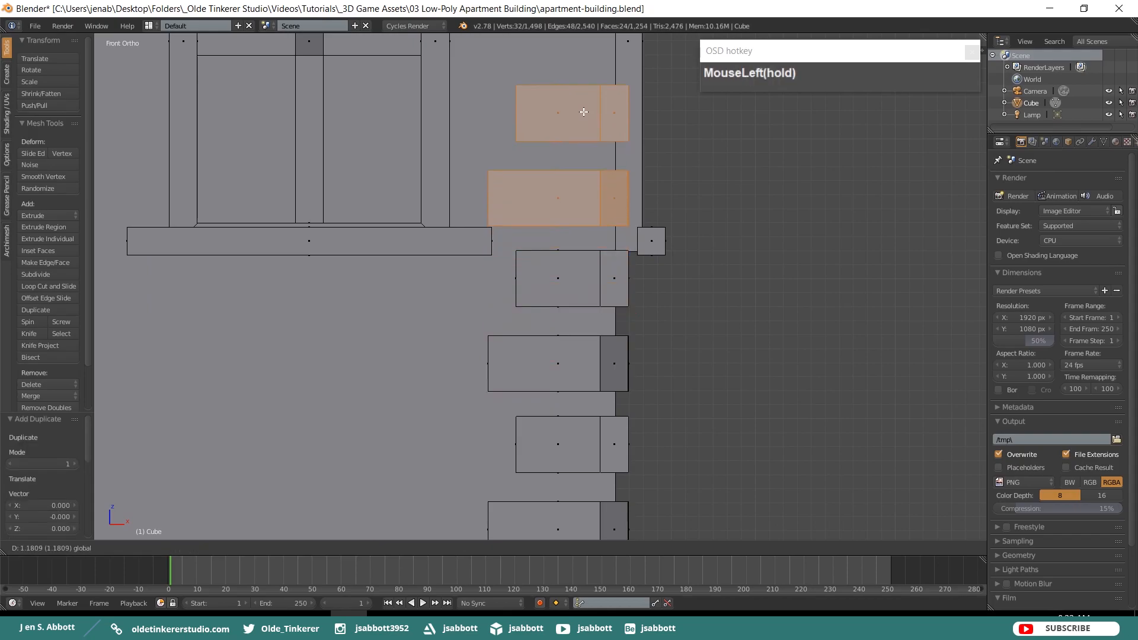
middle_click_drag(616, 95, 628, 442, "shift")
key("shift+d")
middle_click_drag(622, 136, 622, 426, "shift")
key("shift+d")
left_click_drag(596, 422, 601, 91)
key("shift+d")
middle_click_drag(637, 107, 626, 384, "shift")
key("shift+d")
left_click_drag(590, 429, 591, 260)
middle_click_drag(619, 212, 619, 360, "shift")
key("shift+d")
left_click(619, 361)
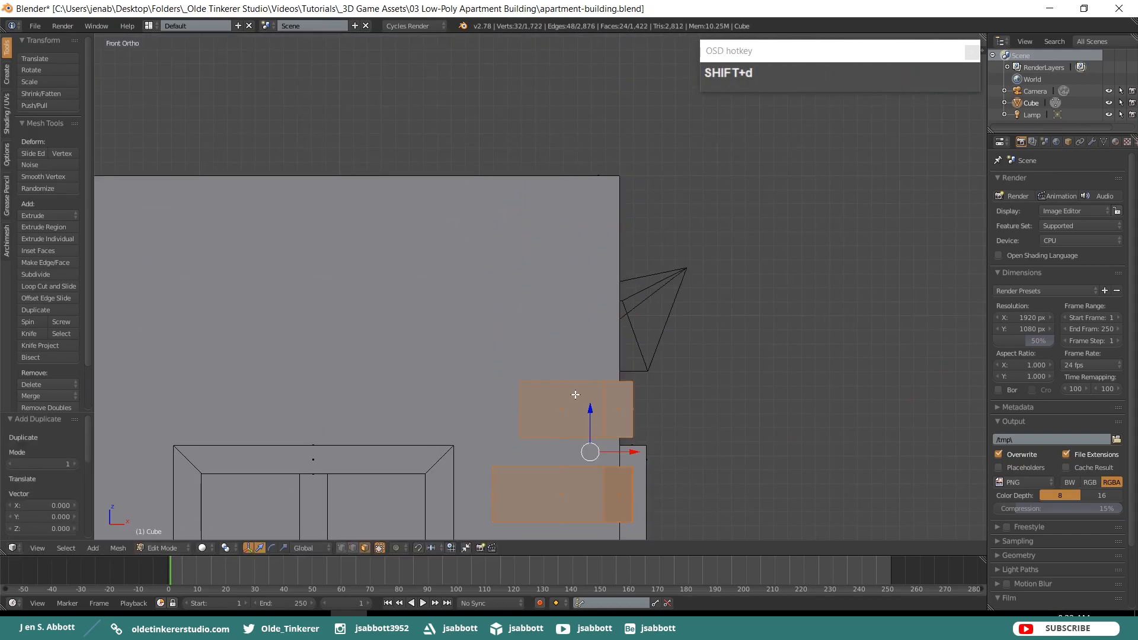
left_click_drag(590, 408, 593, 229)
key("a")
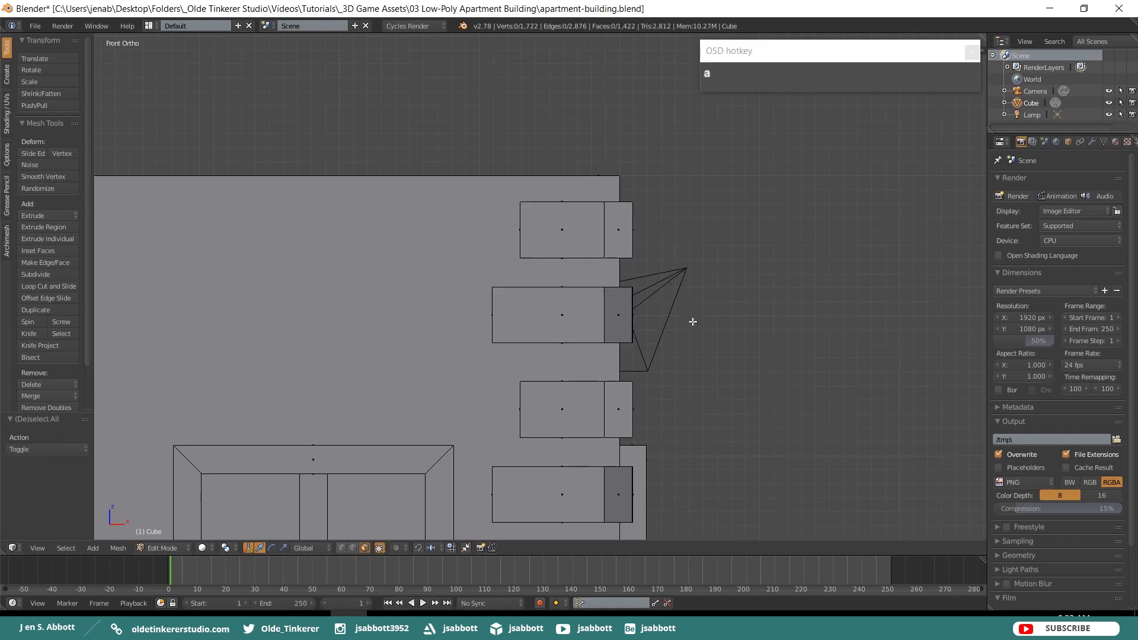
Select the top faces of the two uppermost corner blocks and raise them about 0.182 along Z to the roof edge.
middle_click_drag(675, 297, 626, 255)
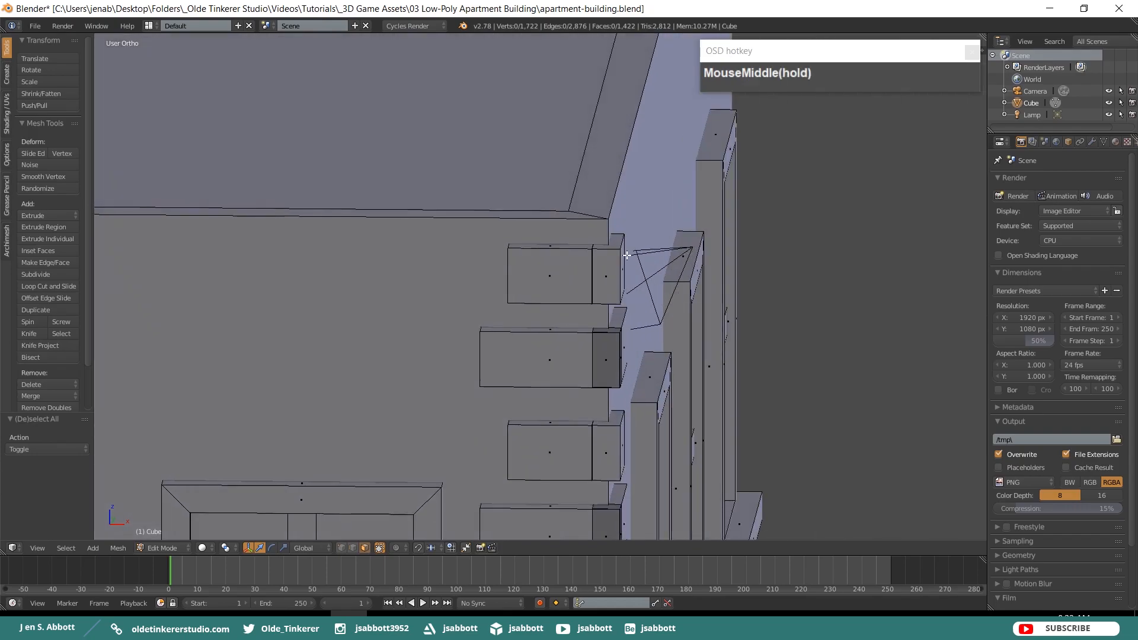
right_click(620, 242)
right_click(571, 247, "shift")
key("KP_1")
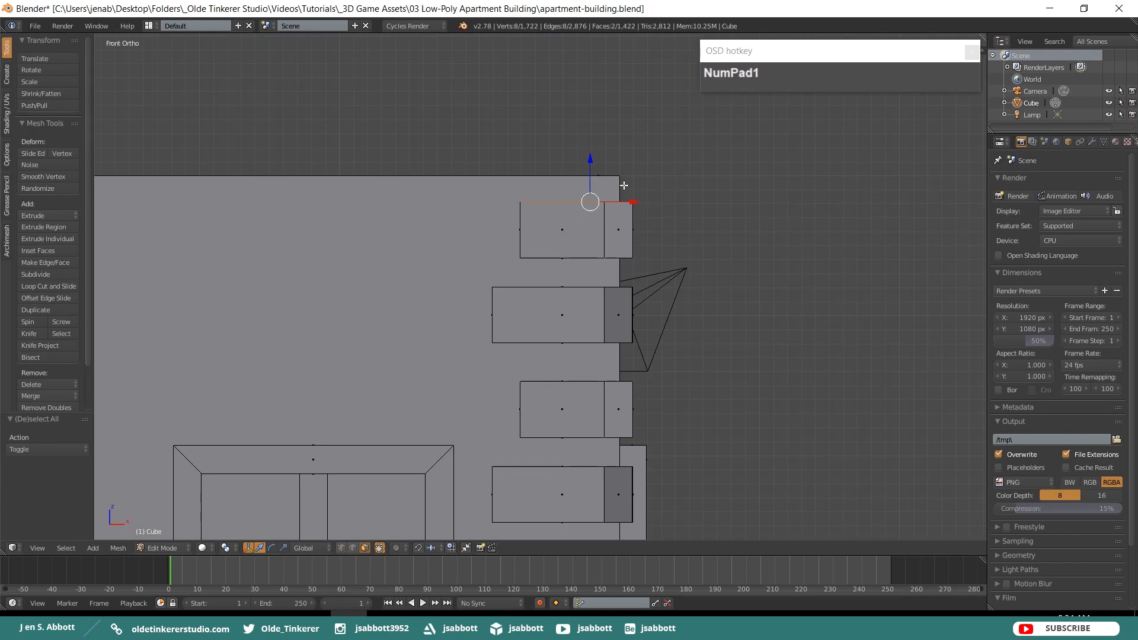
left_click_drag(591, 159, 597, 133)
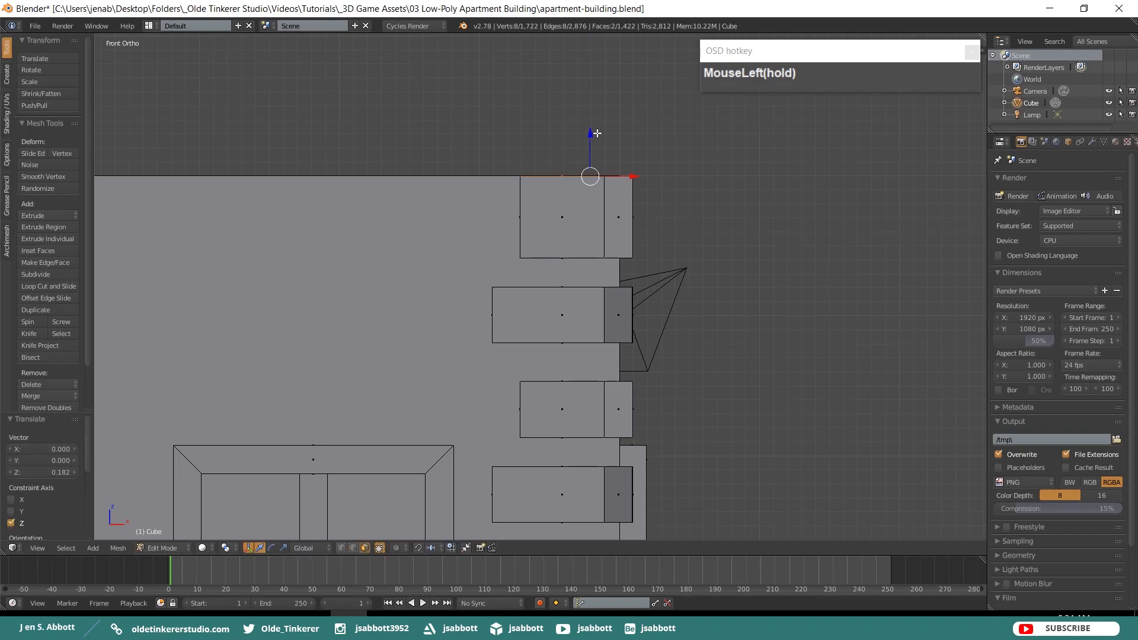
Reselect the uppermost blocks' top faces and lower them about 0.009 along Z to sit just below the roof surface.
key("a")
middle_click_drag(597, 133, 583, 175)
key("ctrl+z")
left_click_drag(554, 245, 561, 247)
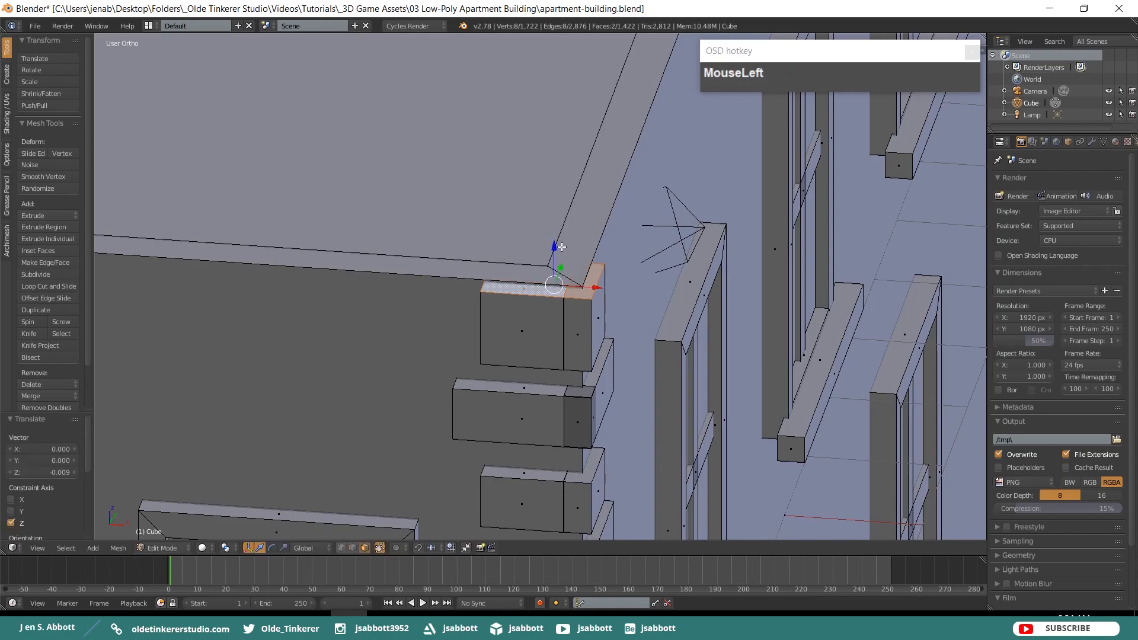
key("a")
key("KP_1")
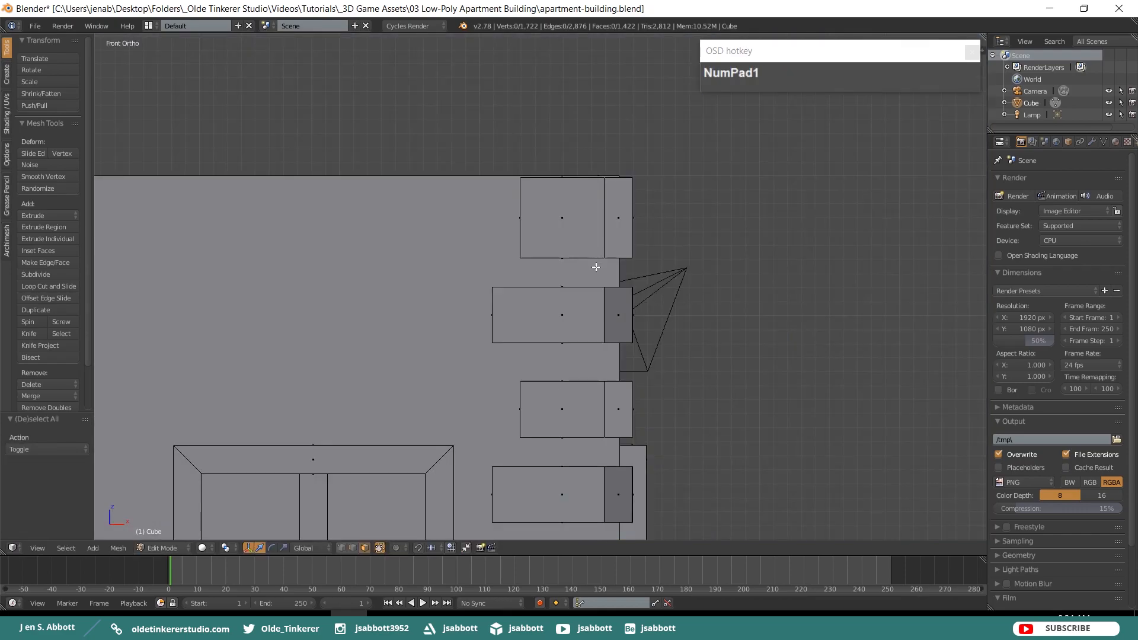
Select every front and side block in the corner column and duplicate the whole column in place.
scroll(596, 274, "down", 3)
scroll(667, 446, "down", 3)
middle_click_drag(688, 508, 713, 307, "shift")
scroll(713, 309, "up", 2)
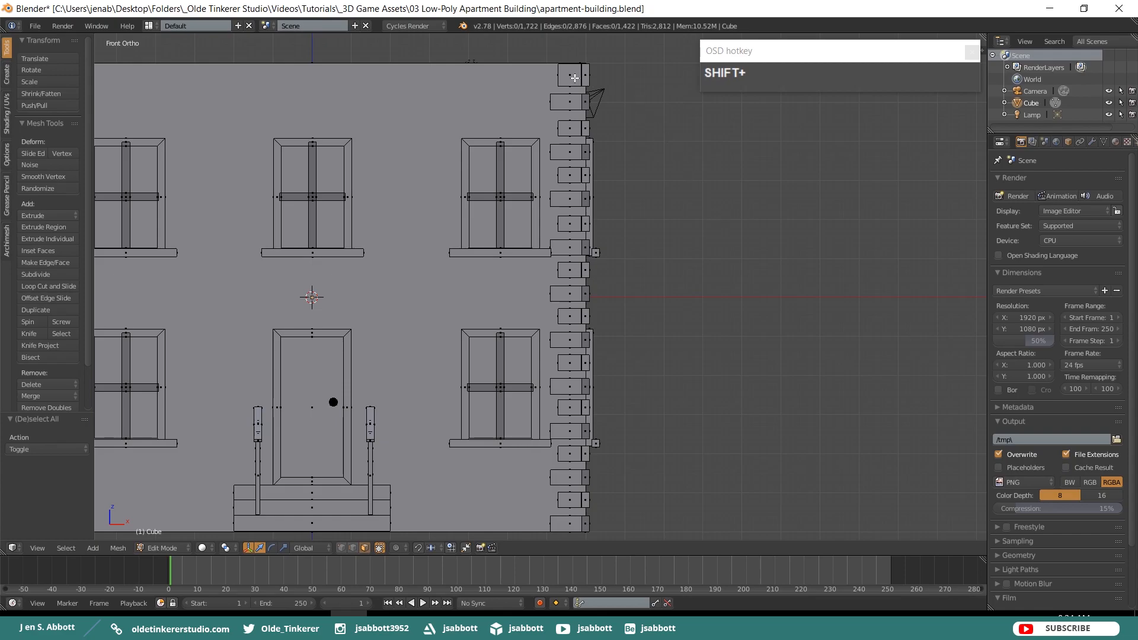
middle_click_drag(618, 84, 553, 87)
key("l")
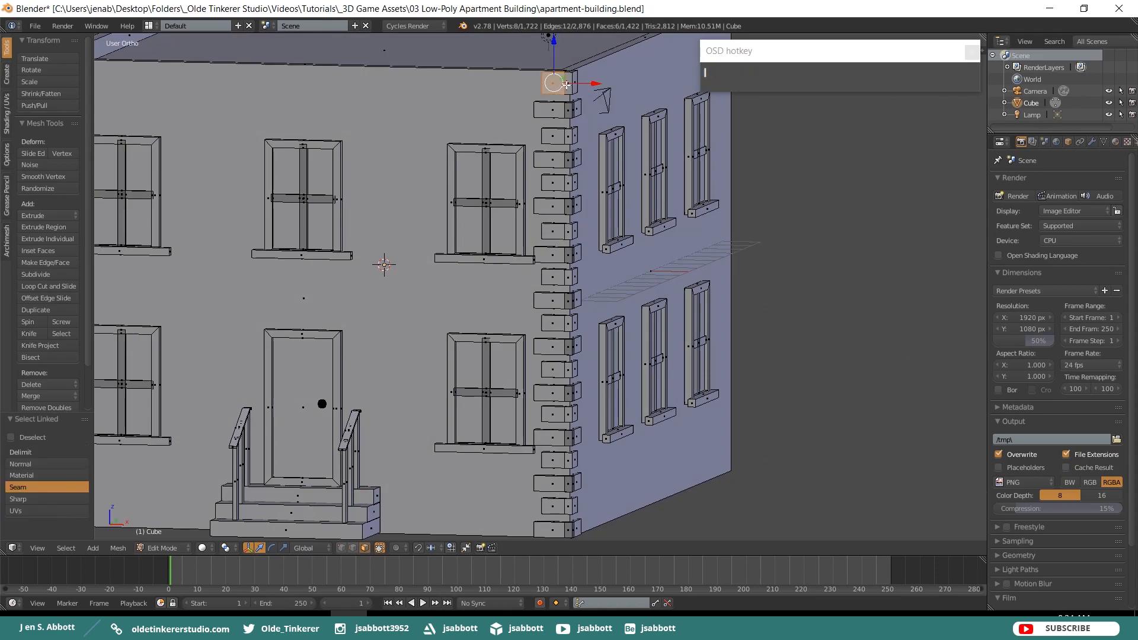
key("l")
key("l")
key("l")
key("l")
key("l")
key("l")
key("l")
key("l")
key("l")
key("l")
key("l")
key("l")
key("l")
key("l")
key("l")
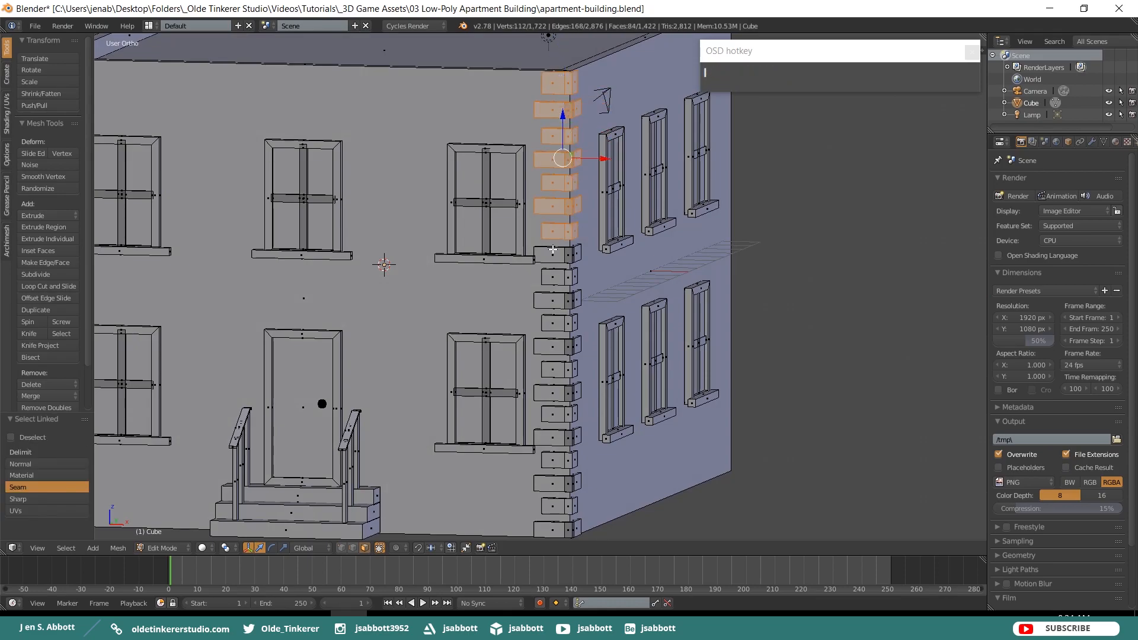
key("l")
key("l")
key("l")
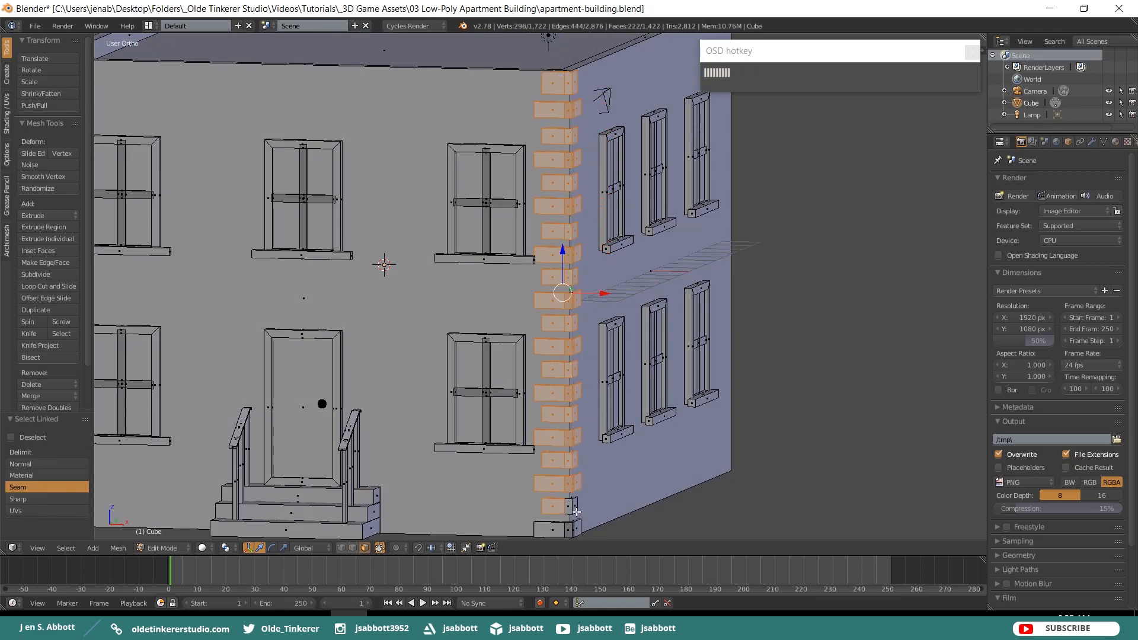
key("l")
key("l")
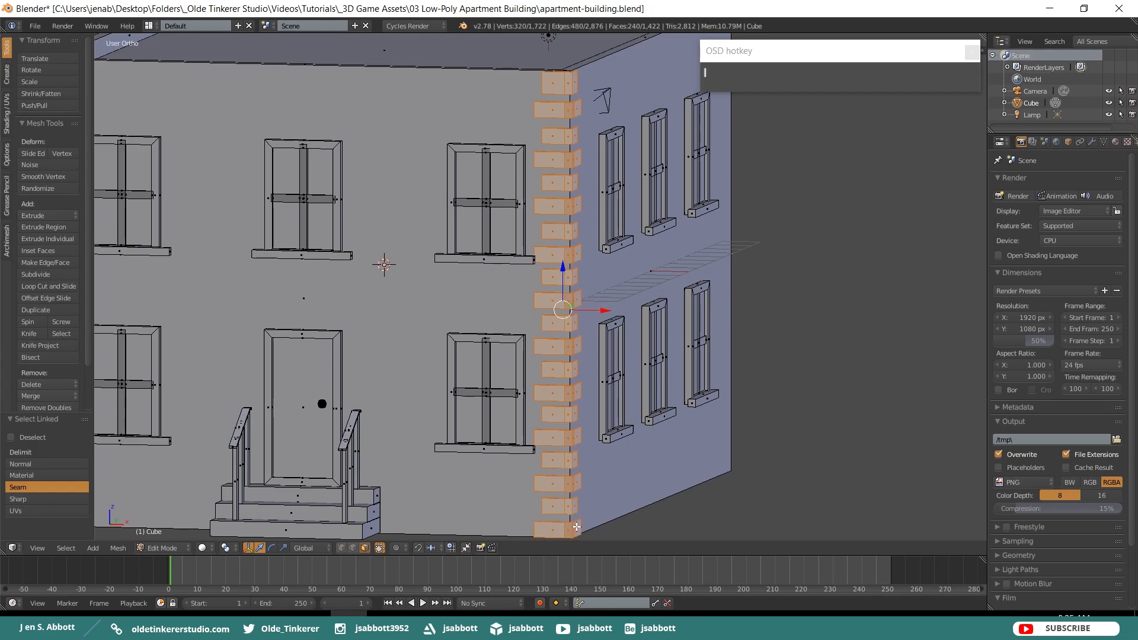
key("KP_1")
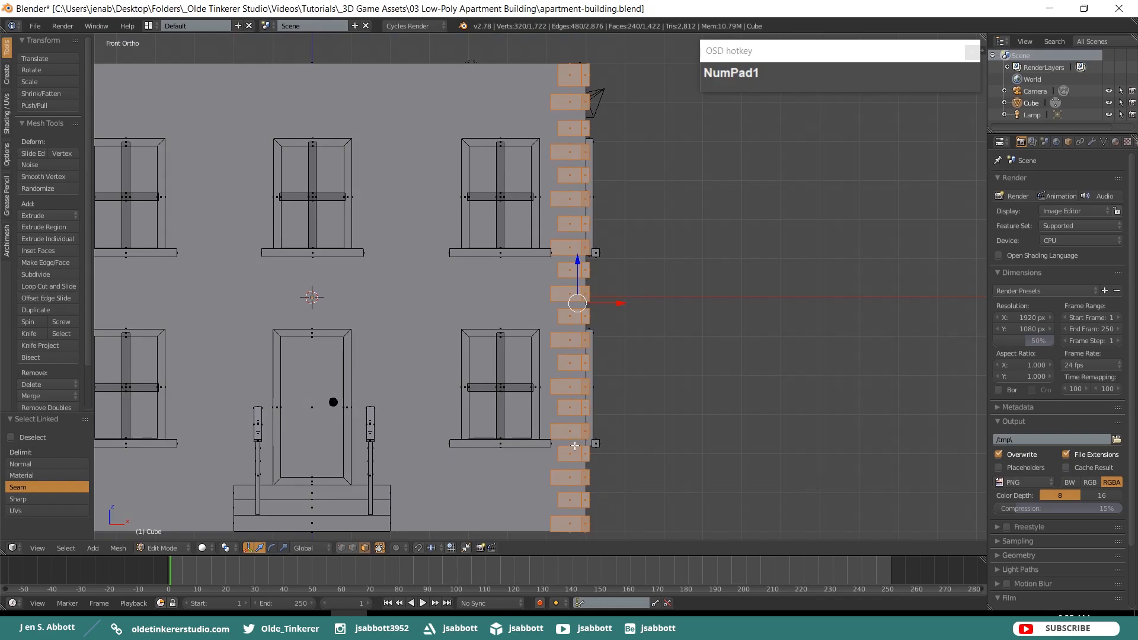
scroll(575, 448, "down", 2)
middle_click_drag(428, 386, 549, 370, "shift")
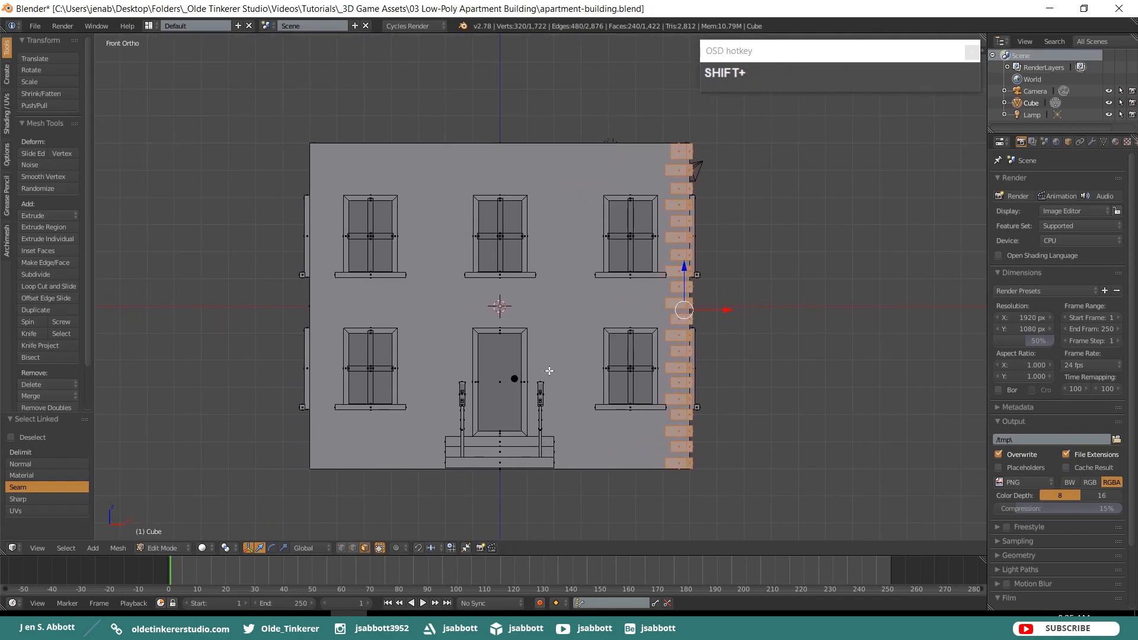
key("shift+d")
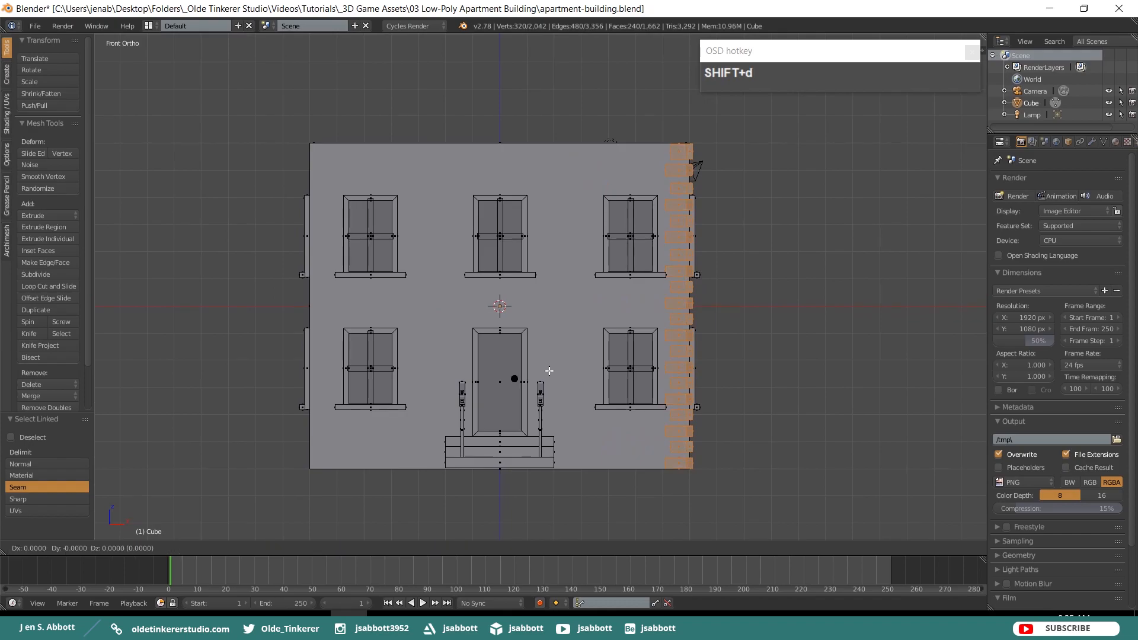
right_click(549, 371)
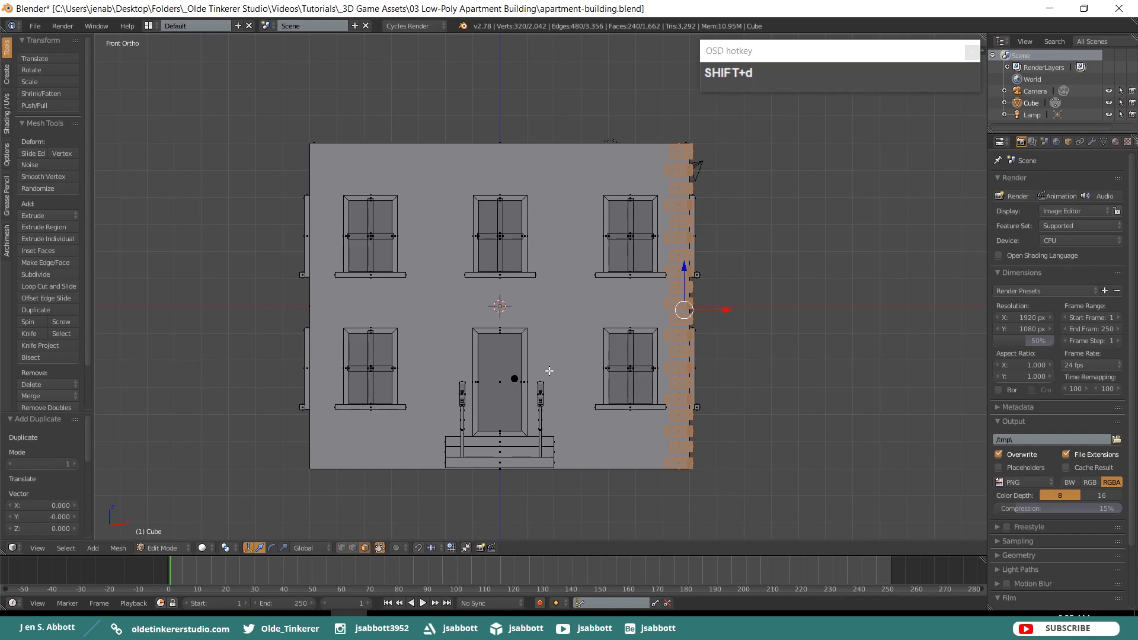
Rotate the duplicated corner column -90° about the global Z axis.
type("rz")
type("-90")
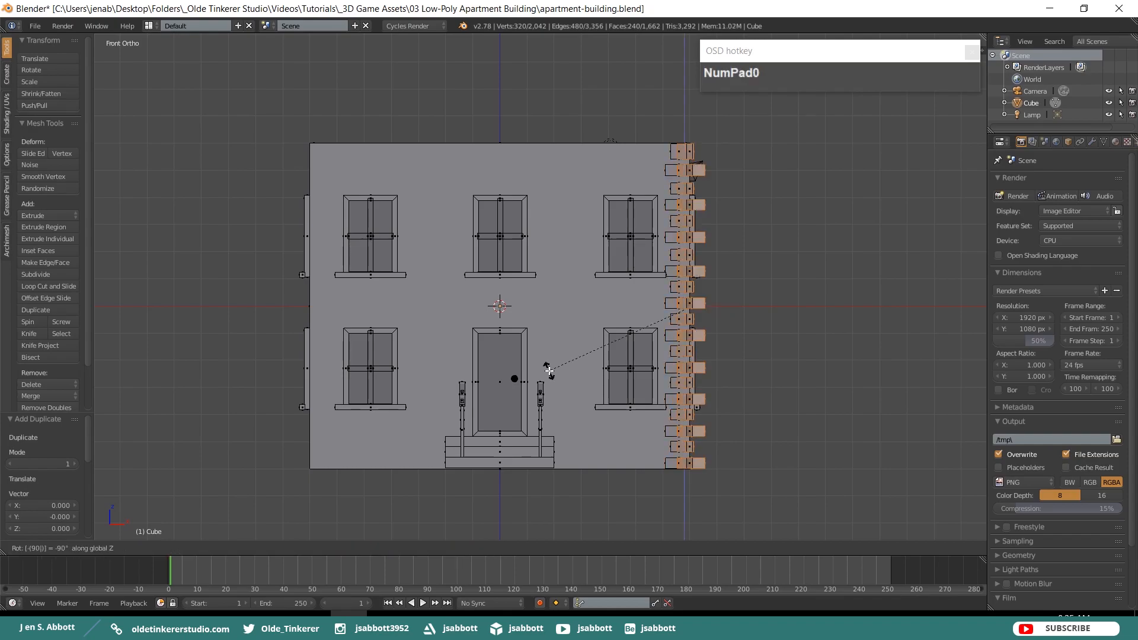
left_click(549, 371)
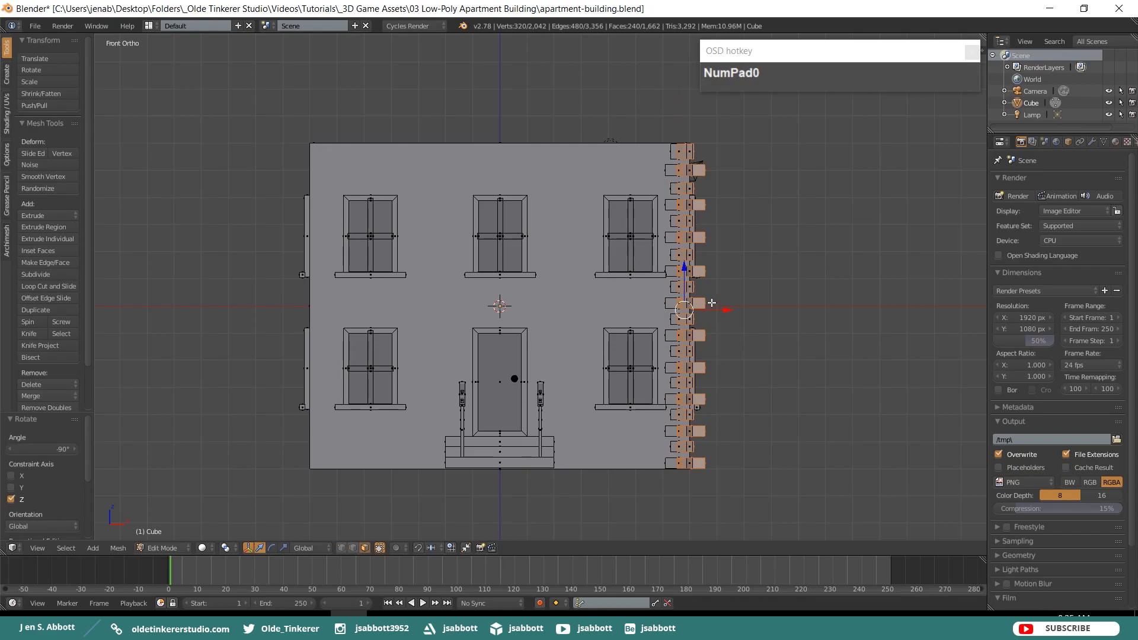
Shift the rotated column about -14.195 along X, and nudge it about 0.47 back along X to fit the opposite front corner.
left_click_drag(733, 313, 347, 303)
key("KP_7")
scroll(336, 330, "up", 2)
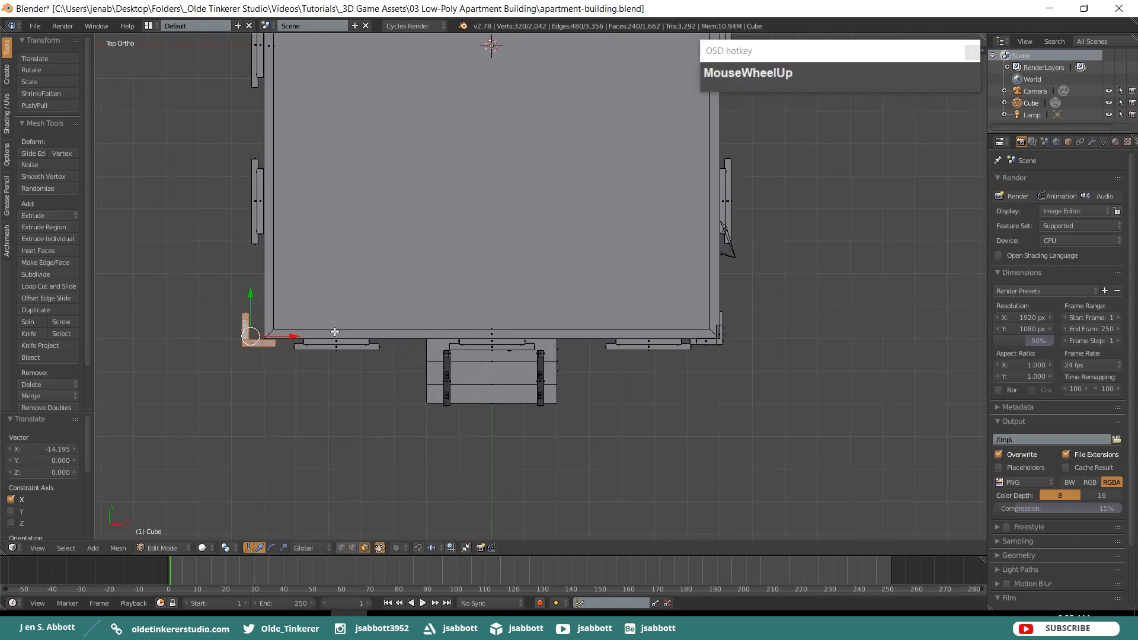
scroll(332, 328, "down", 1)
middle_click_drag(240, 304, 421, 358, "shift")
left_click_drag(418, 400, 438, 402)
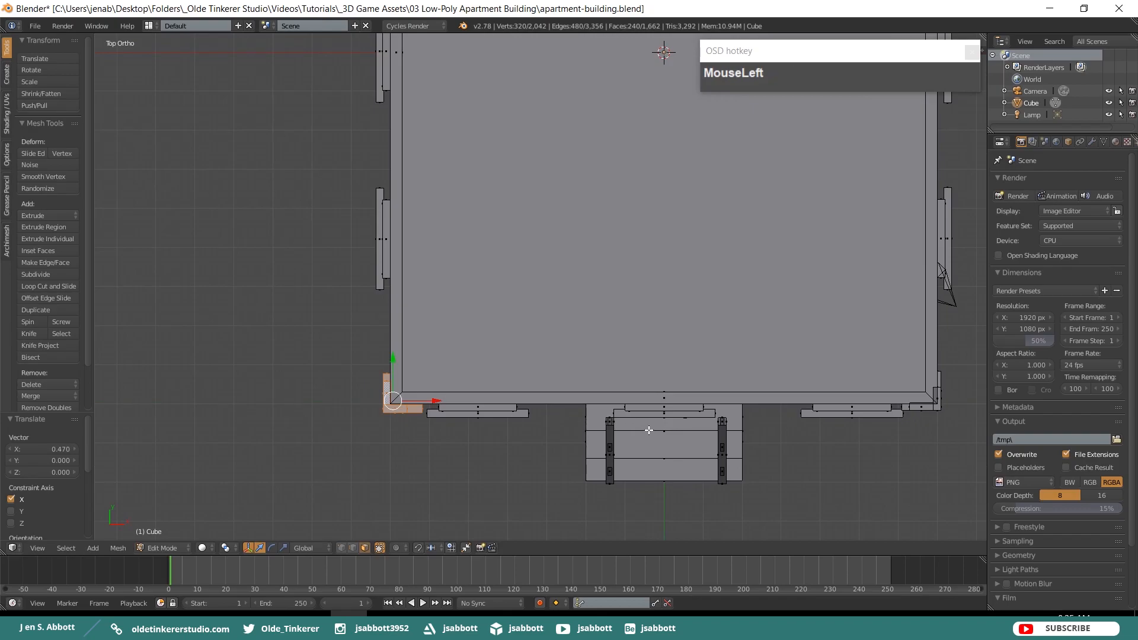
Add every block of the original front corner column to the selection and duplicate both front columns in place.
middle_click_drag(654, 439, 524, 265)
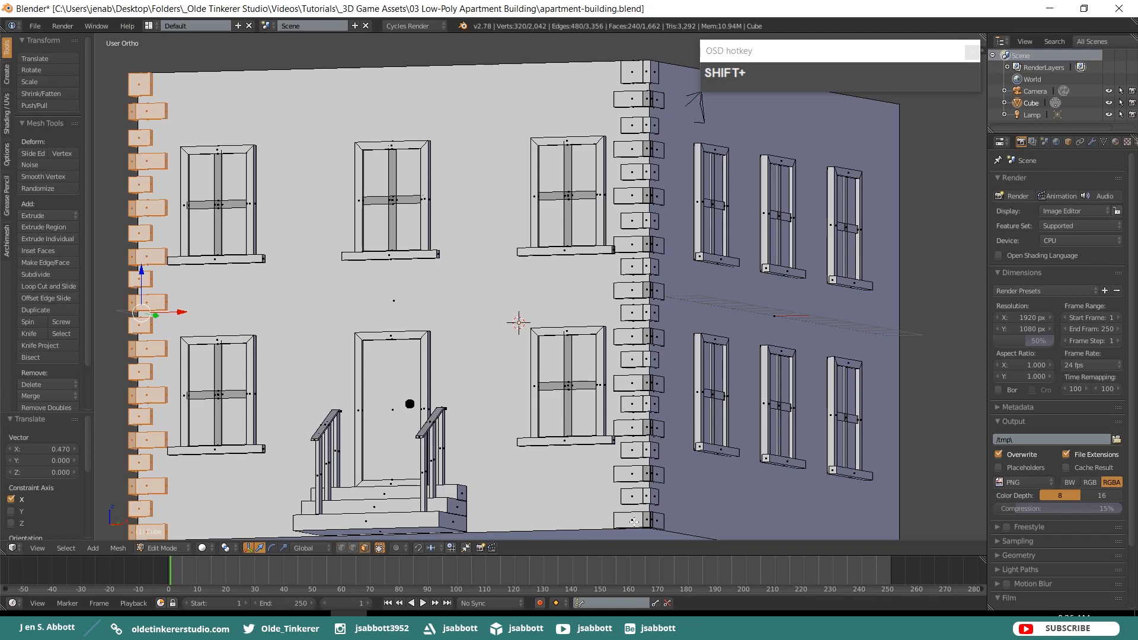
key("l")
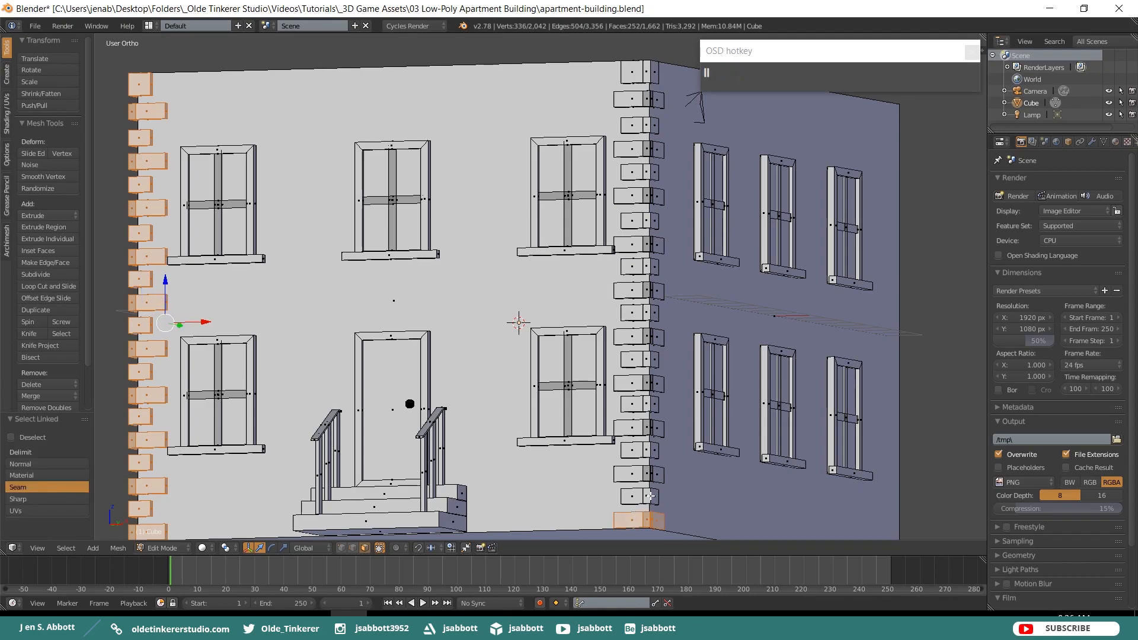
key("l")
key("l")
key("l")
key("l")
key("l")
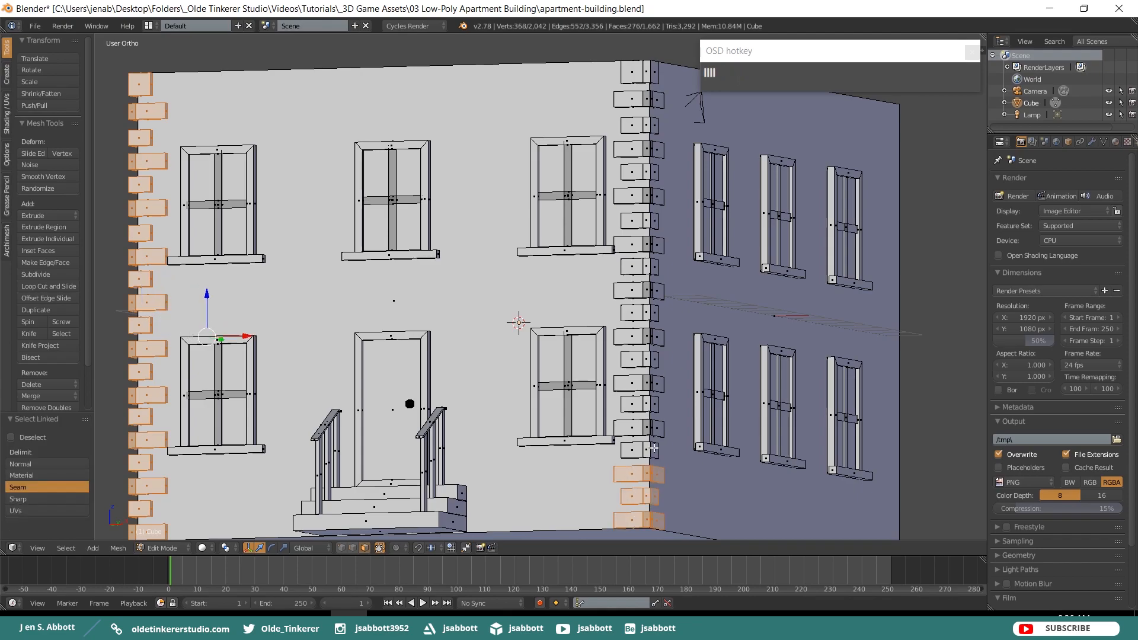
key("l")
key("l")
key("l")
key("l")
key("l")
key("l")
key("l")
key("l")
key("l")
key("l")
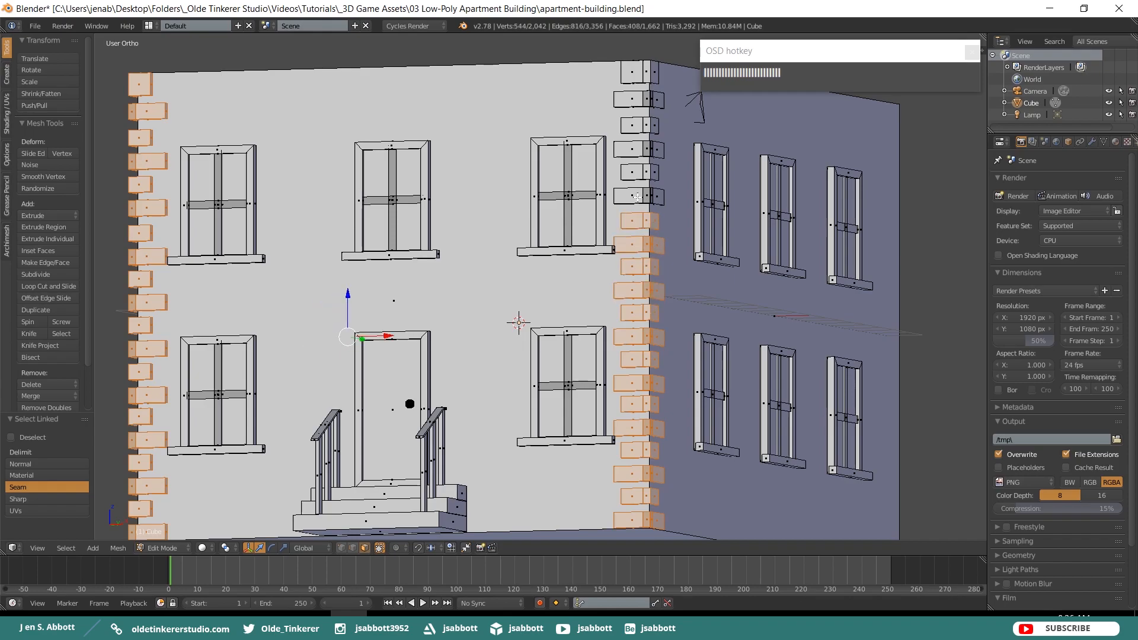
key("l")
key("l")
key("l")
key("l")
key("l")
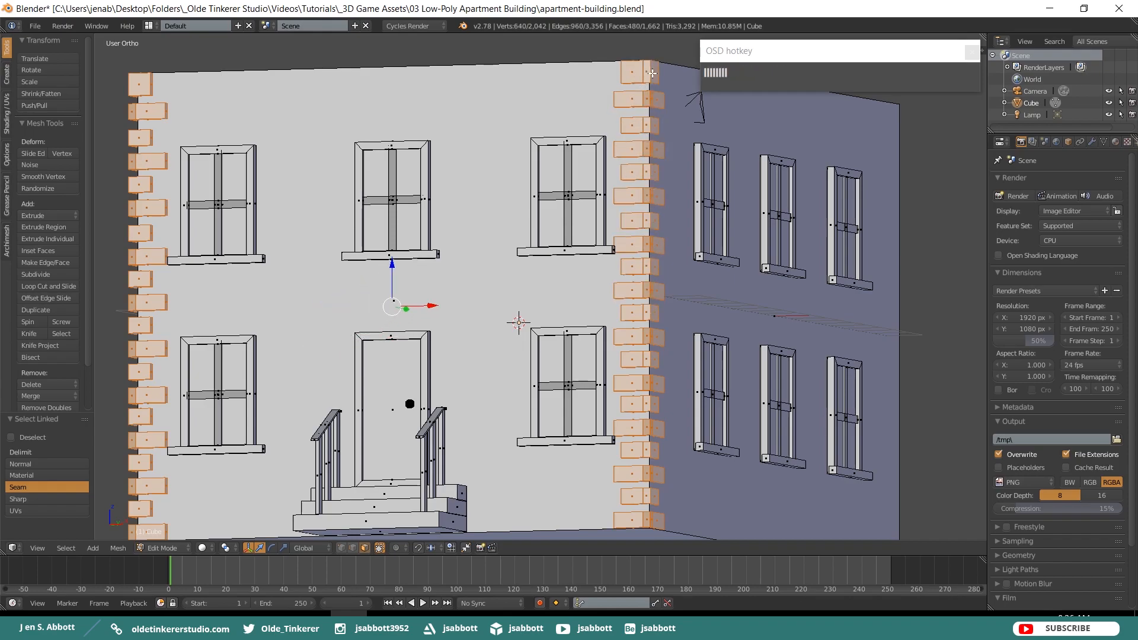
key("KP_1")
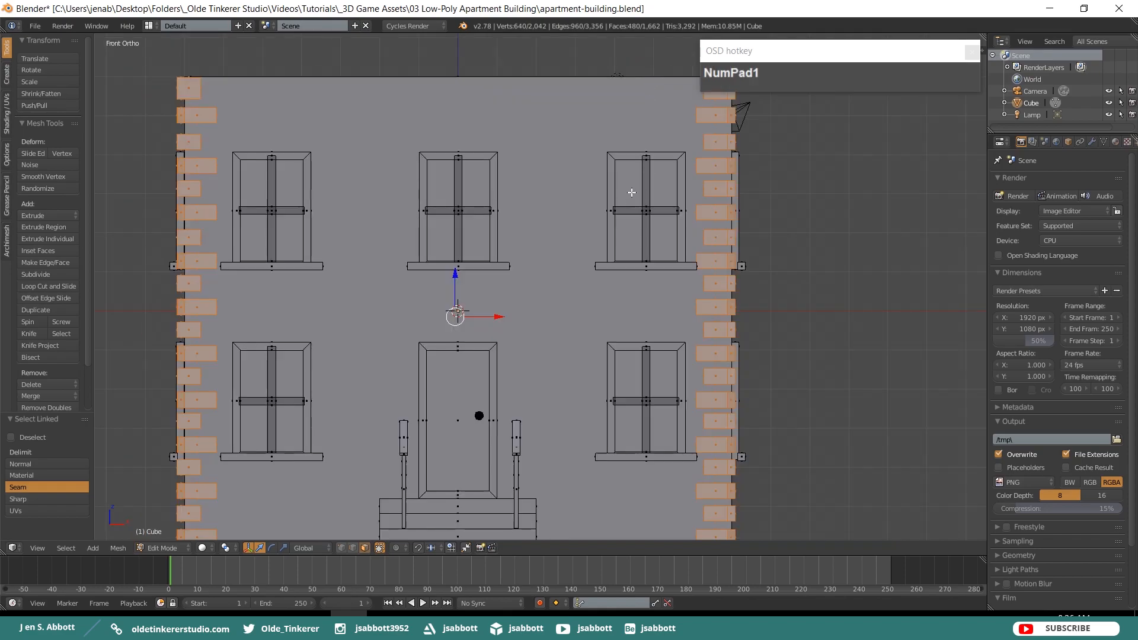
scroll(521, 226, "down", 1)
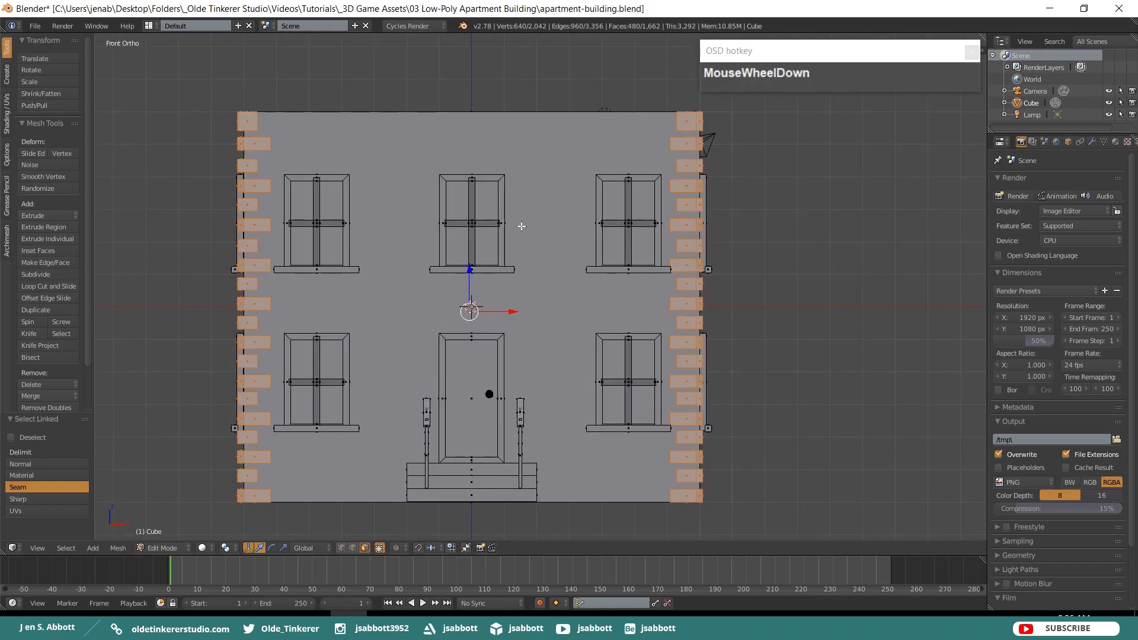
key("shift+d")
right_click(522, 225)
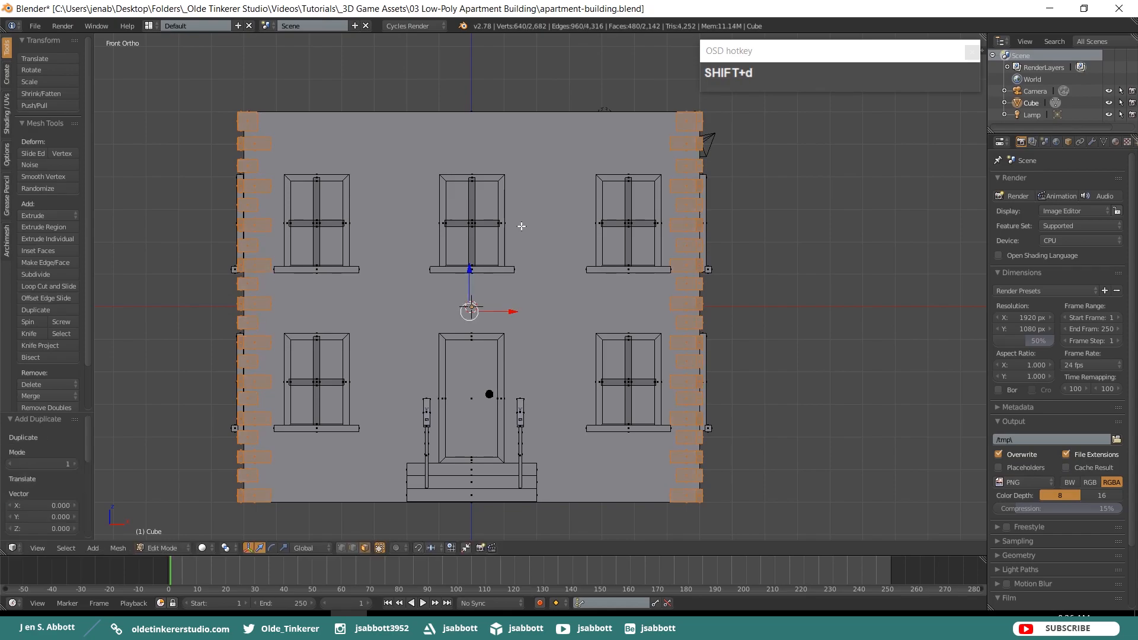
Rotate the duplicated pair of corner columns 180° about the global Z axis.
key("r")
key("z")
key("KP_1")
key("KP_8")
key("KP_0")
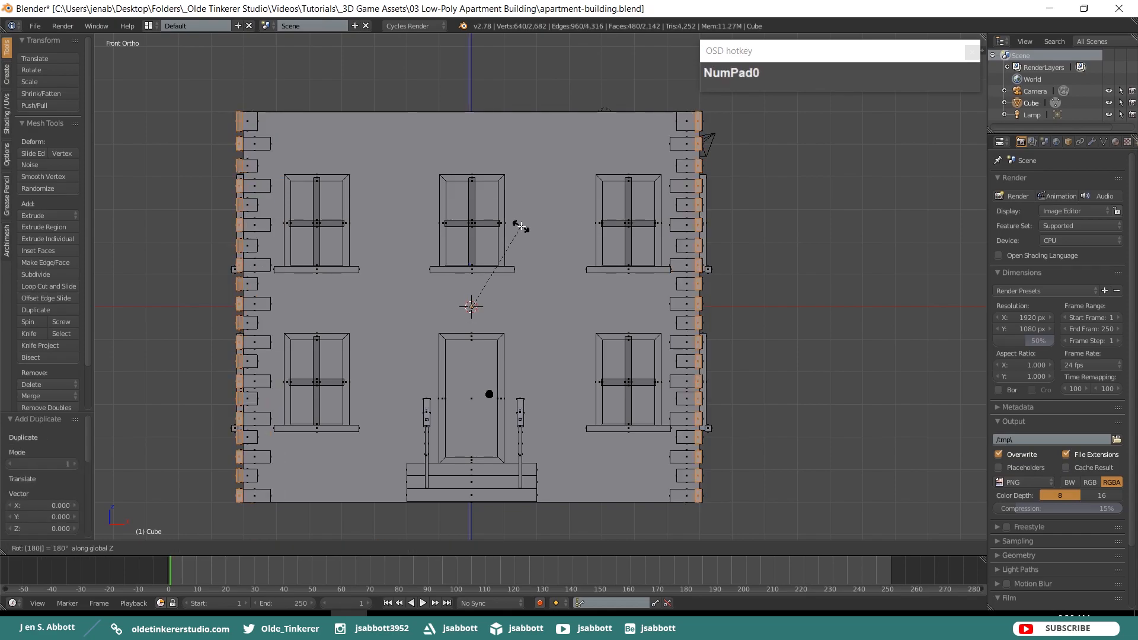
left_click(522, 226)
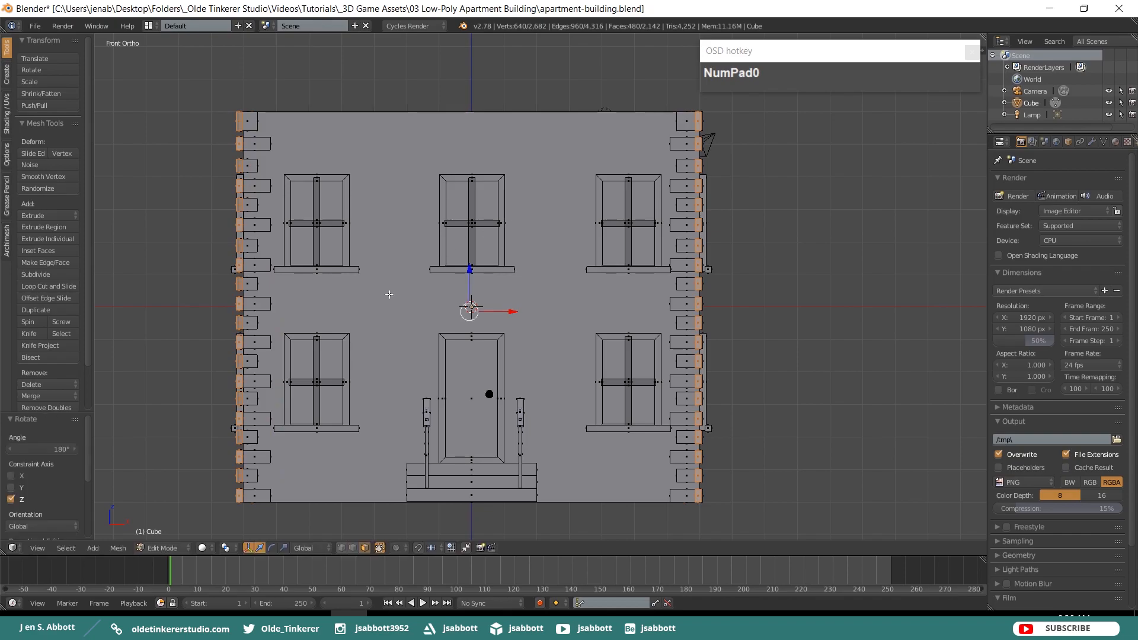
Move the rotated column pair along Y to the rear wall and align it with the back corners using small Y and X adjustments.
key("KP_7")
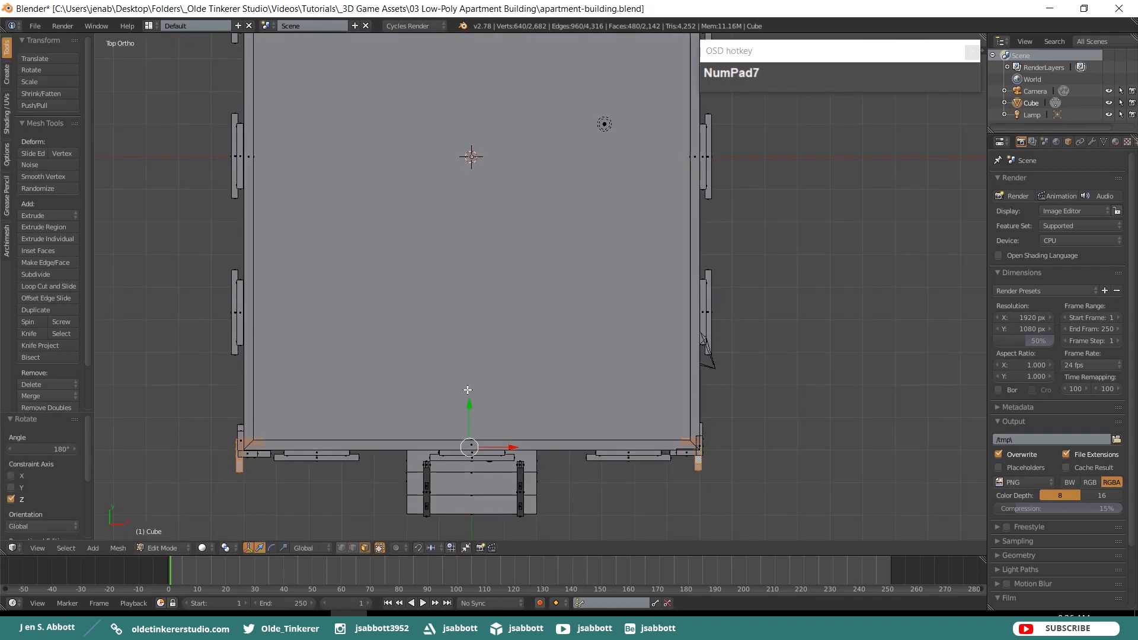
left_click_drag(467, 408, 470, 72)
middle_click_drag(470, 73, 512, 414, "shift")
left_click_drag(513, 414, 509, 169)
scroll(545, 219, "up", 3)
middle_click_drag(546, 221, 597, 389, "shift")
left_click(577, 276)
left_click_drag(578, 276, 578, 277)
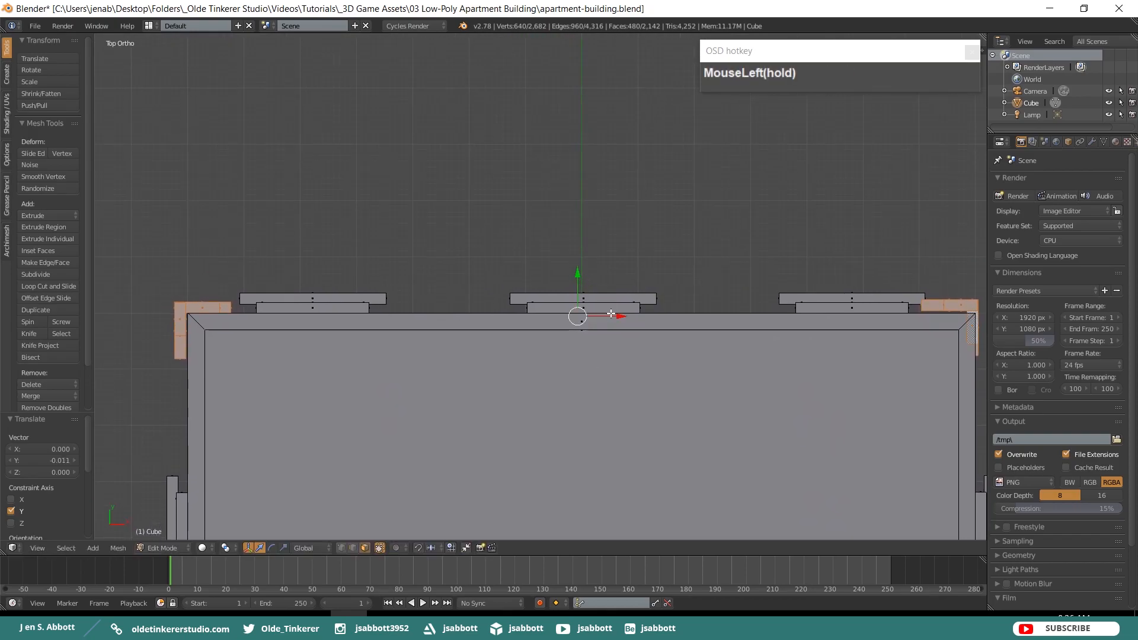
left_click_drag(615, 315, 617, 315)
Select all blocks of the rear corner column on the +X side and shift them about -0.076 along Y and 0.045 along X.
scroll(560, 274, "down", 1)
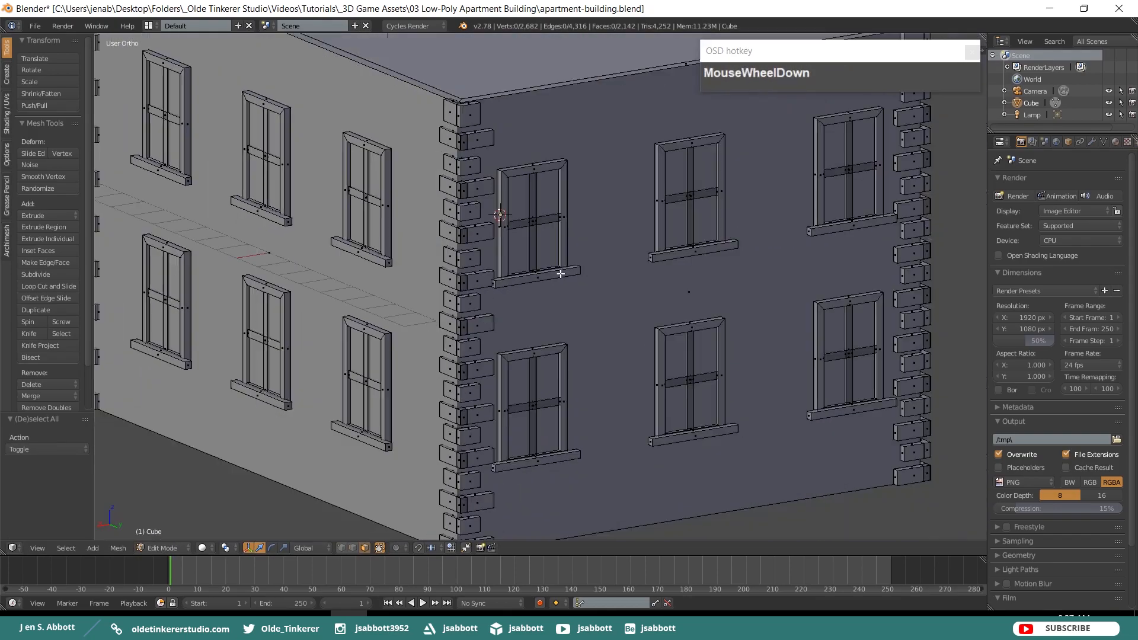
key("l")
key("l")
key("l")
key("l")
key("l")
key("l")
key("l")
key("l")
key("l")
key("l")
key("l")
key("l")
key("l")
key("l")
key("l")
key("l")
key("l")
key("l")
key("l")
key("l")
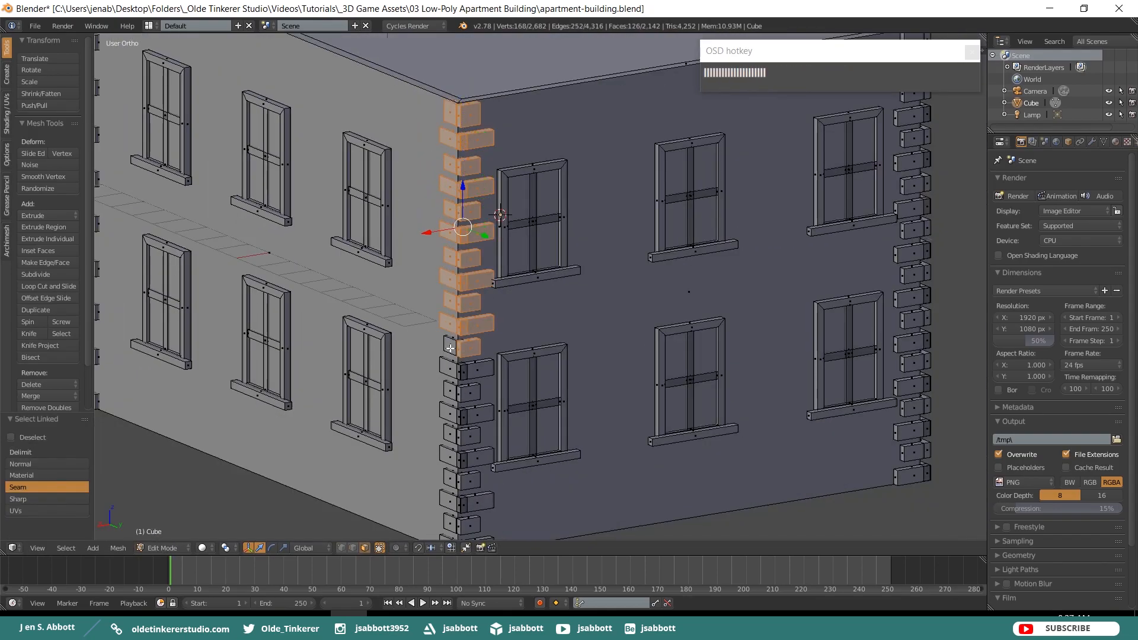
left_click_drag(679, 178, 680, 179)
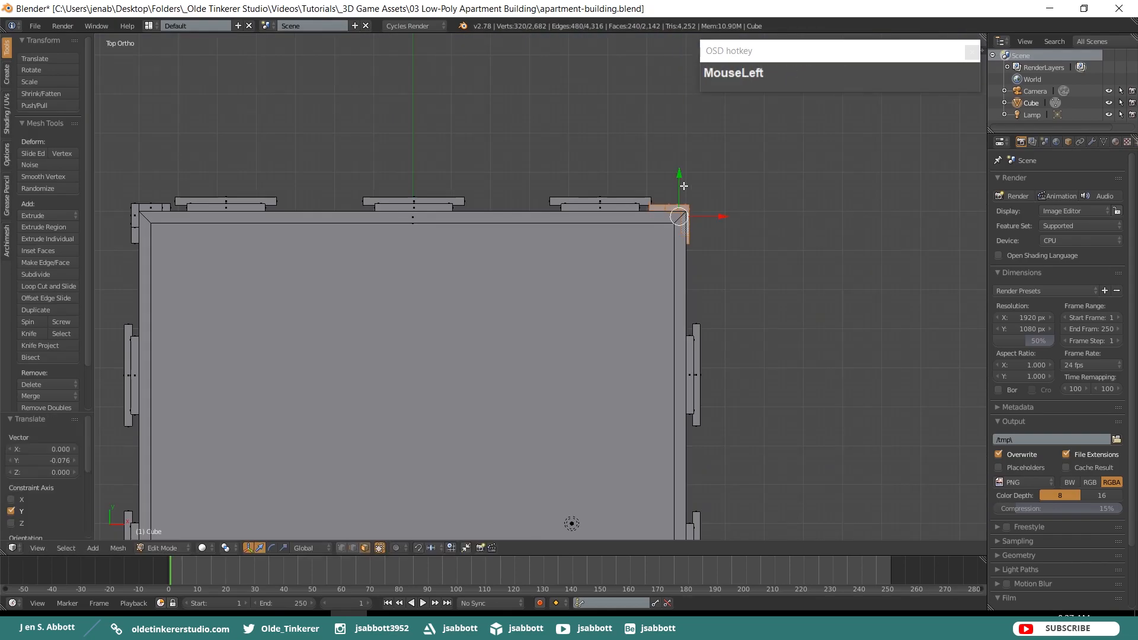
left_click_drag(728, 218, 735, 221)
Deselect everything and check the corner columns' placement from above and from the front.
scroll(818, 279, "up", 3)
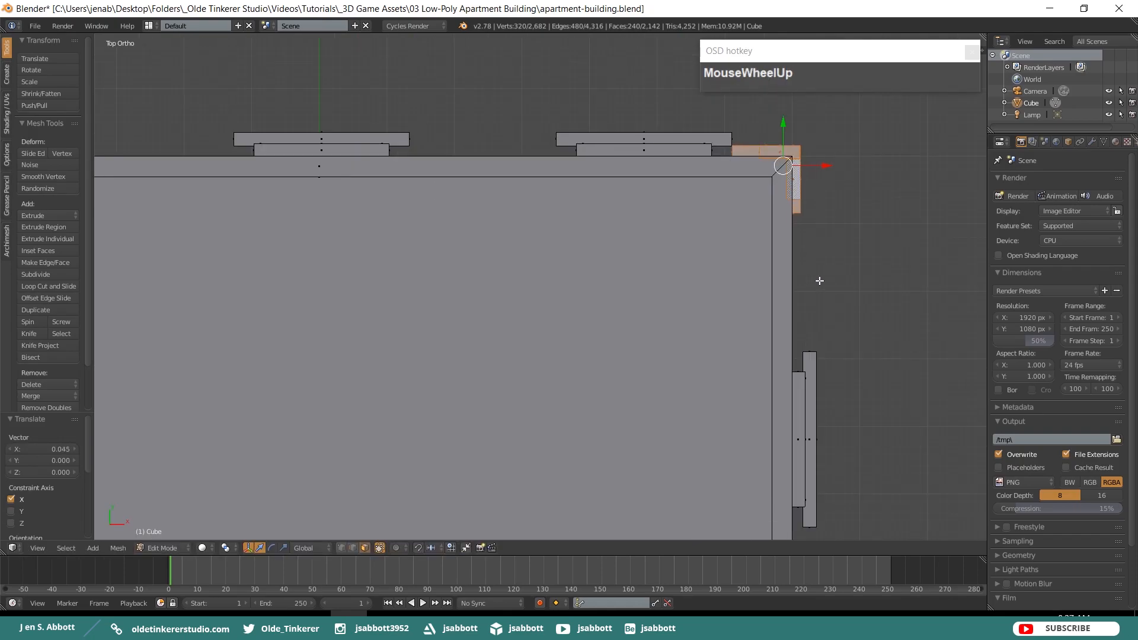
middle_click_drag(882, 221, 776, 420, "shift")
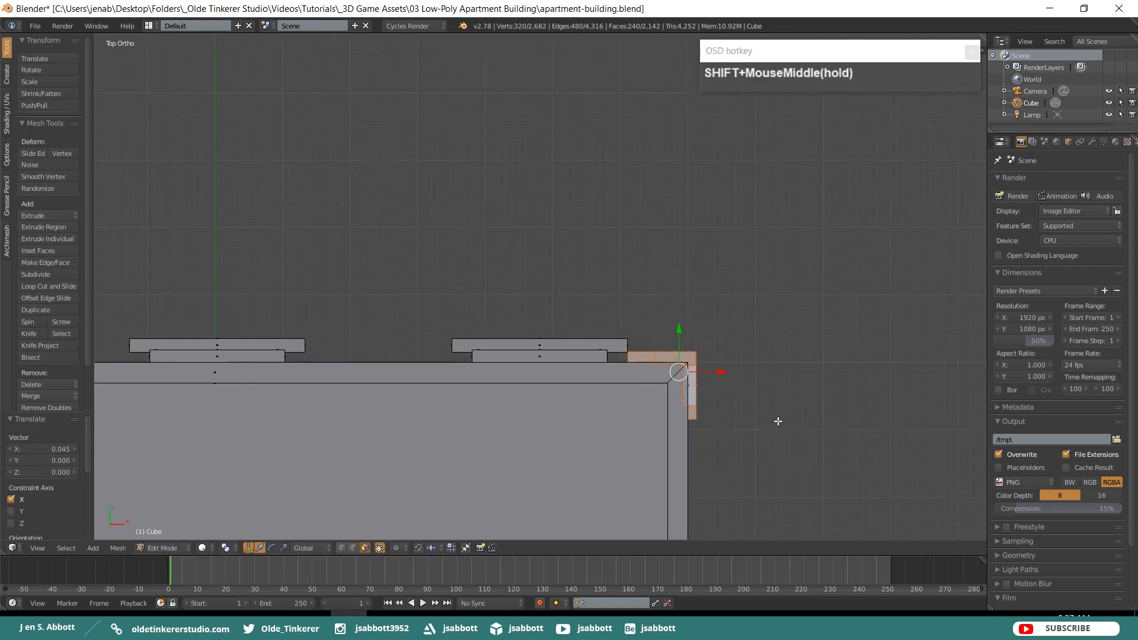
scroll(779, 421, "up", 1, "shift")
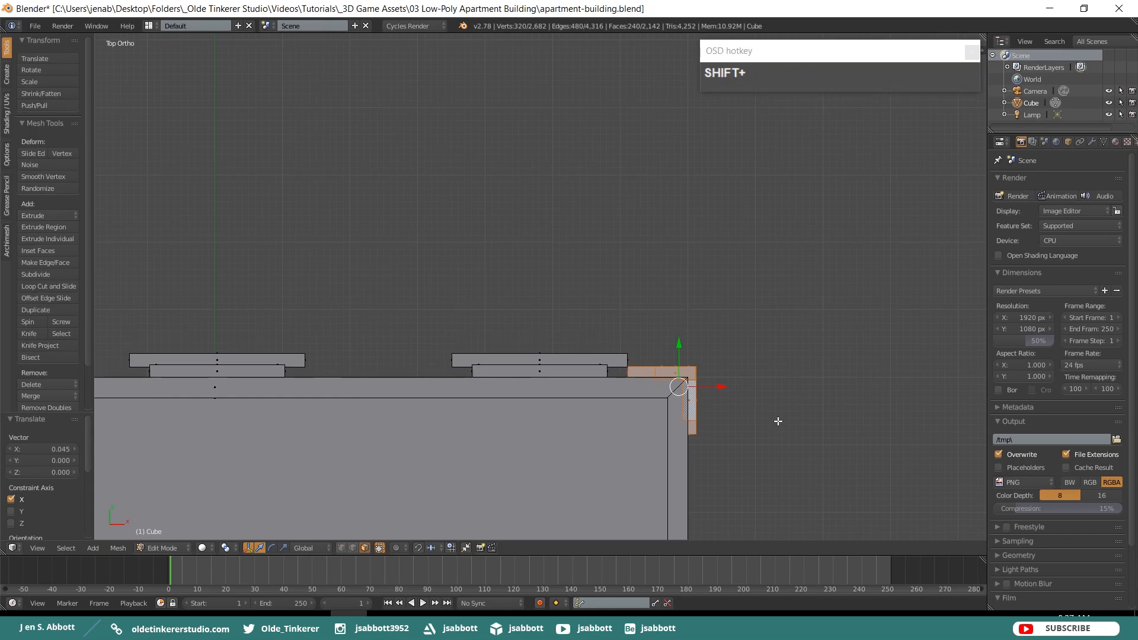
scroll(779, 422, "down", 6)
key("a")
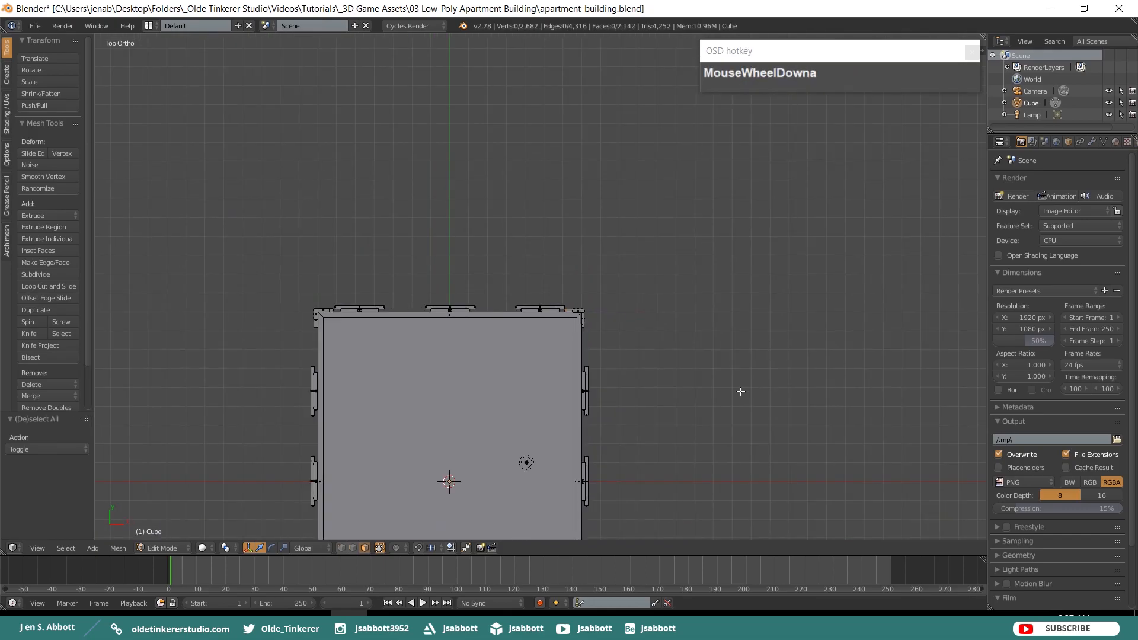
scroll(738, 391, "down", 3)
middle_click_drag(735, 391, 764, 322)
scroll(679, 322, "up", 1)
key("KP_1")
scroll(679, 322, "up", 3)
scroll(737, 323, "up", 2, "shift")
scroll(765, 323, "up", 1)
scroll(797, 324, "up", 1, "shift")
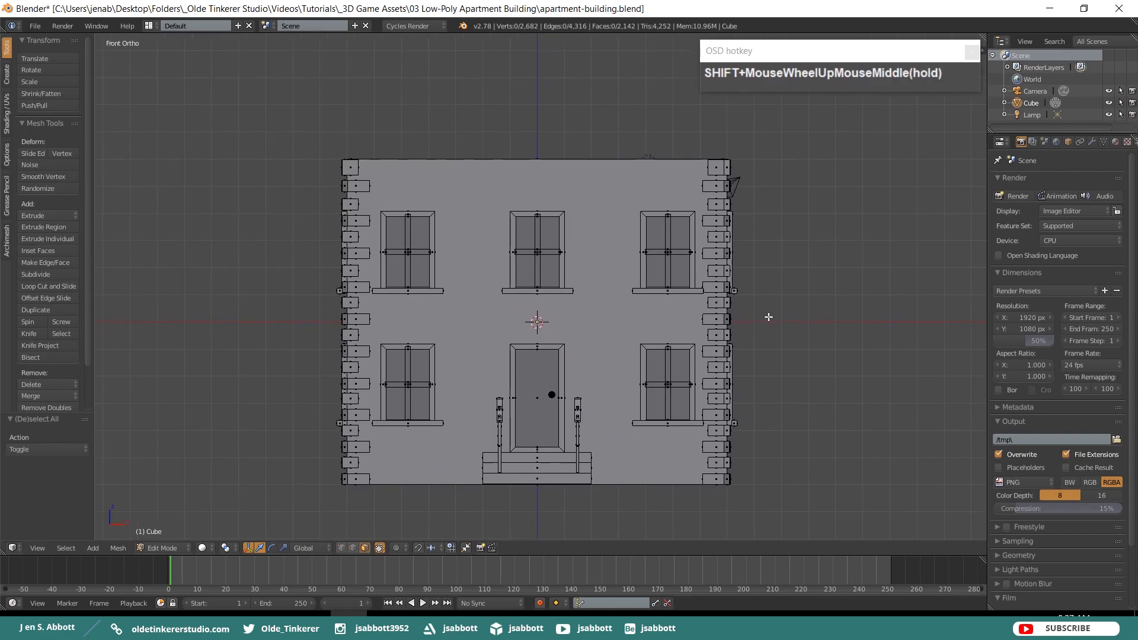
left_click(781, 306)
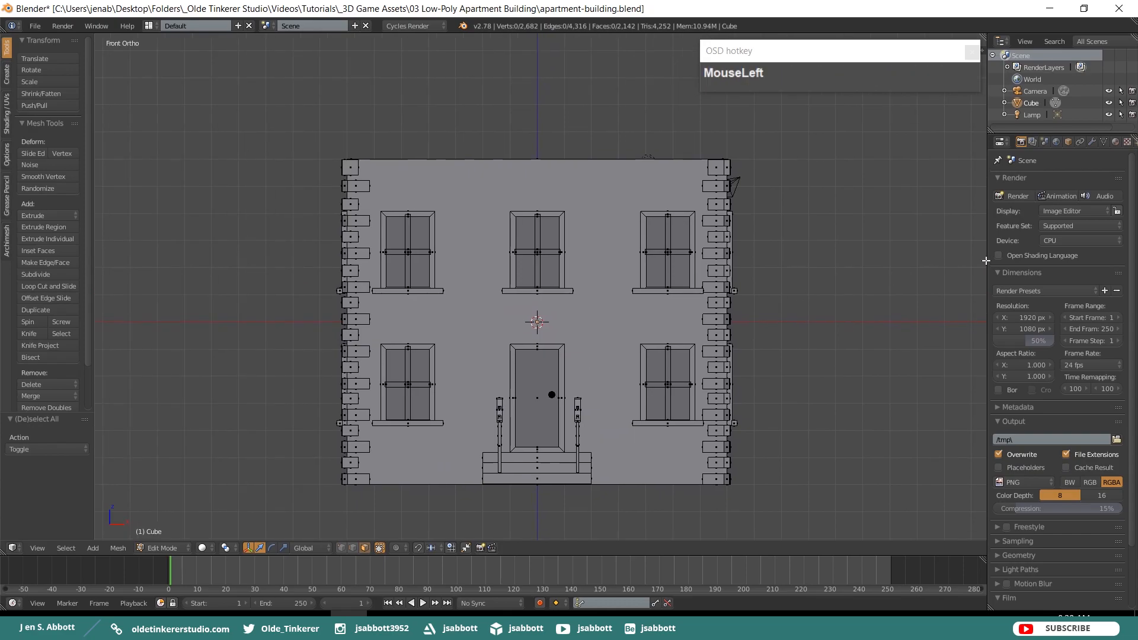
Add a second material slot to the building with a new material named light-brick.
left_click_drag(986, 259, 970, 261)
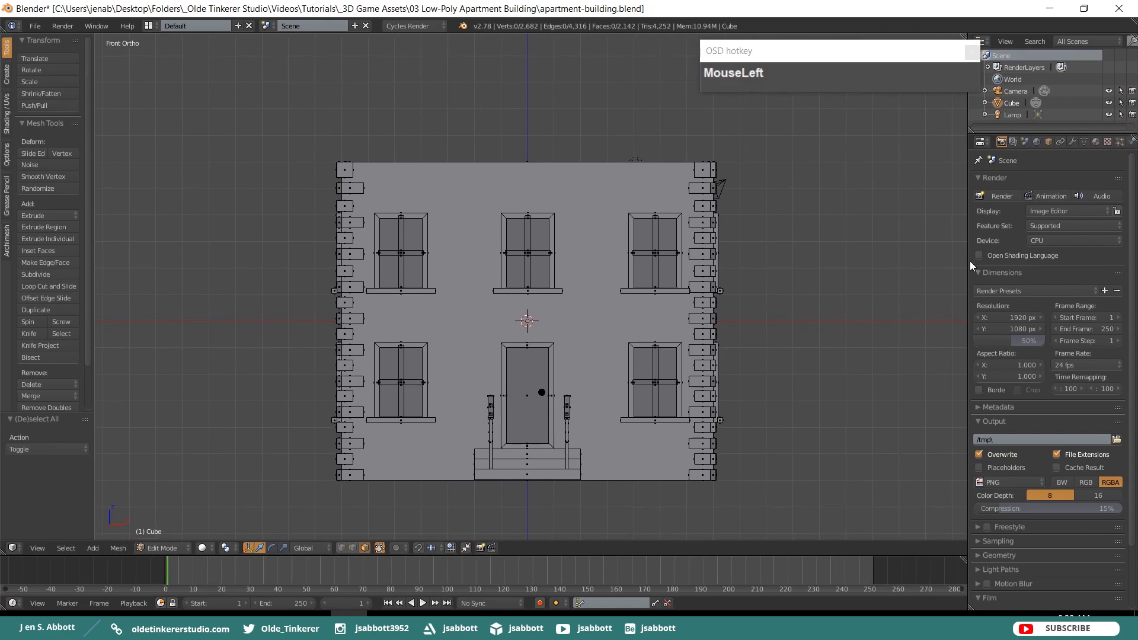
left_click(1096, 142)
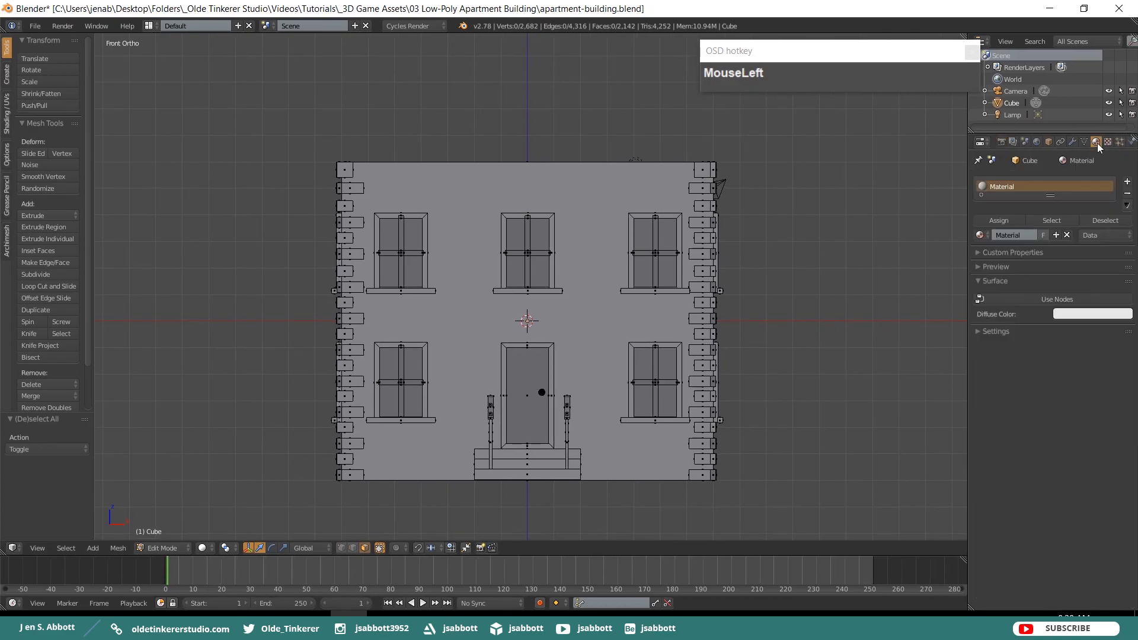
left_click(1128, 182)
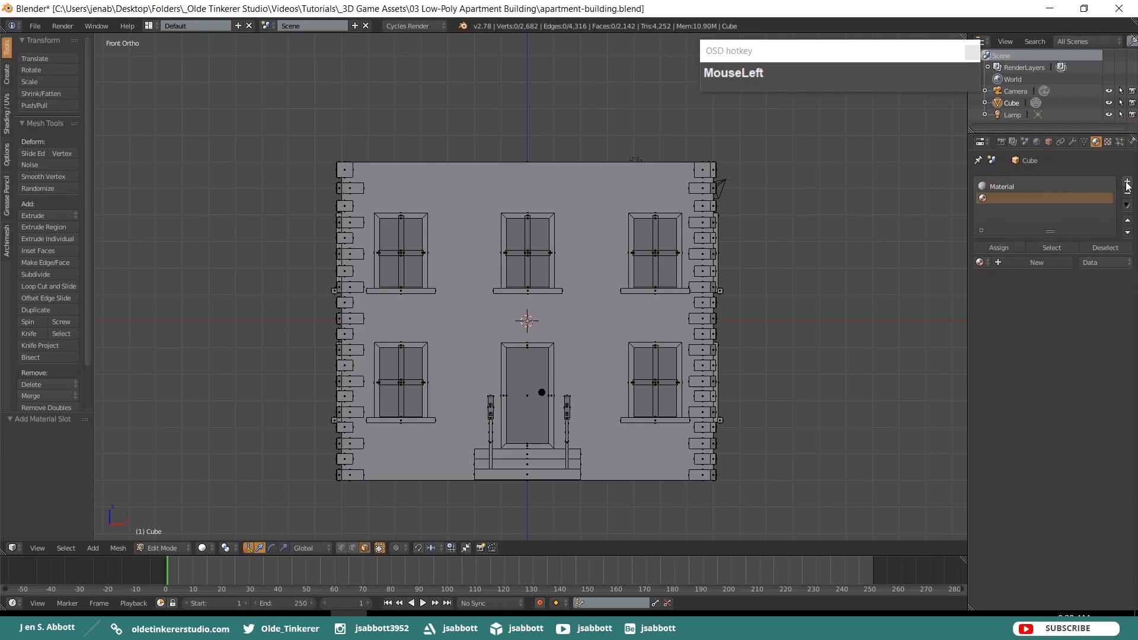
left_click(1031, 264)
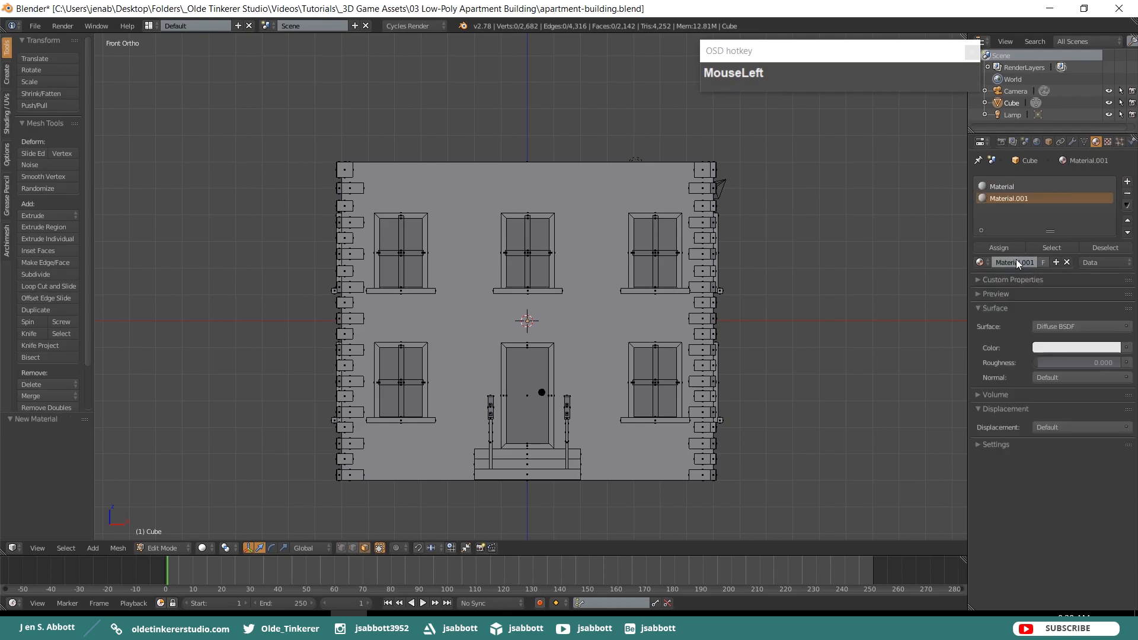
type("lightbrick")
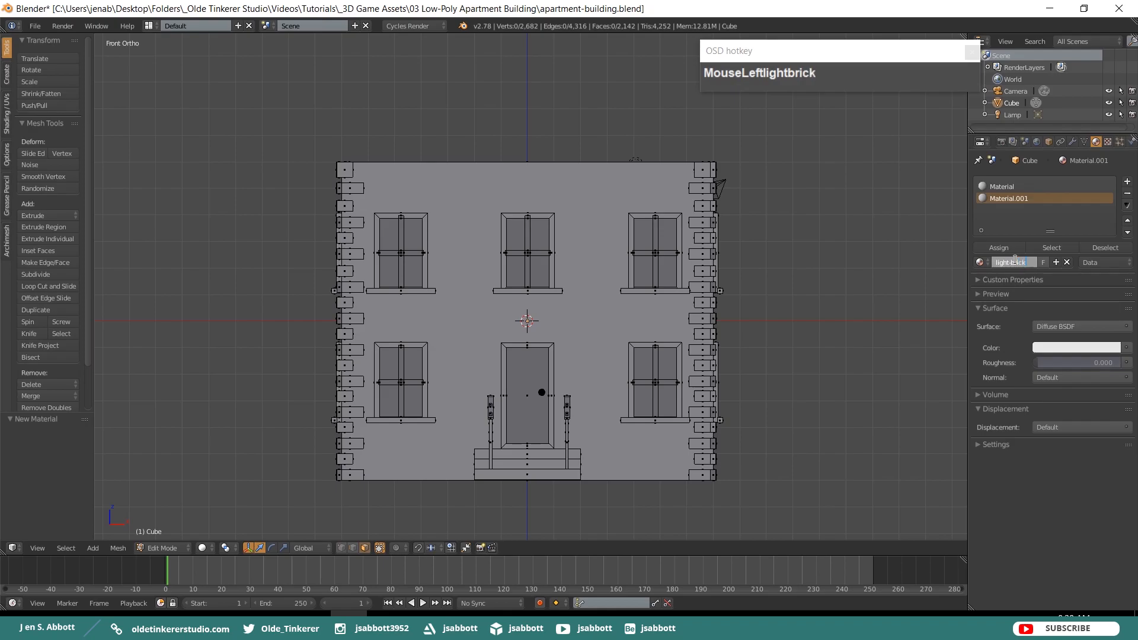
key("Return")
Set the light-brick material's diffuse color to hex ACACAC and expand its material settings.
left_click(1063, 350)
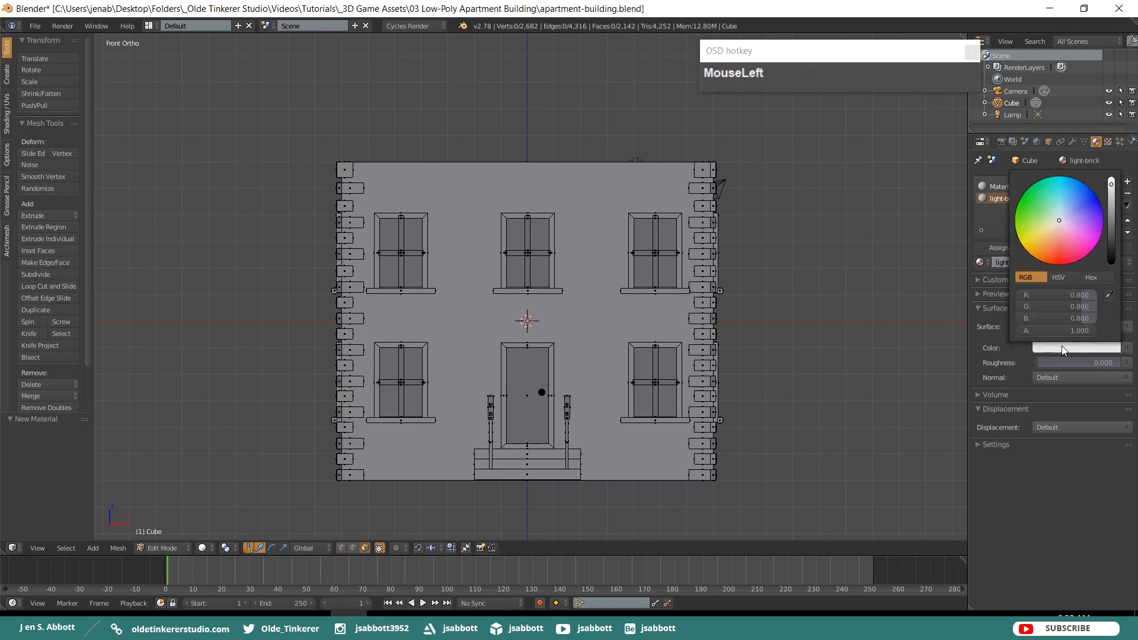
left_click(1093, 278)
left_click(1062, 295)
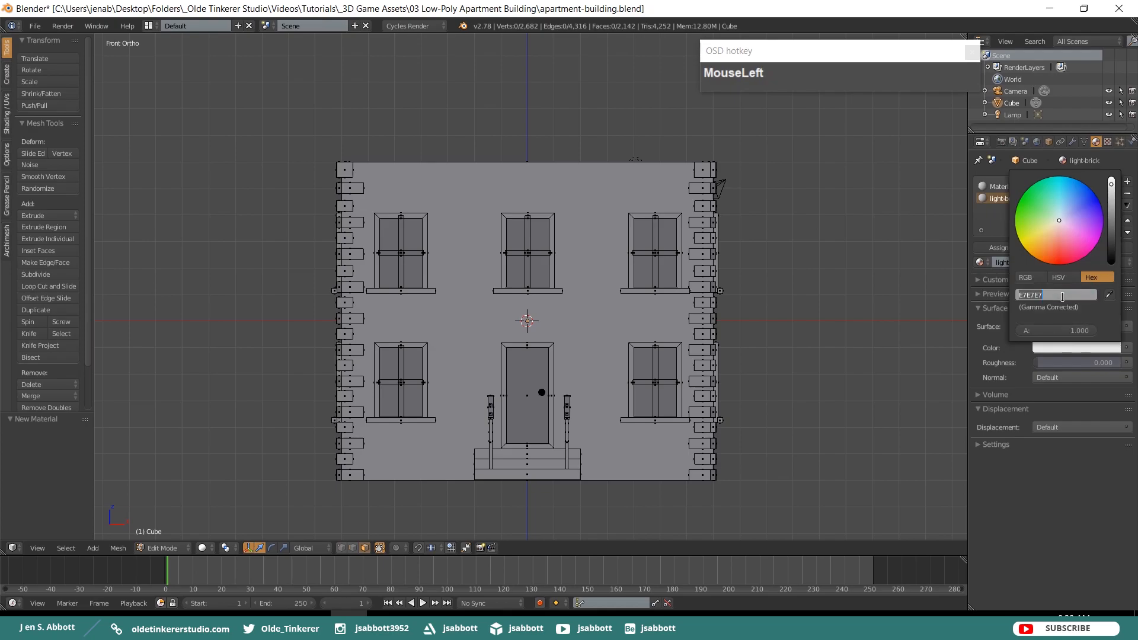
type("acacac")
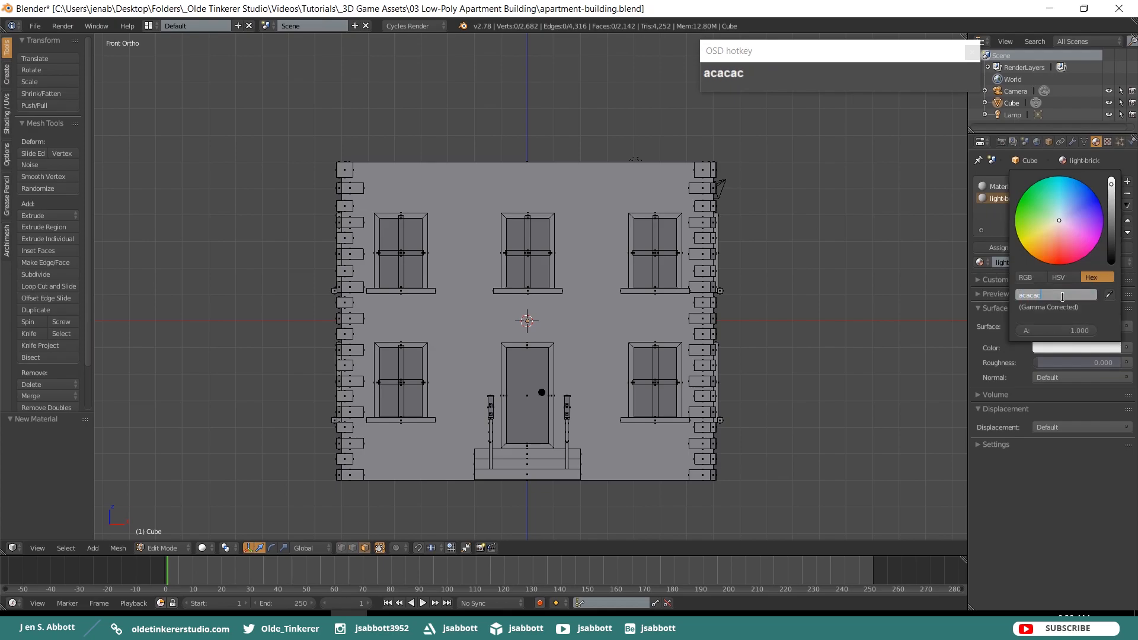
key("Return")
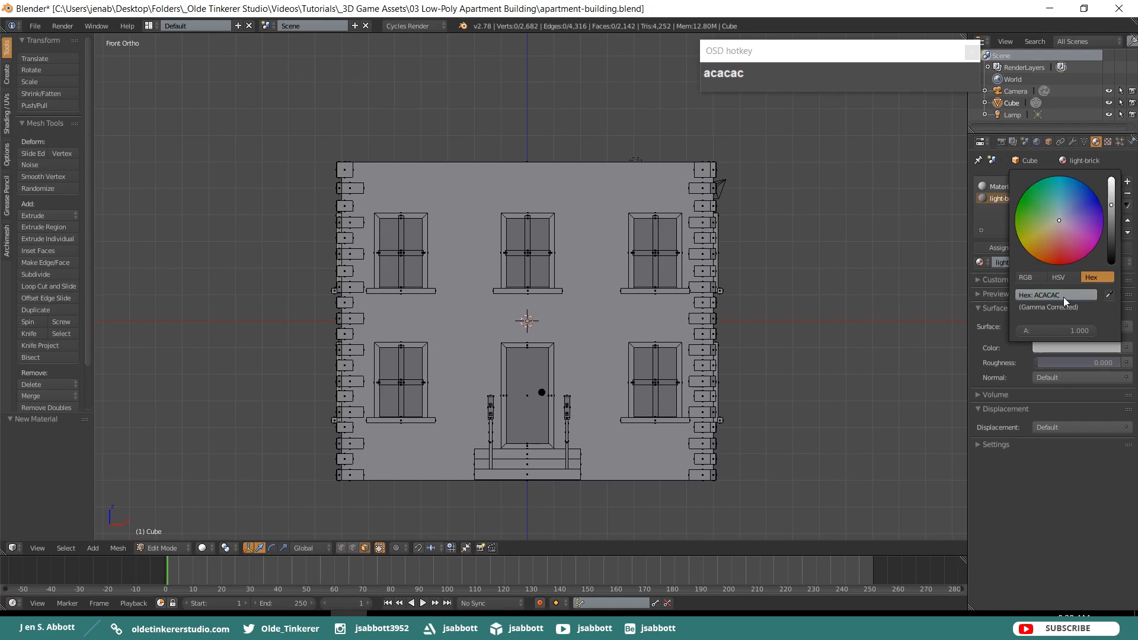
left_click(978, 446)
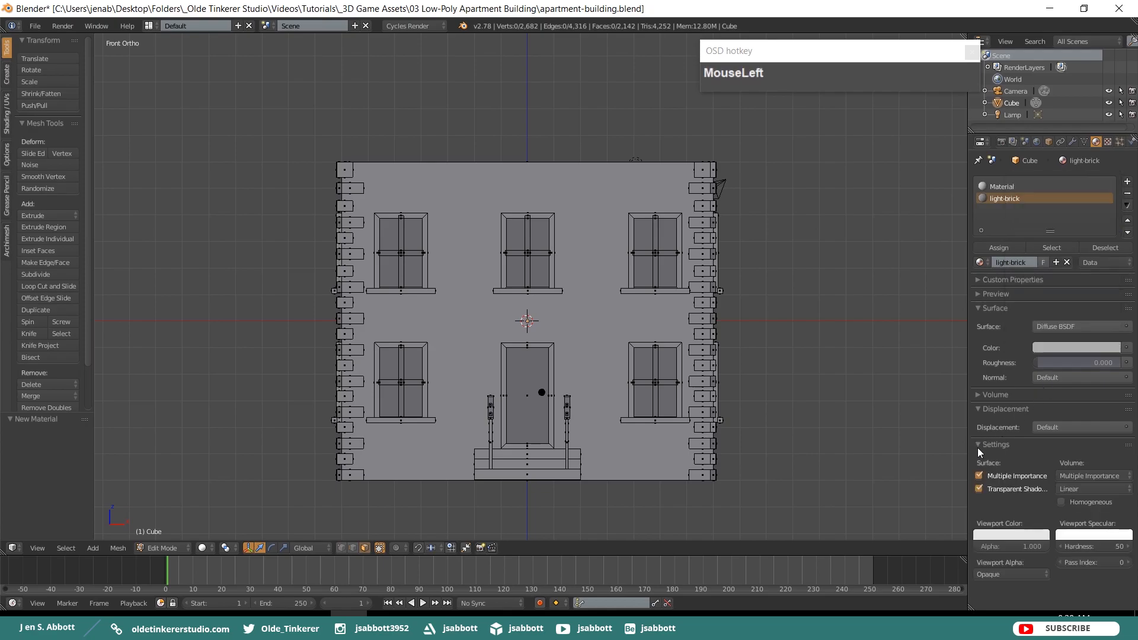
Match the light-brick material's viewport color to its diffuse color by sampling it with the eyedropper.
left_click(998, 534)
left_click(1036, 492)
left_click(1074, 349)
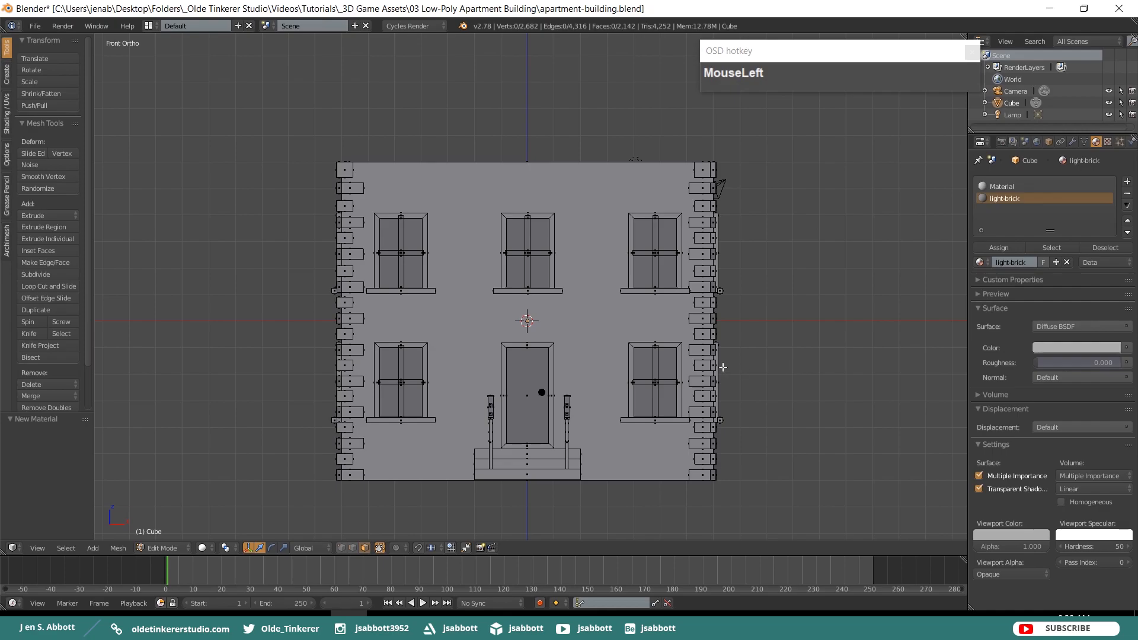
Select the building walls, the entrance steps, the door frame, and the window frames and sills on the front side.
key("l")
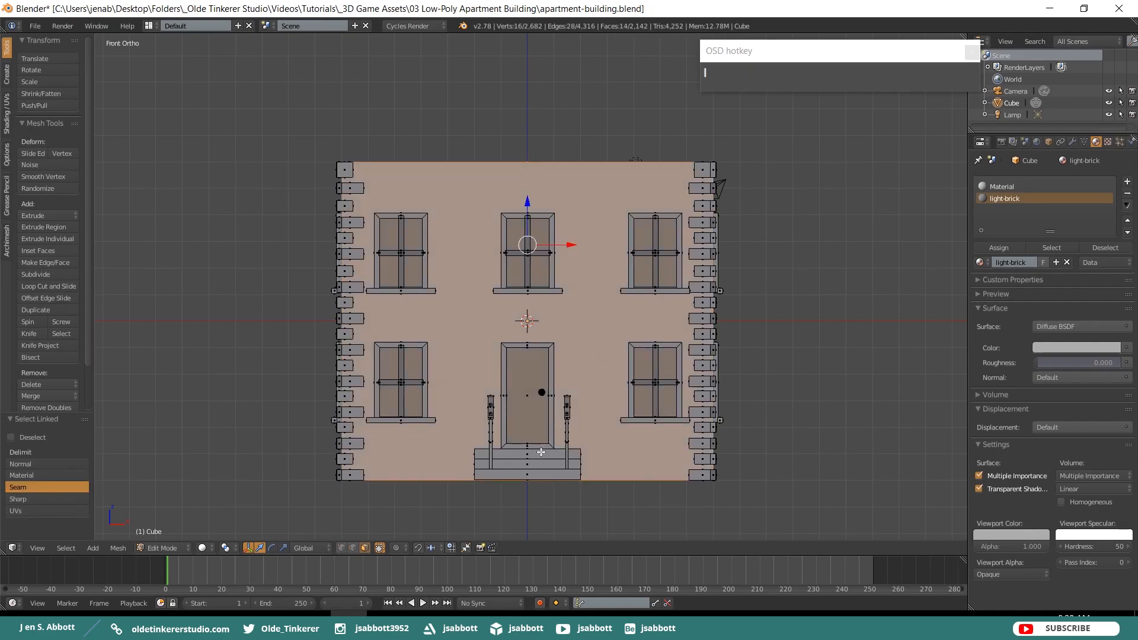
key("l")
key("l")
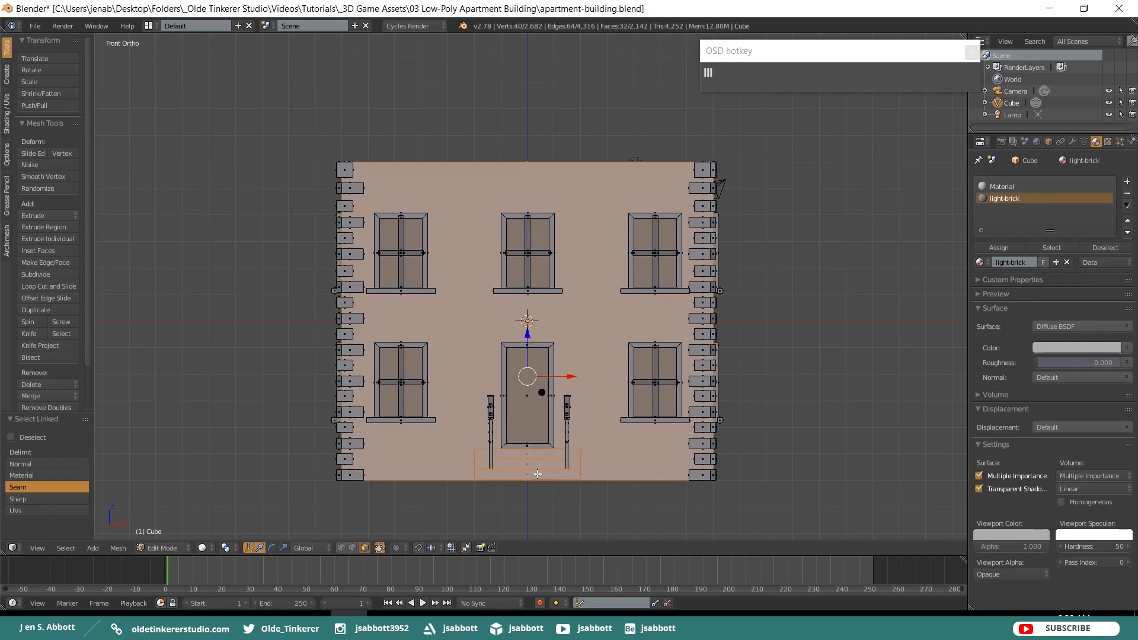
right_click(551, 409, "shift")
key("l")
key("l")
key("l")
key("l")
key("l")
Add the window frames and sills on the building's +X side to the selection.
key("KP_3")
middle_click_drag(654, 335, 647, 340, "shift")
key("l")
key("l")
key("l")
key("l")
key("l")
key("l")
Add the window frames and sills on the building's rear side to the selection.
key("ctrl+KP_1")
key("l")
key("l")
key("l")
key("l")
key("l")
key("l")
Add the window frames and sills on the building's -X side to the selection.
key("ctrl+KP_3")
key("l")
key("l")
key("l")
key("l")
key("l")
key("l")
Remove the window pane faces on the -X side from the selection.
right_click(646, 279, "shift")
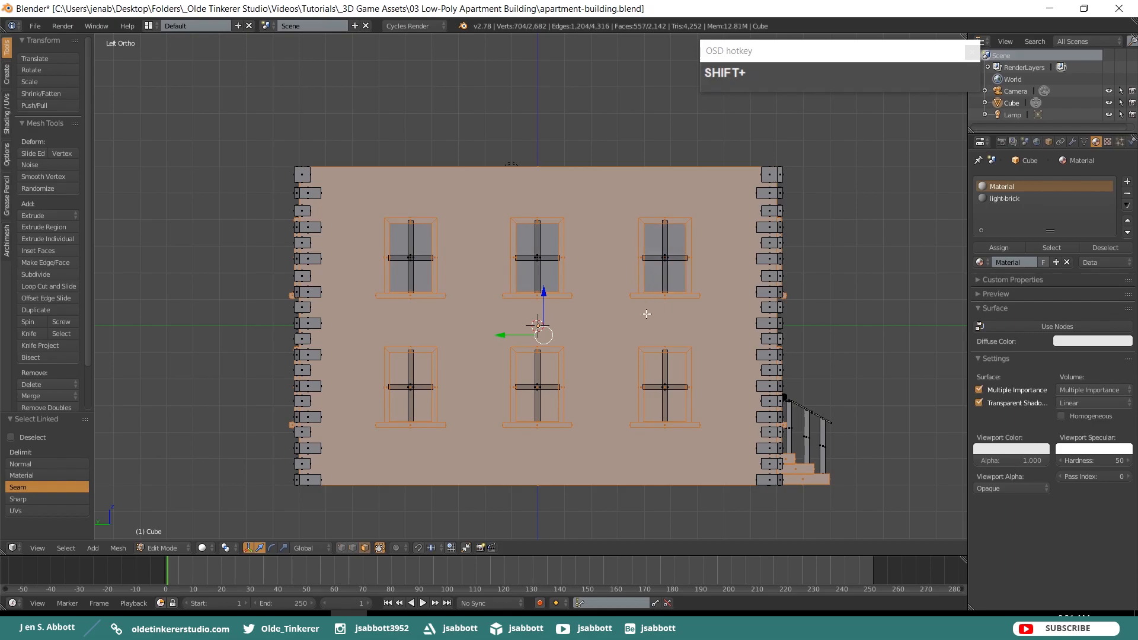
right_click(655, 365, "shift")
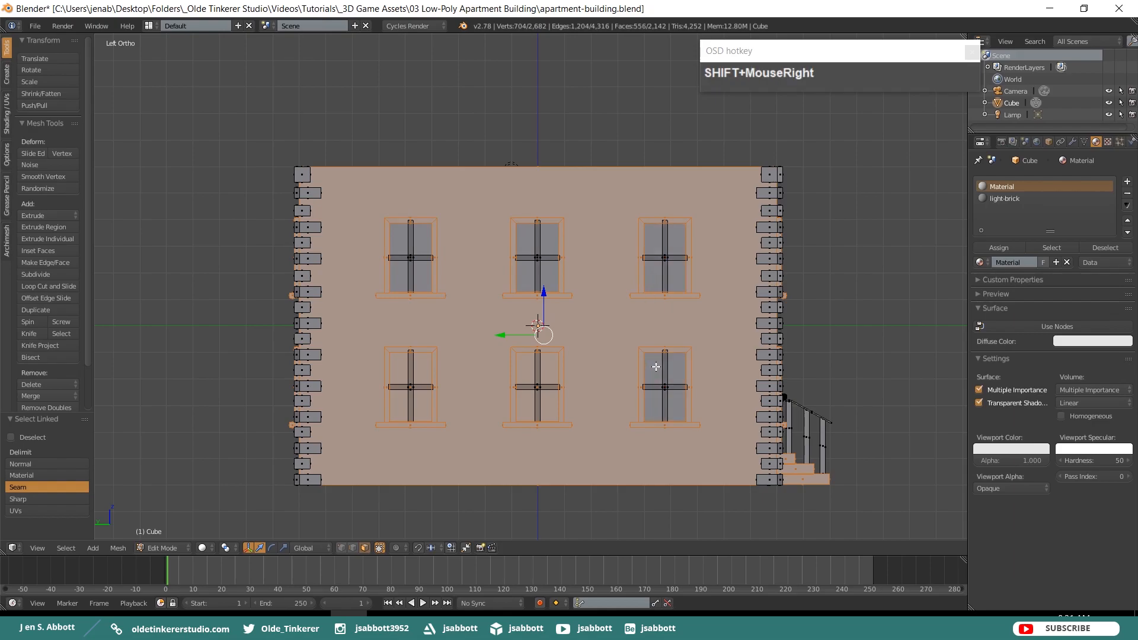
right_click(554, 369, "shift")
right_click(422, 371, "shift")
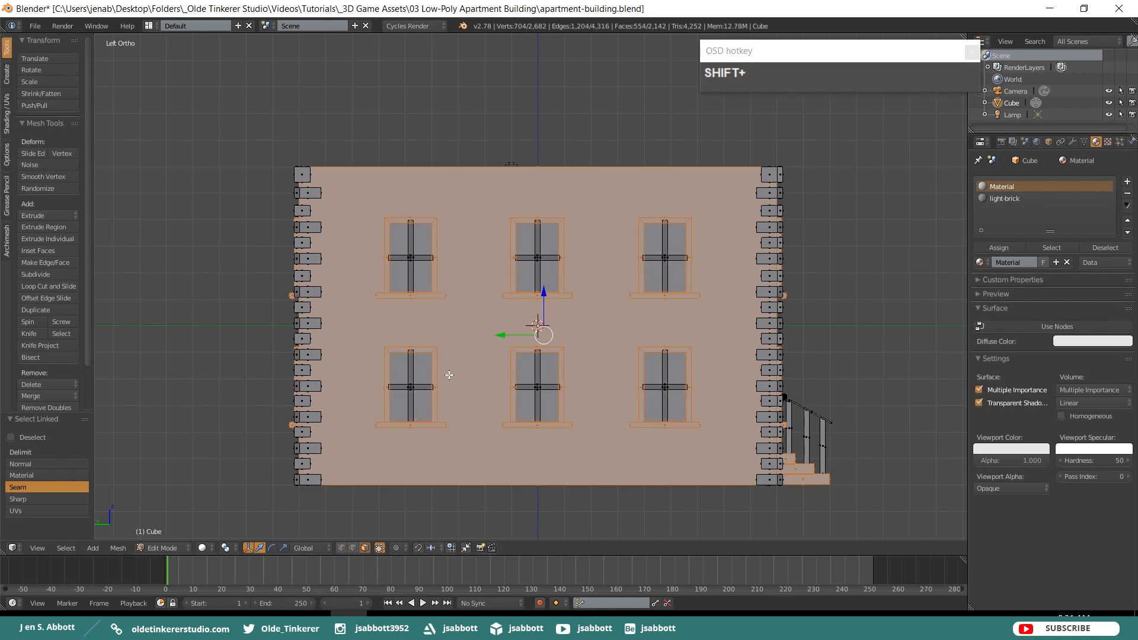
Assign the light-brick material to the selected walls, steps, frames and sills, and clear the selection.
key("KP_1")
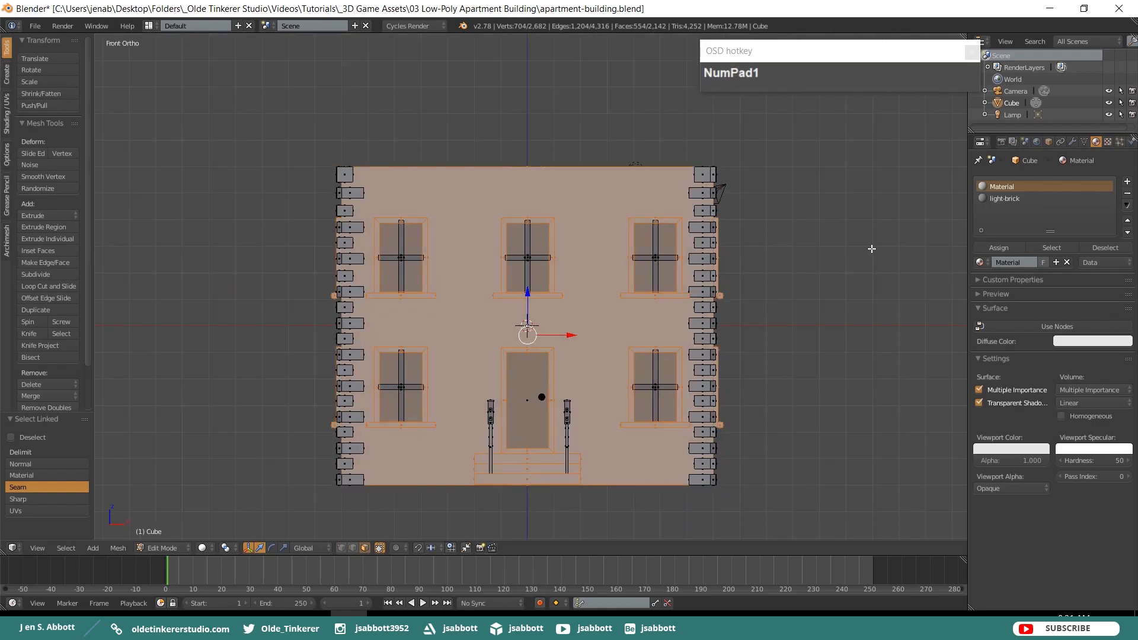
left_click(1004, 198)
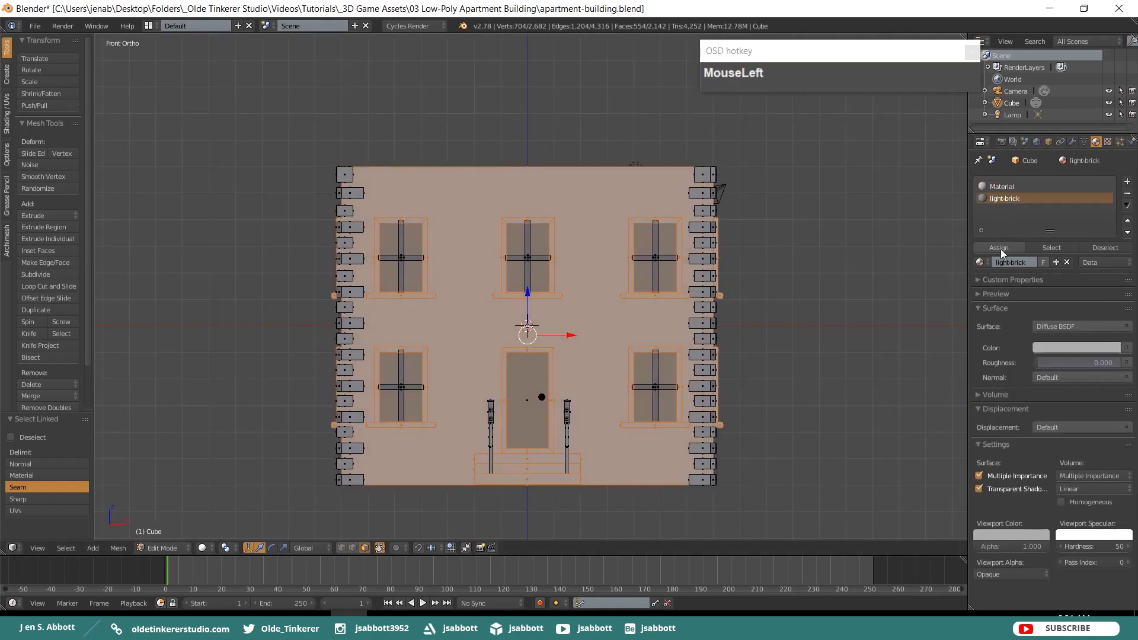
left_click(999, 248)
key("a")
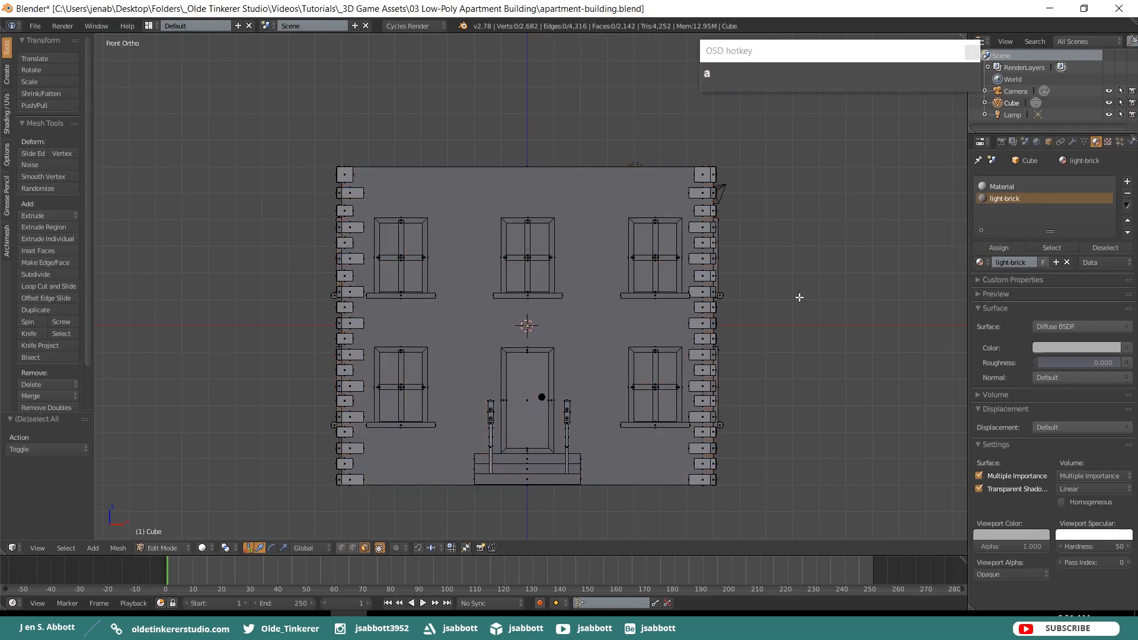
Add a third material slot to the building with a new material named dark-brick.
left_click(1127, 182)
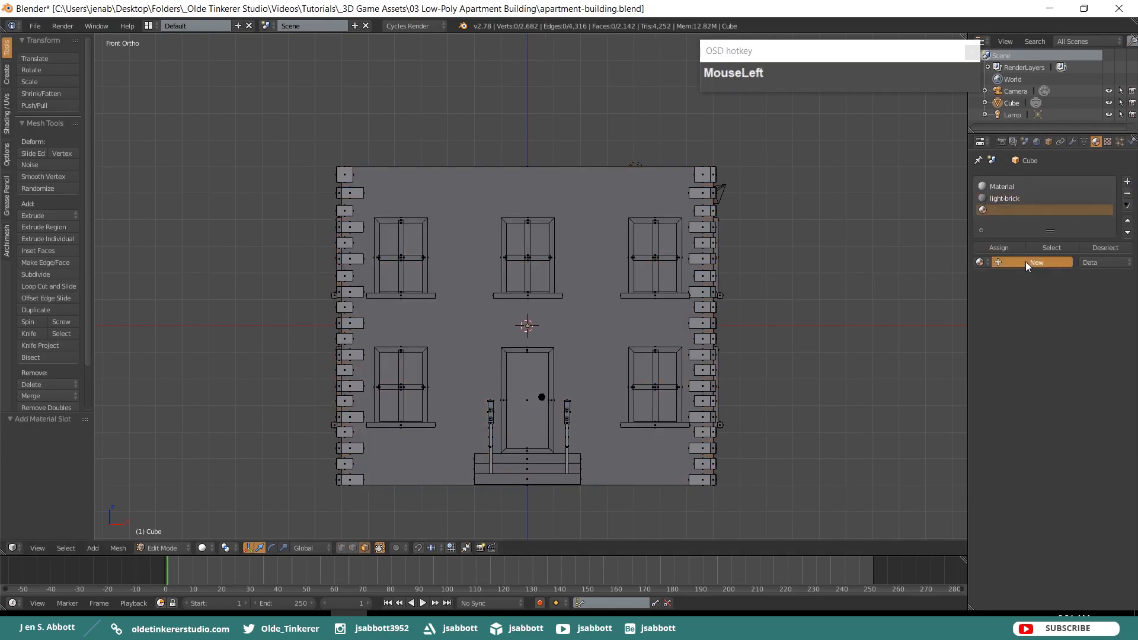
left_click(1025, 261)
type("dark-brick")
key("Return")
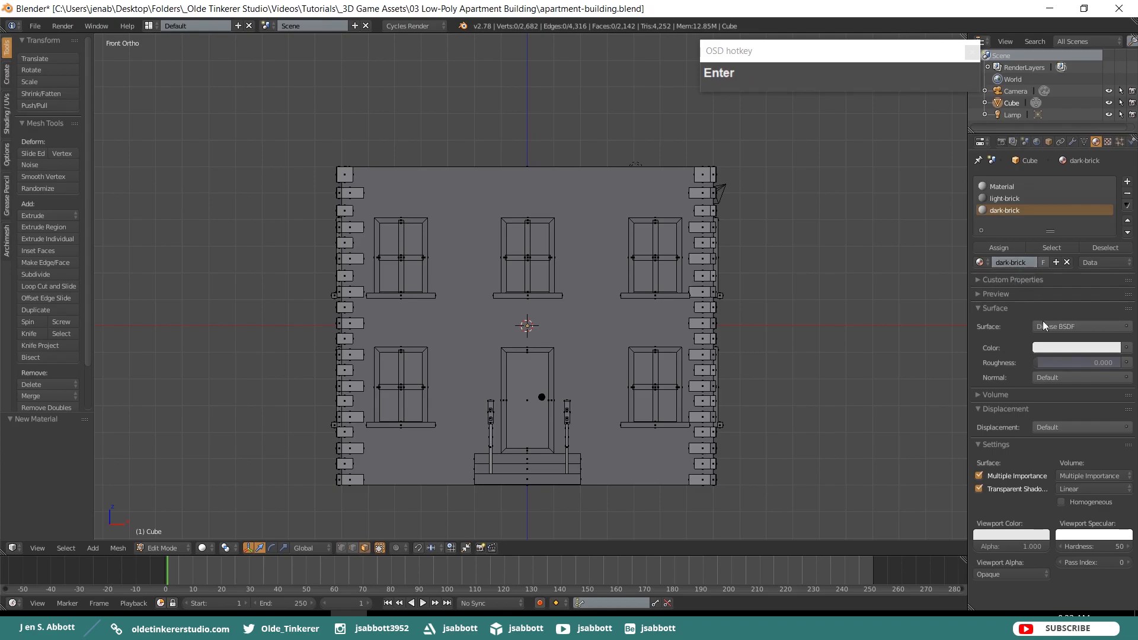
Set the dark-brick material's diffuse color to hex 7E7E7E and sample that color for its viewport color.
left_click(1051, 349)
left_click(1058, 296)
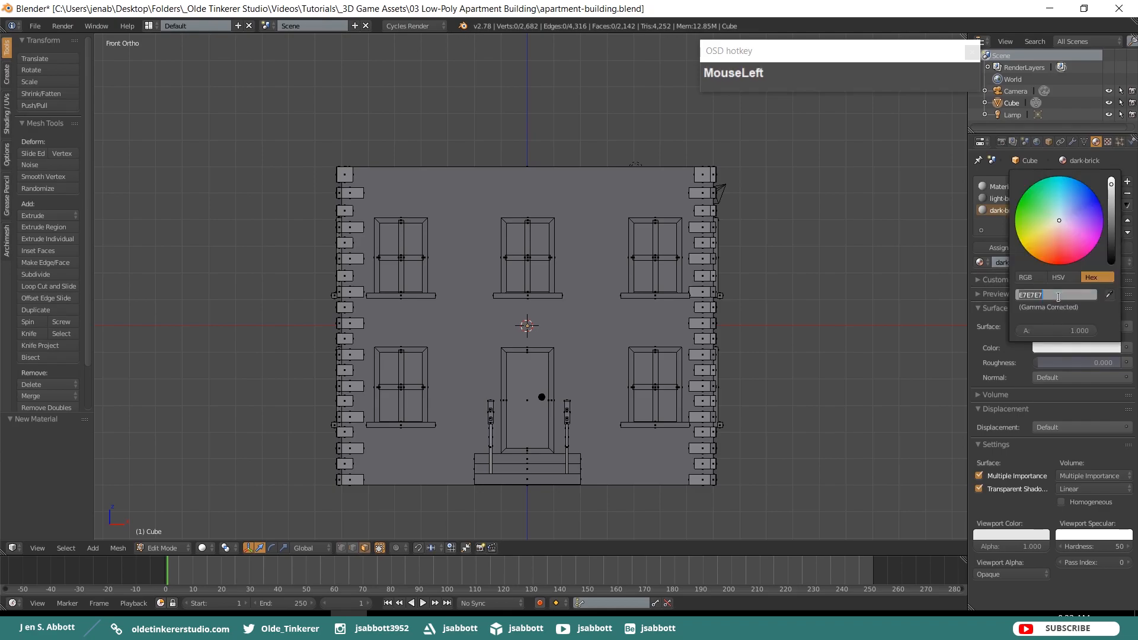
type("7e")
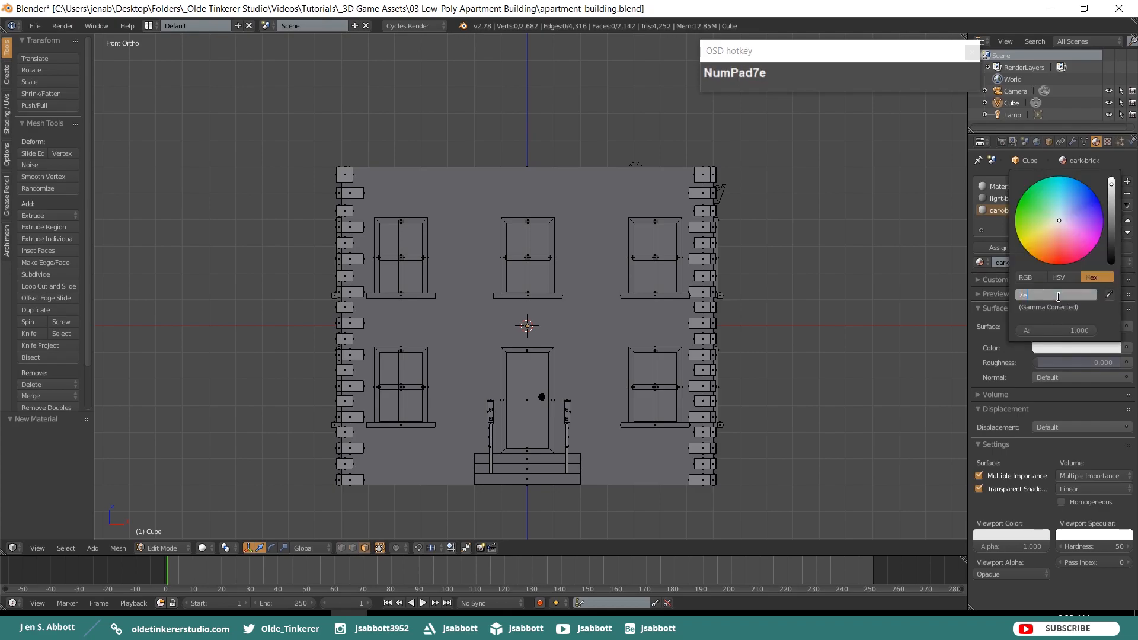
type("7e7e")
key("Return")
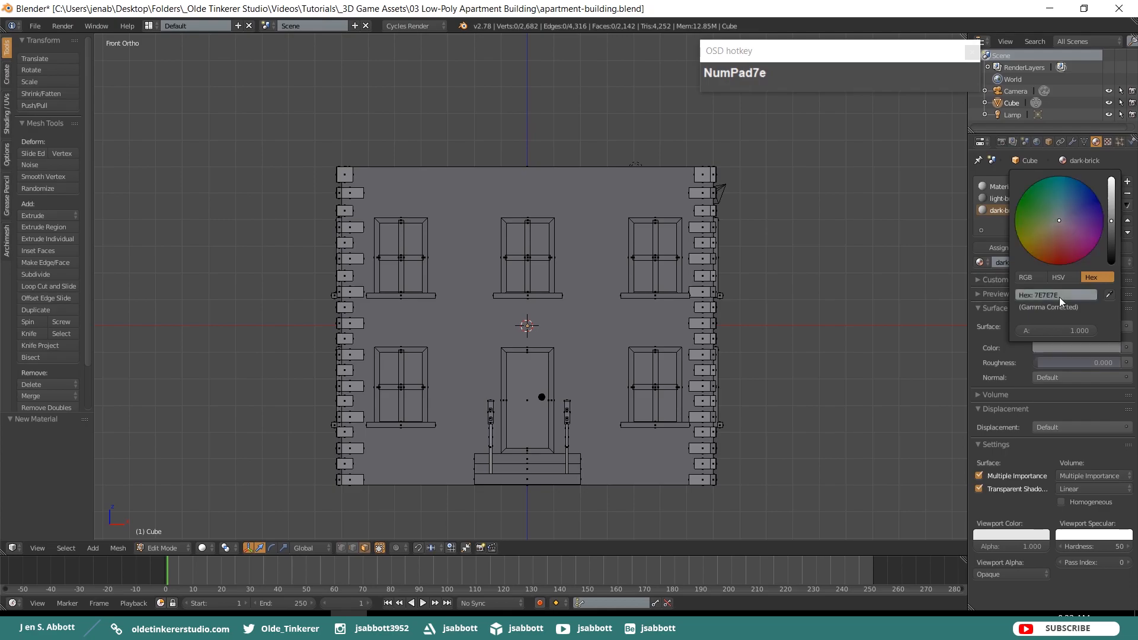
left_click(1001, 537)
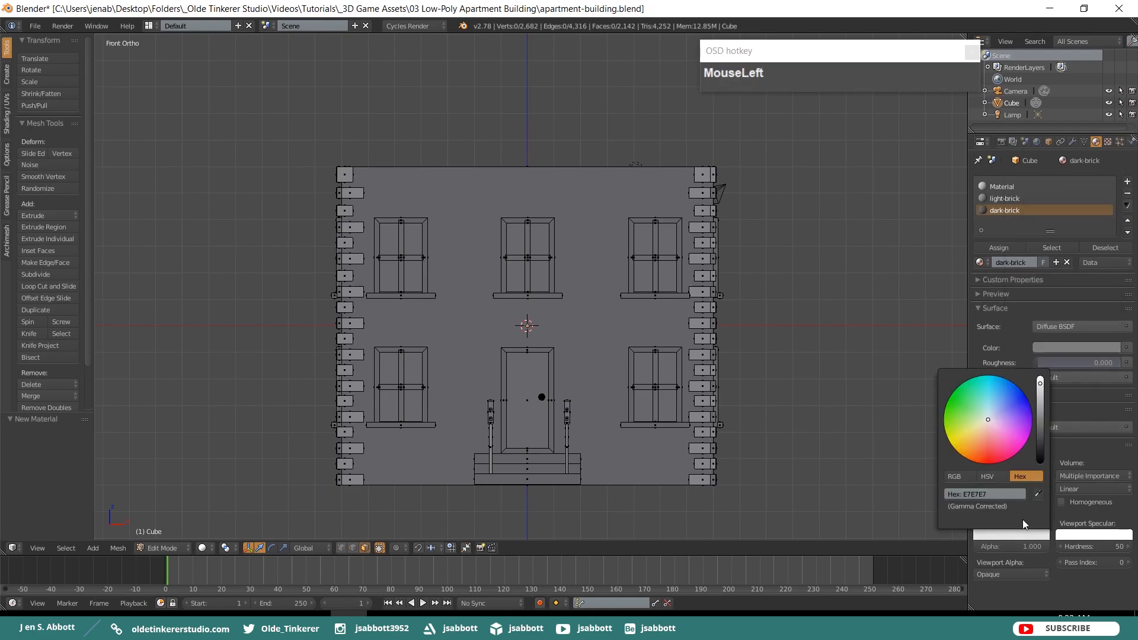
left_click(1036, 494)
left_click(1065, 349)
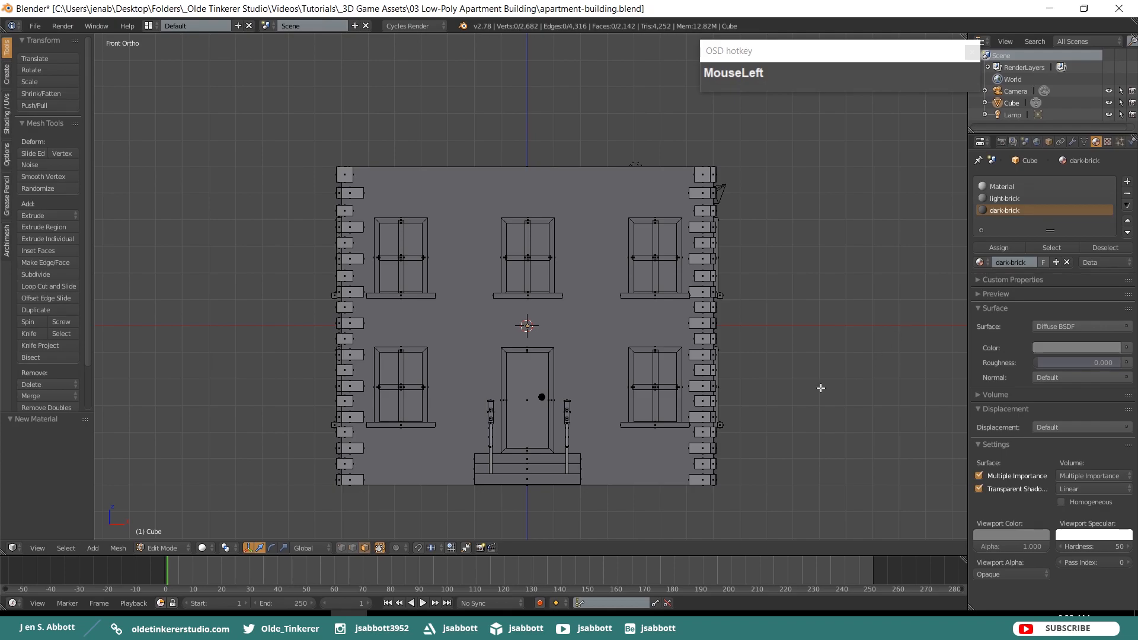
Select the blocks of the front corner column on the +X side.
middle_click(779, 352)
middle_click_drag(779, 352, 748, 361)
key("l")
key("l")
key("l")
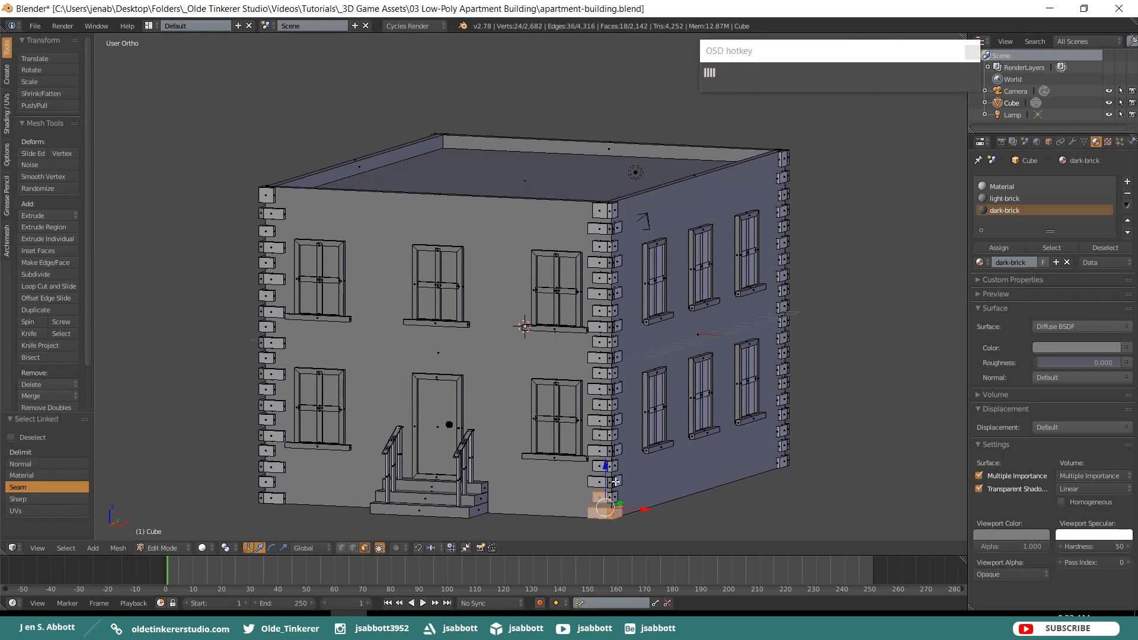
key("l")
key("l")
Add the blocks of the front corner column on the -X side to the selection.
middle_click_drag(611, 215, 726, 217)
key("l")
key("l")
key("l")
key("l")
key("l")
key("l")
key("l")
key("l")
key("l")
key("l")
key("l")
key("l")
key("l")
key("l")
key("l")
key("l")
key("l")
key("l")
key("l")
key("l")
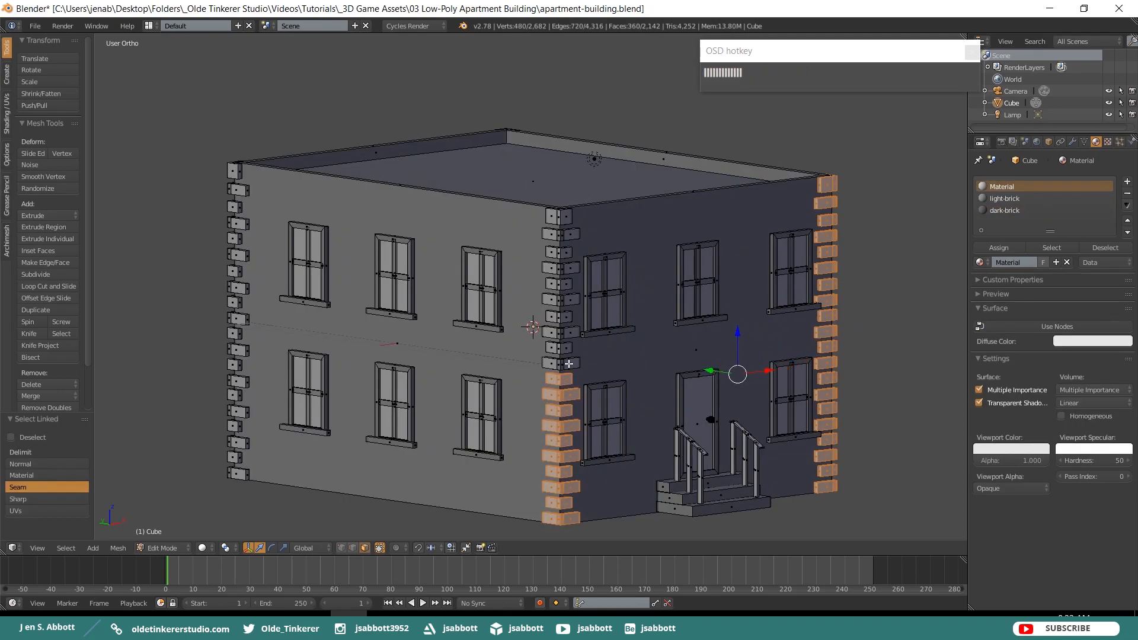
Add the blocks of the rear corner column on the -X side to the selection.
middle_click_drag(560, 178, 670, 178)
key("l")
key("l")
key("l")
key("l")
key("l")
key("l")
key("l")
key("l")
key("l")
key("l")
key("l")
key("l")
key("l")
key("l")
key("l")
key("l")
key("l")
key("l")
key("l")
key("l")
Add all blocks of the rear corner column on the +X side to the selection.
middle_click_drag(483, 195, 599, 195)
key("l")
key("l")
key("l")
key("l")
key("l")
key("l")
key("l")
key("l")
key("l")
key("l")
key("l")
key("l")
key("l")
key("l")
key("l")
key("l")
key("l")
key("l")
key("l")
key("l")
key("l")
key("l")
key("l")
key("l")
key("l")
key("l")
key("l")
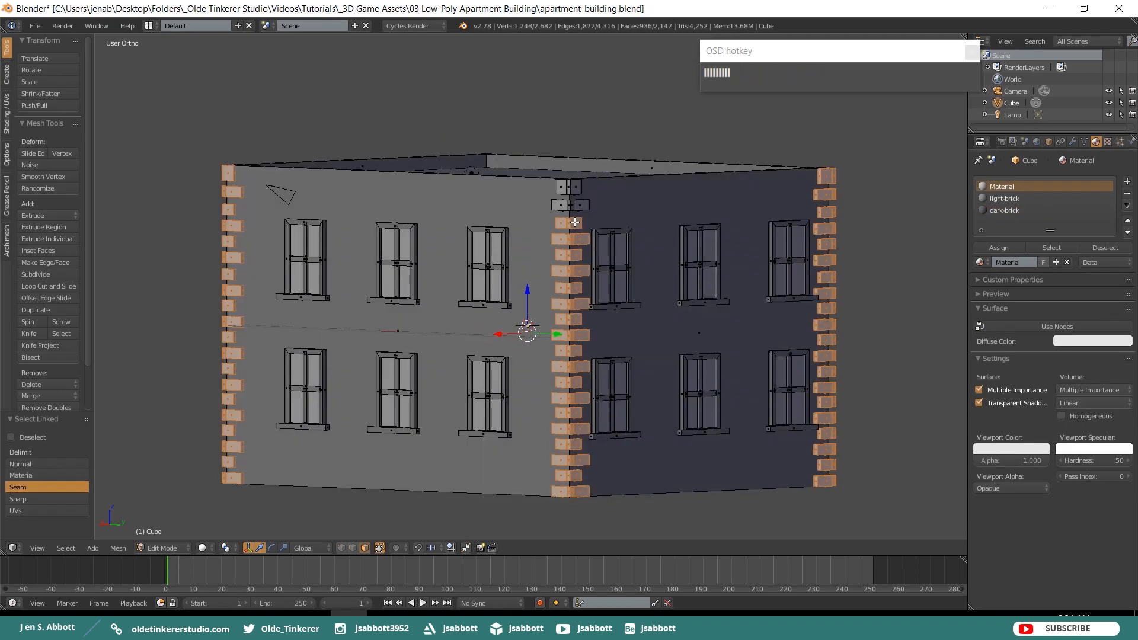
key("l")
key("l")
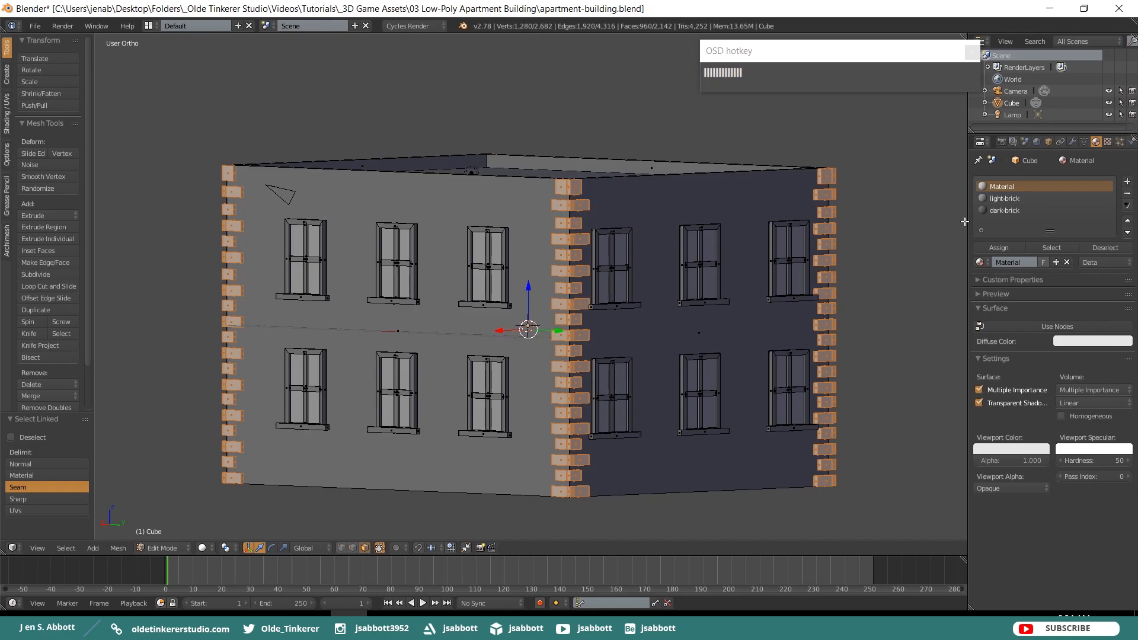
Assign the dark-brick material to the selected corner blocks, clear the selection and return to the front view.
left_click(1005, 211)
left_click(999, 247)
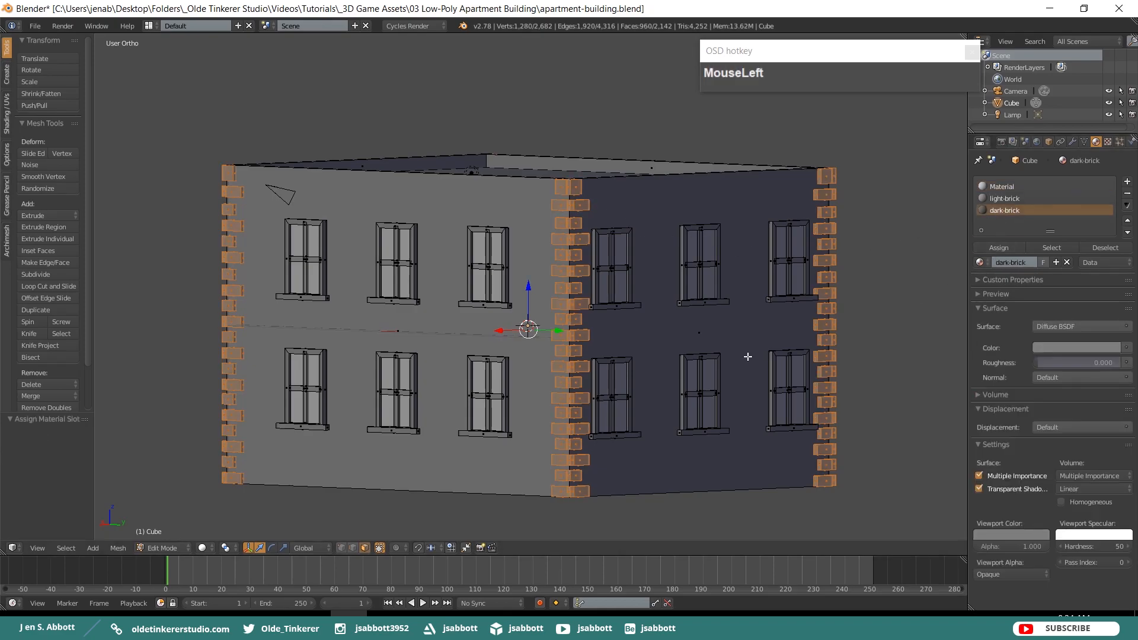
key("a")
middle_click_drag(466, 406, 640, 396)
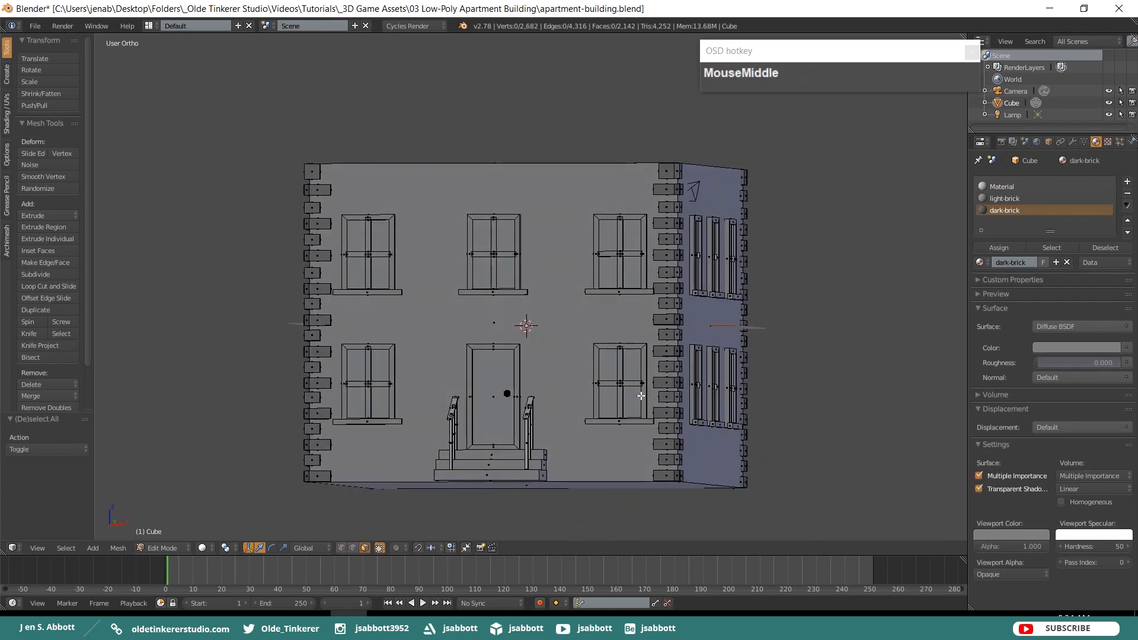
key("KP_1")
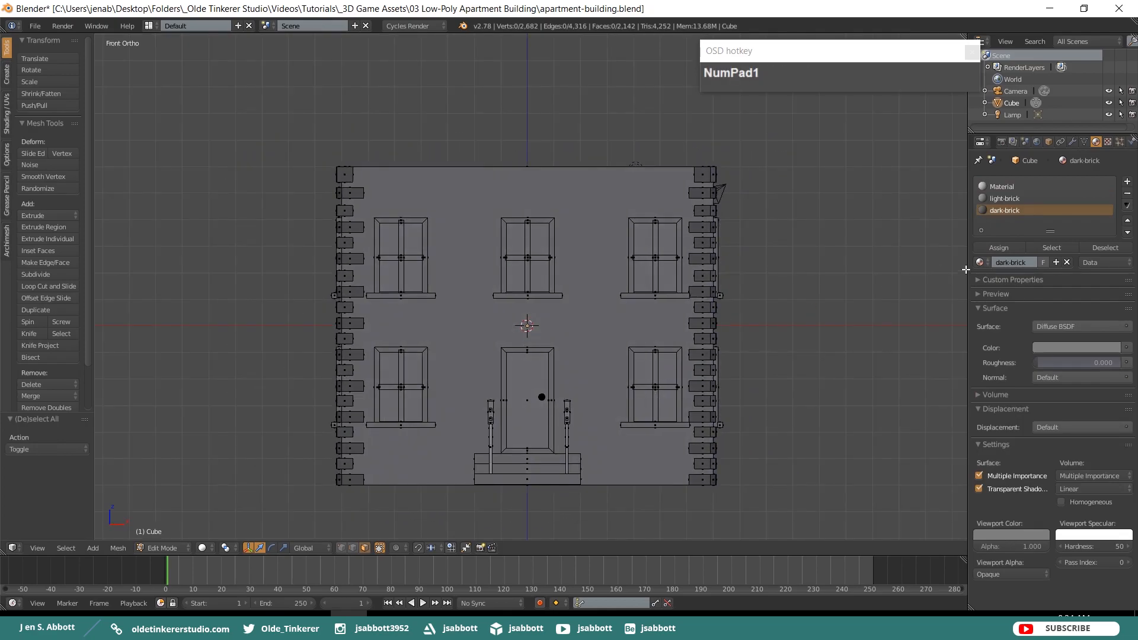
Add a fourth material slot to the building with a new material named metal.
left_click(1127, 181)
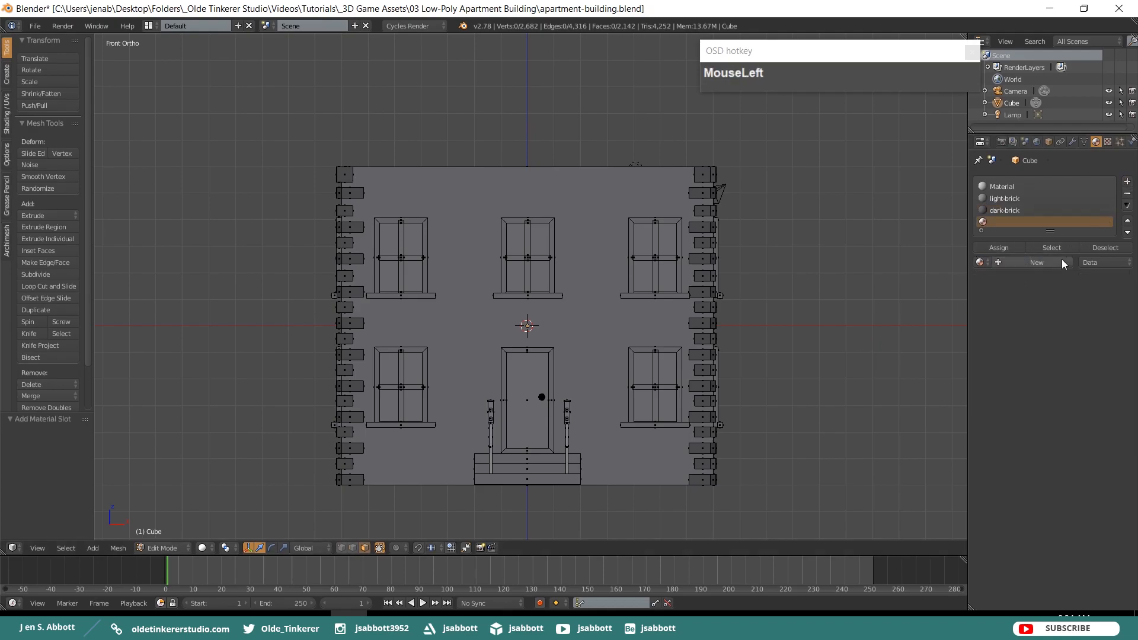
left_click(1018, 263)
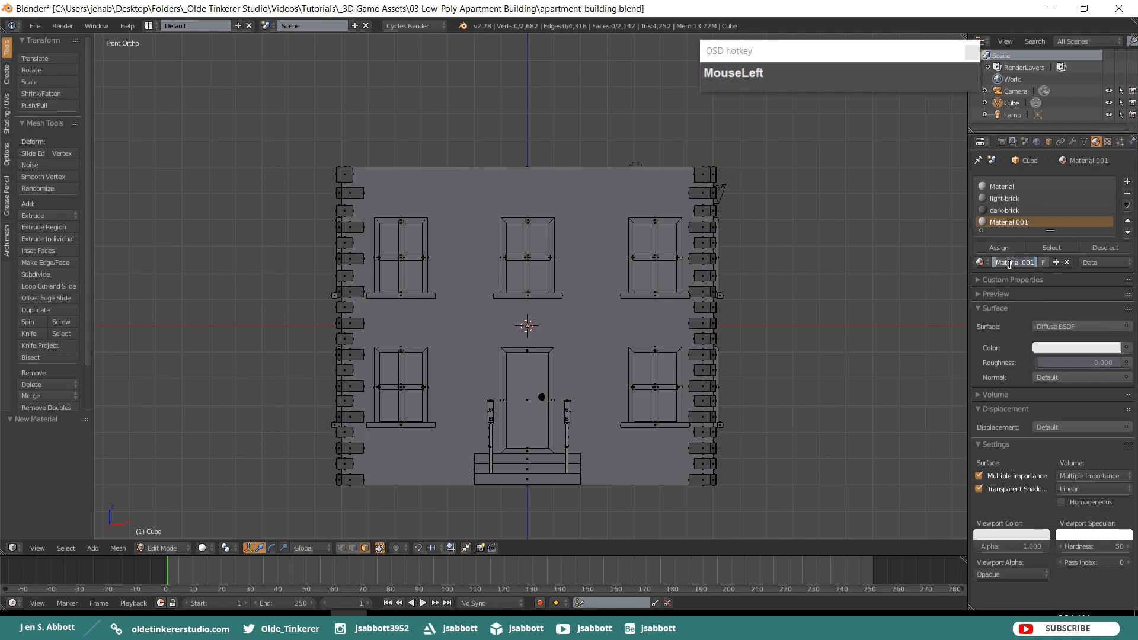
type("metal")
key("Return")
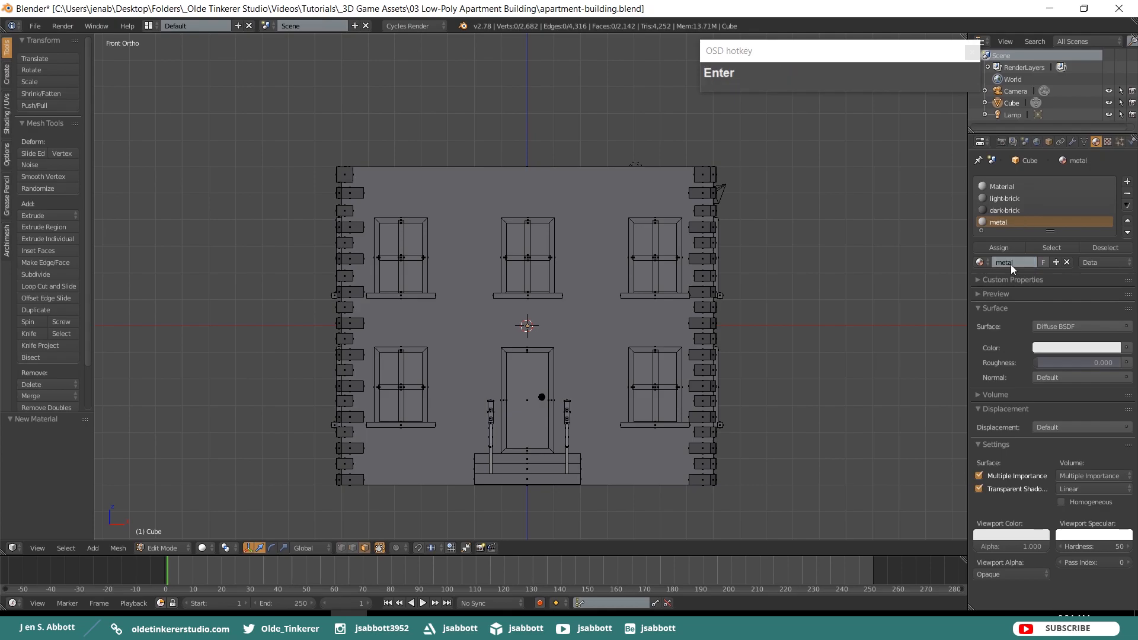
Set the metal material's diffuse color to hex 3A3A3A and sample that color for its viewport color.
left_click(1074, 347)
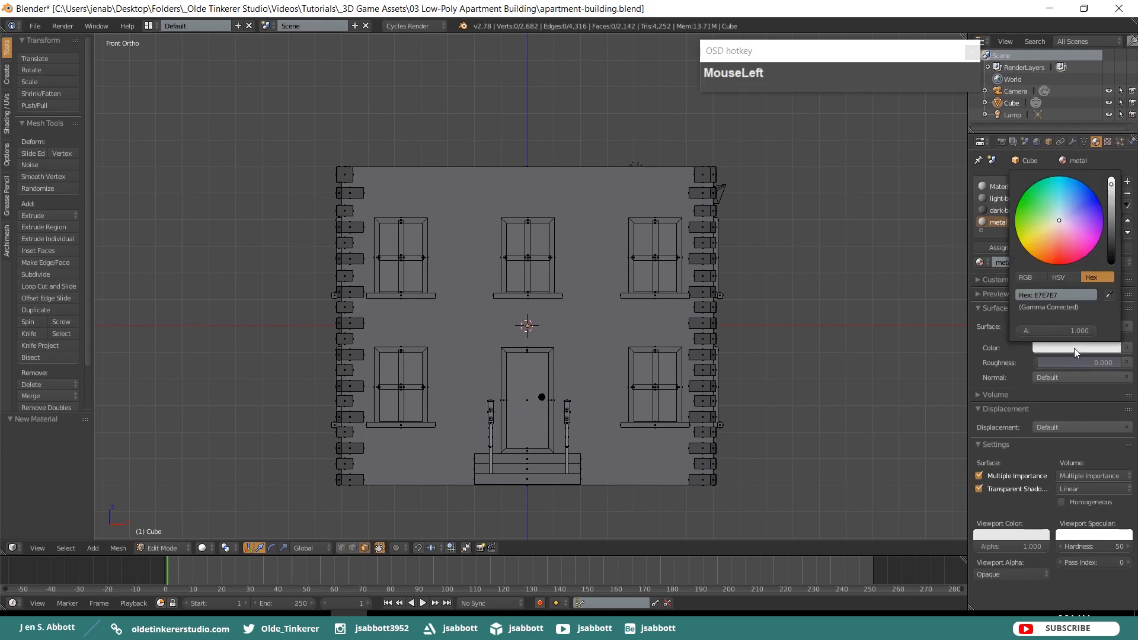
left_click(1060, 295)
type("3a3a3a")
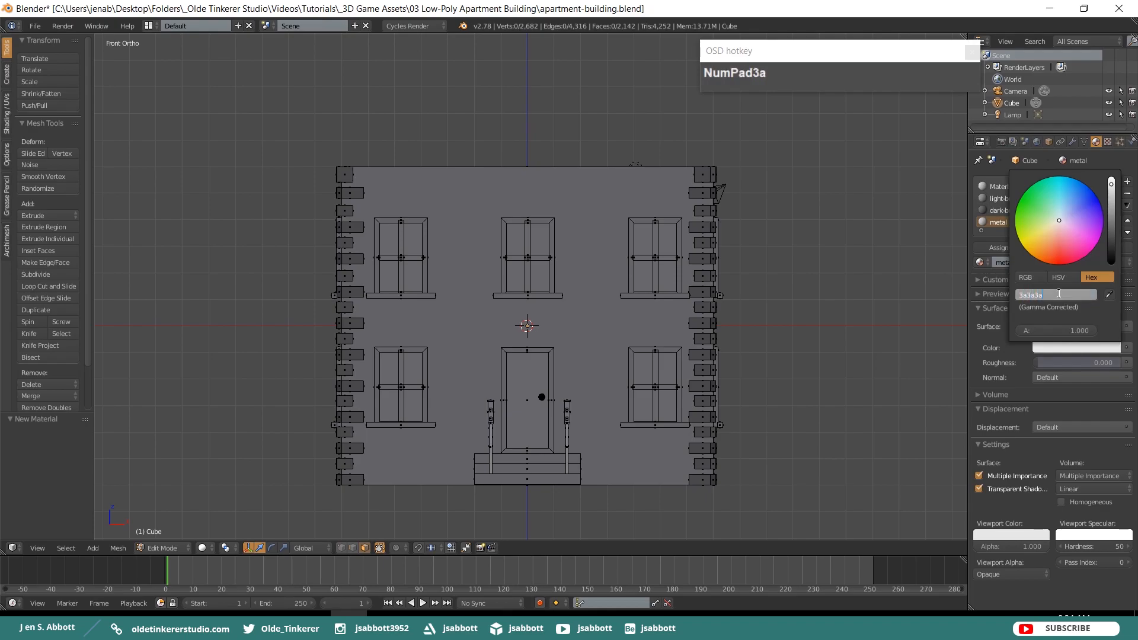
key("Return")
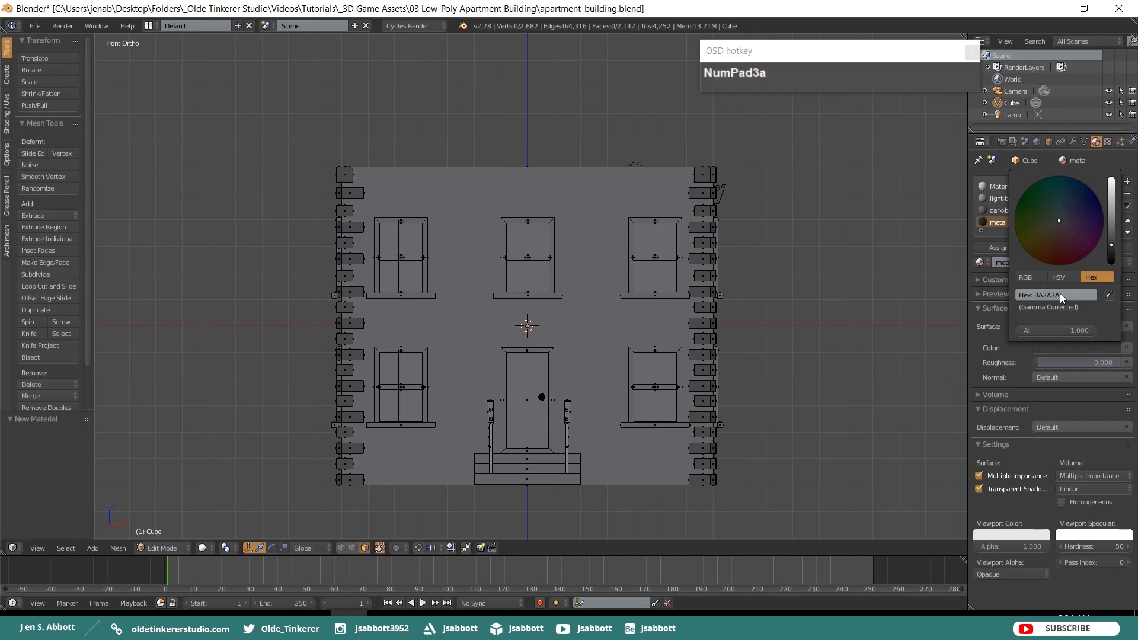
left_click(1008, 534)
left_click(1036, 495)
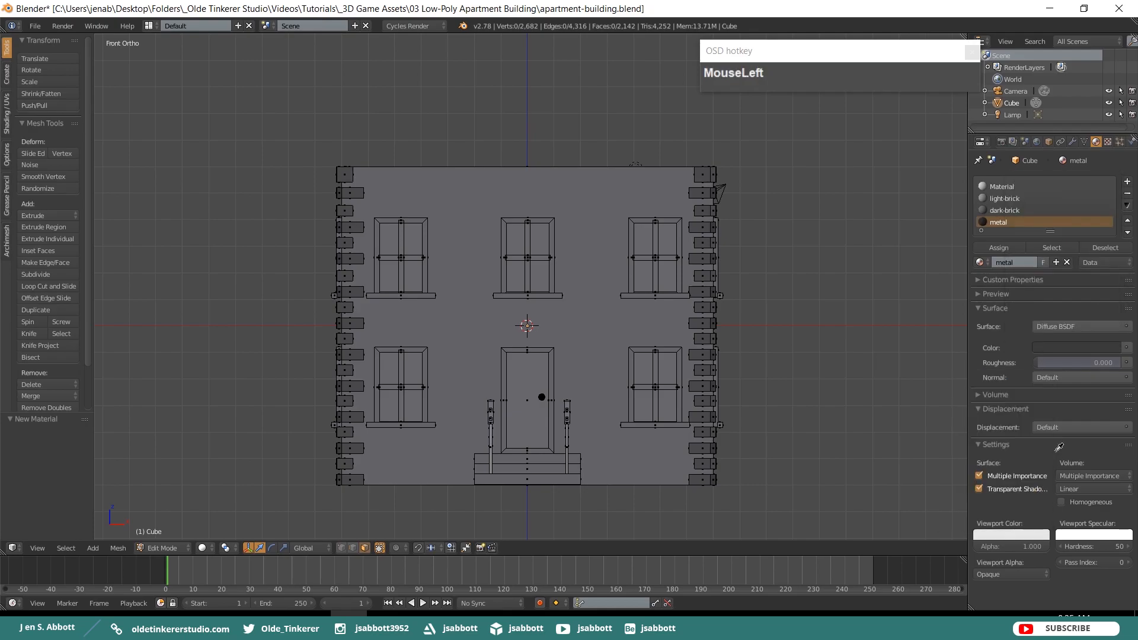
left_click(1072, 350)
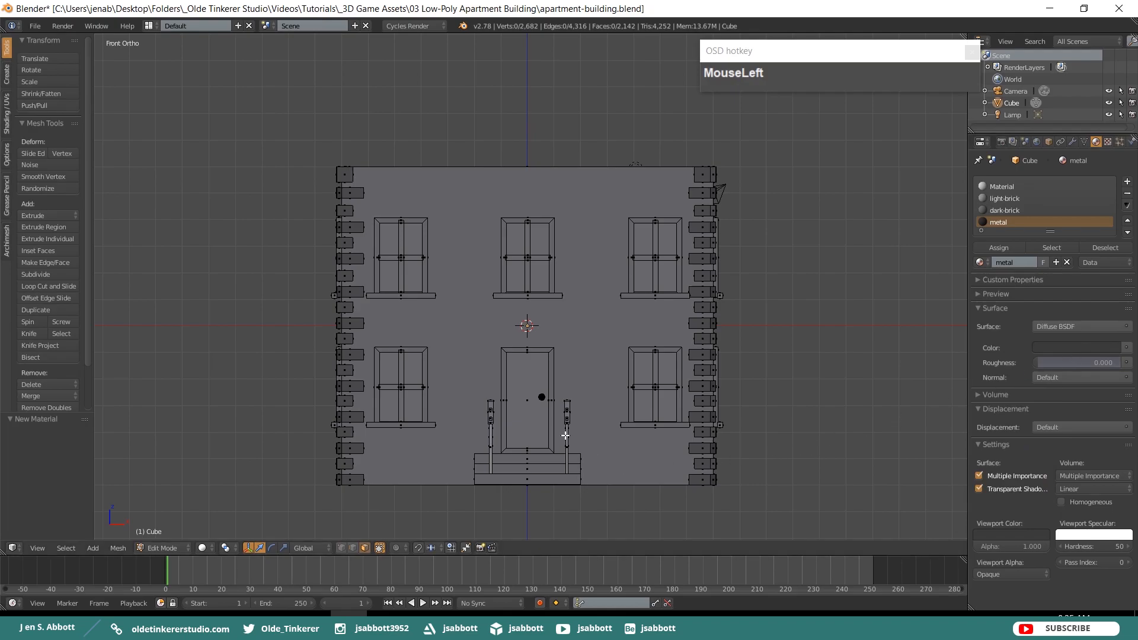
Select the linked geometry of the doorknob, both sloped handrails and the front post of each stair railing.
scroll(546, 434, "up", 5)
middle_click_drag(622, 495, 581, 160, "shift")
scroll(527, 248, "up", 5)
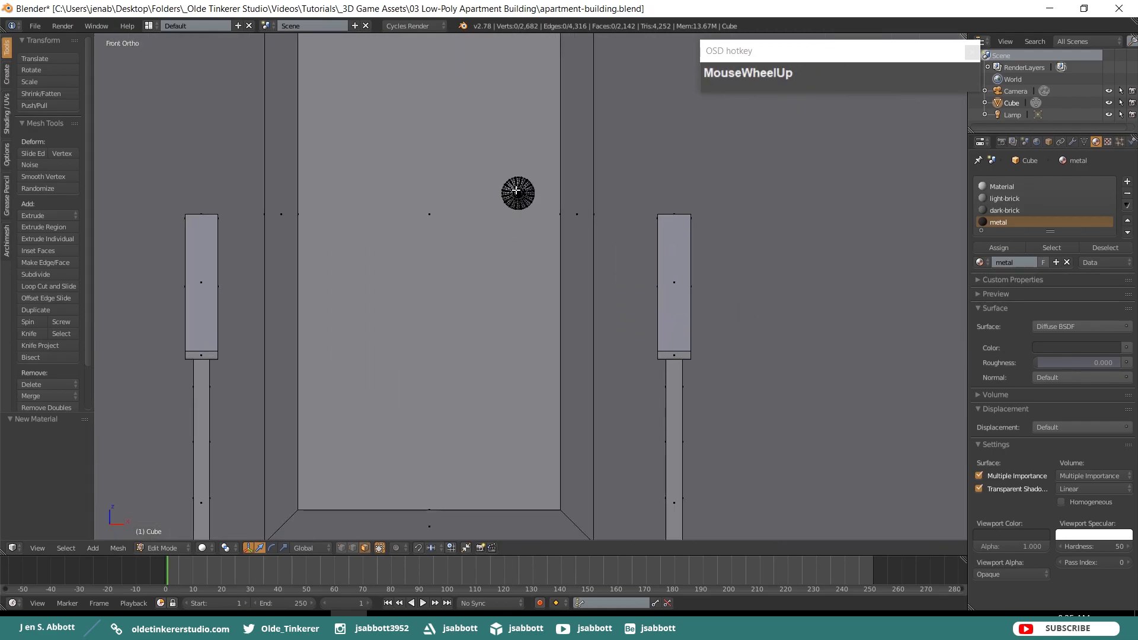
key("l")
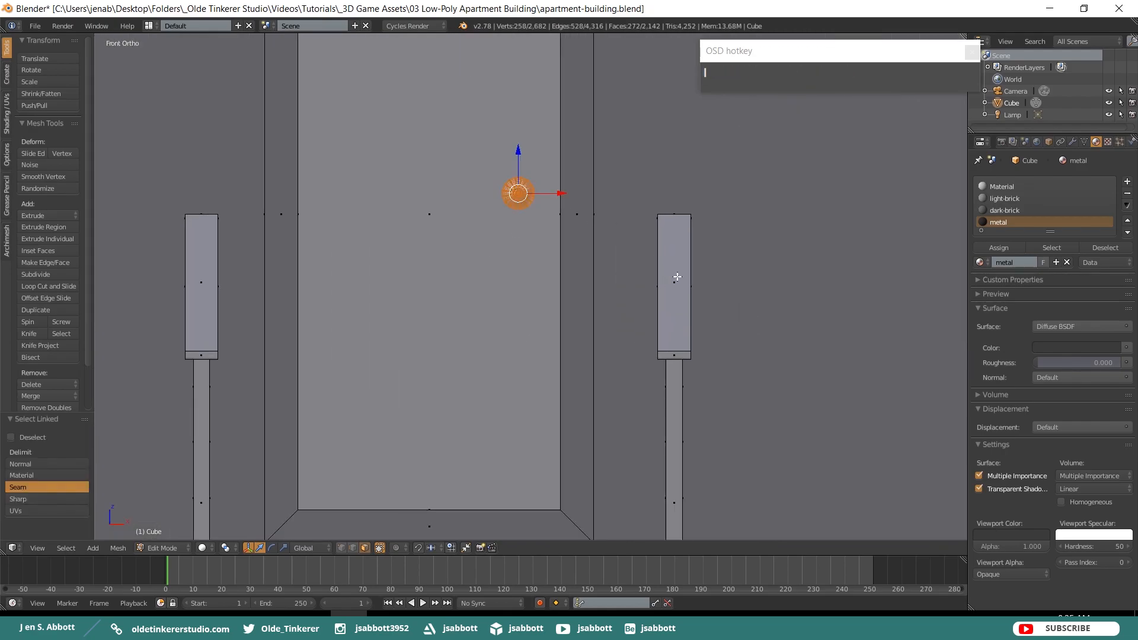
key("shift+l")
key("l")
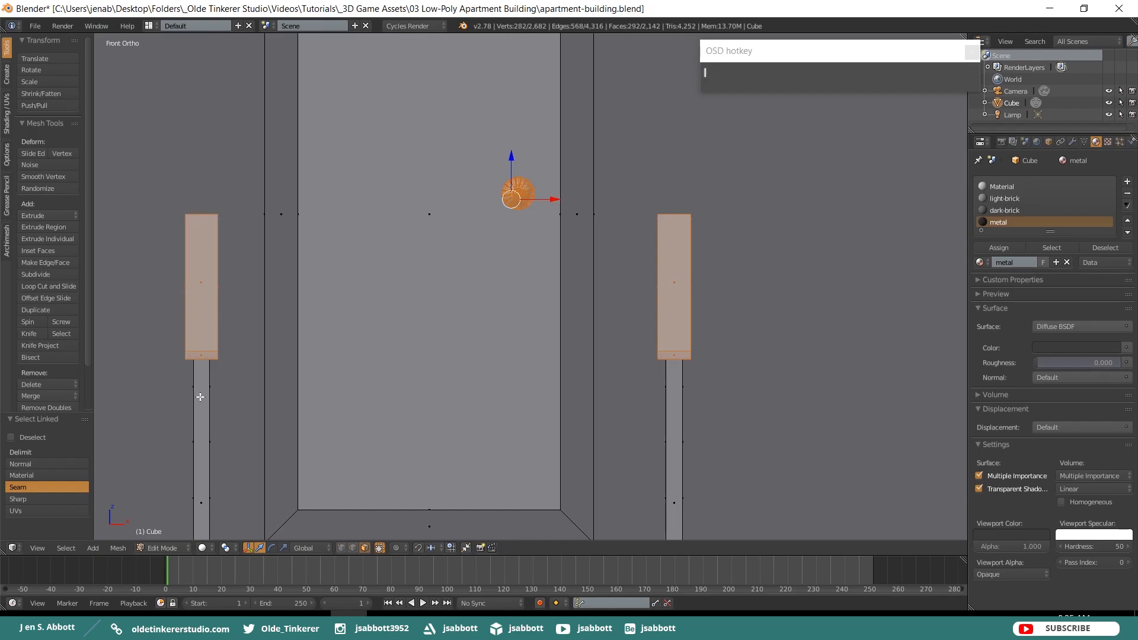
key("l")
key("l")
Add the remaining middle and rear railing posts to the selection, then assign the metal material and clear the selection.
middle_click_drag(737, 415, 719, 414)
scroll(463, 412, "down", 2)
scroll(439, 408, "down", 2)
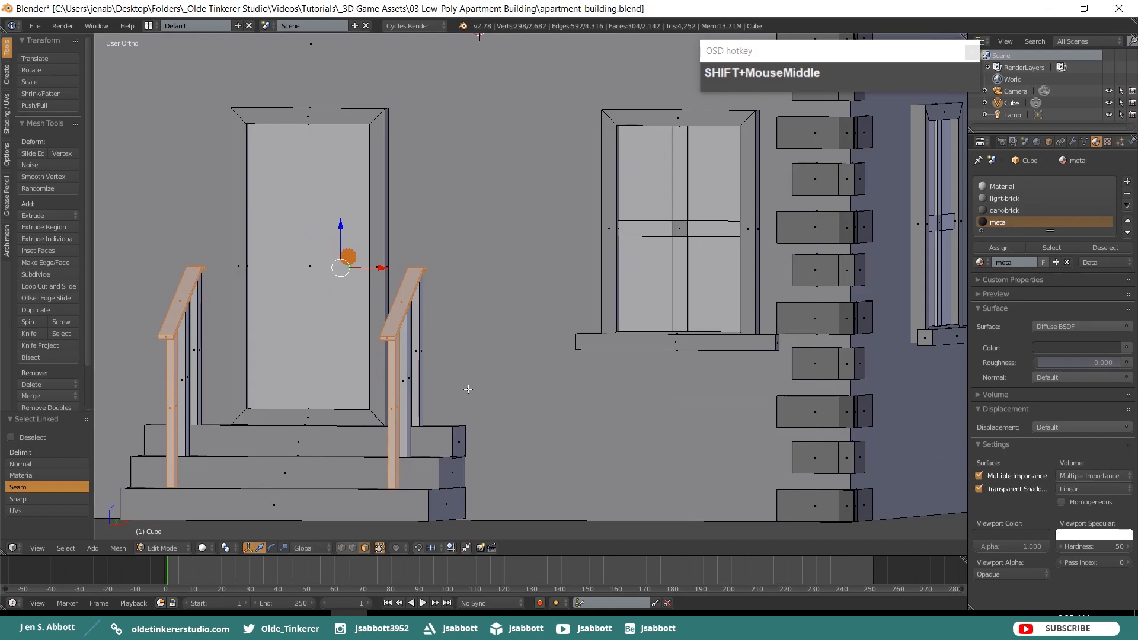
middle_click_drag(457, 391, 535, 378, "shift")
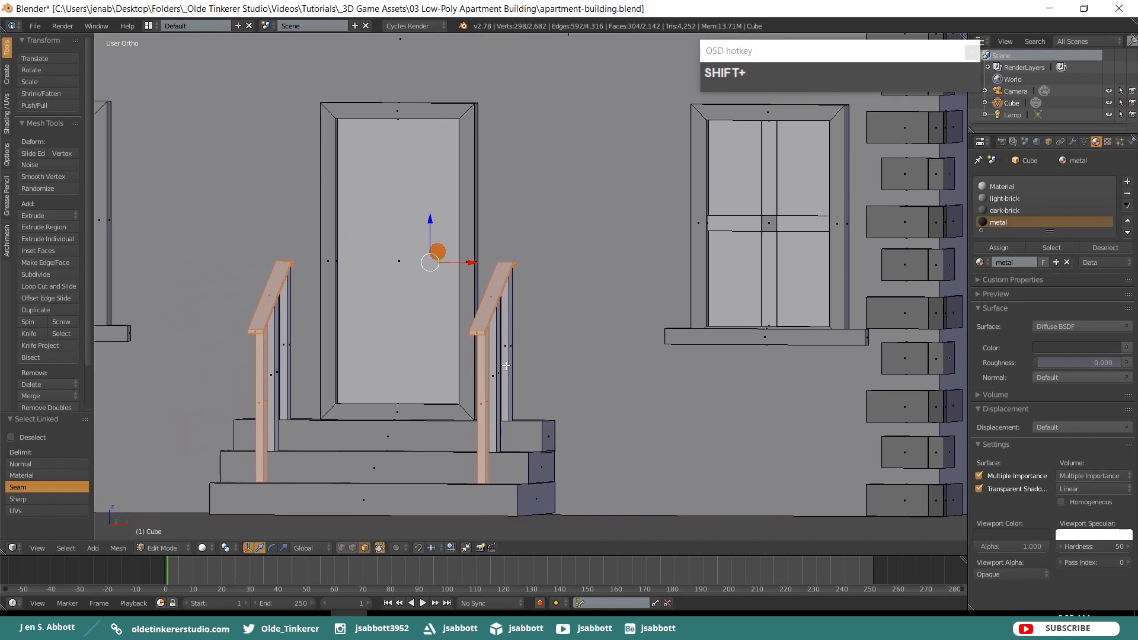
key("l")
key("l")
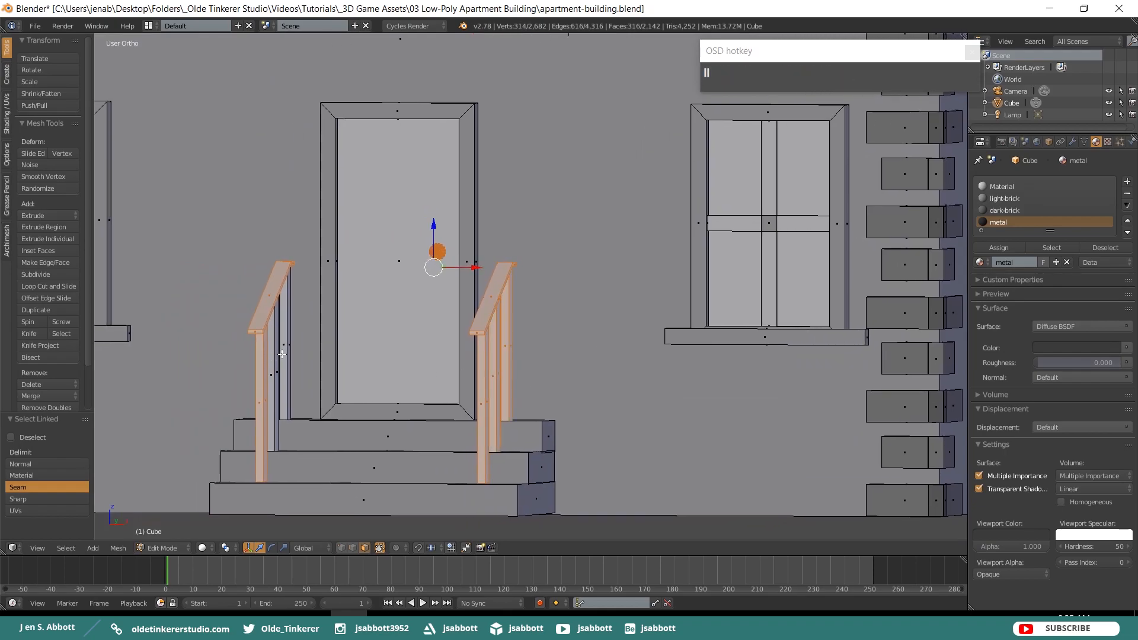
key("l")
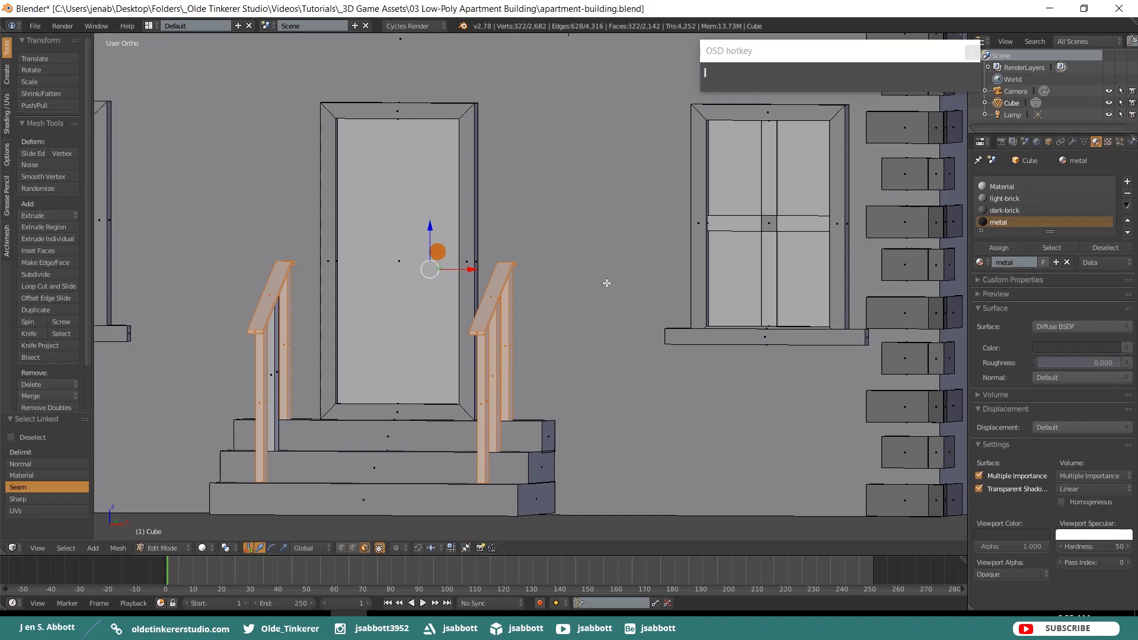
key("l")
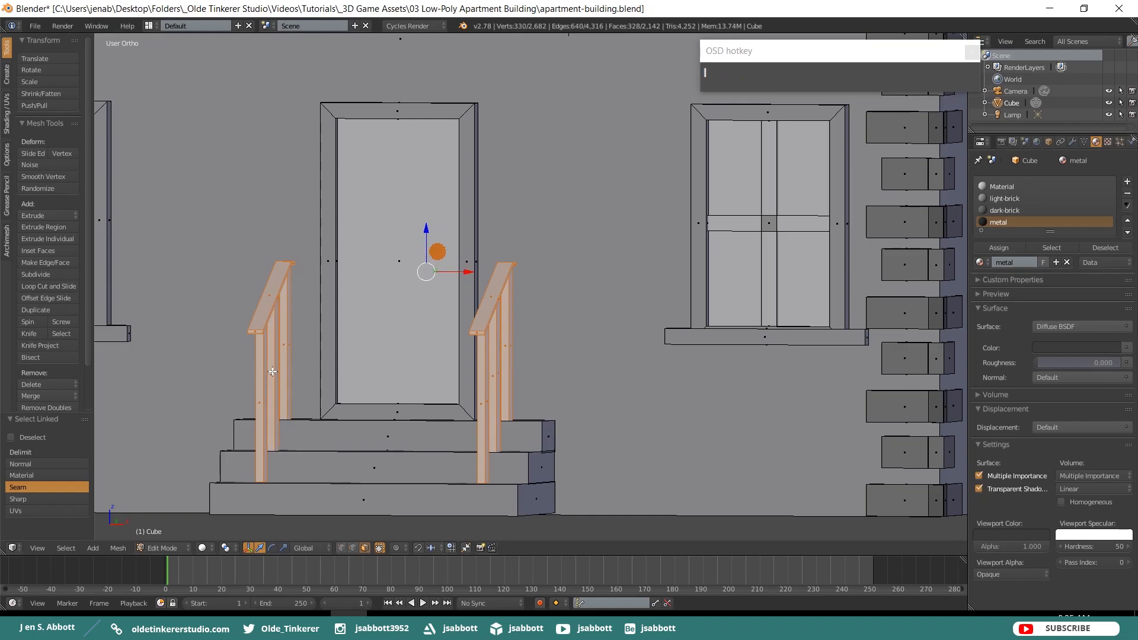
left_click(1000, 249)
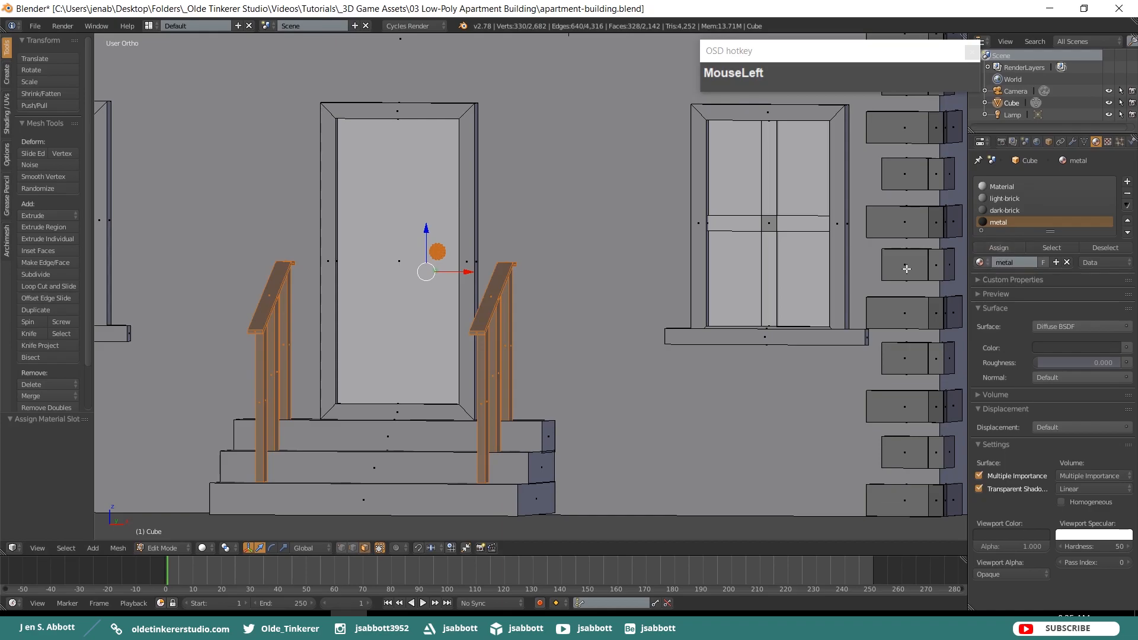
key("a")
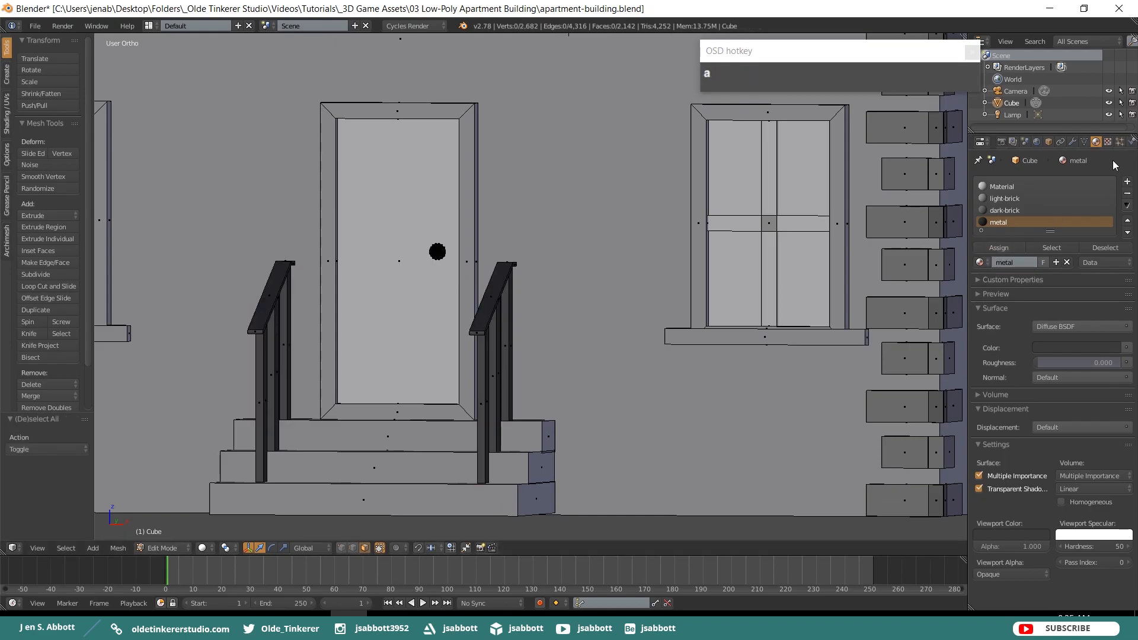
Add a fifth material slot to the building with a new material named wood.
left_click(1127, 182)
left_click(1009, 269)
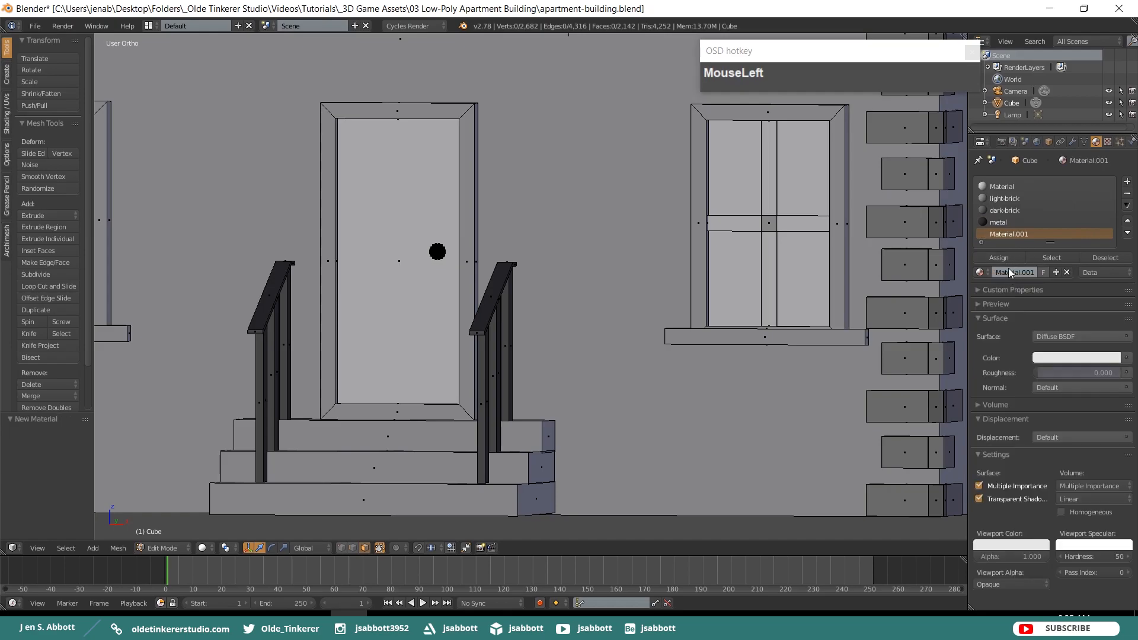
type("wood")
key("Return")
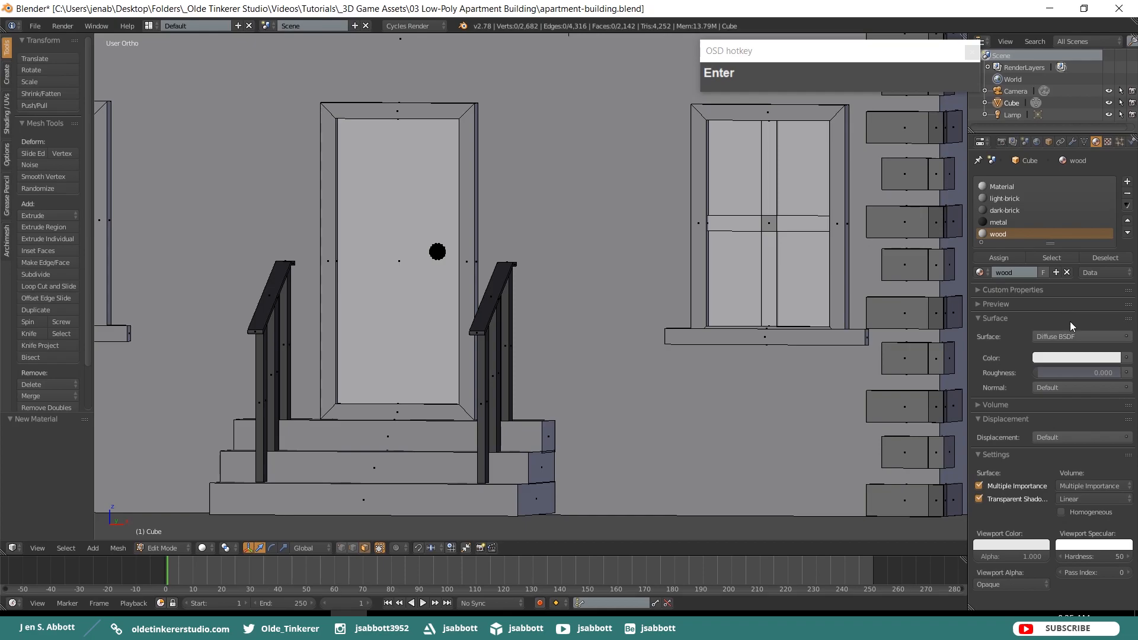
Set the wood material's diffuse color to hex 9C4F26 and sample that color for its viewport color.
left_click(1068, 358)
left_click(1065, 305)
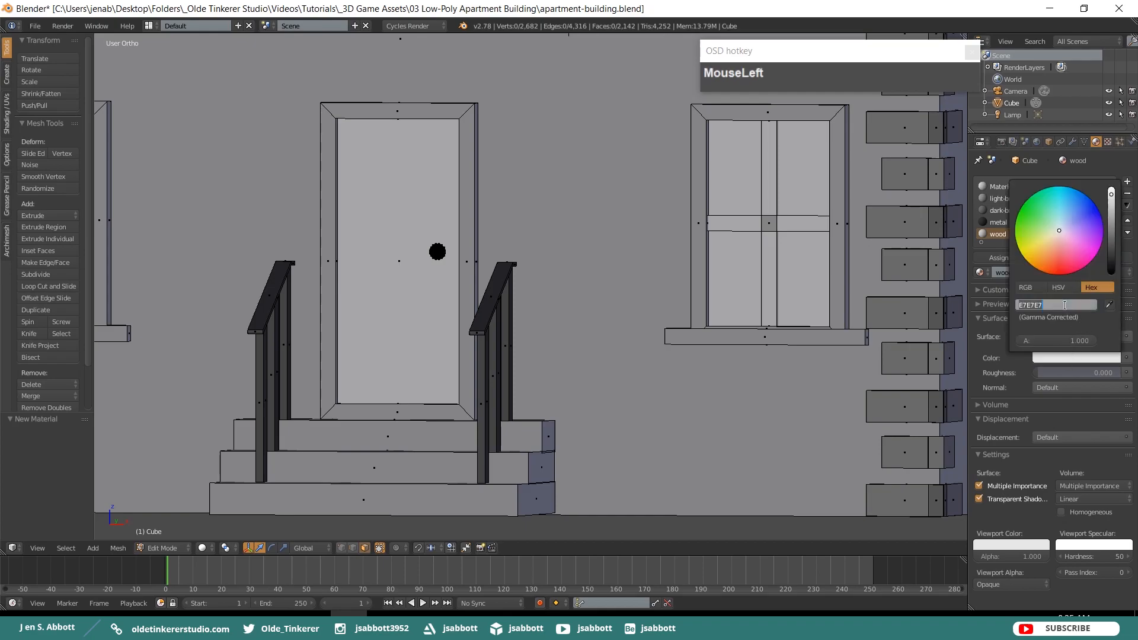
type("9")
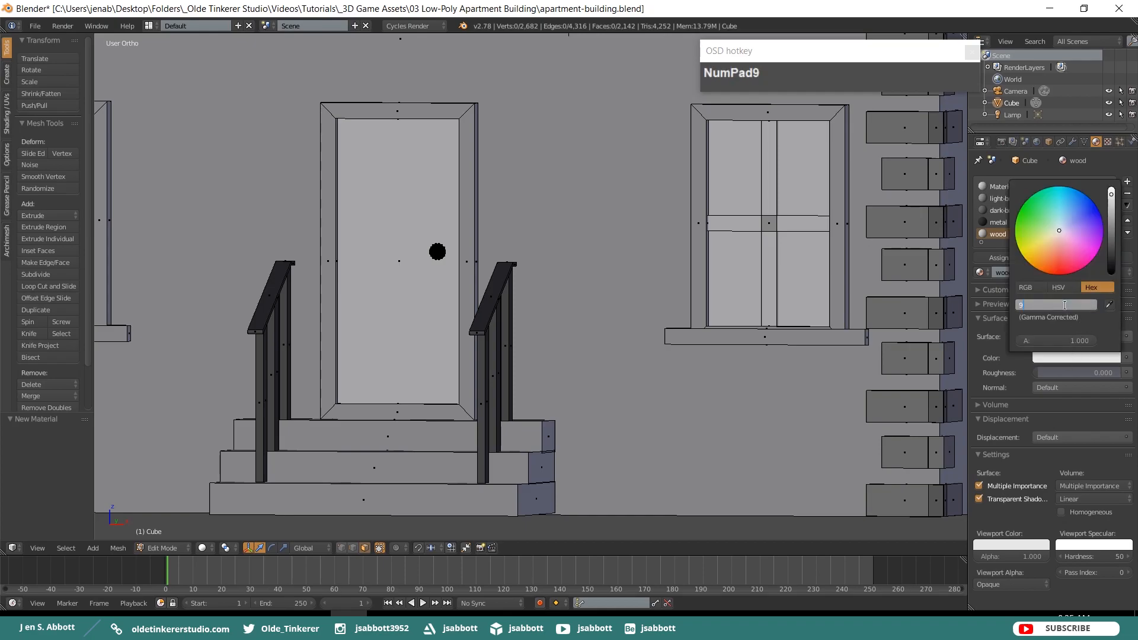
type("c4f26")
key("Return")
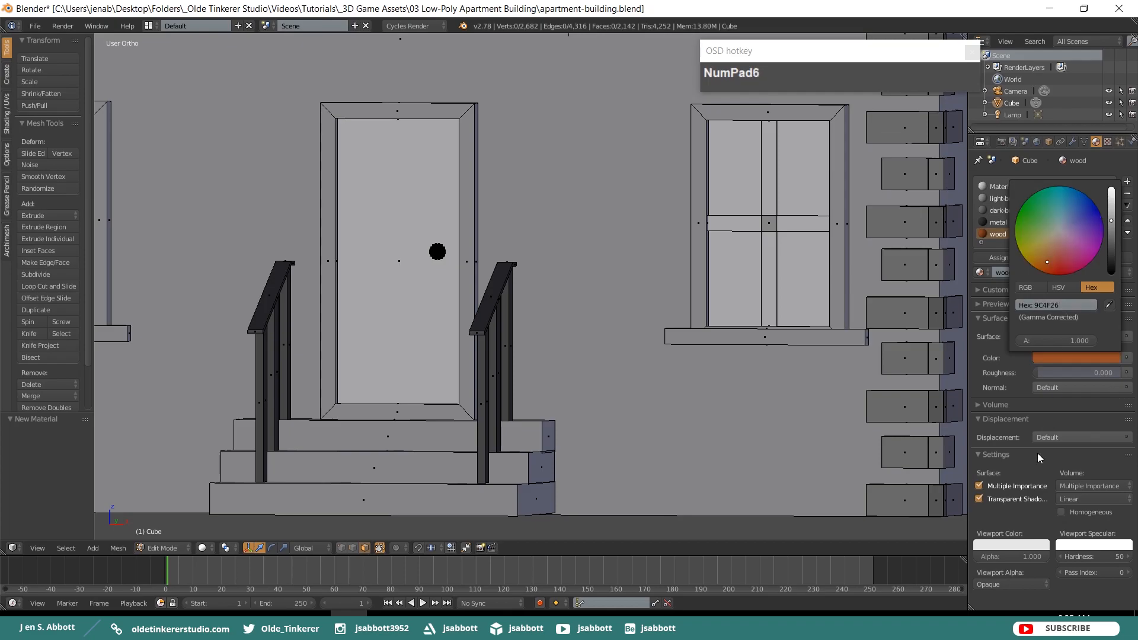
left_click(1025, 545)
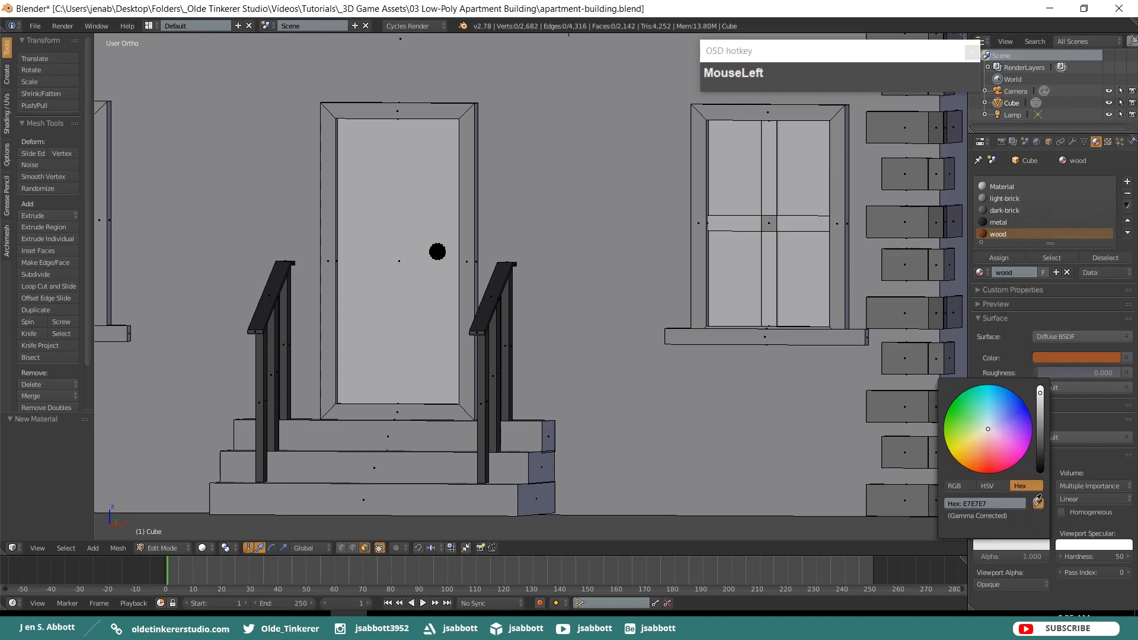
left_click(1037, 503)
left_click(1056, 359)
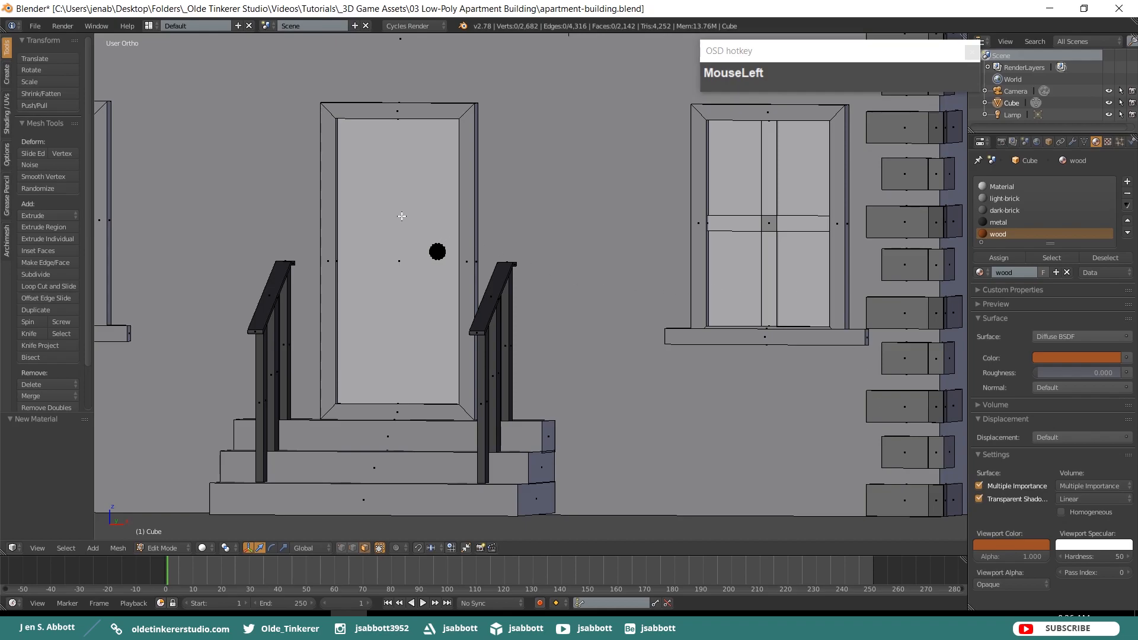
key("l")
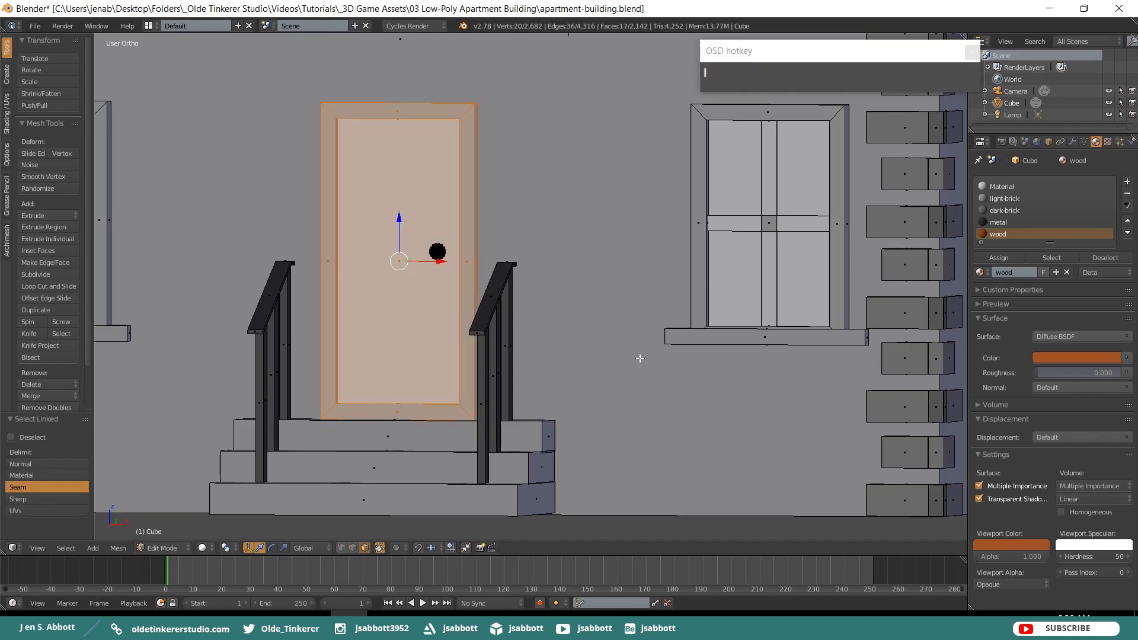
key("KP_1")
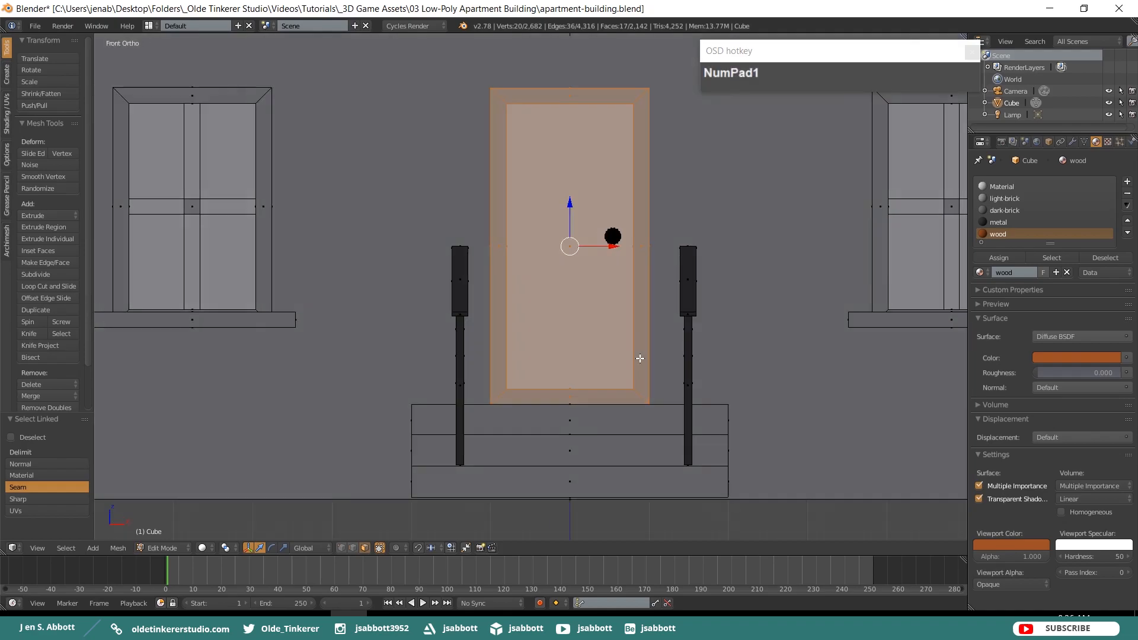
key("a")
Select the door's inner panel face and the linked crossbars of all five front windows.
right_click(580, 288)
middle_click_drag(816, 258, 673, 344, "shift")
scroll(681, 330, "down", 4)
middle_click_drag(638, 260, 688, 366, "shift")
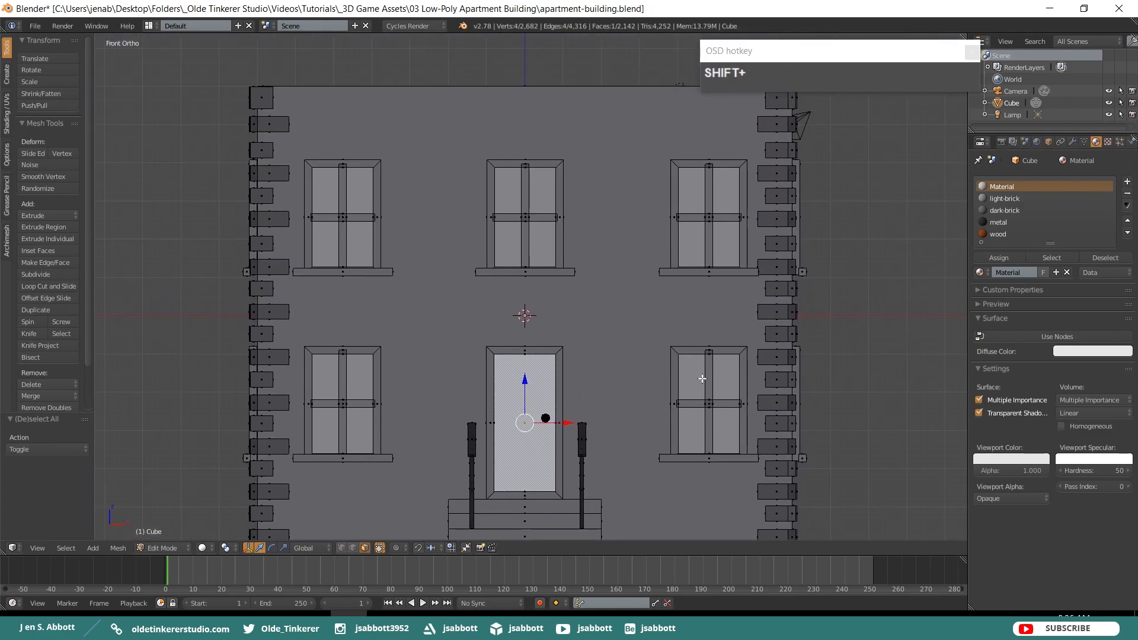
key("l")
key("l")
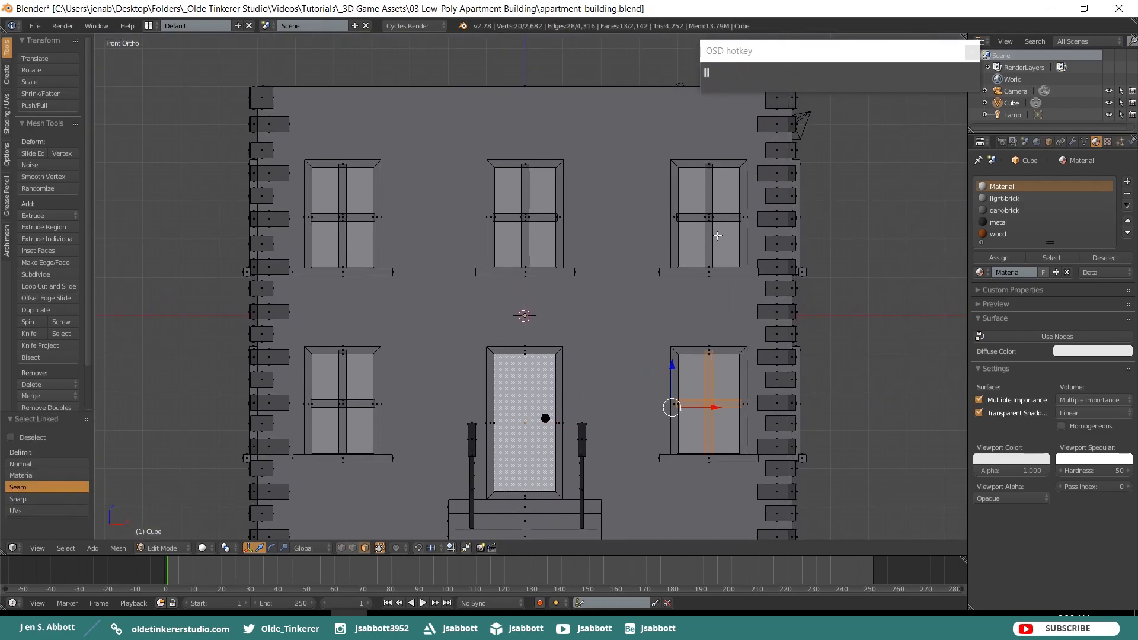
key("l")
key("l")
key("l")
key("l")
key("l")
Add the vertical and horizontal crossbars of all six windows on the building's right side to the selection.
key("KP_3")
key("l")
key("l")
key("l")
key("l")
key("l")
key("l")
key("l")
key("l")
key("l")
key("l")
key("l")
key("l")
Add the vertical and horizontal crossbars of all six windows on the building's back side to the selection.
key("shift+KP_1")
key("ctrl+KP_1")
key("l")
key("l")
key("l")
key("l")
key("l")
key("l")
key("l")
key("l")
key("l")
key("l")
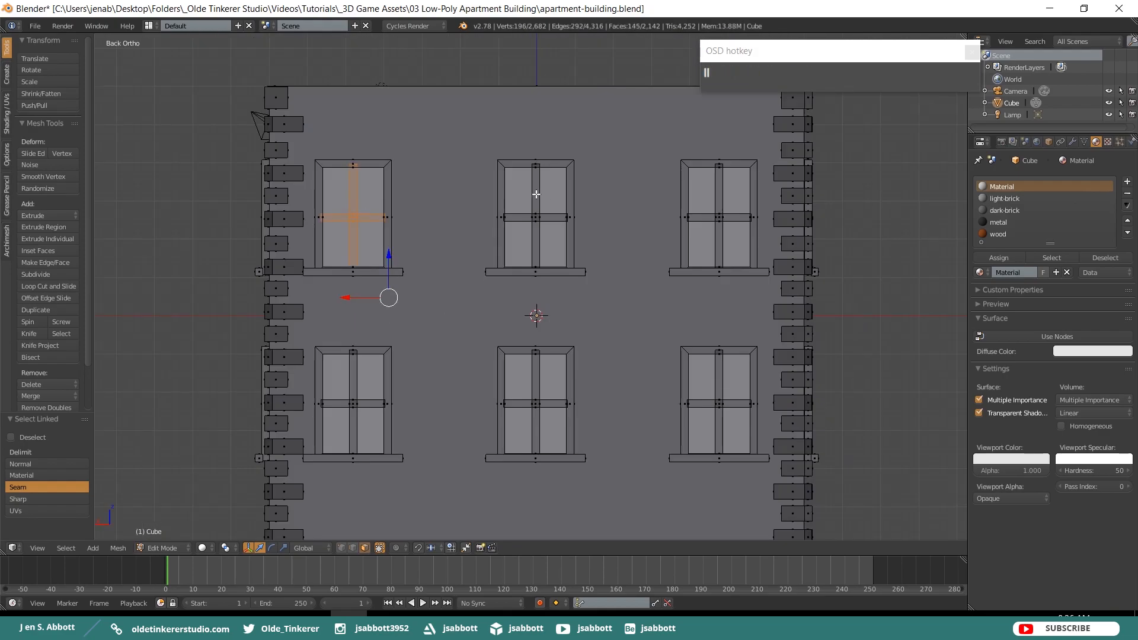
Add the vertical and horizontal crossbars of all six windows on the building's left side to the selection.
key("ctrl+KP_3")
key("l")
key("l")
key("l")
key("l")
key("l")
key("l")
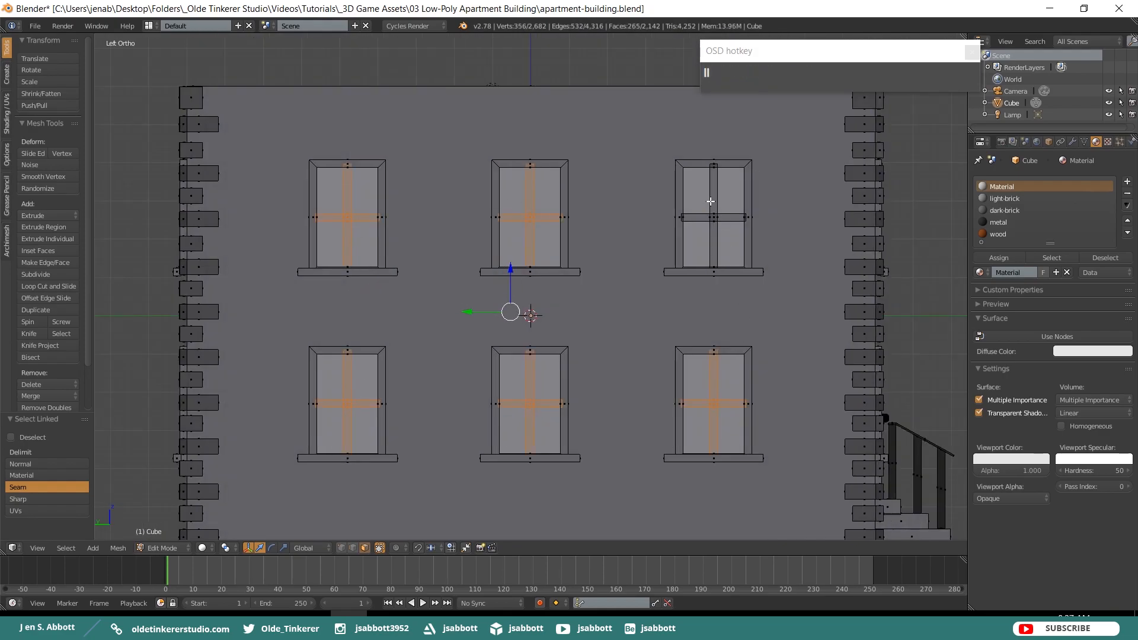
key("l")
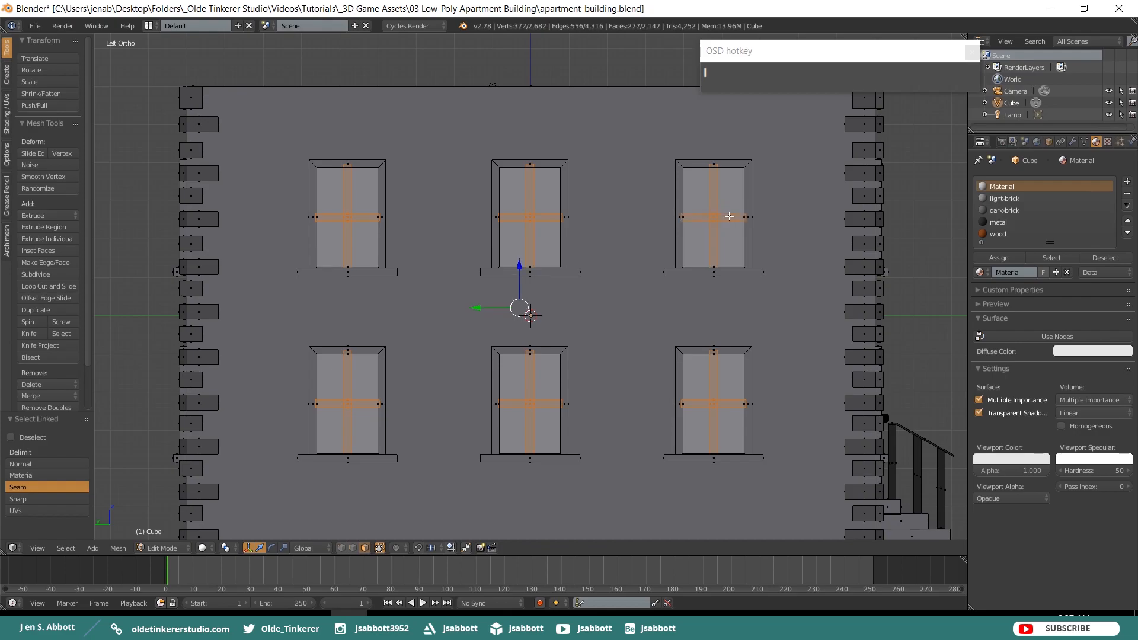
Assign the wood material to the selected door panel and window crossbars from the front view, then clear the selection.
key("KP_1")
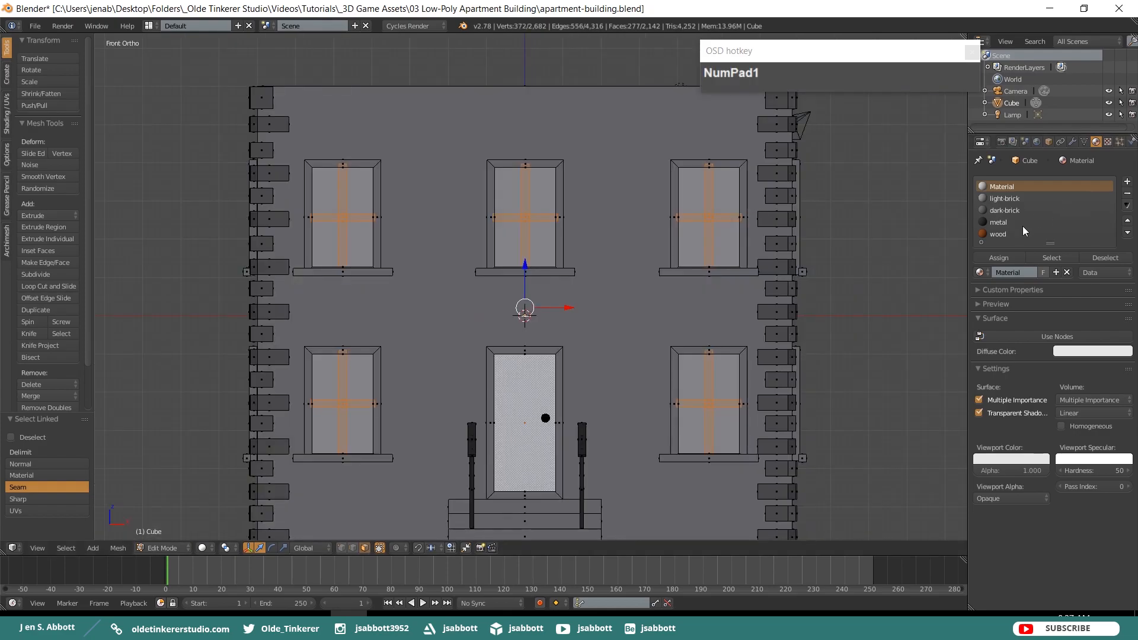
left_click(998, 234)
left_click(998, 258)
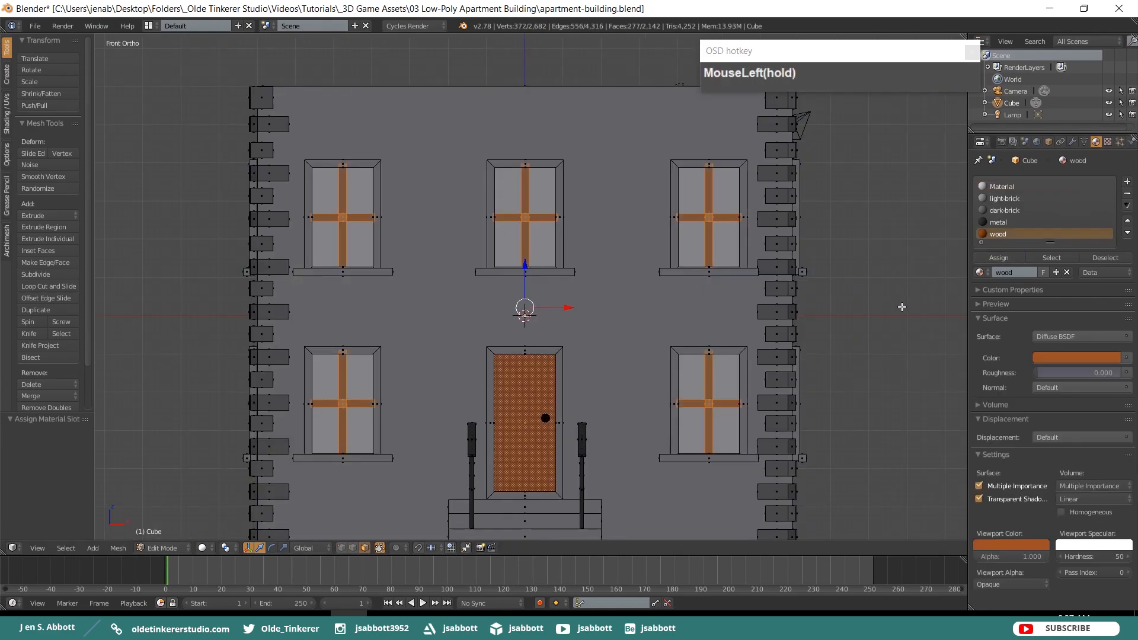
key("a")
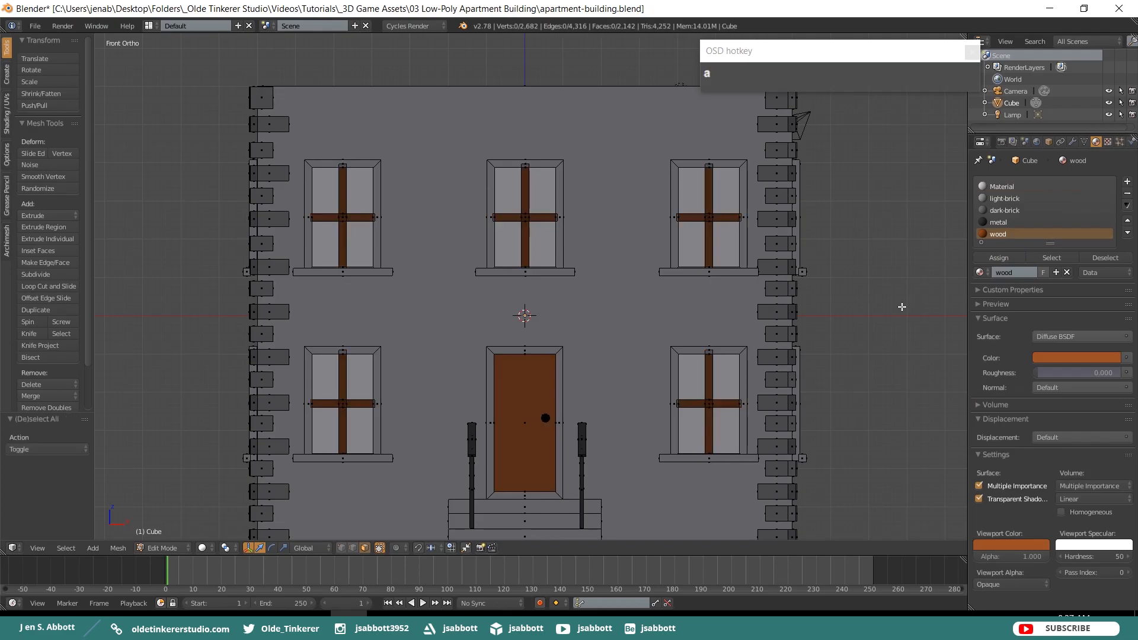
Add a sixth material slot to the building with a new material named window.
left_click(1127, 185)
left_click(1024, 272)
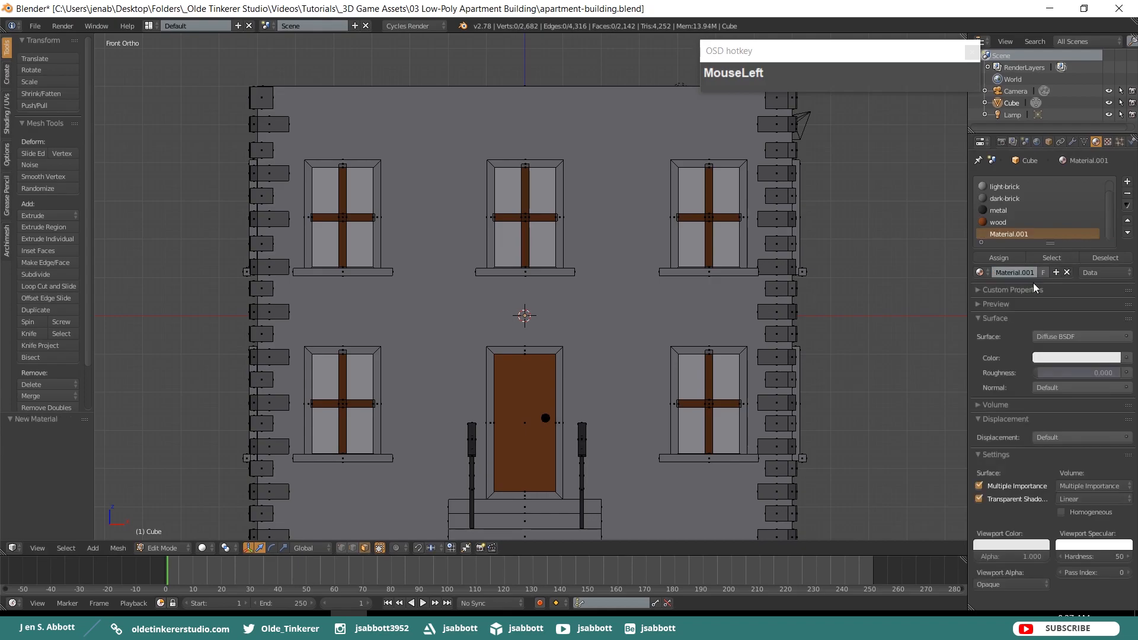
double_click(1009, 272)
type("window")
key("Return")
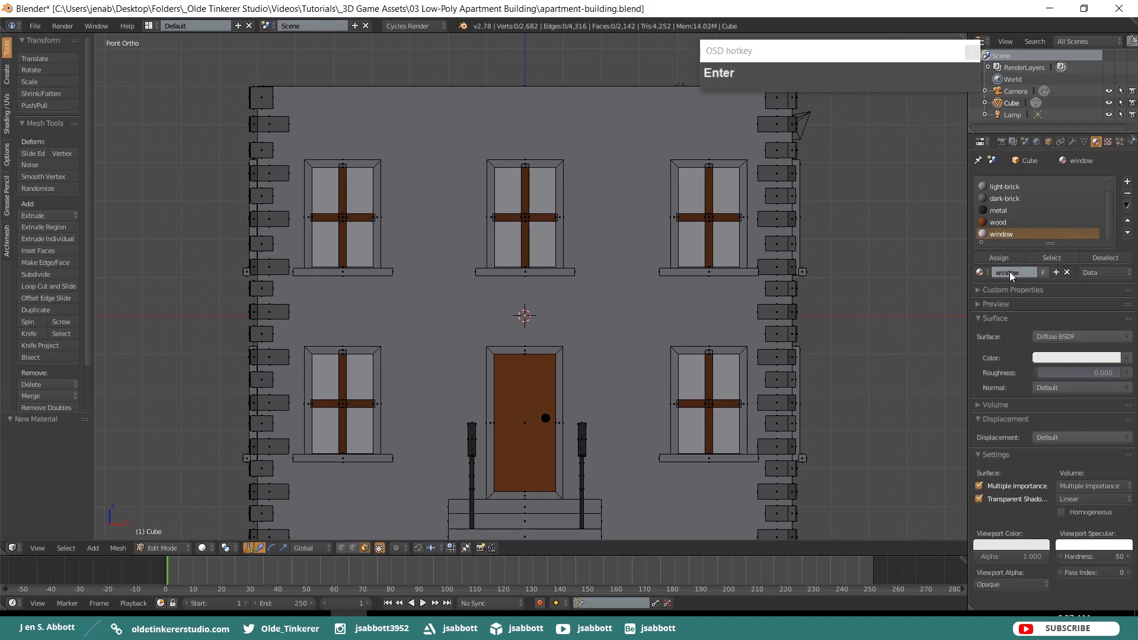
Set the window material's diffuse color to hex 26BBDA and sample that color for its viewport color.
left_click(1051, 358)
left_click(1072, 304)
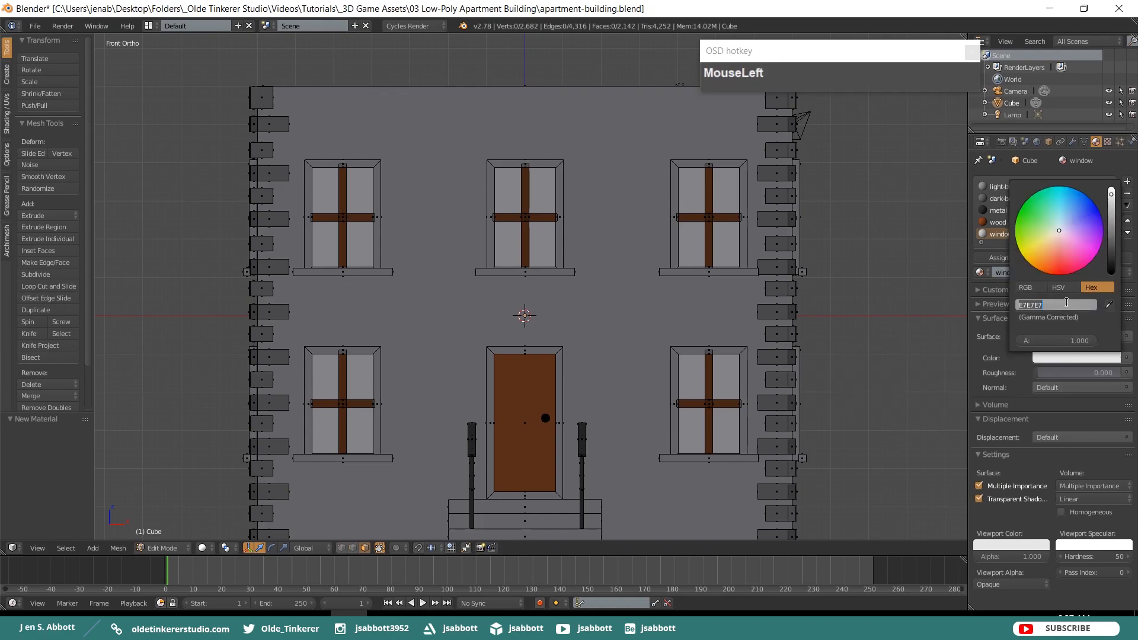
type("2")
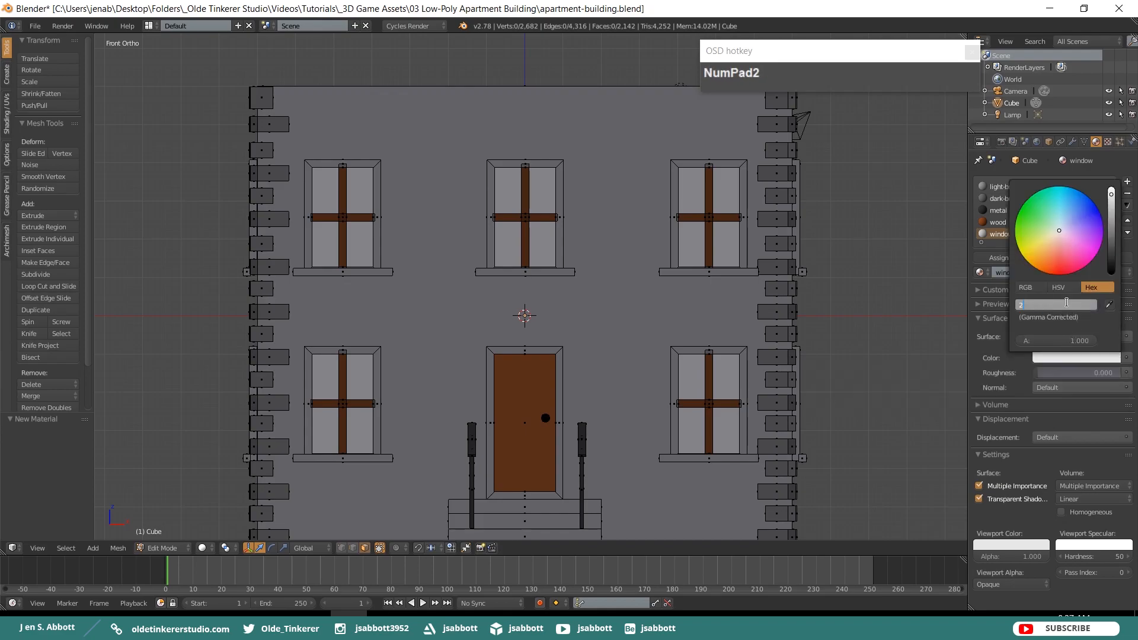
type("6bbda")
key("Return")
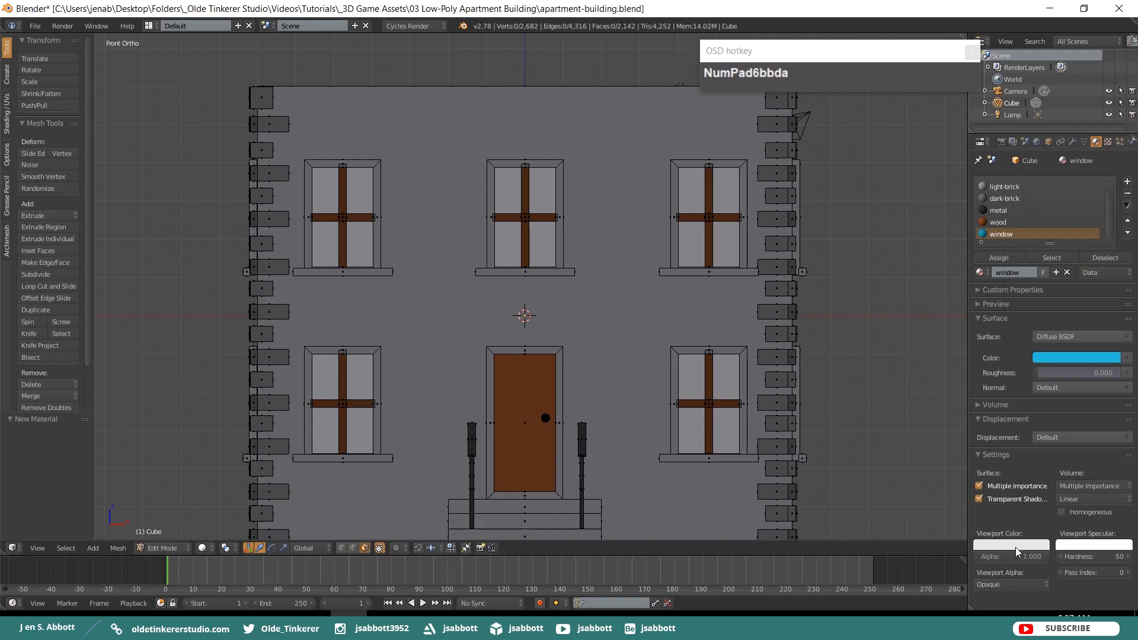
left_click(1017, 545)
left_click(1043, 505)
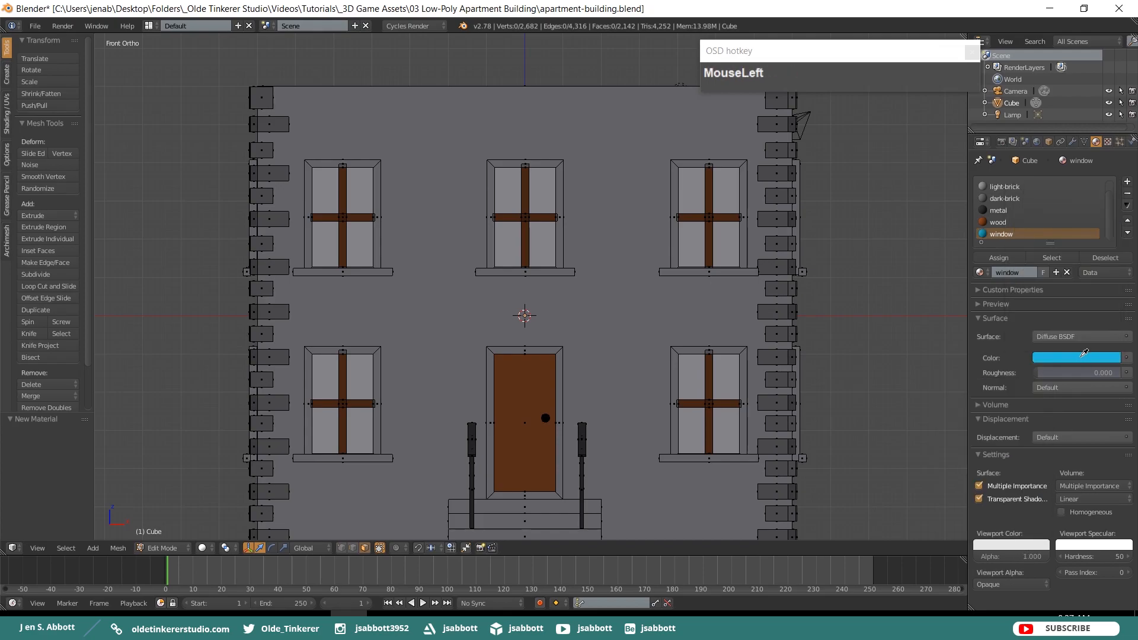
left_click(1085, 353)
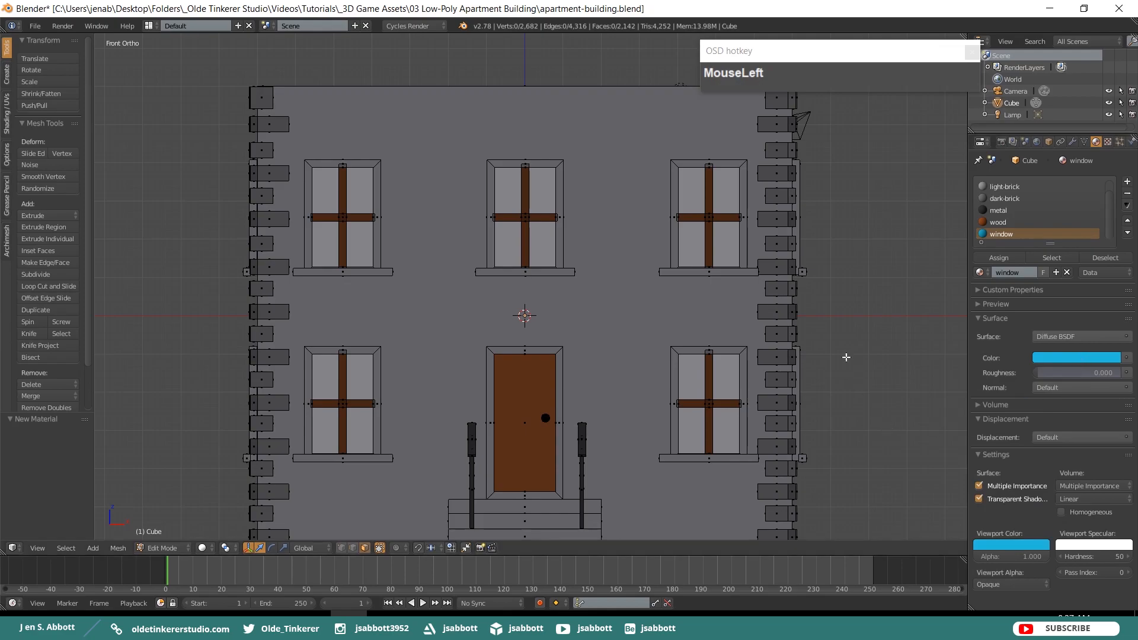
Select the glass pane faces of all five front windows.
right_click(730, 247)
right_click(722, 376, "shift")
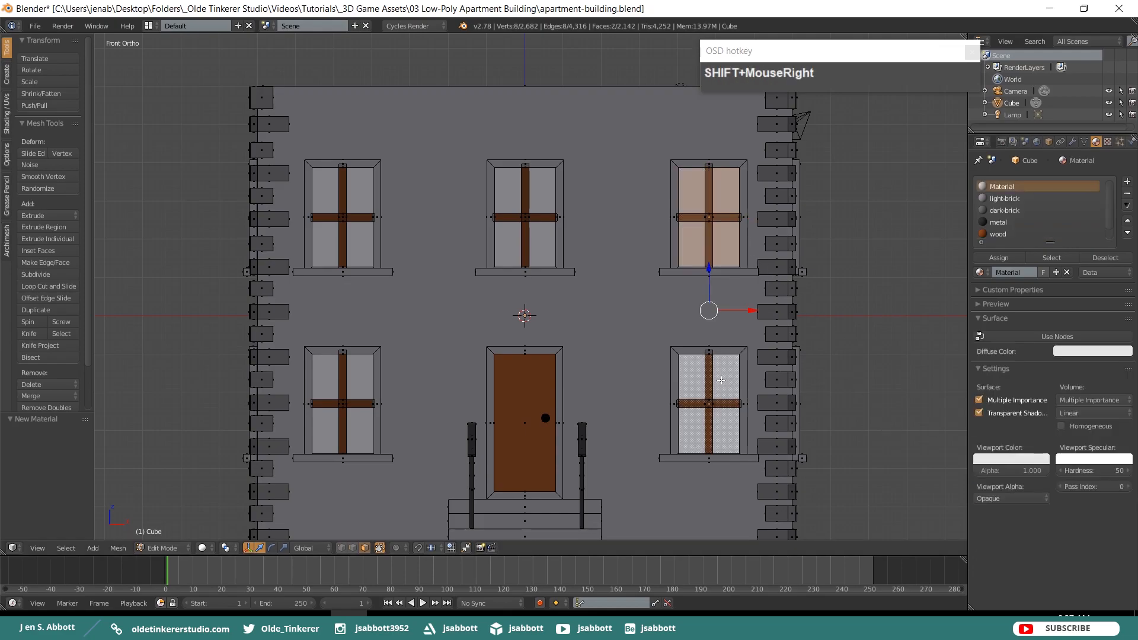
right_click(547, 247, "shift")
right_click(362, 249, "shift")
right_click(358, 374, "shift")
Add the glass pane faces of all six windows on the building's right side to the selection.
key("KP_3")
right_click(360, 375, "shift")
right_click(360, 250, "shift")
right_click(532, 249, "shift")
right_click(519, 372, "shift")
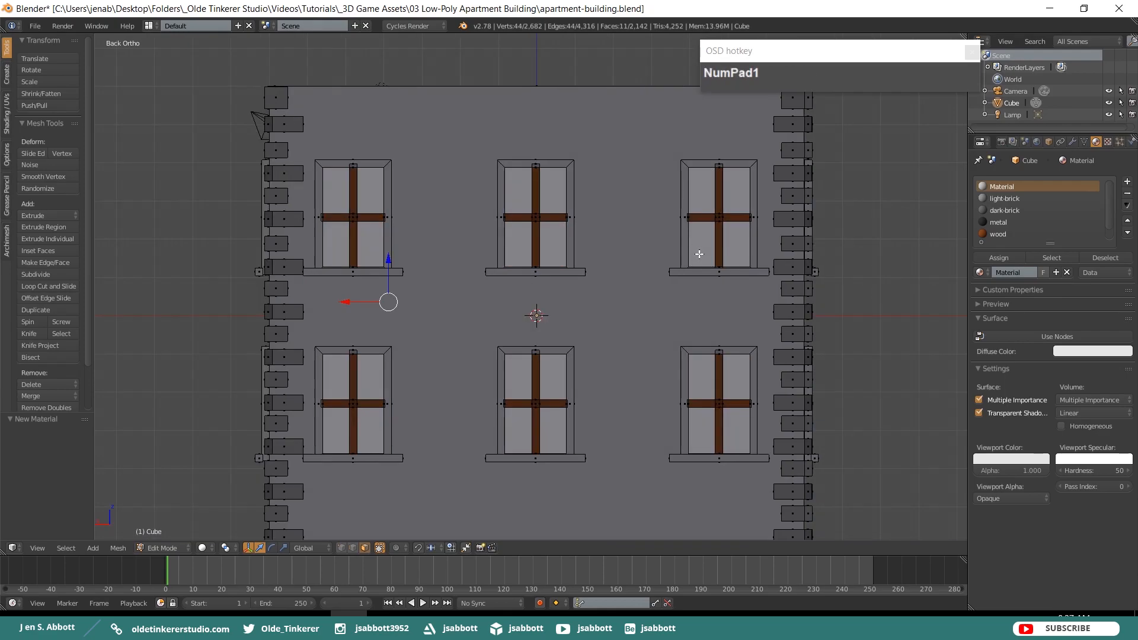
Add the glass pane faces of all six windows on the building's back side to the selection.
right_click(554, 377, "shift")
right_click(702, 252, "shift")
right_click(699, 380, "shift")
Add the glass pane faces of all six windows on the building's left side to the selection.
key("ctrl+KP_3")
right_click(363, 377, "shift")
right_click(362, 251, "shift")
right_click(516, 251, "shift")
right_click(524, 379, "shift")
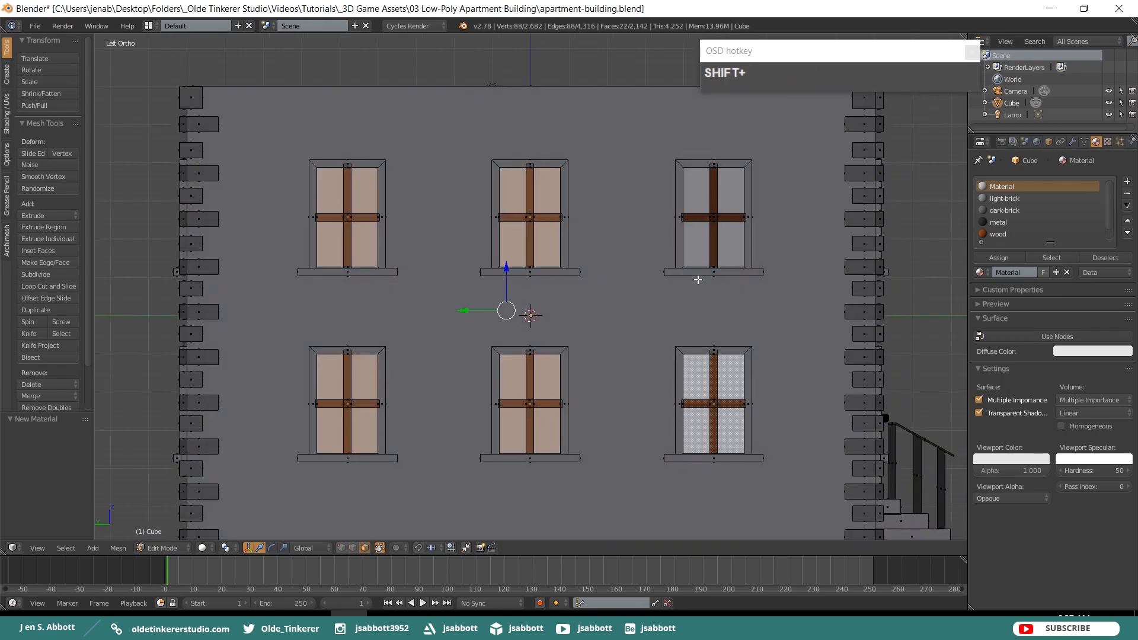
Assign the window material to all selected glass panes and clear the selection.
key("KP_1")
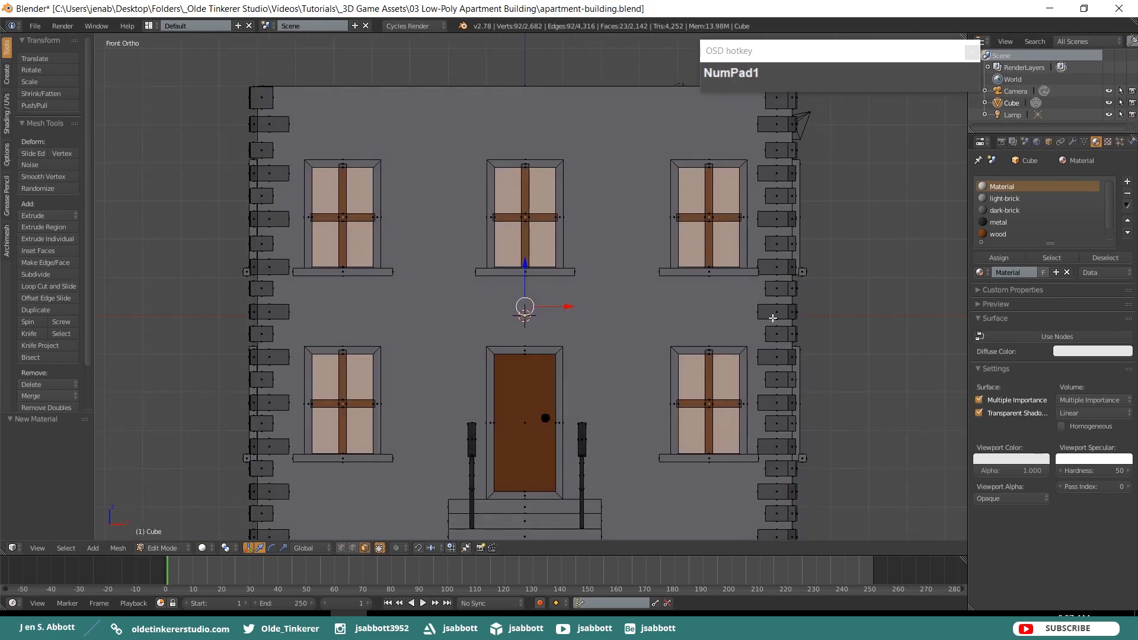
scroll(1037, 221, "down", 1)
left_click(1007, 236)
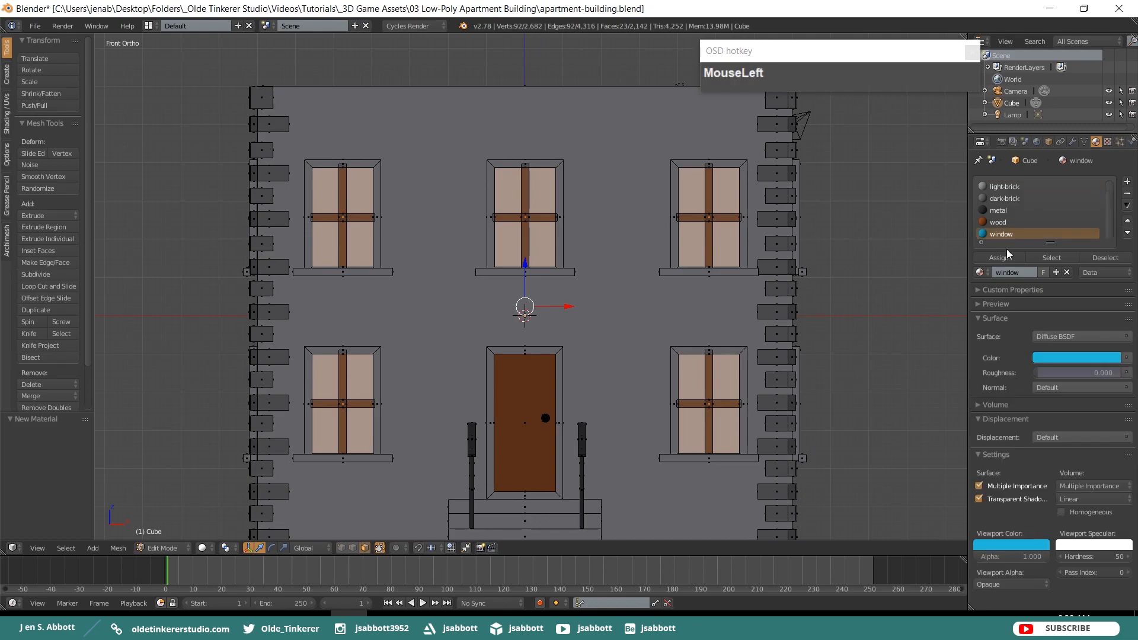
left_click(1004, 259)
key("a")
scroll(835, 306, "down", 2)
middle_click_drag(848, 272, 802, 285)
scroll(802, 285, "down", 1)
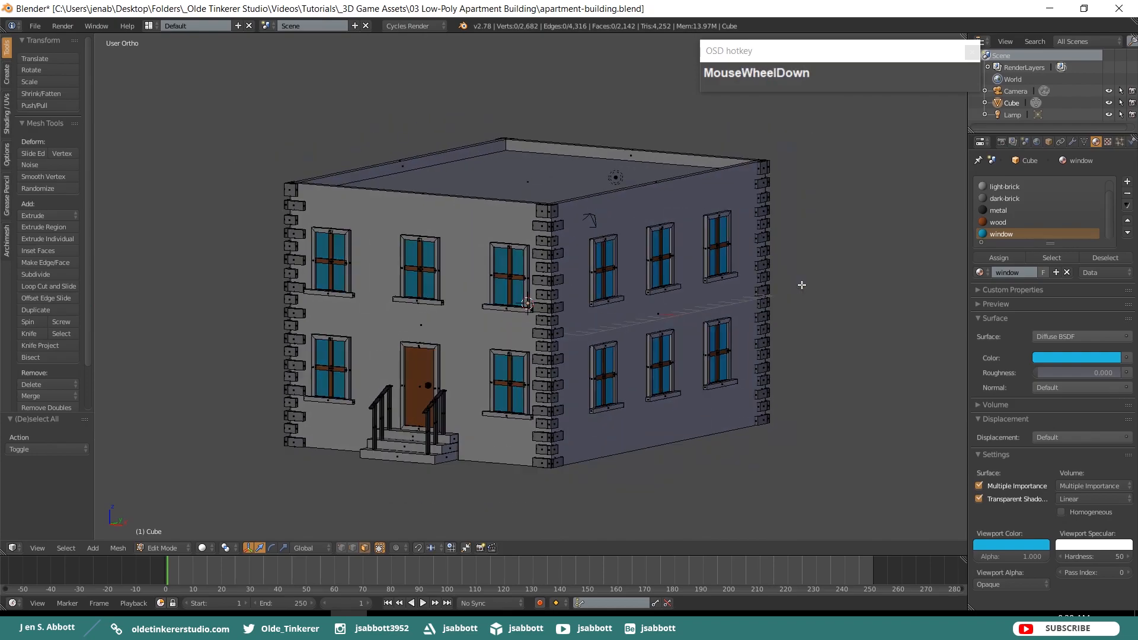